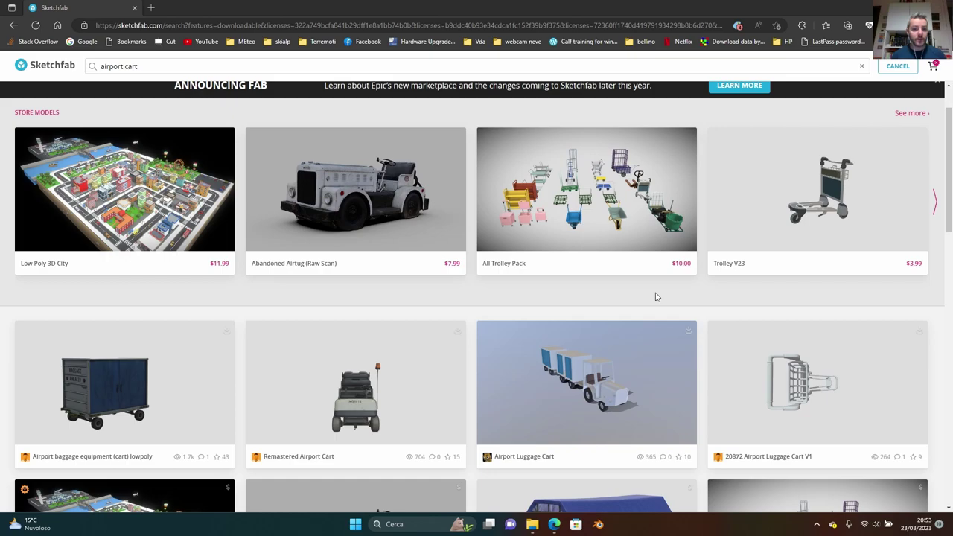
# Open the free Remastered Airport Cart model on Sketchfab, download its glTF version and save the archive
pyautogui.click(356, 402)
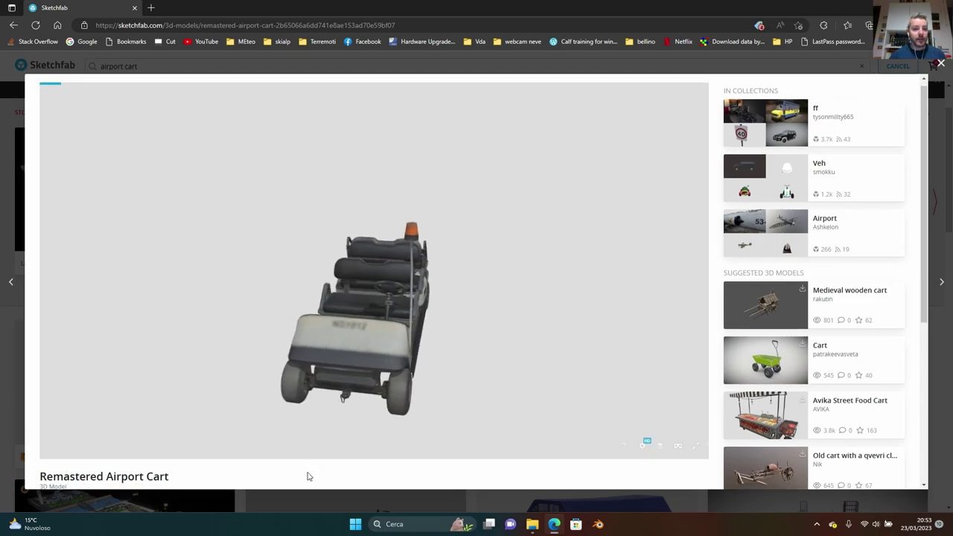
pyautogui.scroll(-3, 309, 477)
pyautogui.click(92, 357)
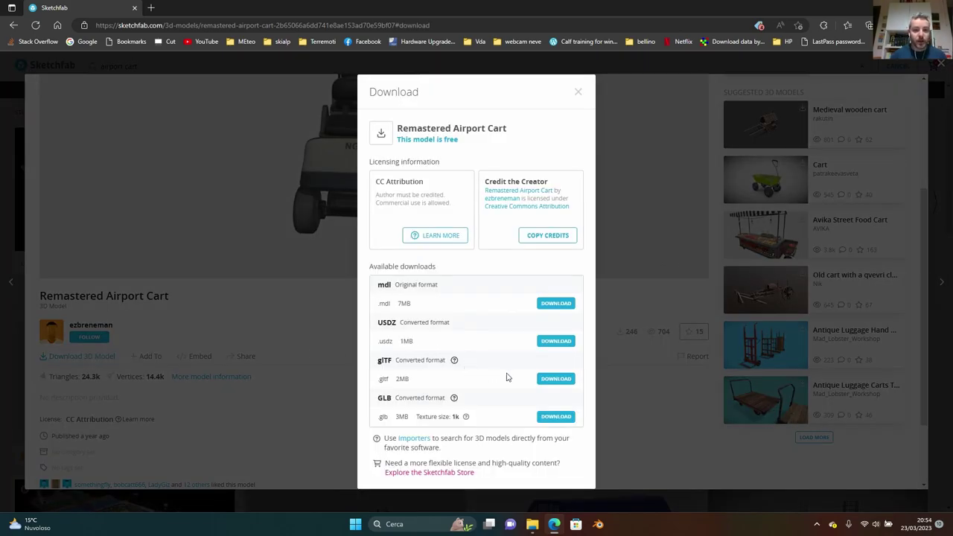
pyautogui.click(560, 379)
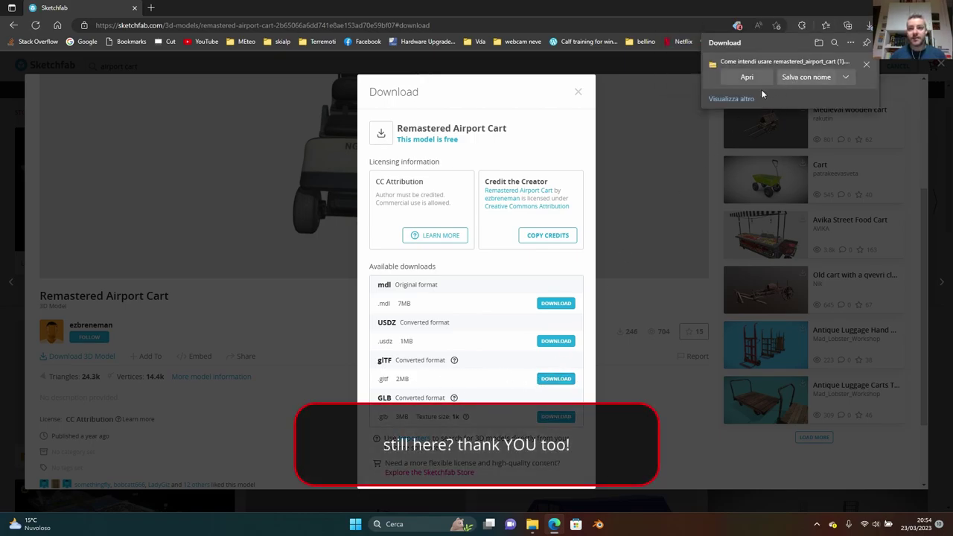
pyautogui.click(800, 77)
pyautogui.click(624, 363)
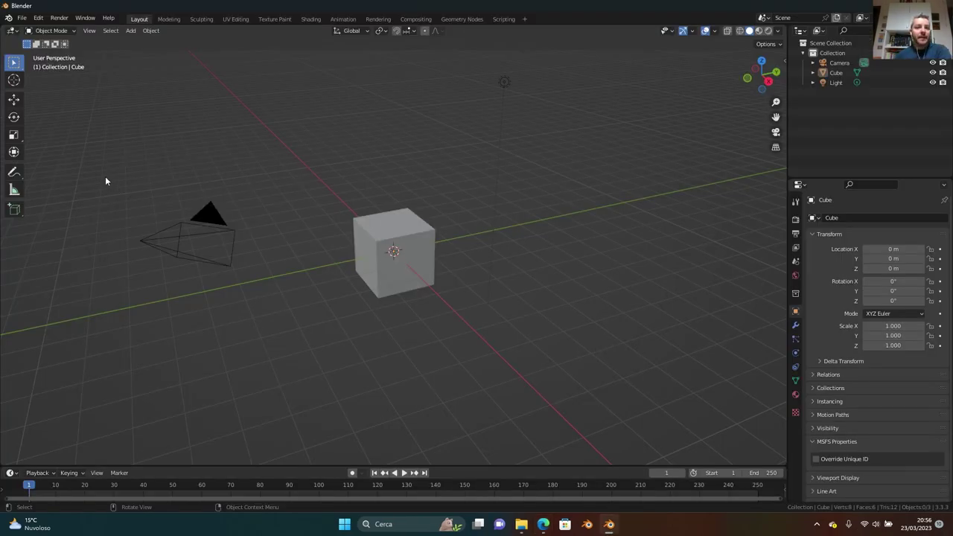
# In Blender, delete the default camera, cube and light, and import scene.gltf from the downloaded remastered_airport_cart (1) folder
pyautogui.moveTo(109, 139); pyautogui.dragTo(536, 308)
pyautogui.press('Delete')
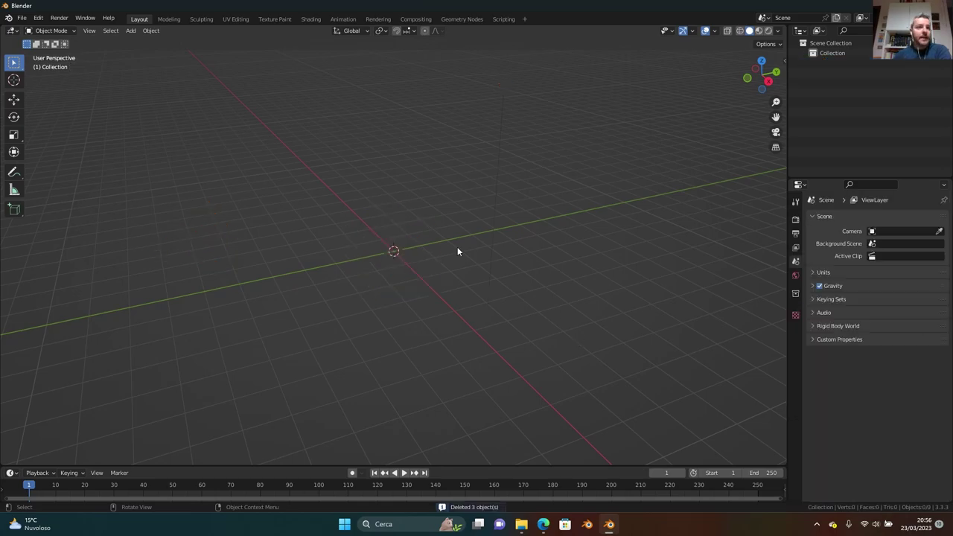
pyautogui.click(21, 18)
pyautogui.moveTo(54, 153)
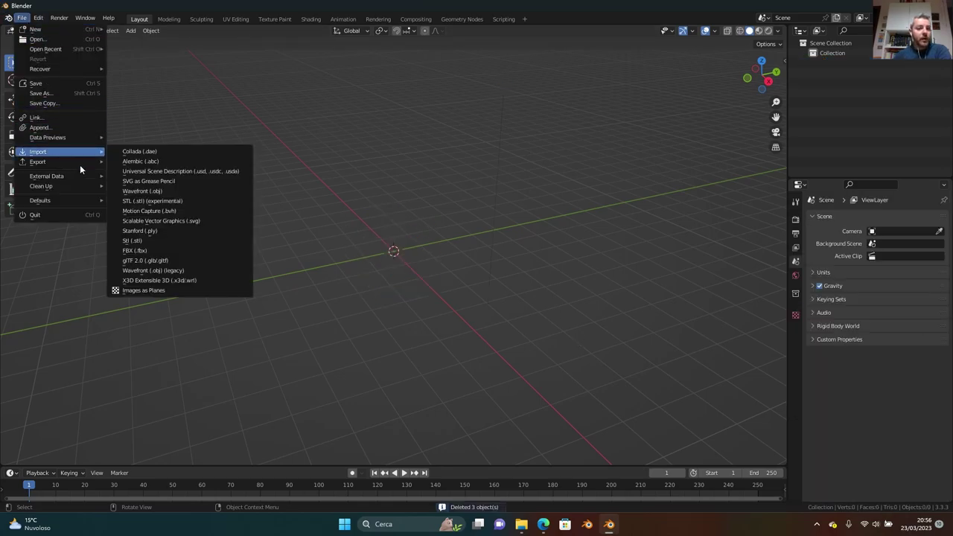
pyautogui.click(186, 260)
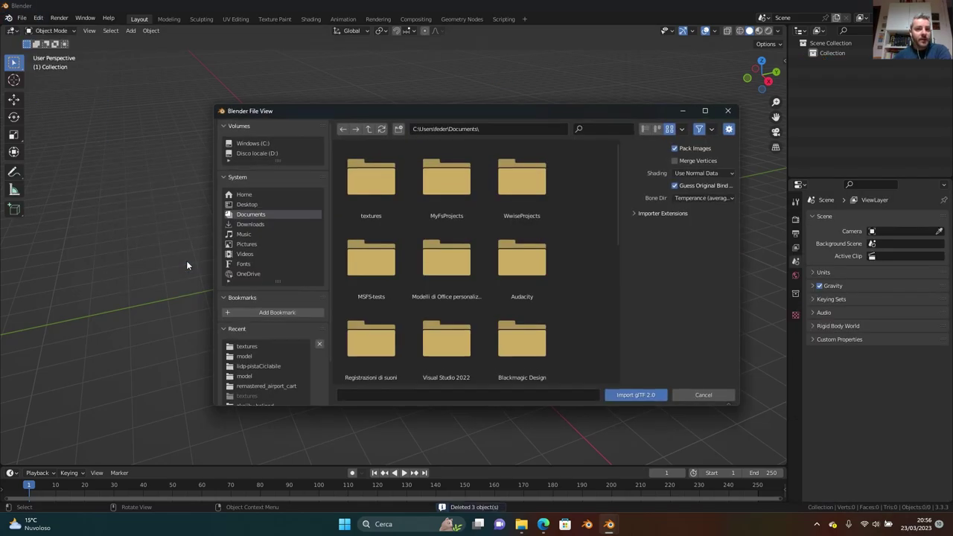
pyautogui.click(260, 223)
pyautogui.doubleClick(374, 173)
pyautogui.click(447, 179)
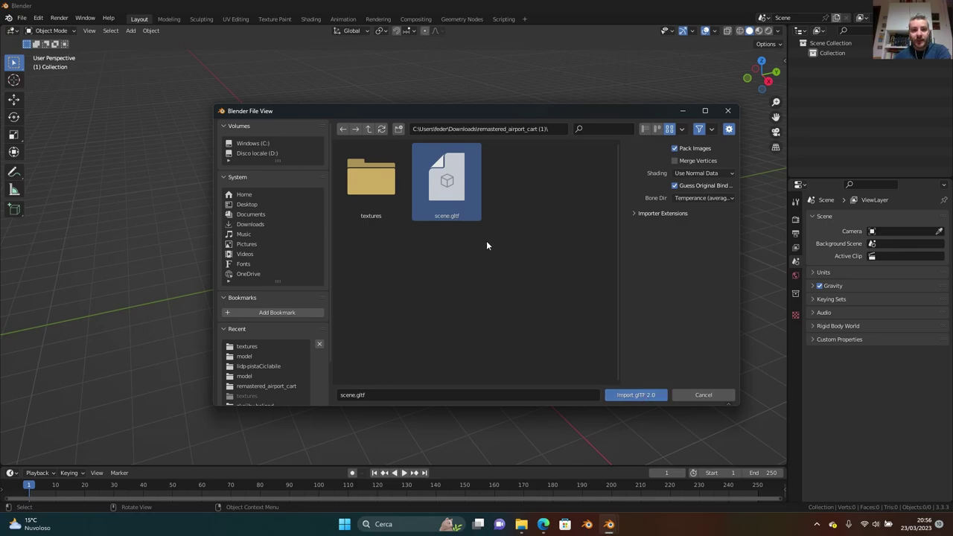
pyautogui.click(631, 396)
# Expand the Sketchfab_model hierarchy and join all the cart's mesh parts into the single object Object_15
pyautogui.moveTo(480, 279); pyautogui.dragTo(434, 266, button='middle')
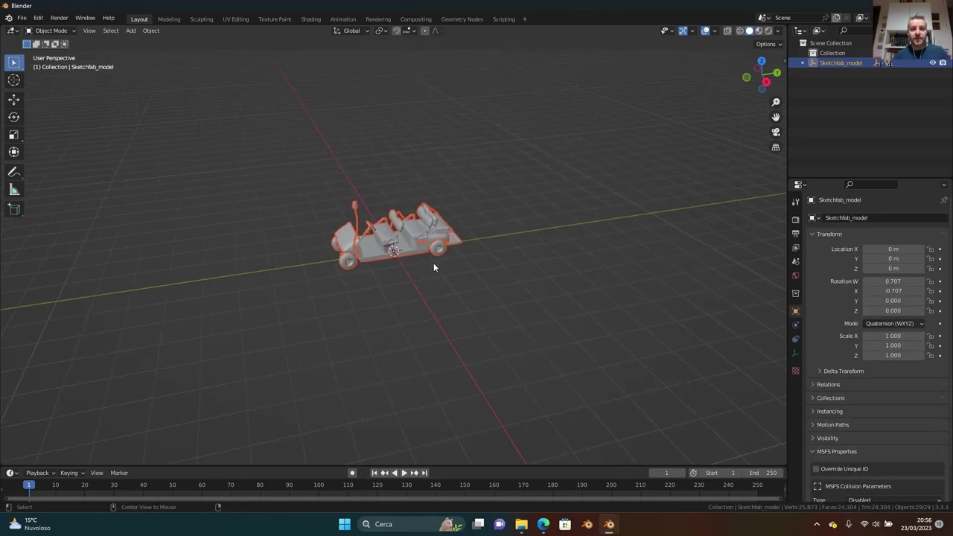
pyautogui.click(769, 81)
pyautogui.click(803, 64)
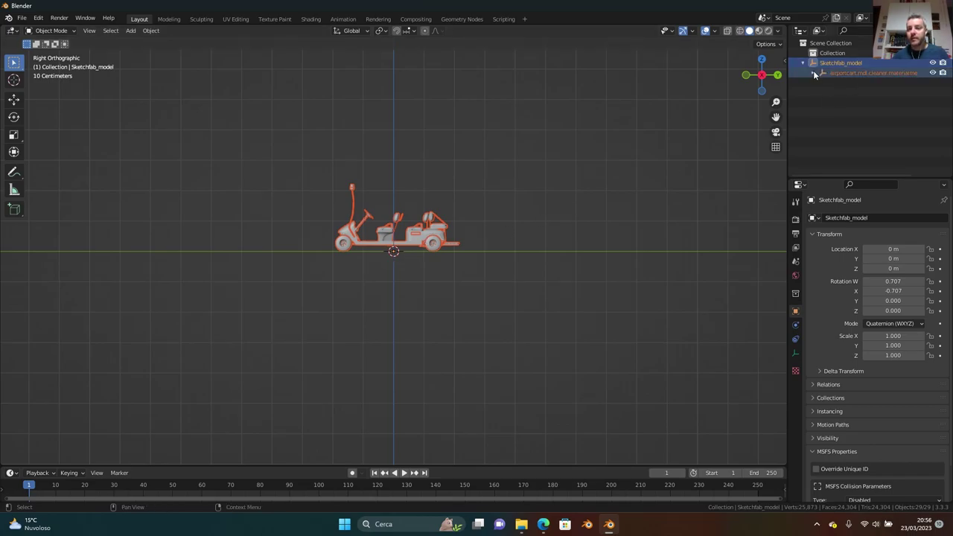
pyautogui.click(813, 72)
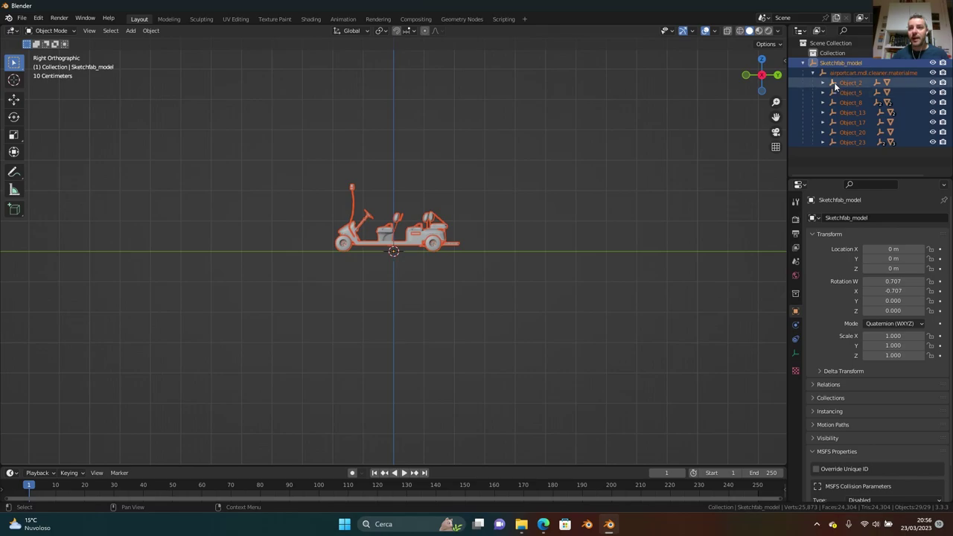
pyautogui.scroll(4, 536, 259)
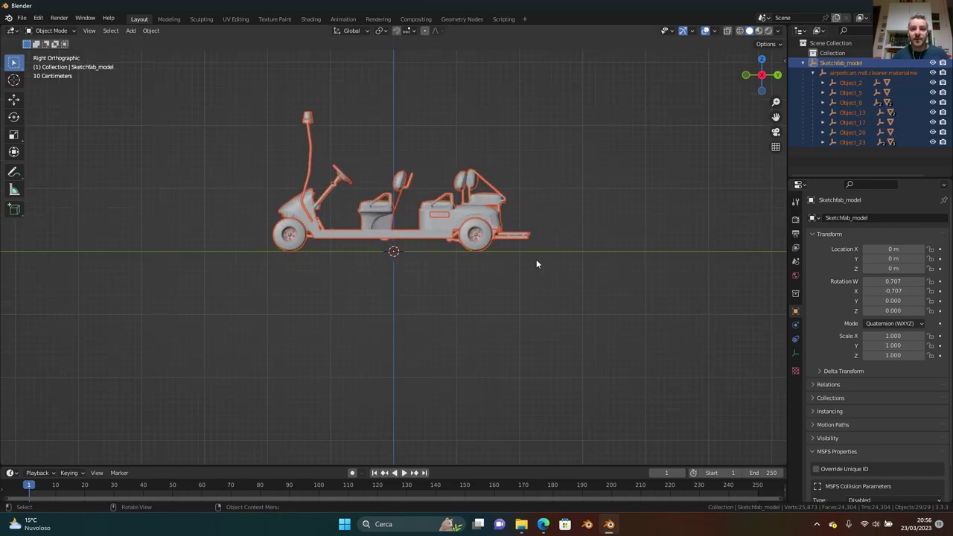
pyautogui.click(452, 212)
pyautogui.moveTo(522, 233); pyautogui.dragTo(505, 235, button='middle')
pyautogui.press('a')
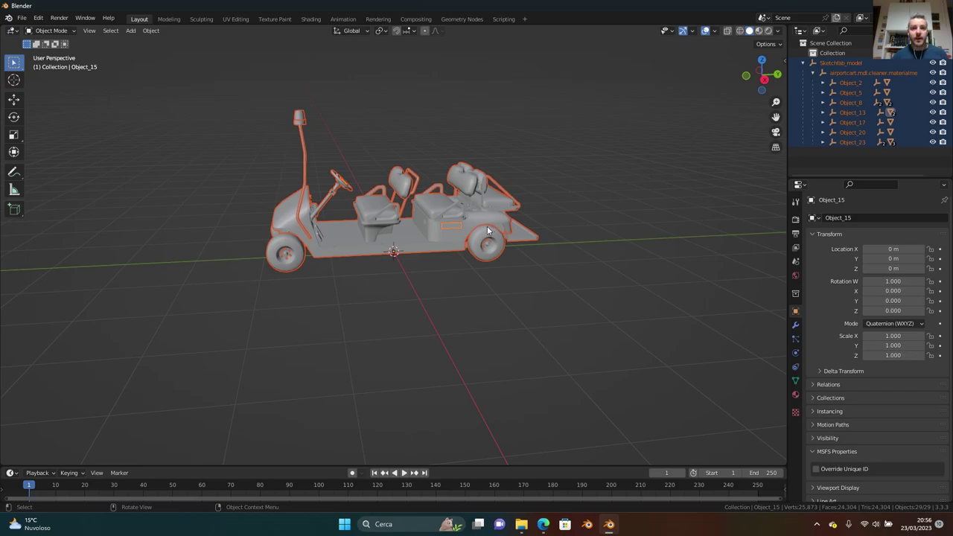
pyautogui.rightClick(487, 226)
pyautogui.click(447, 241)
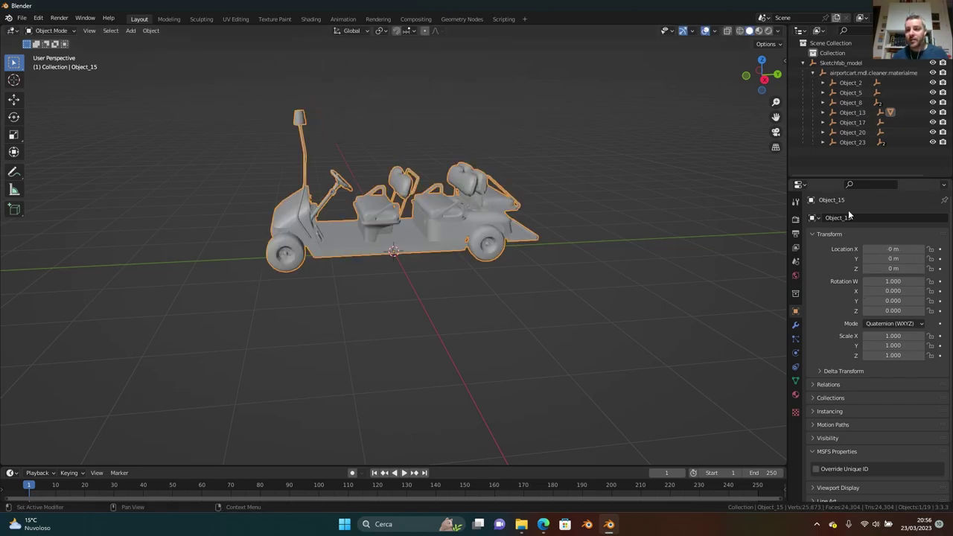
# Expand the nested empties in the outliner and move Object_15 directly into Collection
pyautogui.click(823, 83)
pyautogui.click(824, 102)
pyautogui.click(823, 132)
pyautogui.click(823, 152)
pyautogui.scroll(-2, 834, 149)
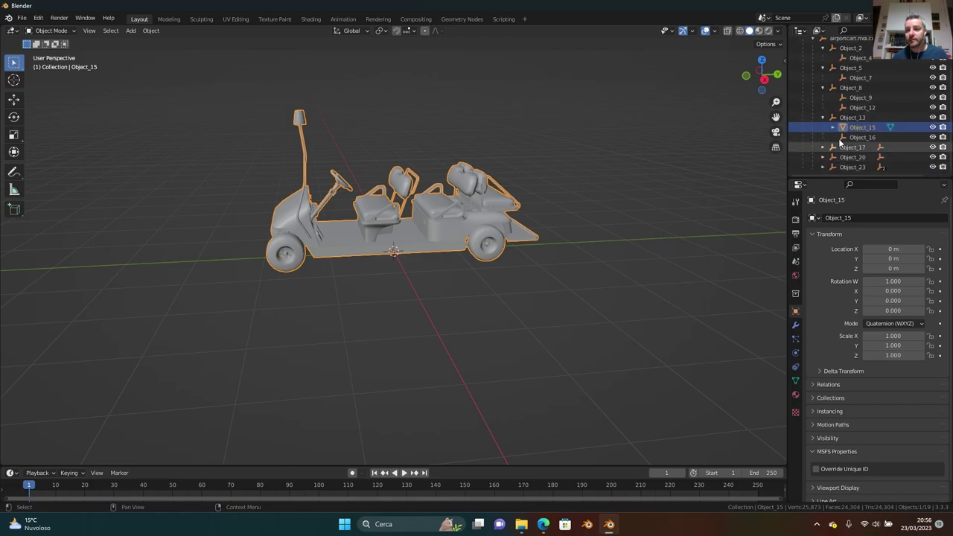
pyautogui.scroll(2, 857, 156)
pyautogui.moveTo(858, 167); pyautogui.dragTo(836, 53)
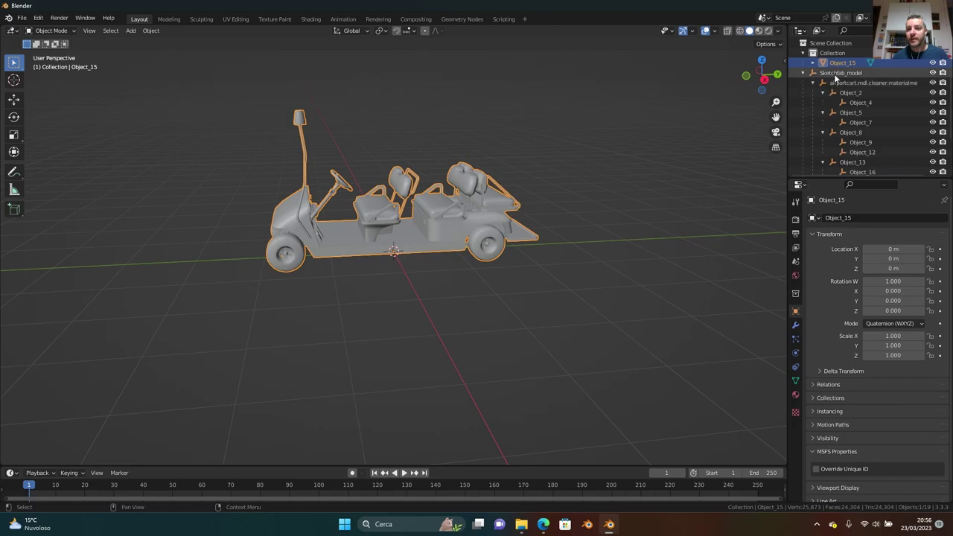
# Clear the parent of Object_15 to detach the cart mesh from the Object_13 empty
pyautogui.click(841, 73)
pyautogui.scroll(-2, 856, 112)
pyautogui.click(873, 137)
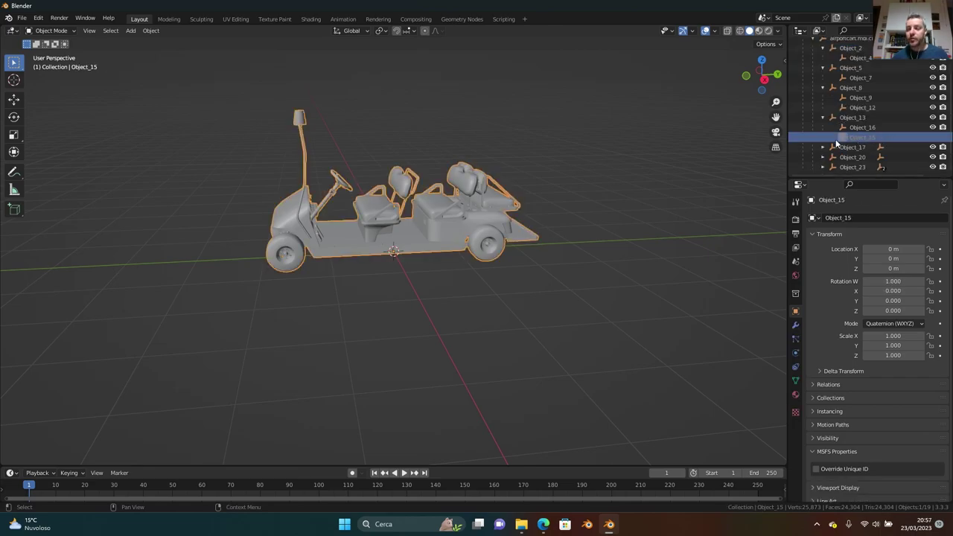
pyautogui.hotkey('alt', 'p')
pyautogui.click(744, 152)
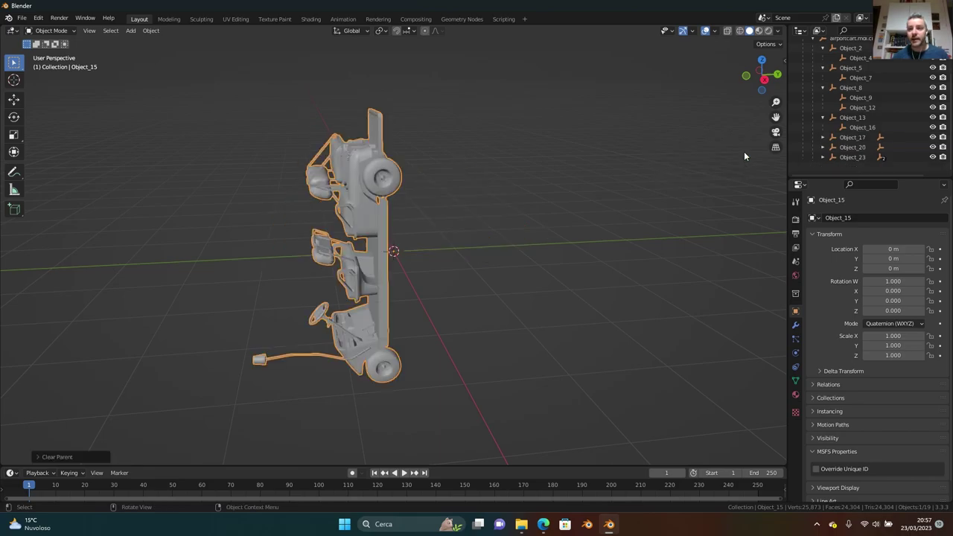
pyautogui.scroll(3, 838, 119)
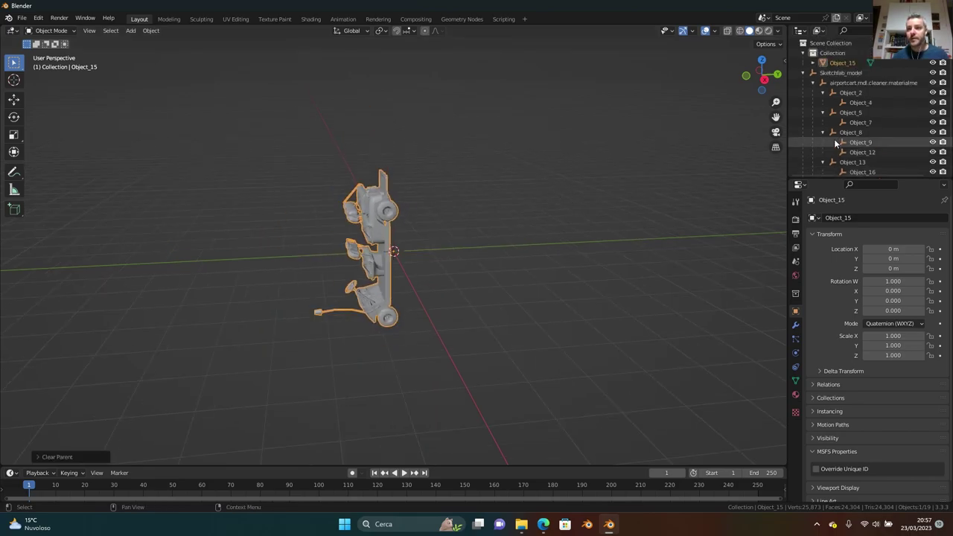
# Delete Sketchfab_model and all of its leftover empties, keeping only Object_15 in Collection
pyautogui.click(845, 73)
pyautogui.hotkey('shift', 'Down')
pyautogui.hotkey('shift', 'Down')
pyautogui.hotkey('shift', 'Down')
pyautogui.hotkey('shift', 'Down')
pyautogui.hotkey('shift', 'Down')
pyautogui.hotkey('shift', 'Down')
pyautogui.hotkey('shift', 'Down')
pyautogui.hotkey('shift', 'Down')
pyautogui.hotkey('shift', 'Down')
pyautogui.hotkey('shift', 'Down')
pyautogui.hotkey('shift', 'Down')
pyautogui.hotkey('shift', 'Down')
pyautogui.hotkey('shift', 'Down')
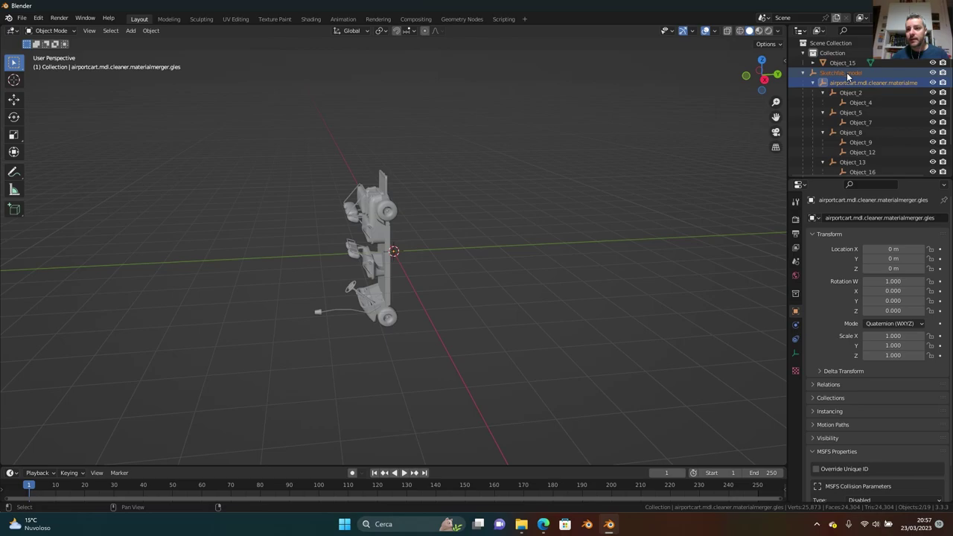
pyautogui.press('Delete')
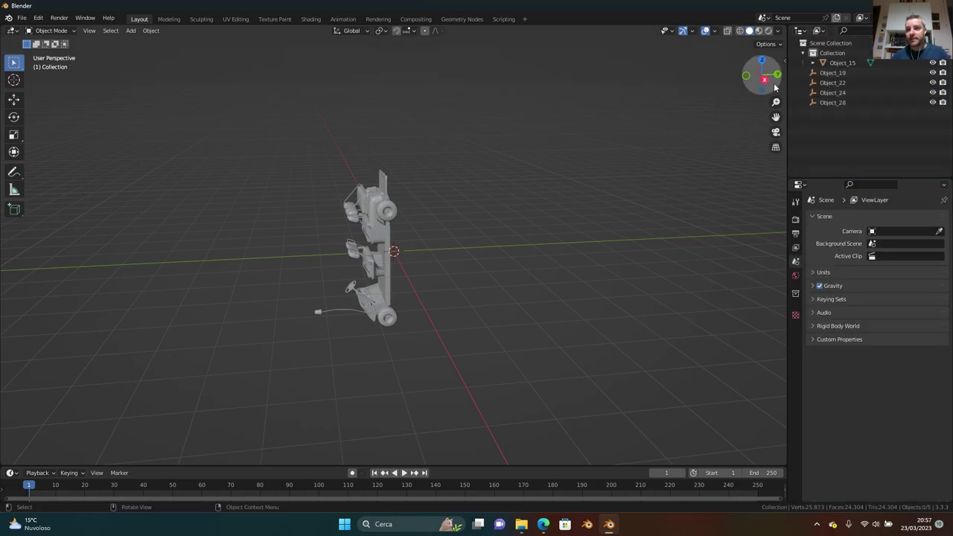
pyautogui.press('Delete')
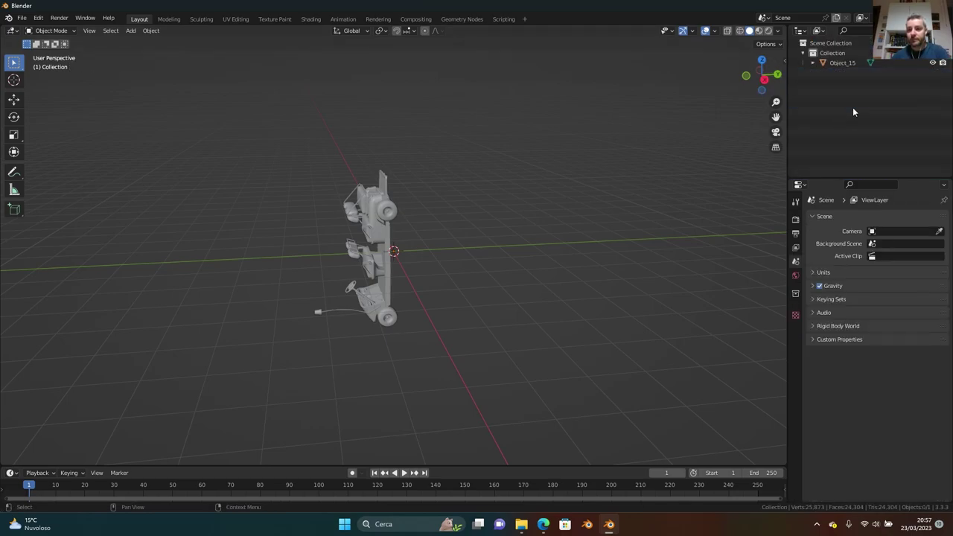
# In the right orthographic view, rotate the cart by 90° and by a further 180° to stand it upright
pyautogui.press('a')
pyautogui.keyDown('alt'); pyautogui.moveTo(406, 255); pyautogui.dragTo(429, 299, button='middle'); pyautogui.keyUp('alt')
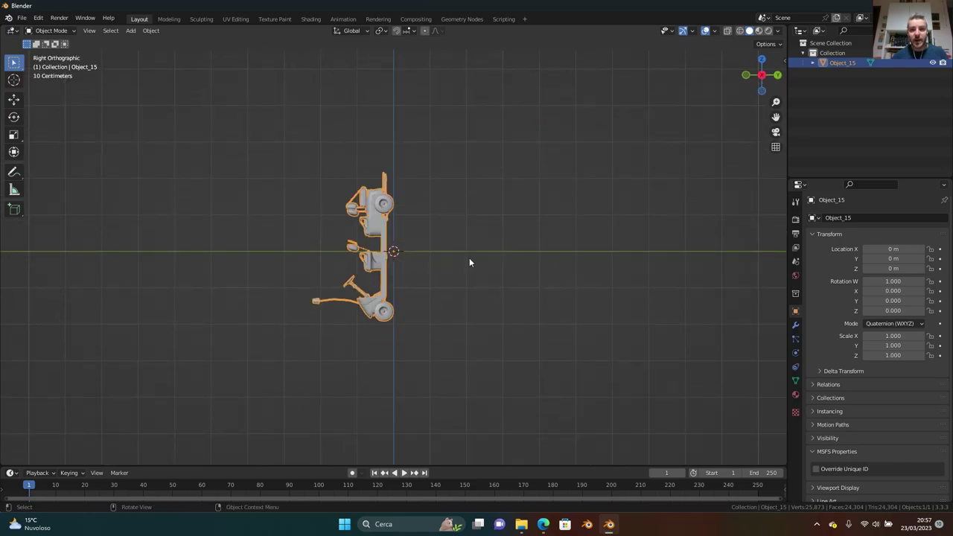
pyautogui.write('r90')
pyautogui.press('Return')
pyautogui.write('r180')
pyautogui.press('Return')
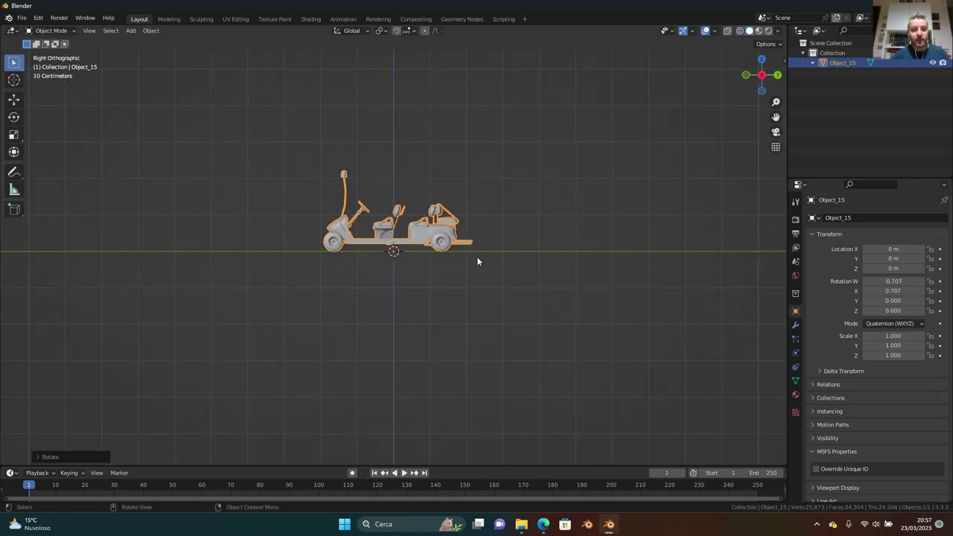
# Apply the object transform to the rotated cart and frame it in the side view
pyautogui.hotkey('ctrl', 'a')
pyautogui.click(478, 268)
pyautogui.press('Tab')
pyautogui.press('KP_Decimal')
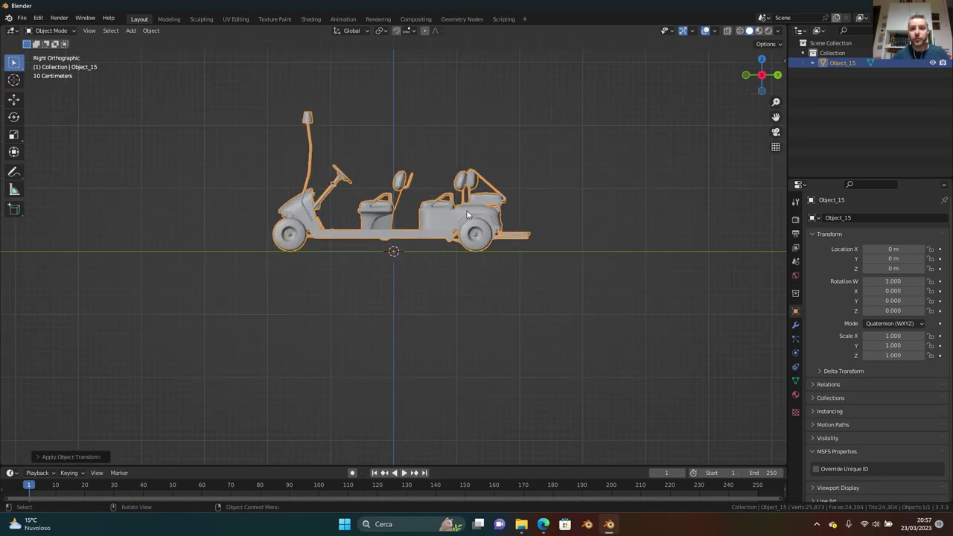
pyautogui.press('Tab')
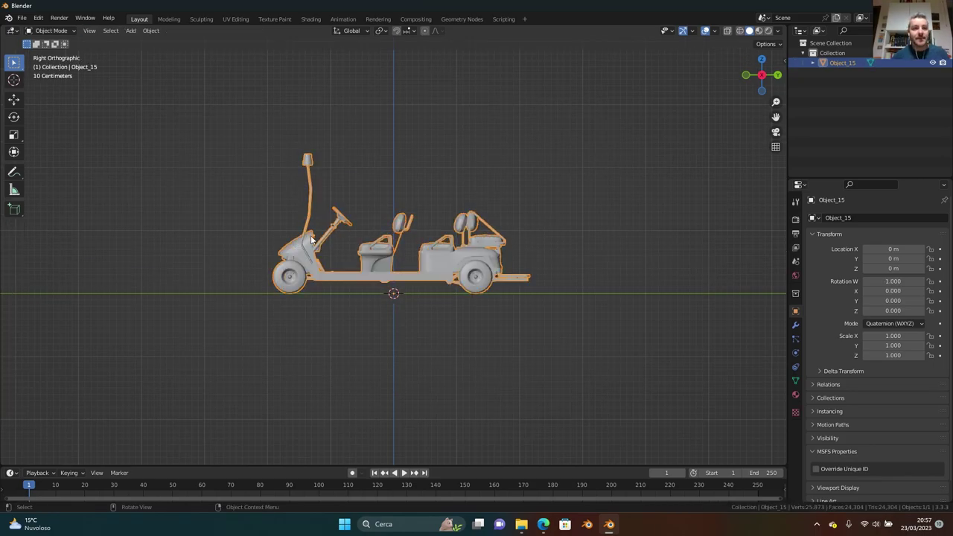
# Measure the distance between the ground contact points of the front and rear wheels, and remove the measurement
pyautogui.click(13, 190)
pyautogui.moveTo(289, 295); pyautogui.dragTo(477, 293)
pyautogui.press('Delete')
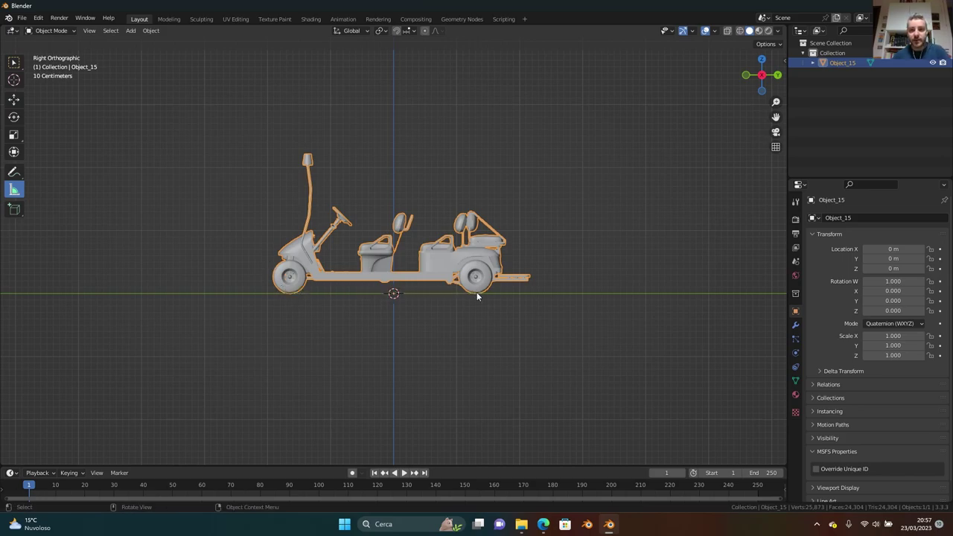
# Switch the viewport shading to Material Preview and examine the cart's textures up close
pyautogui.click(758, 32)
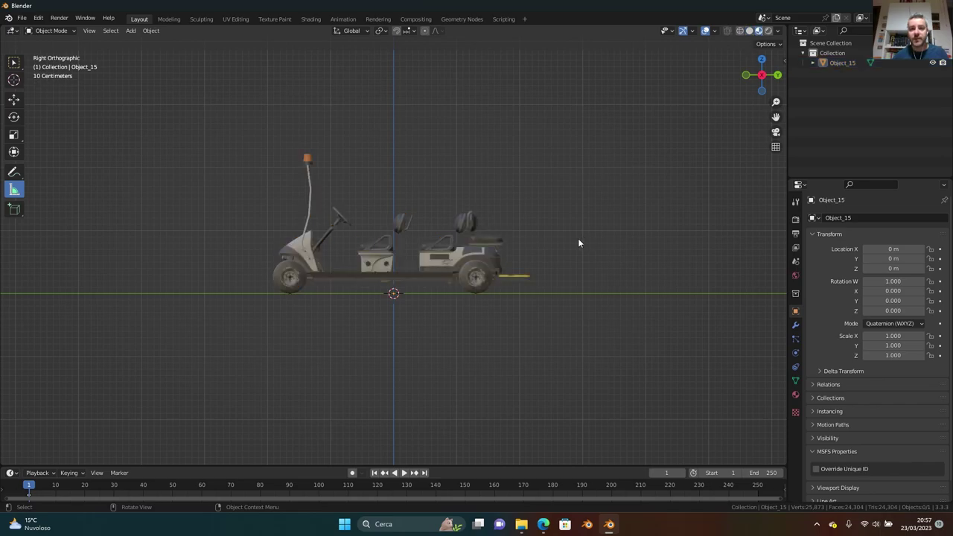
pyautogui.moveTo(581, 237); pyautogui.dragTo(549, 265, button='middle')
pyautogui.scroll(5, 383, 283)
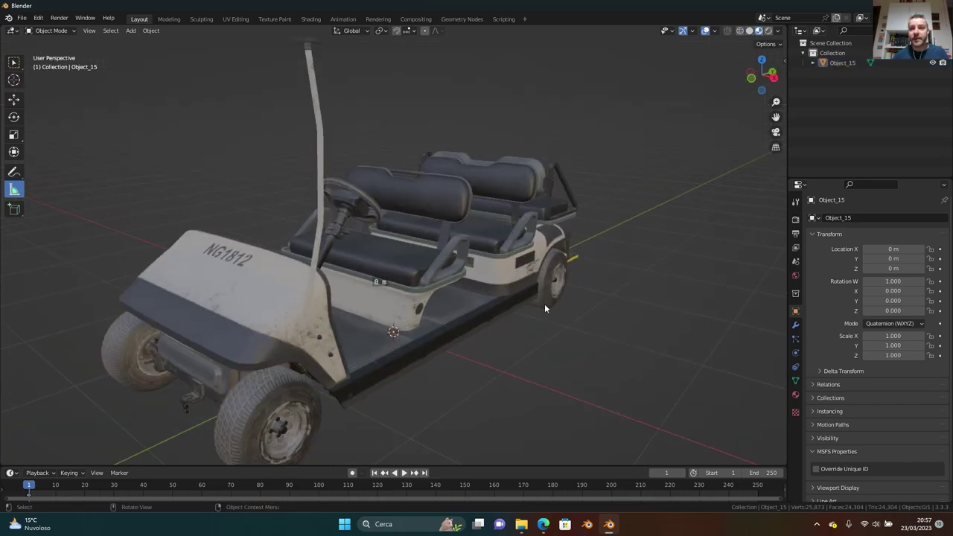
# Enter Edit Mode on the cart with its whole mesh selected and merge the vertices by distance
pyautogui.click(439, 252)
pyautogui.press('Tab')
pyautogui.moveTo(439, 252); pyautogui.dragTo(461, 265, button='middle')
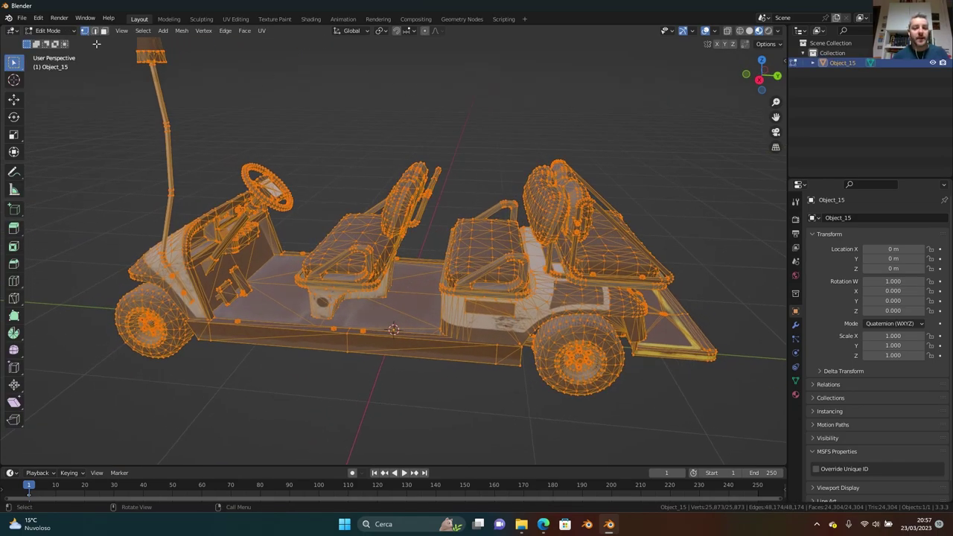
pyautogui.press('m')
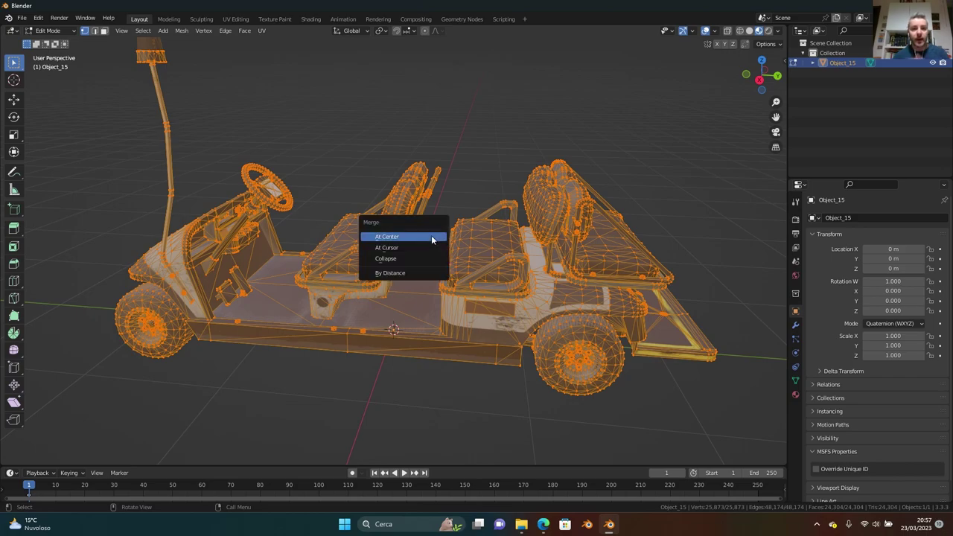
pyautogui.click(403, 271)
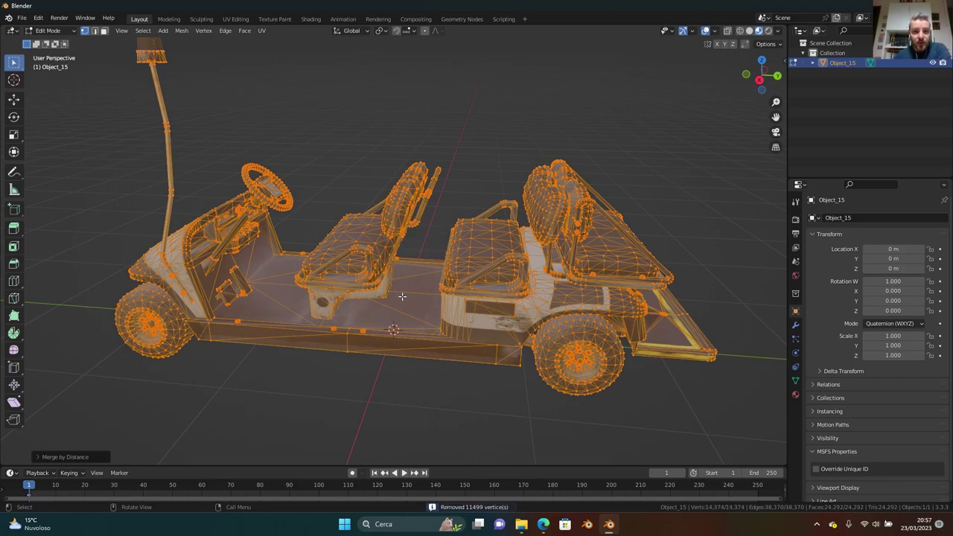
# Run the Delete Loose cleanup on the entire cart mesh
pyautogui.moveTo(415, 304); pyautogui.dragTo(402, 302, button='middle')
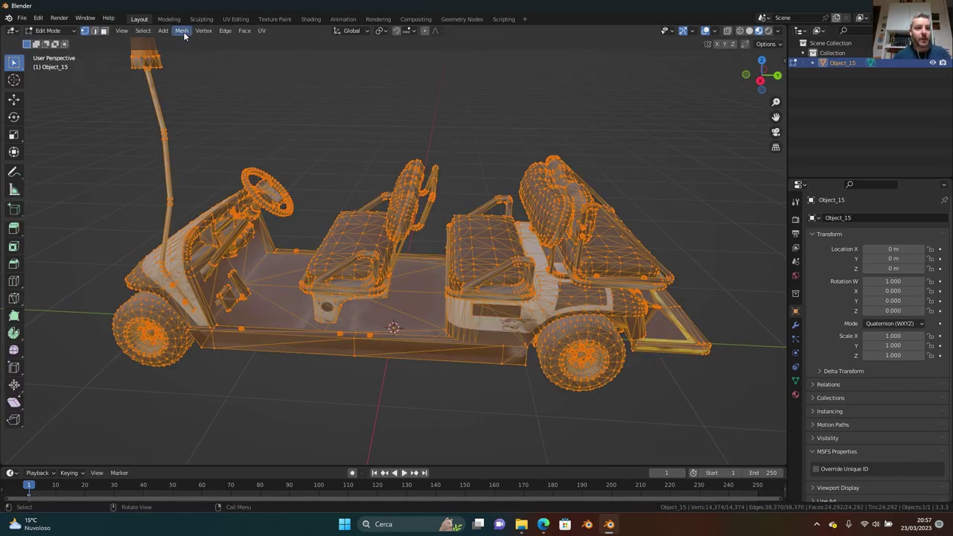
pyautogui.click(183, 31)
pyautogui.moveTo(222, 273)
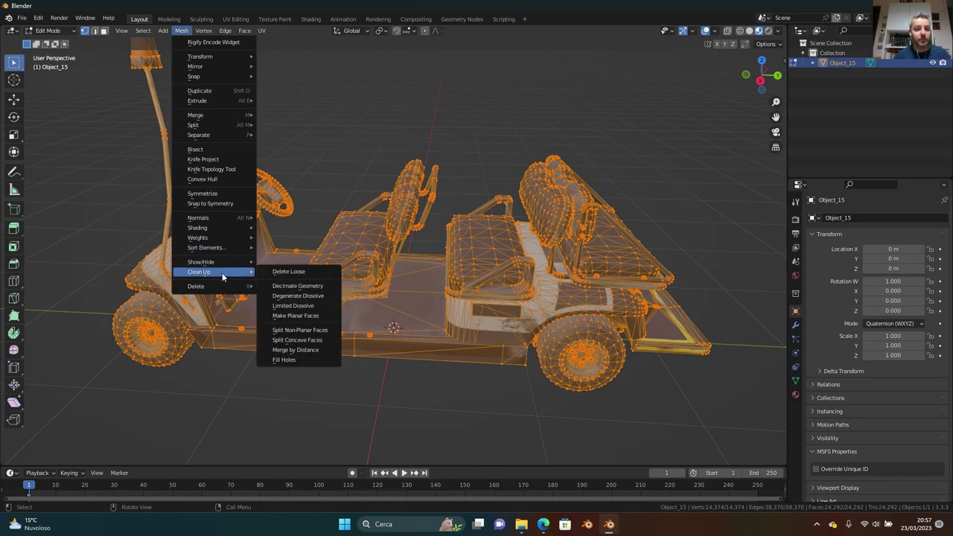
pyautogui.click(307, 274)
# Run the Degenerate Dissolve cleanup on the whole cart mesh, clear the full selection and return to Object Mode in the right orthographic view
pyautogui.click(182, 31)
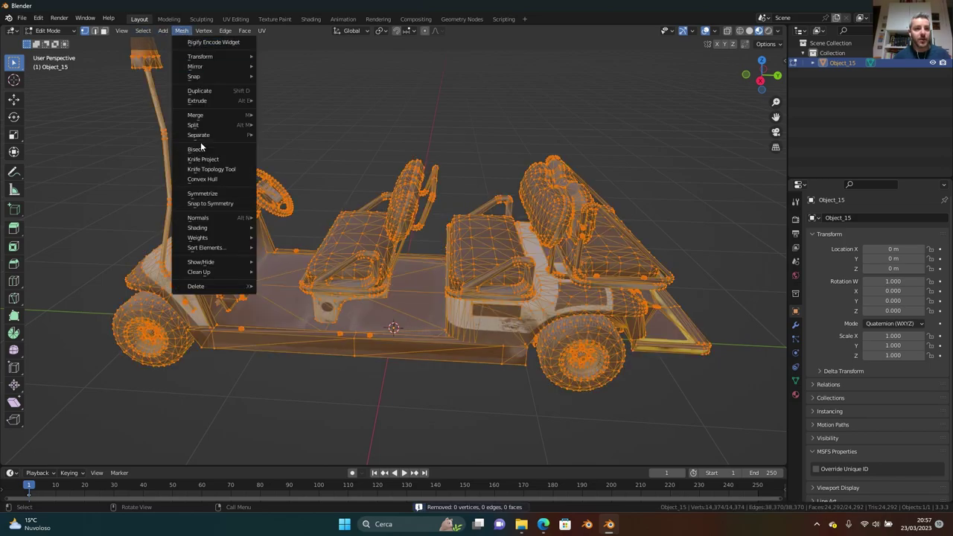
pyautogui.moveTo(210, 273)
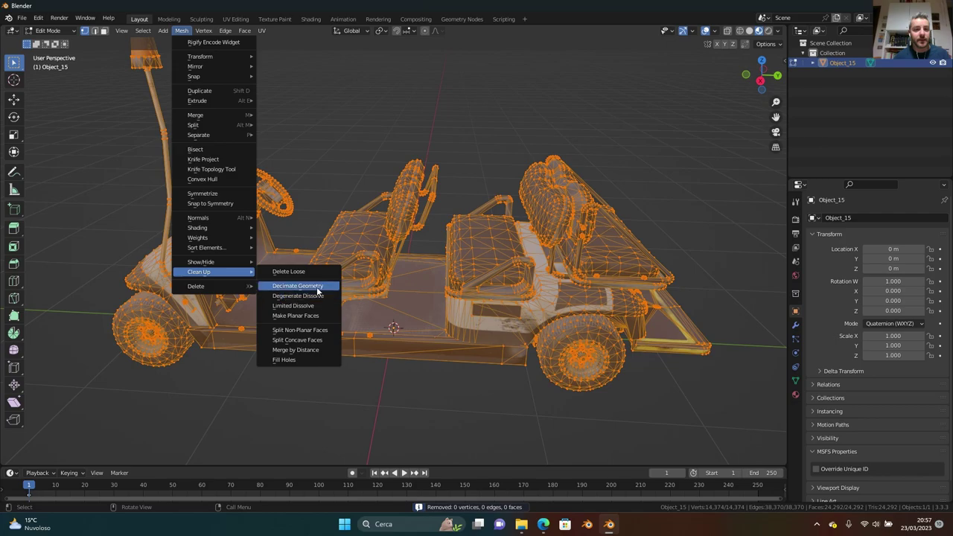
pyautogui.click(316, 296)
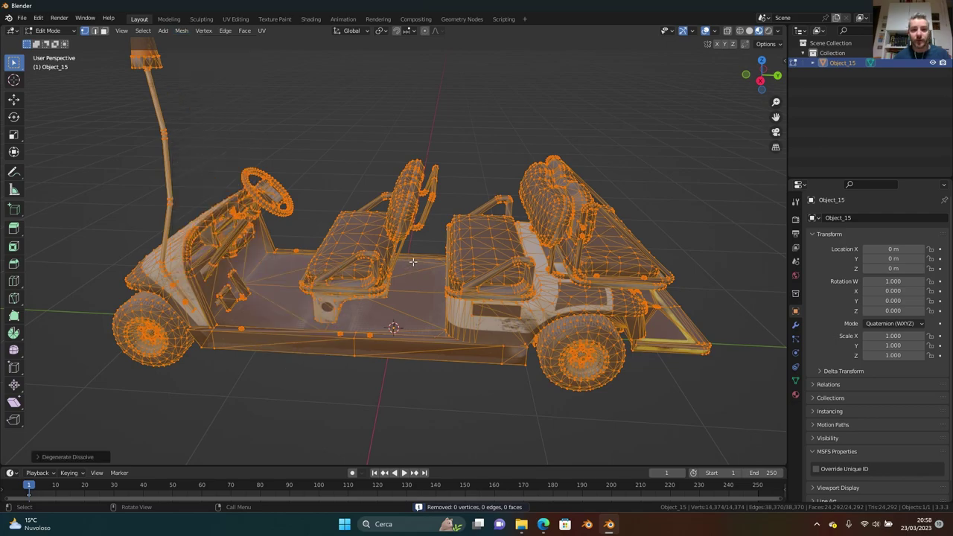
pyautogui.moveTo(347, 164); pyautogui.dragTo(558, 265, button='middle')
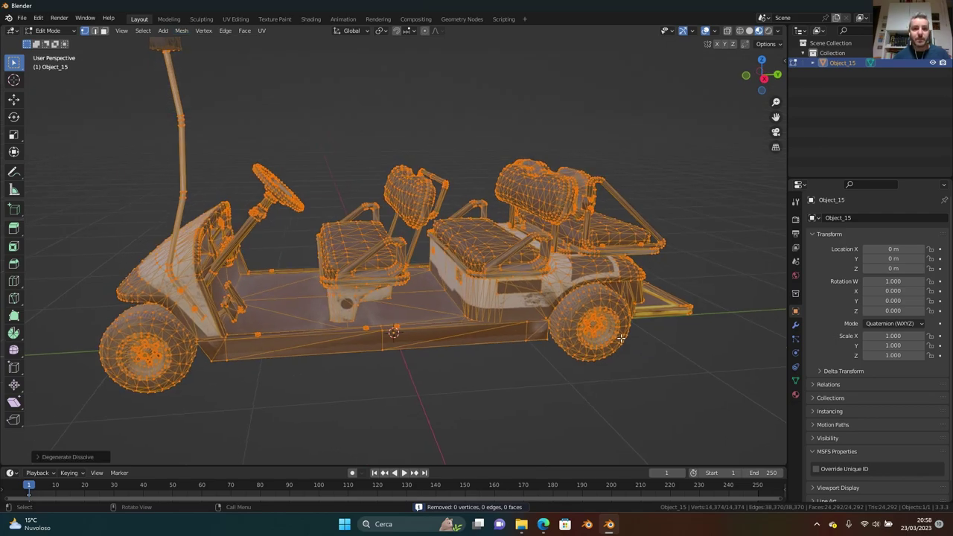
pyautogui.click(386, 375)
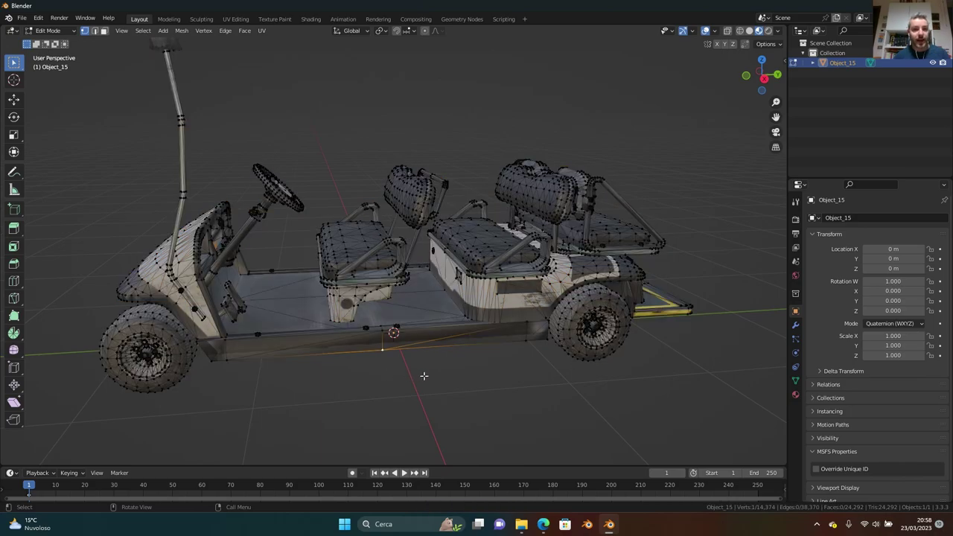
pyautogui.press('KP_3')
pyautogui.press('Tab')
# Show the cart's material settings, select material_1 and enlarge the material slot list
pyautogui.click(796, 394)
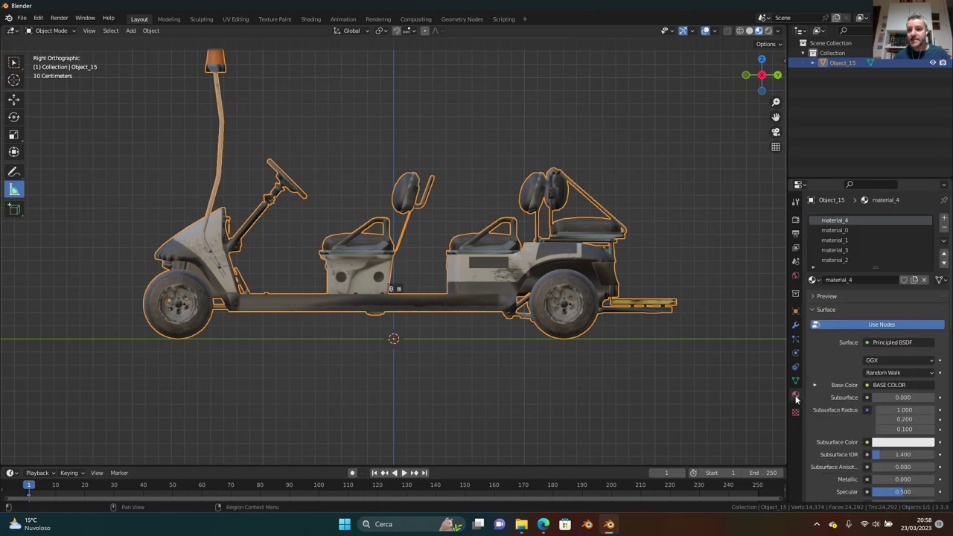
pyautogui.click(846, 231)
pyautogui.click(846, 240)
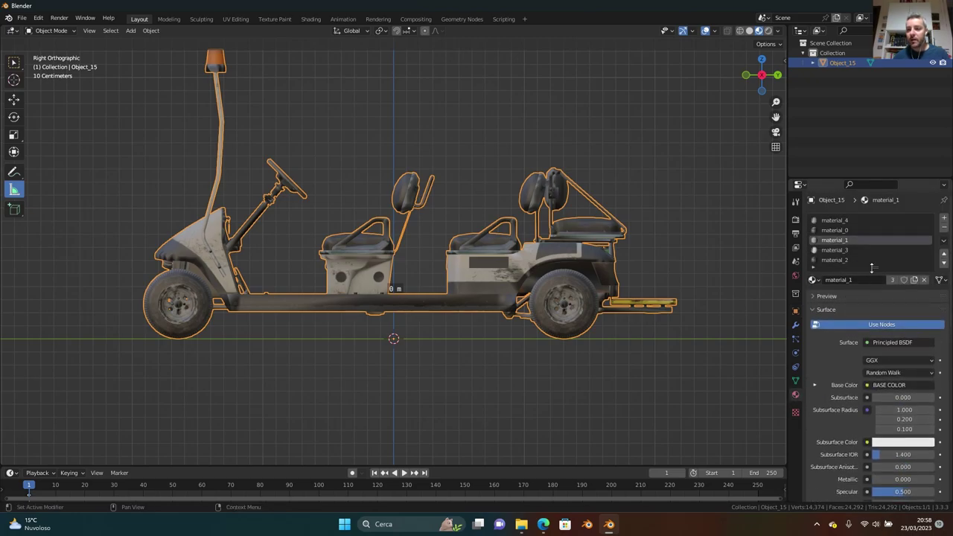
pyautogui.moveTo(873, 269); pyautogui.dragTo(875, 308)
# Switch to File Explorer, examine the base color images in the downloaded cart's textures folder, and return to Blender
pyautogui.moveTo(522, 525)
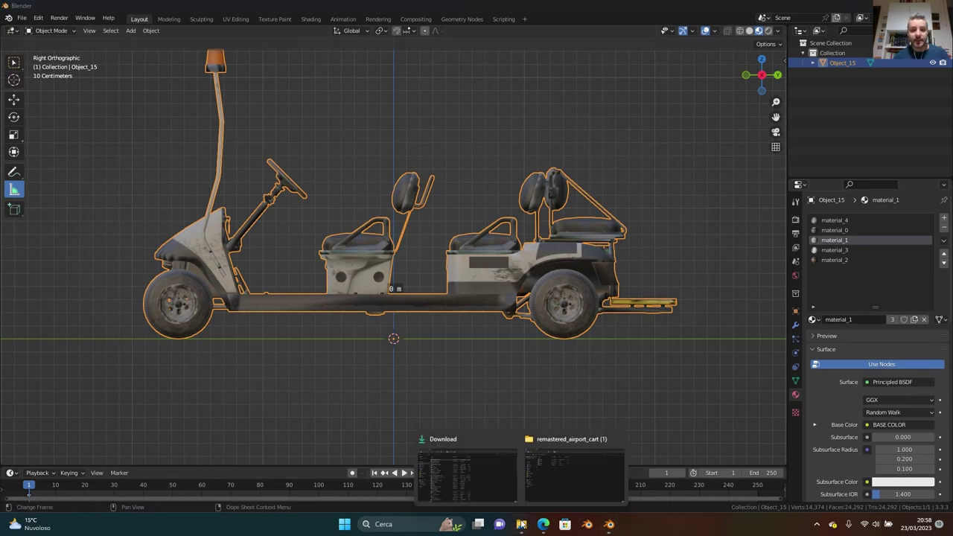
pyautogui.click(554, 476)
pyautogui.doubleClick(175, 147)
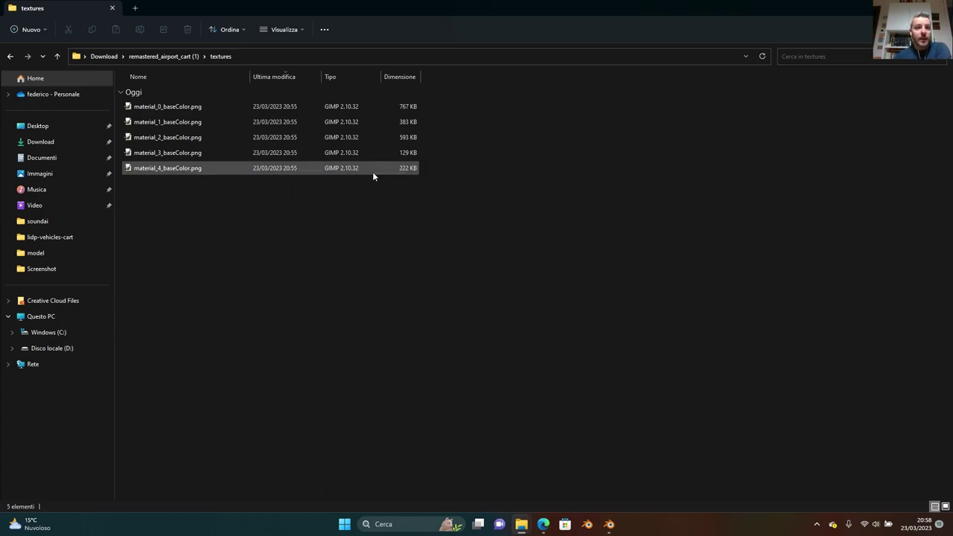
pyautogui.click(312, 103)
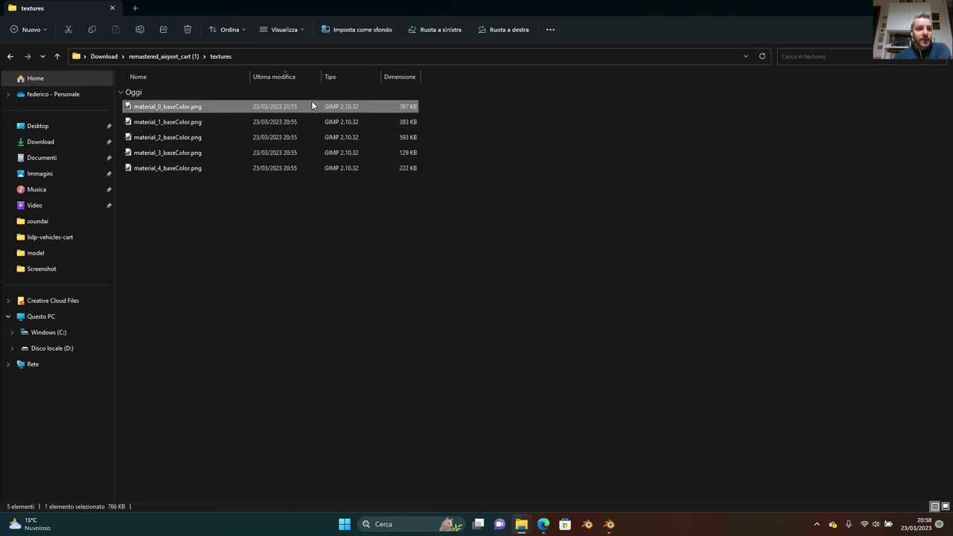
pyautogui.click(610, 525)
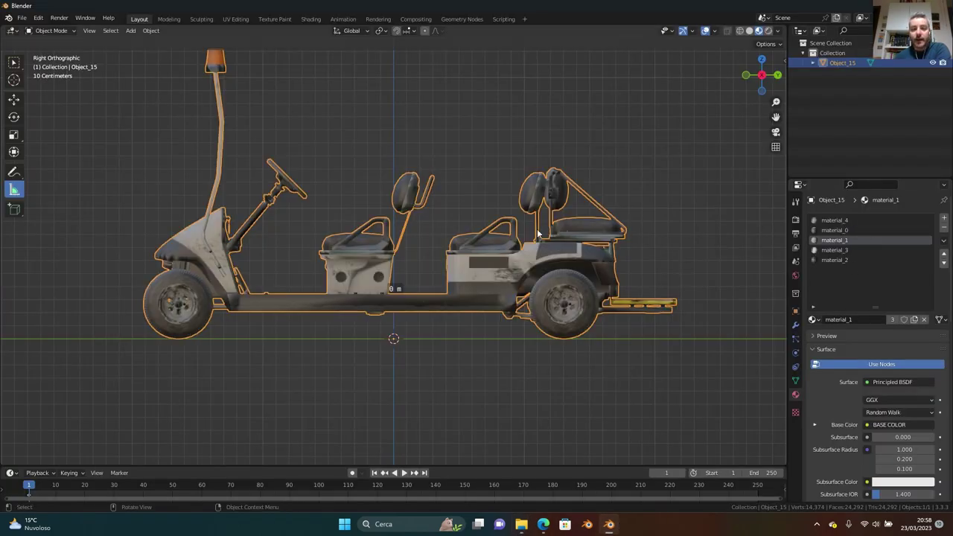
pyautogui.click(438, 364)
pyautogui.click(469, 261)
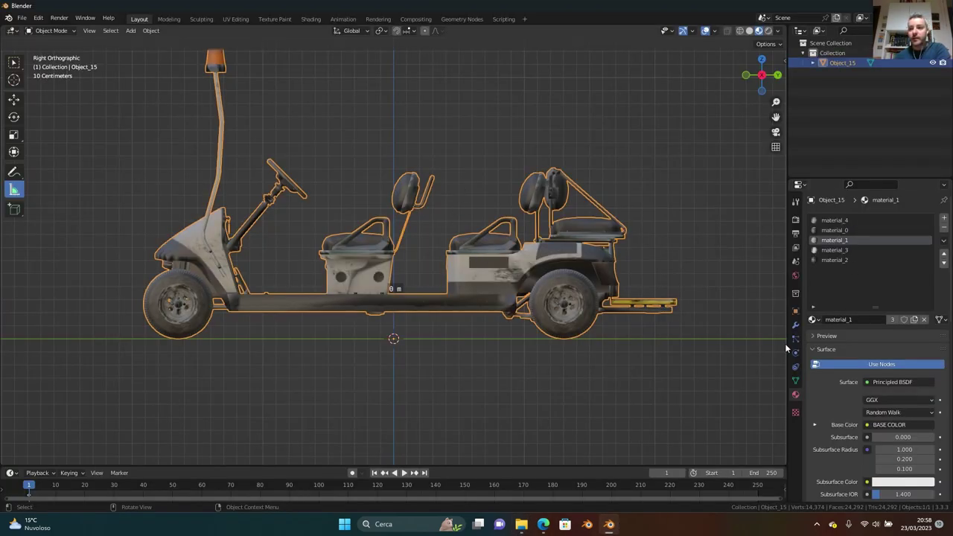
# Set the MSFS material type of material_1 to Standard and look through its material parameters
pyautogui.scroll(-15, 835, 378)
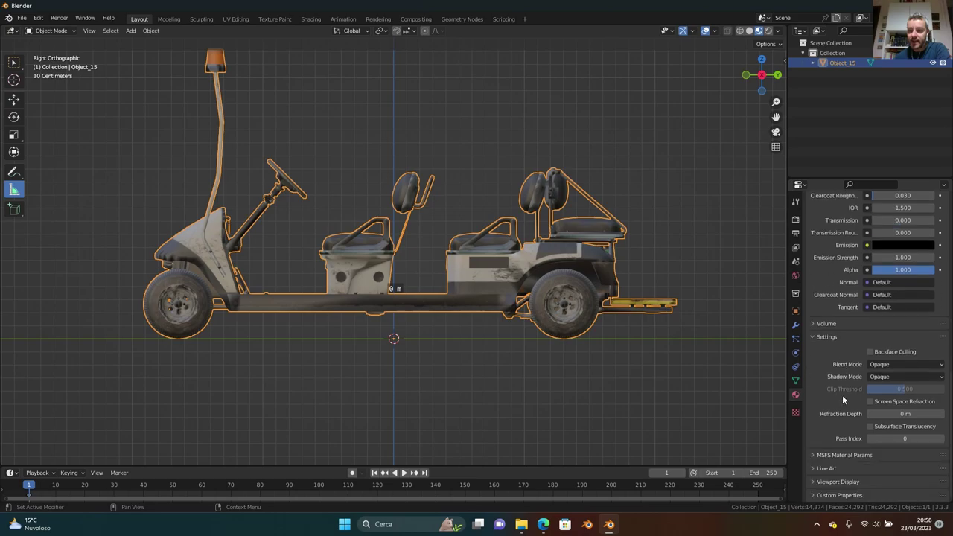
pyautogui.click(838, 455)
pyautogui.scroll(-1, 830, 440)
pyautogui.click(867, 454)
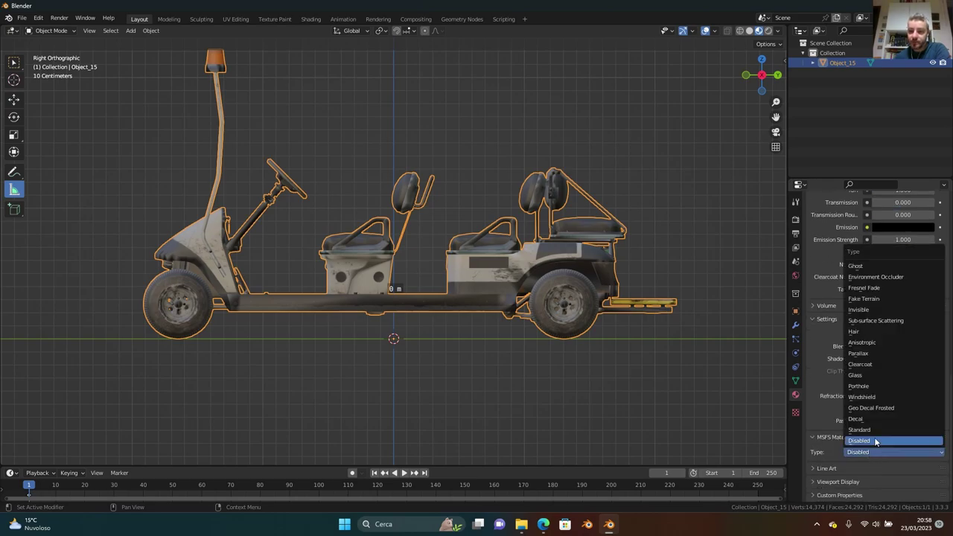
pyautogui.click(874, 440)
pyautogui.scroll(5, 847, 381)
pyautogui.scroll(-10, 846, 377)
pyautogui.scroll(4, 917, 362)
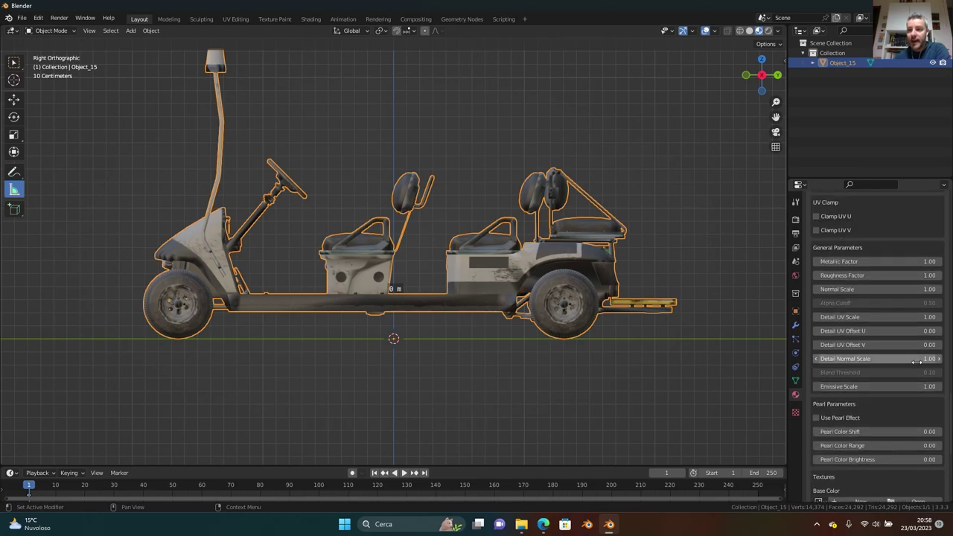
pyautogui.scroll(15, 899, 322)
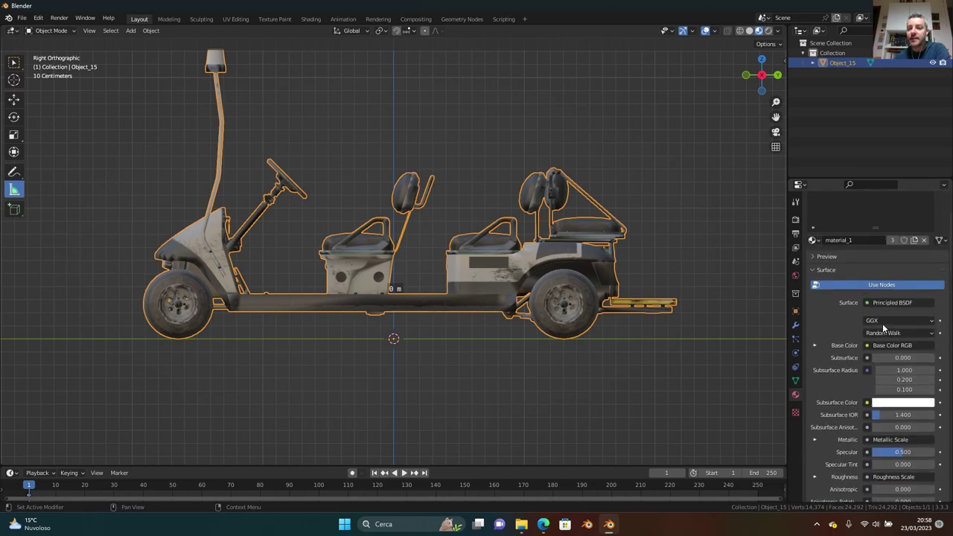
pyautogui.scroll(3, 884, 330)
# Load material_1_baseColor.png from the downloaded cart's textures folder as the MSFS Base Color texture of material_1
pyautogui.scroll(-18, 845, 259)
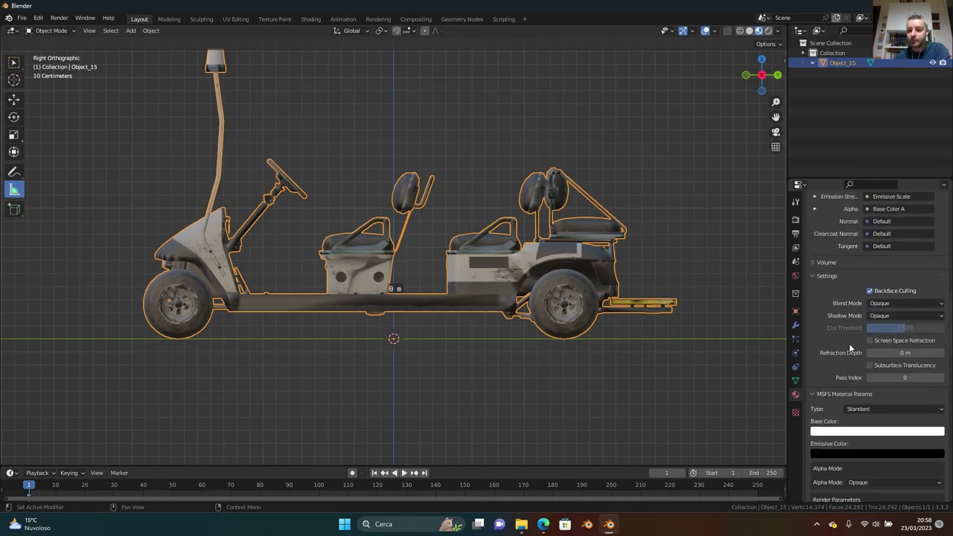
pyautogui.scroll(-8, 844, 356)
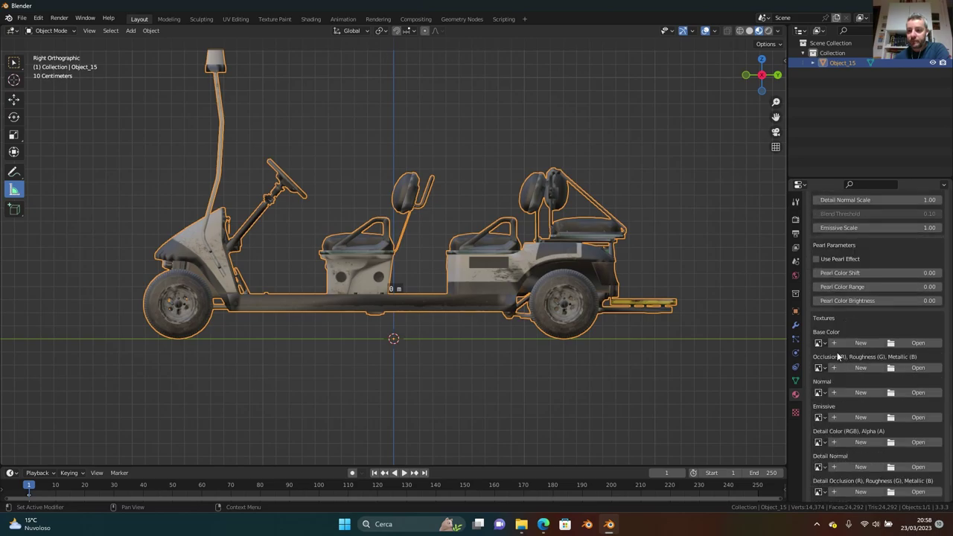
pyautogui.click(918, 343)
pyautogui.click(245, 355)
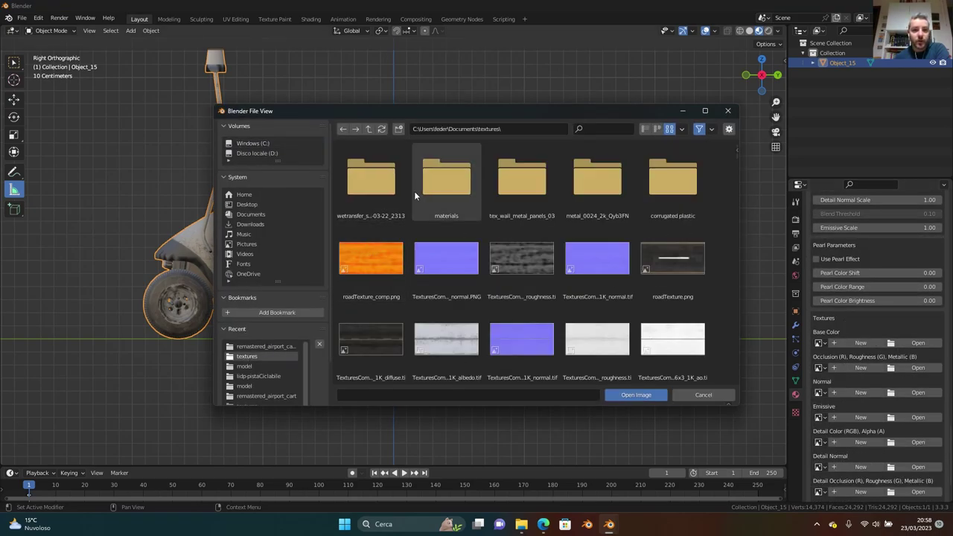
pyautogui.click(260, 347)
pyautogui.click(384, 195)
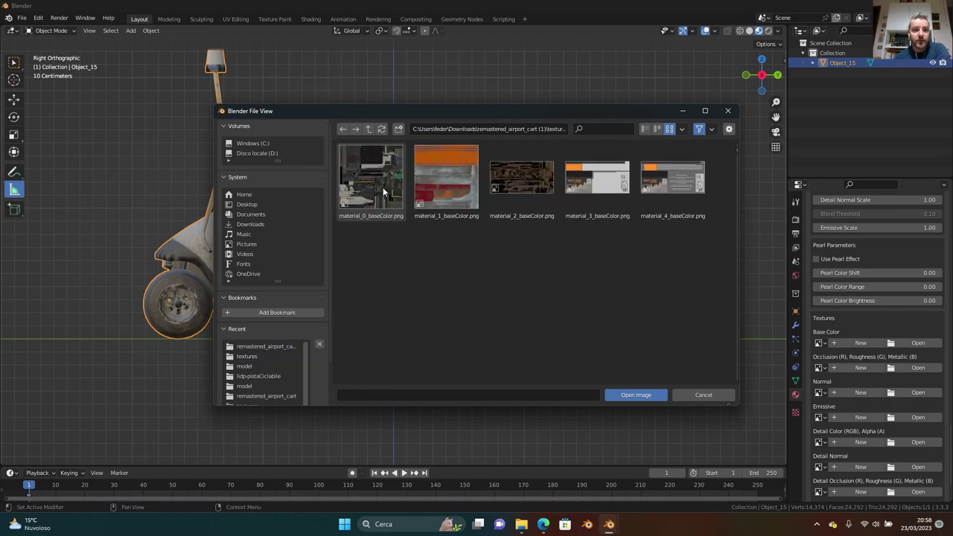
pyautogui.click(625, 394)
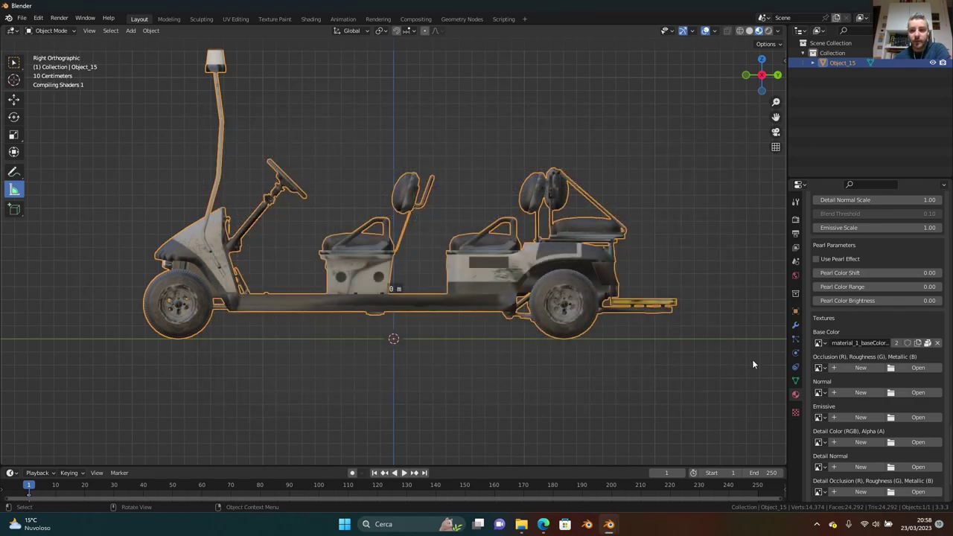
# Select material_0 and unlink the image from its Base Color input
pyautogui.scroll(10, 862, 286)
pyautogui.scroll(5, 862, 285)
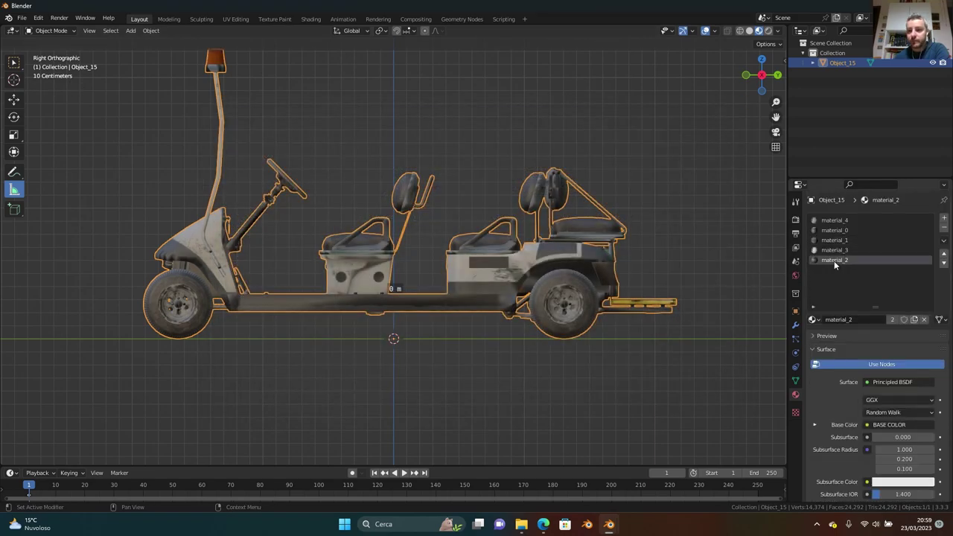
pyautogui.click(842, 235)
pyautogui.scroll(-3, 852, 450)
pyautogui.scroll(-2, 852, 450)
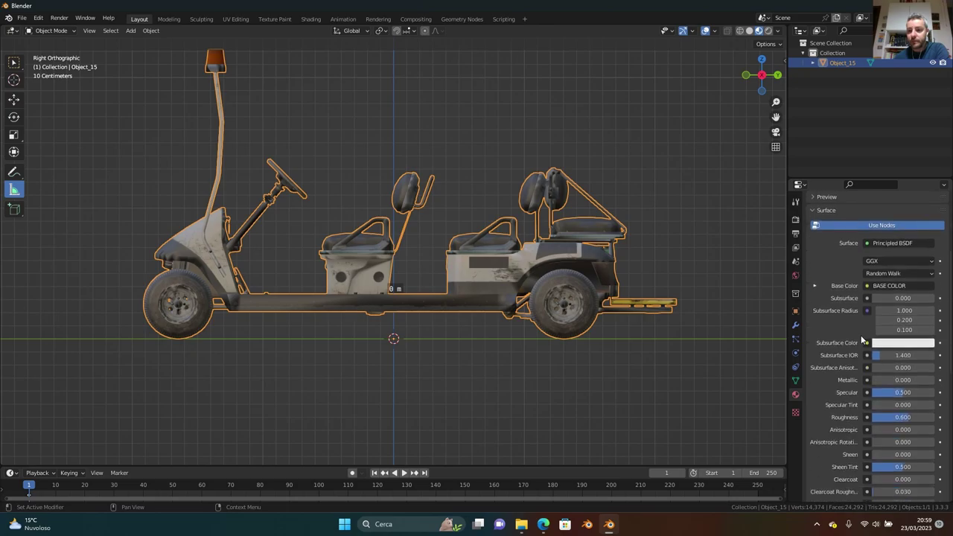
pyautogui.click(814, 286)
pyautogui.click(931, 299)
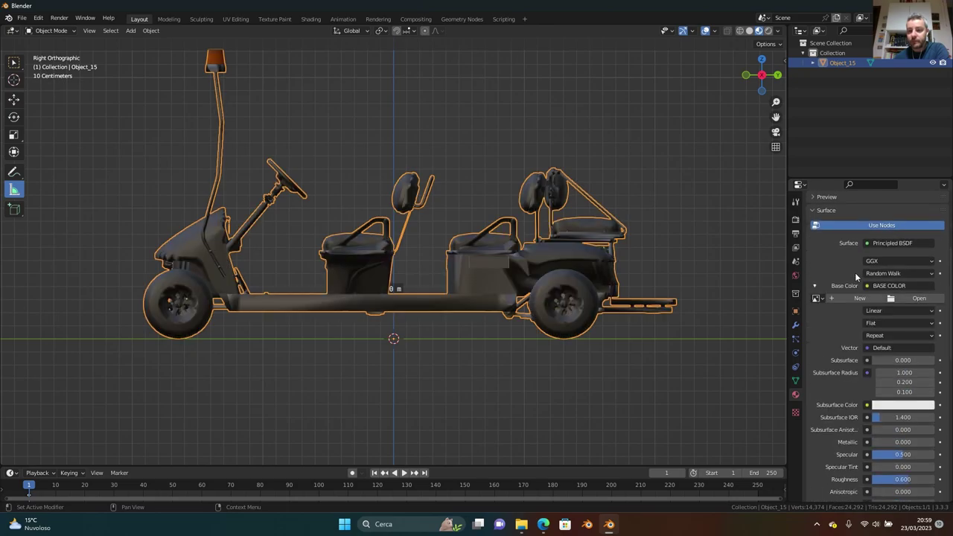
# Set the MSFS material type of material_0 to Standard
pyautogui.scroll(-10, 850, 343)
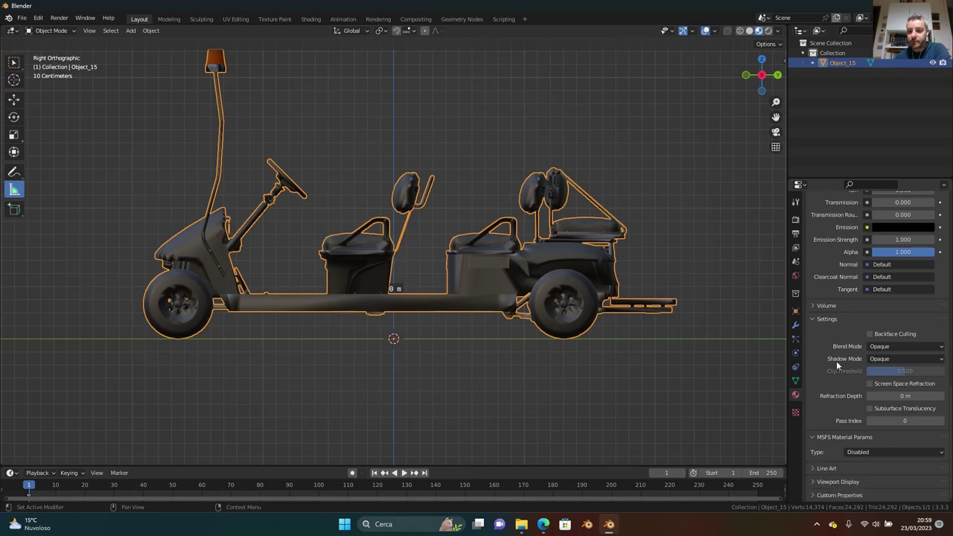
pyautogui.click(857, 451)
pyautogui.click(857, 431)
# Load material_0_baseColor.png as the MSFS Base Color texture of material_0
pyautogui.scroll(-8, 843, 429)
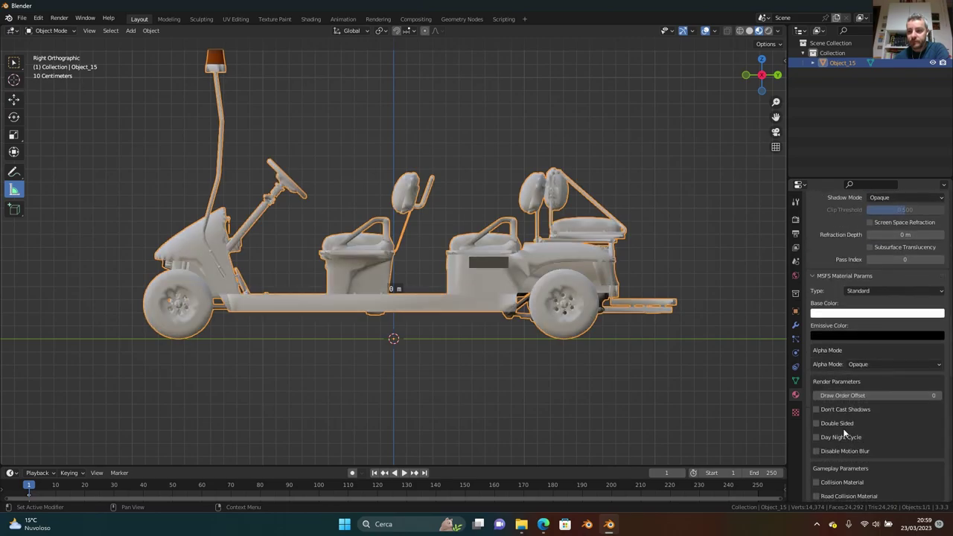
pyautogui.scroll(-10, 844, 422)
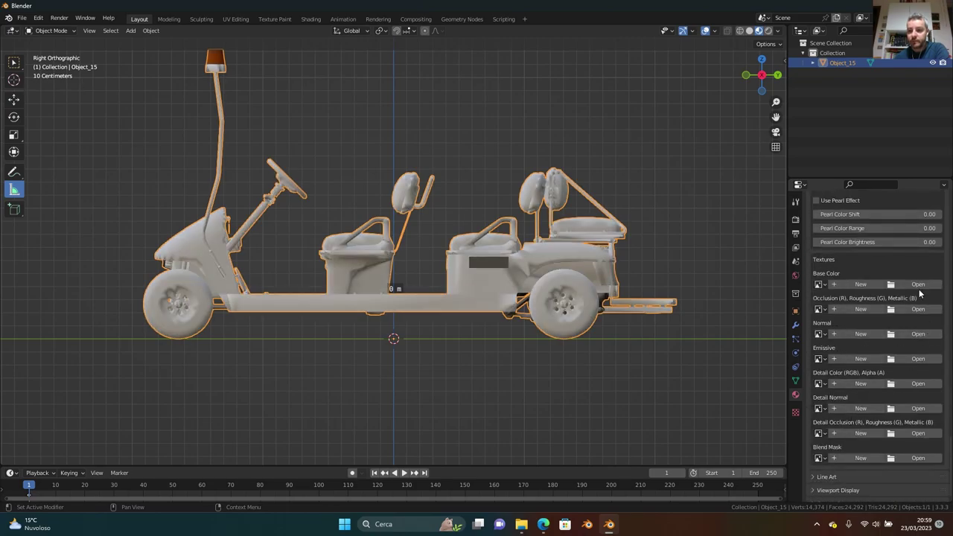
pyautogui.click(919, 286)
pyautogui.click(245, 347)
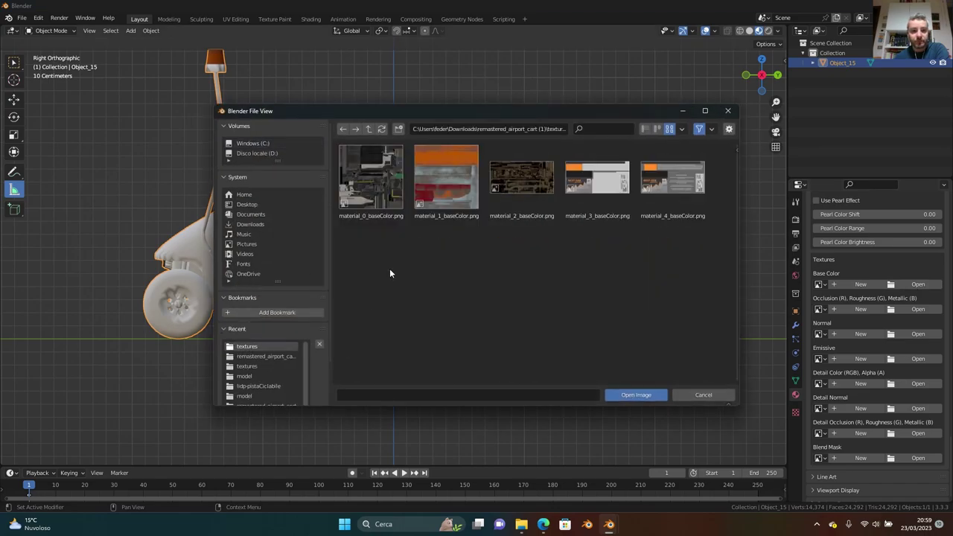
pyautogui.click(395, 178)
pyautogui.click(639, 395)
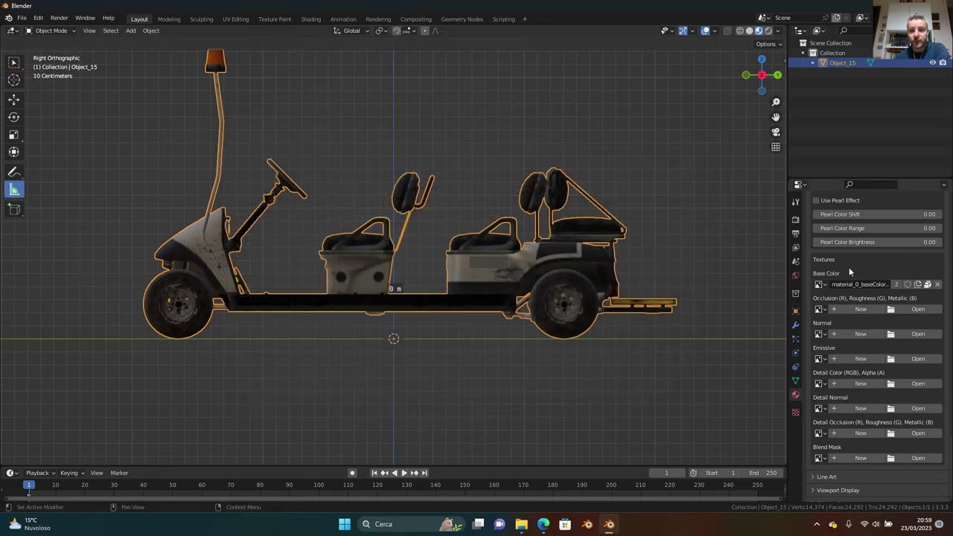
# Return to the cart's material slot list, select the cart and enter Edit Mode
pyautogui.scroll(15, 835, 275)
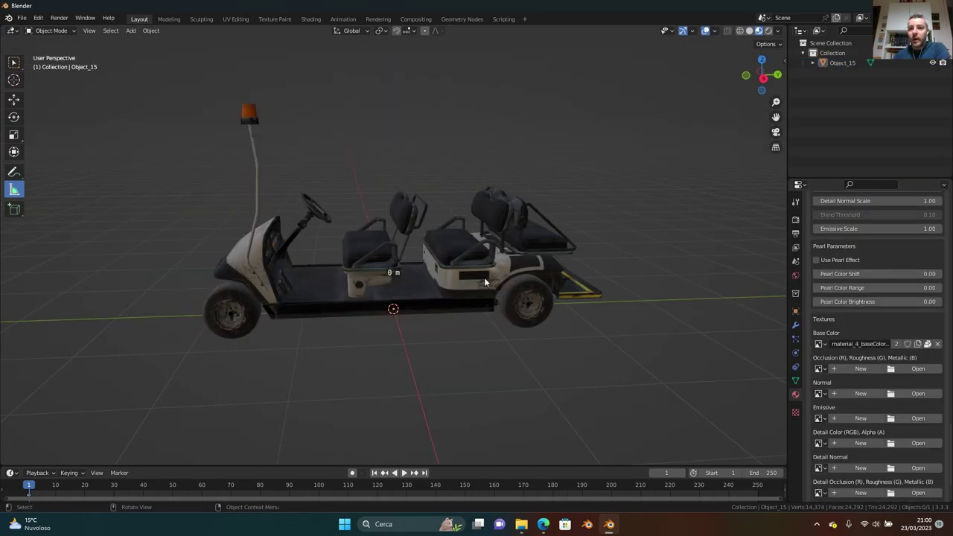
pyautogui.scroll(-10, 849, 291)
pyautogui.scroll(20, 849, 290)
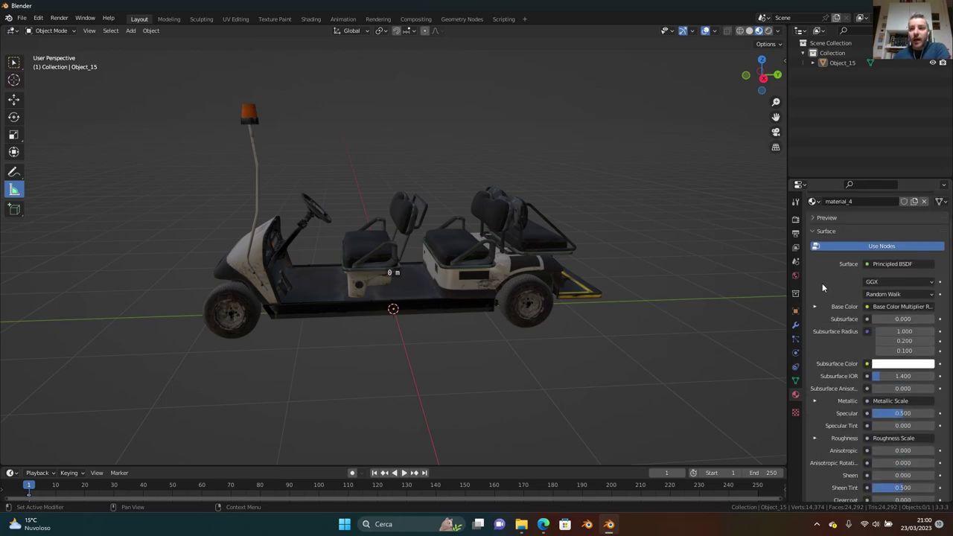
pyautogui.scroll(3, 824, 284)
pyautogui.click(439, 311)
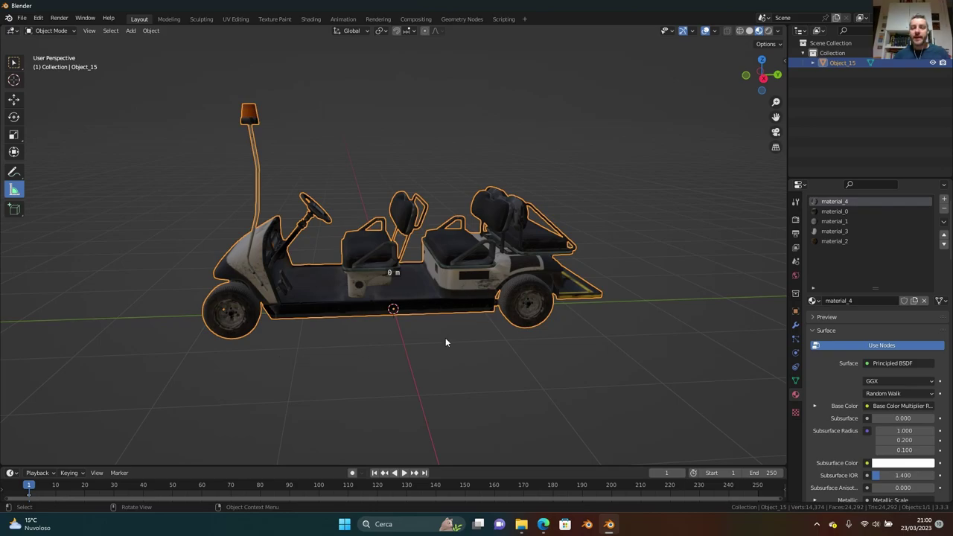
pyautogui.press('Tab')
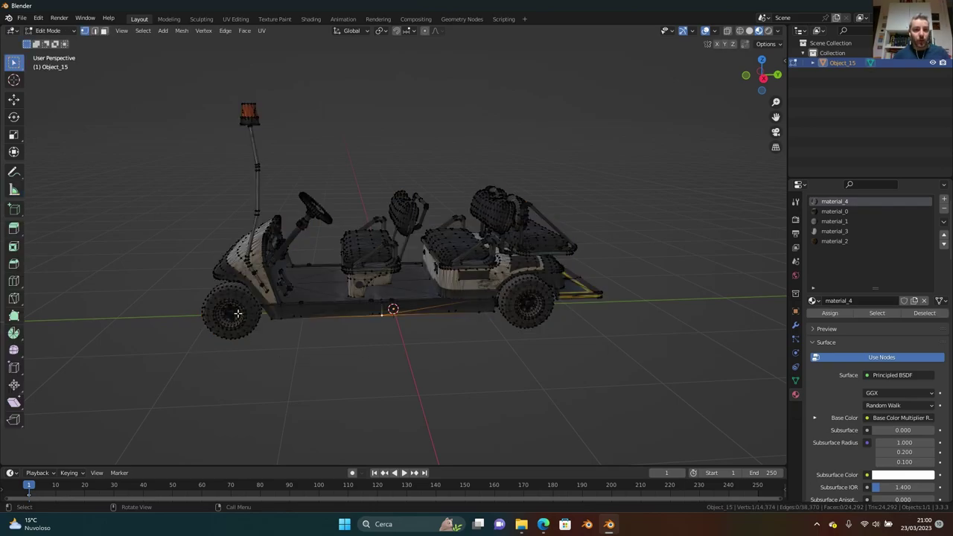
# Select all linked geometry of the near front tire
pyautogui.moveTo(238, 317); pyautogui.dragTo(335, 298, button='middle')
pyautogui.scroll(5, 418, 289)
pyautogui.moveTo(417, 289); pyautogui.dragTo(392, 328, button='middle')
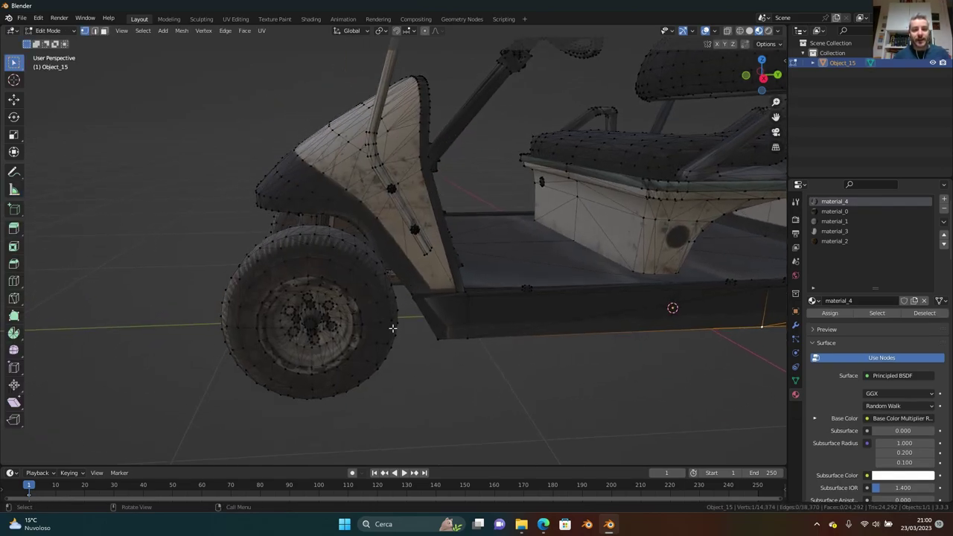
pyautogui.press('l')
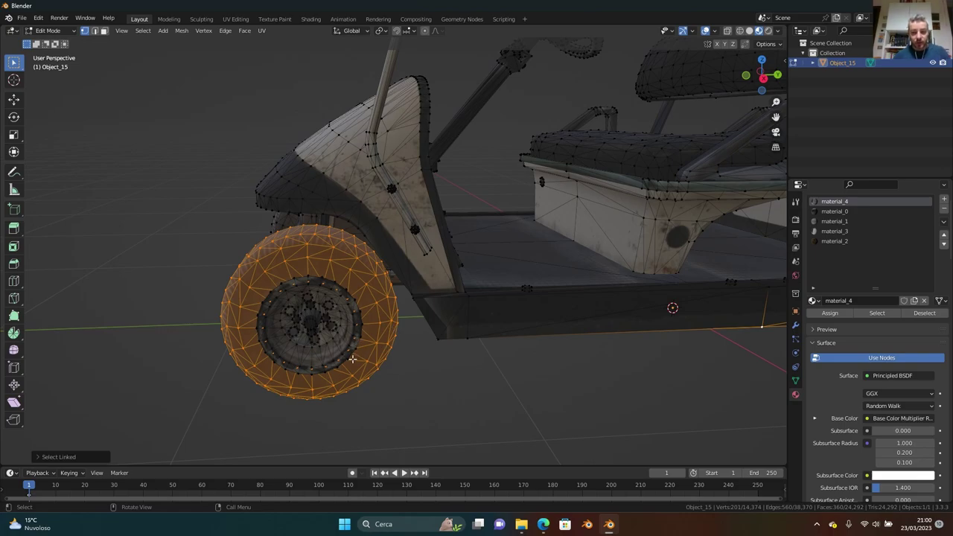
# Add the linked rim, hub and remaining inner parts of the near front wheel to the tire selection
pyautogui.press('l')
pyautogui.press('l')
pyautogui.scroll(5, 298, 319)
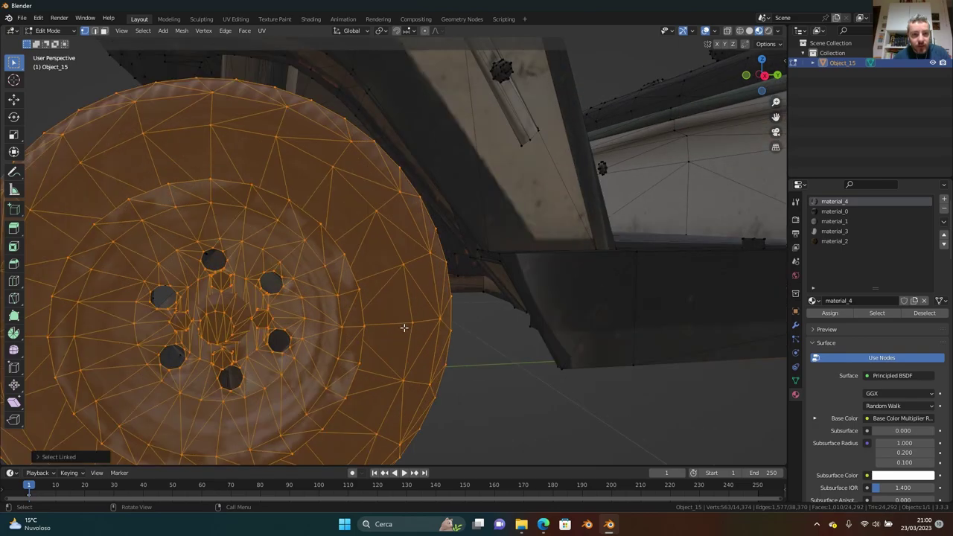
pyautogui.press('g')
pyautogui.press('Escape')
pyautogui.moveTo(459, 363); pyautogui.dragTo(507, 313, button='middle')
pyautogui.scroll(-5, 469, 368)
pyautogui.scroll(5, 507, 313)
pyautogui.moveTo(571, 274); pyautogui.dragTo(392, 359, button='middle')
pyautogui.press('l')
pyautogui.scroll(-3, 298, 347)
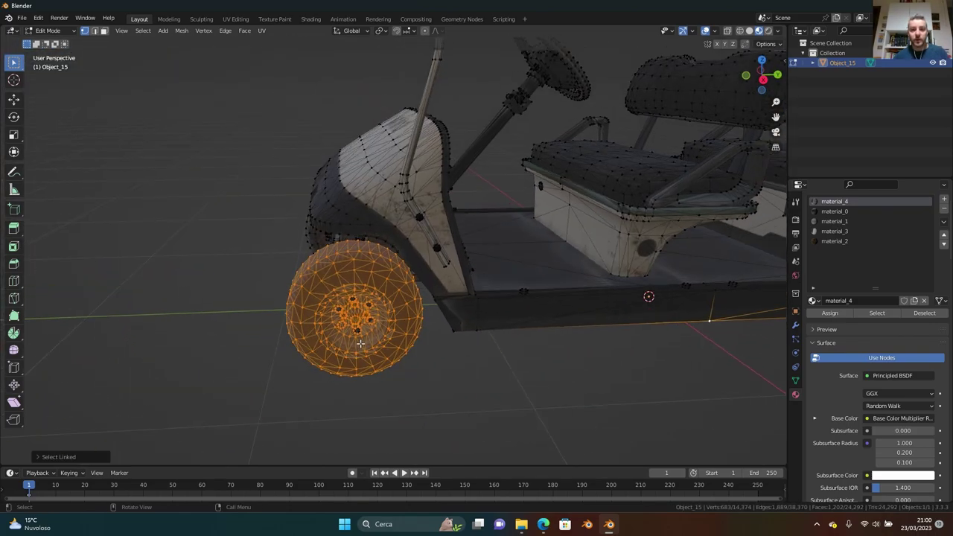
# Deselect the stray vertex on the chassis edge so that only the near front wheel is selected
pyautogui.press('g')
pyautogui.rightClick(382, 233)
pyautogui.moveTo(606, 334); pyautogui.dragTo(566, 293, button='middle')
pyautogui.moveTo(566, 294); pyautogui.dragTo(426, 341)
# Check the wheel selection by hiding it, undoing that, and trying out moves that are cancelled
pyautogui.scroll(-5, 426, 340)
pyautogui.press('h')
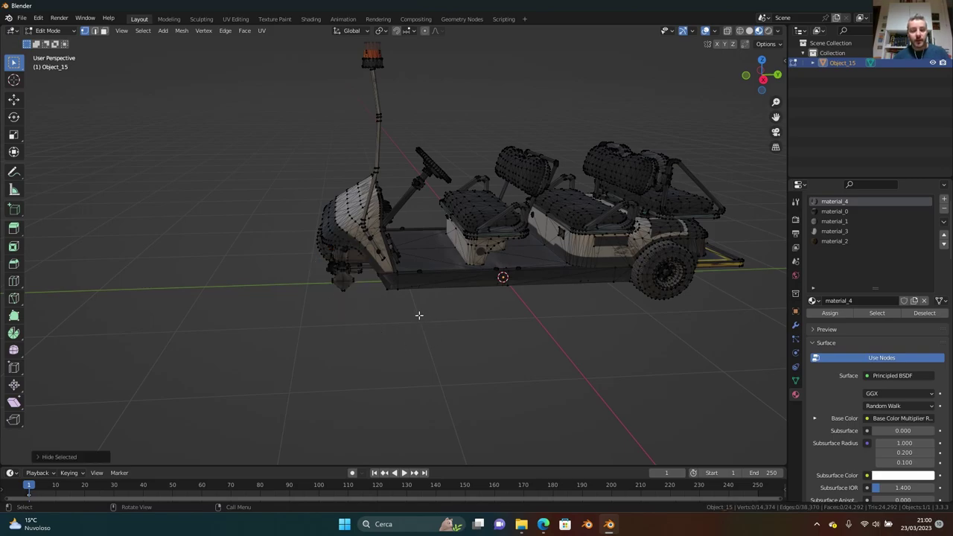
pyautogui.hotkey('ctrl', 'z')
pyautogui.press('g')
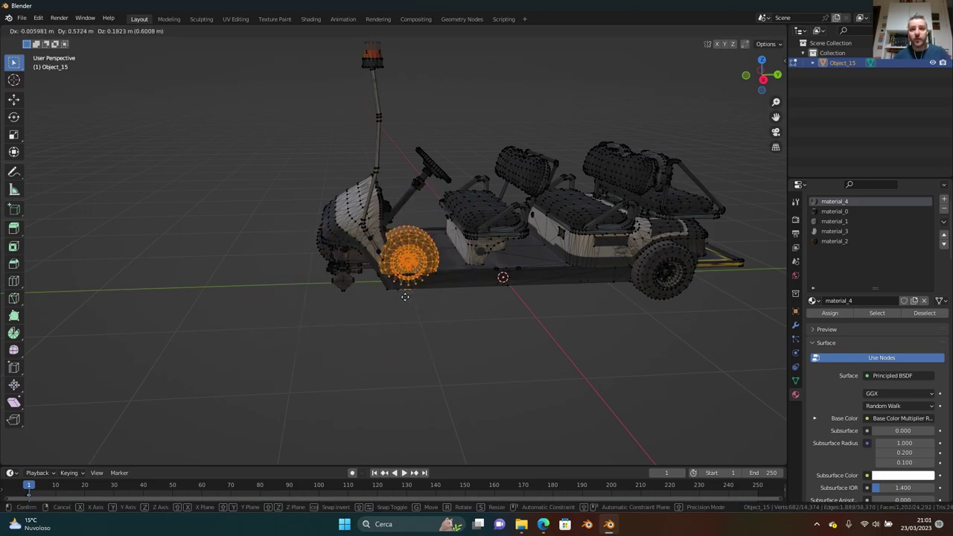
pyautogui.press('Escape')
pyautogui.moveTo(350, 313); pyautogui.dragTo(372, 320, button='middle')
pyautogui.scroll(4, 374, 319)
pyautogui.press('g')
pyautogui.press('Escape')
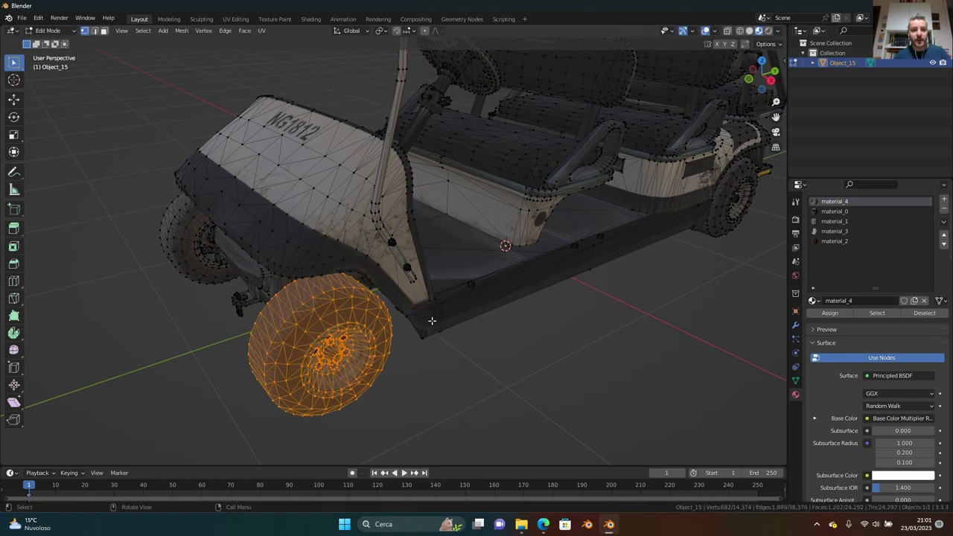
# Separate the selected near front wheel into its own object by selection and return to Object Mode
pyautogui.moveTo(432, 320); pyautogui.dragTo(341, 322, button='middle')
pyautogui.press('p')
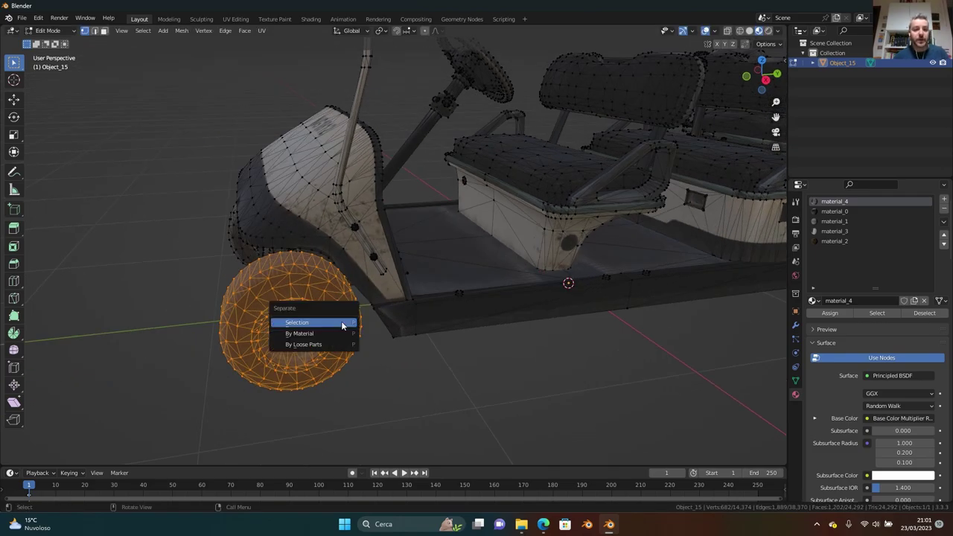
pyautogui.click(341, 325)
pyautogui.press('Tab')
pyautogui.scroll(-2, 350, 332)
pyautogui.scroll(-5, 357, 340)
pyautogui.moveTo(357, 340)
pyautogui.mouseDown(button='middle')
pyautogui.moveTo(415, 292)
pyautogui.moveTo(310, 290)
pyautogui.moveTo(356, 341)
pyautogui.mouseUp(button='middle')
# In Edit Mode, select all linked parts of the opposite front wheel and separate them into a new object
pyautogui.press('Tab')
pyautogui.scroll(5, 356, 342)
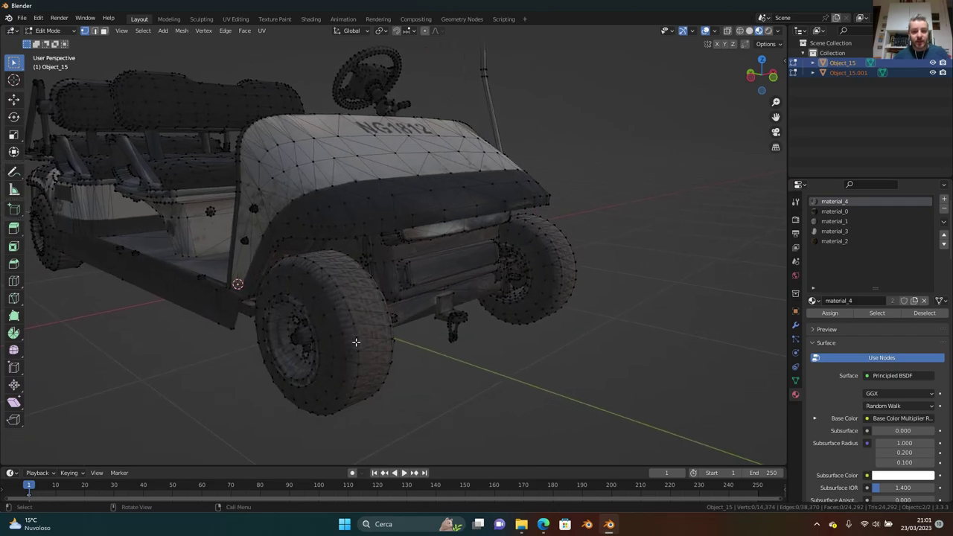
pyautogui.press('l')
pyautogui.press('l')
pyautogui.moveTo(294, 316); pyautogui.dragTo(240, 332, button='middle')
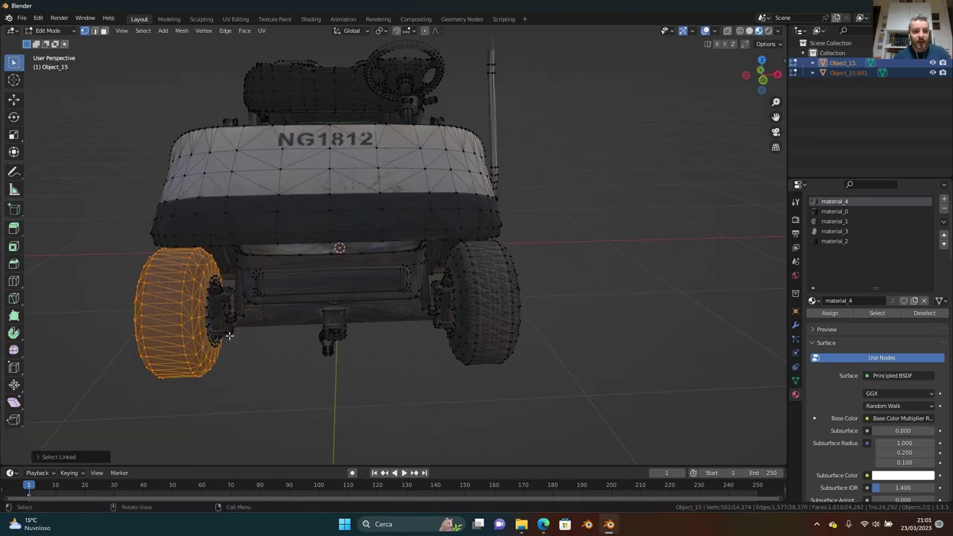
pyautogui.scroll(3, 209, 342)
pyautogui.moveTo(179, 349)
pyautogui.keyDown('shift'); pyautogui.mouseDown(button='middle')
pyautogui.moveTo(242, 318)
pyautogui.moveTo(173, 350)
pyautogui.mouseUp(button='middle'); pyautogui.keyUp('shift')
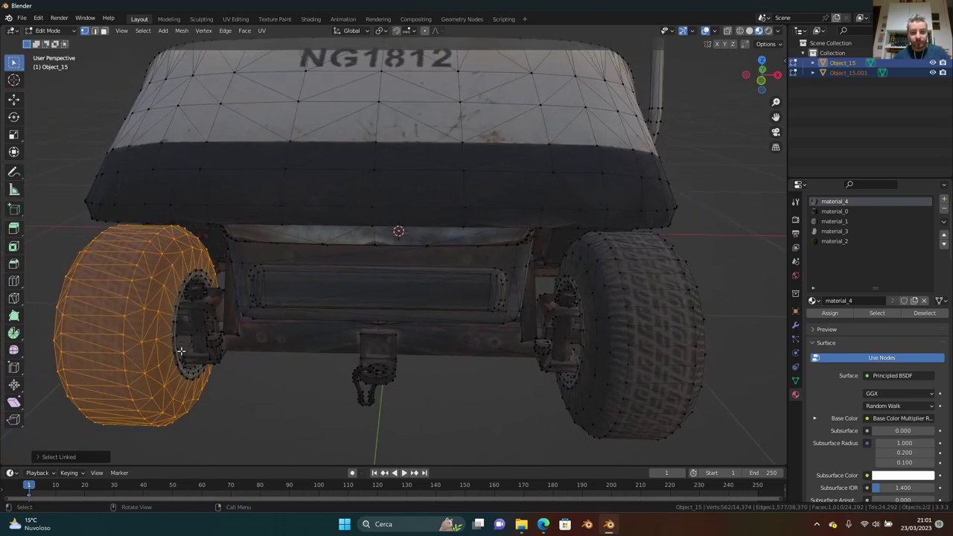
pyautogui.press('l')
pyautogui.hotkey('ctrl', 'z')
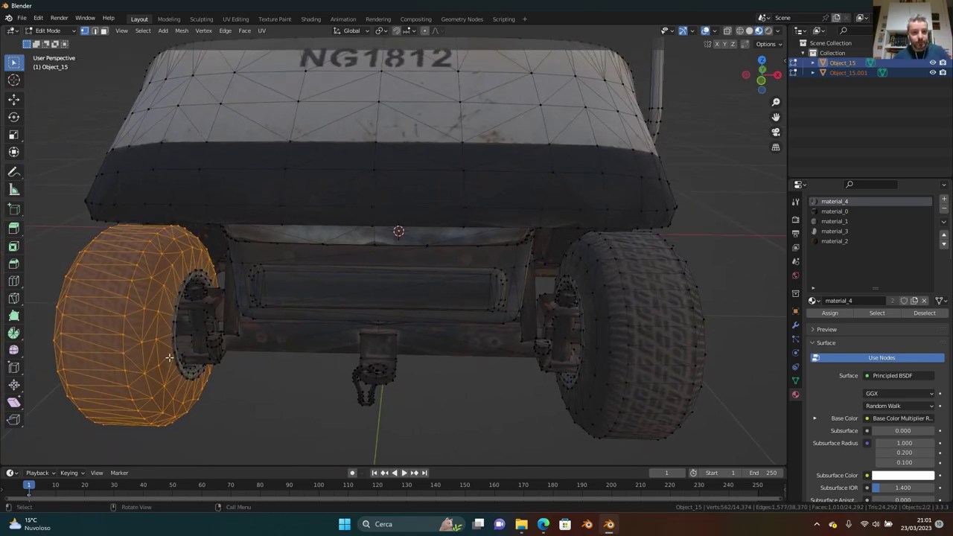
pyautogui.press('l')
pyautogui.scroll(-5, 221, 339)
pyautogui.moveTo(222, 339); pyautogui.dragTo(390, 251, button='middle')
pyautogui.press('p')
pyautogui.click(496, 372)
# Select the linked geometry of the rear wheel on that same side and separate it into its own object
pyautogui.scroll(-3, 564, 342)
pyautogui.press('l')
pyautogui.scroll(5, 506, 291)
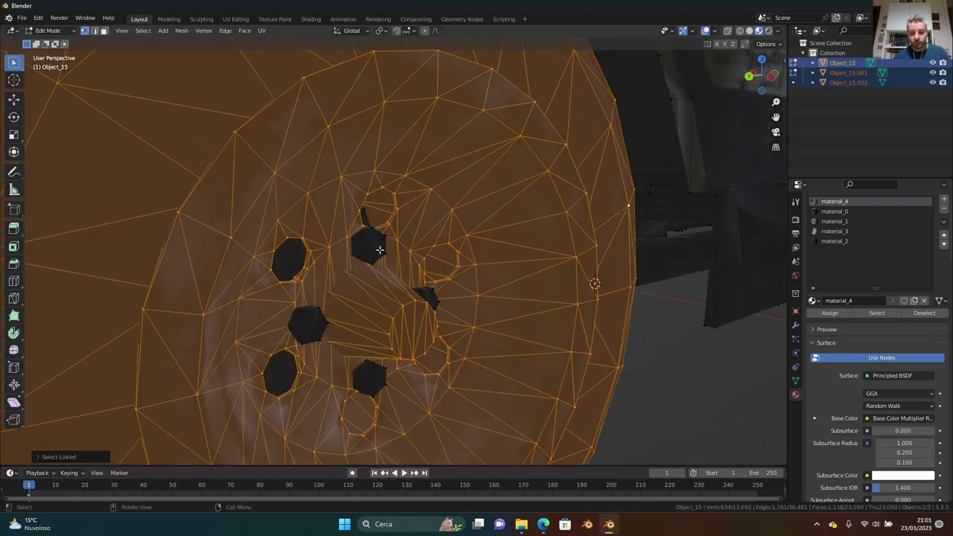
pyautogui.press('p')
pyautogui.click(392, 253)
# Separate the remaining rear wheel into its own object and return to Object Mode
pyautogui.scroll(-5, 392, 254)
pyautogui.scroll(5, 420, 316)
pyautogui.moveTo(502, 340); pyautogui.dragTo(421, 299, button='middle')
pyautogui.press('p')
pyautogui.click(421, 300)
pyautogui.press('Tab')
pyautogui.scroll(-5, 421, 300)
pyautogui.moveTo(610, 164); pyautogui.dragTo(438, 264, button='middle')
pyautogui.moveTo(378, 273); pyautogui.dragTo(385, 260, button='middle')
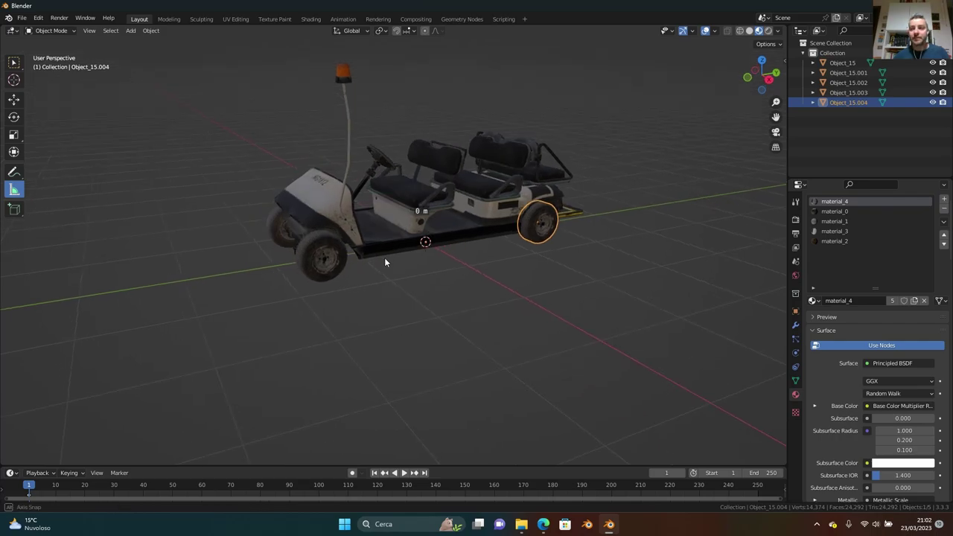
# Check that the cart body and front wheel are separate objects by selecting them and trying a cancelled move
pyautogui.click(377, 218)
pyautogui.press('g')
pyautogui.press('Escape')
pyautogui.click(315, 276)
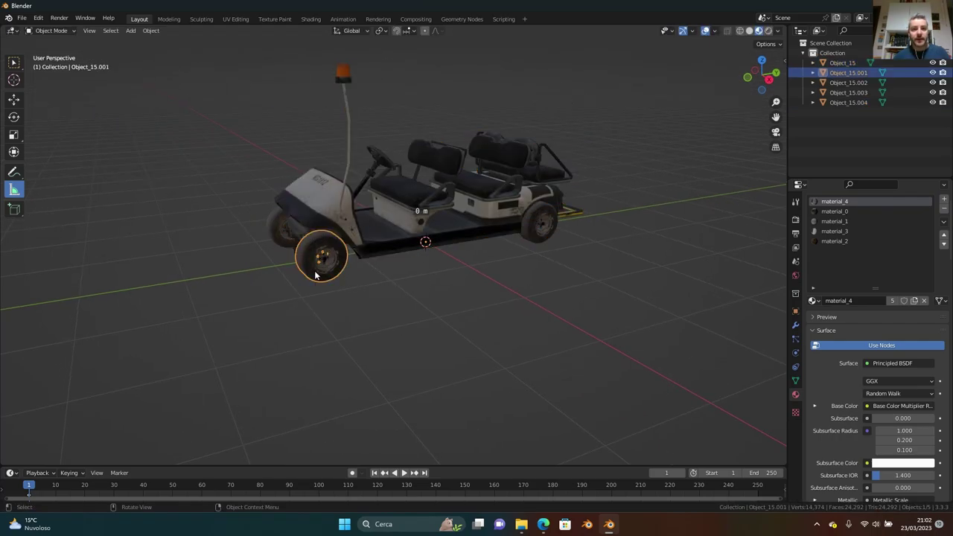
pyautogui.moveTo(426, 270); pyautogui.dragTo(373, 290, button='middle')
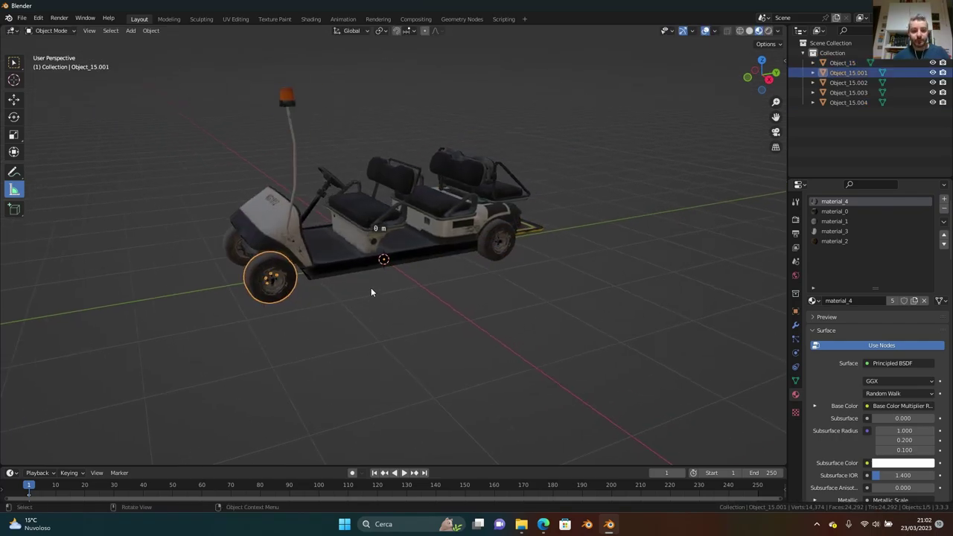
pyautogui.scroll(3, 536, 296)
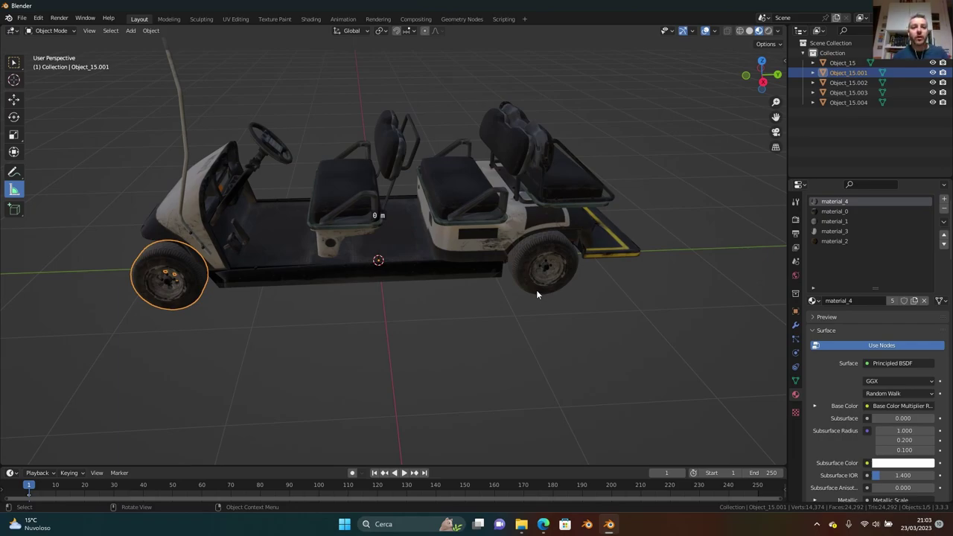
# Rename the left rear wheel object as wheel_rear_left
pyautogui.click(537, 294)
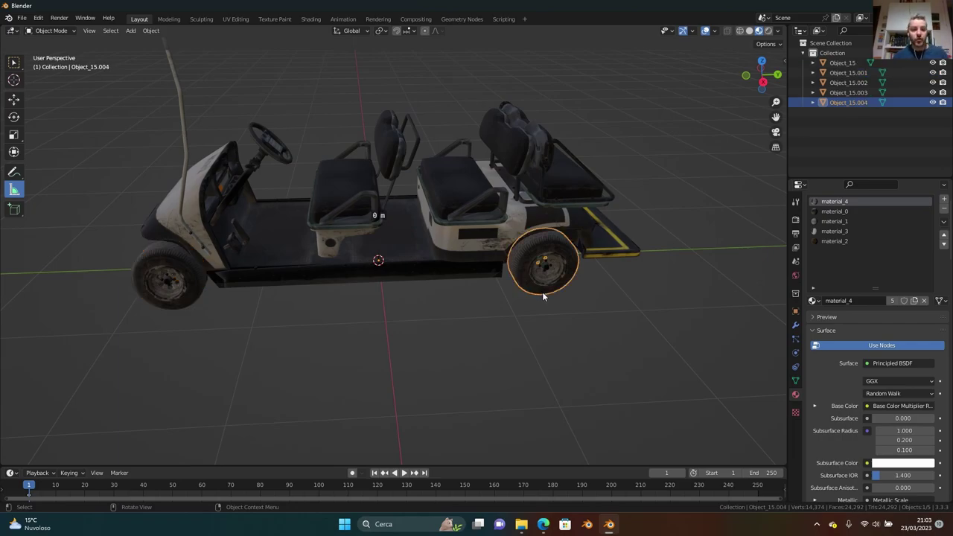
pyautogui.moveTo(605, 324); pyautogui.dragTo(422, 333, button='middle')
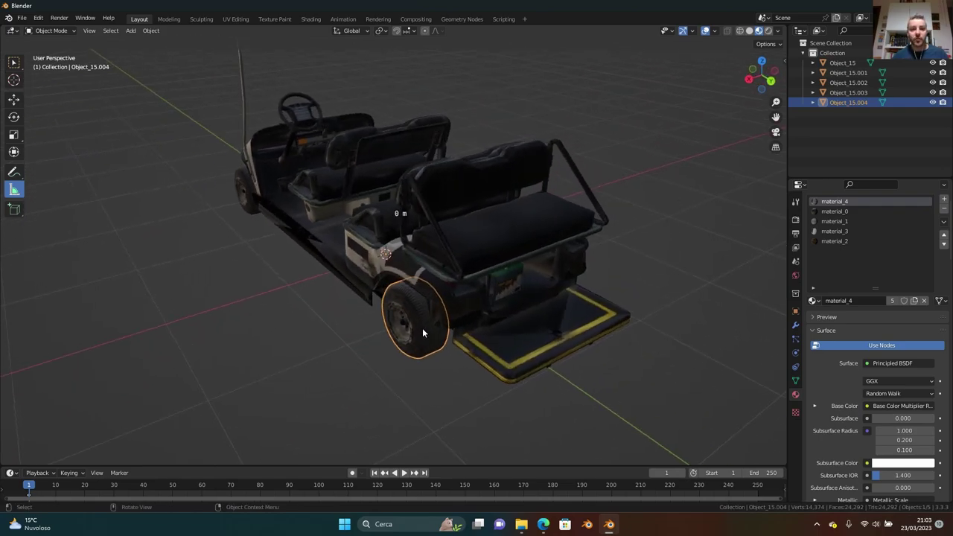
pyautogui.click(796, 312)
pyautogui.click(875, 201)
pyautogui.write('wheel_rear_left')
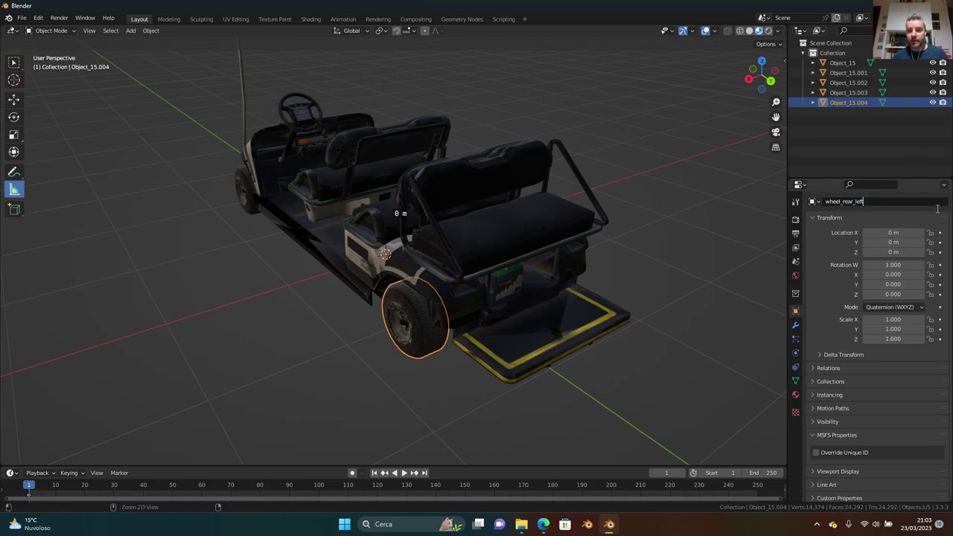
pyautogui.press('Return')
# Rename the opposite rear wheel object as wheel_rear_right
pyautogui.moveTo(708, 223); pyautogui.dragTo(436, 282, button='middle')
pyautogui.click(421, 283)
pyautogui.click(875, 201)
pyautogui.write('wheel_rear_left')
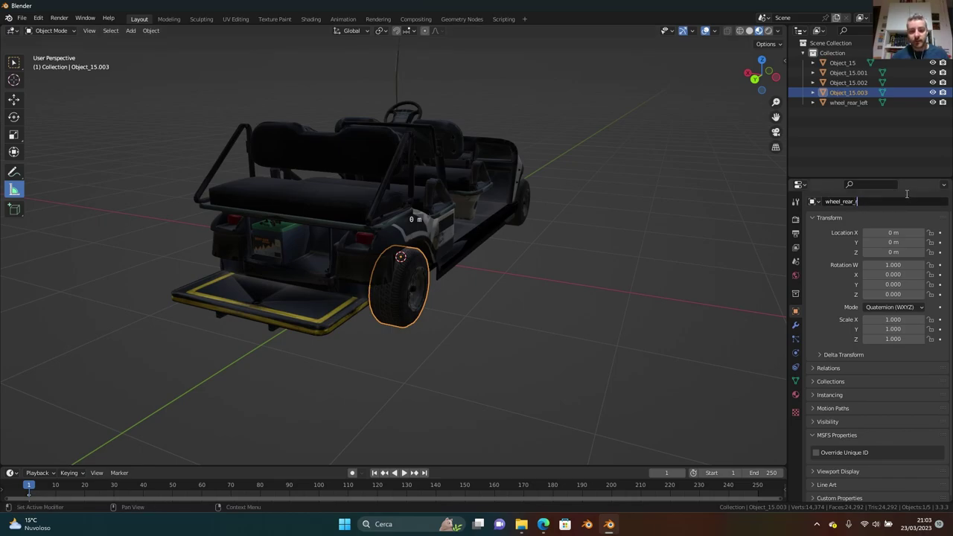
pyautogui.press('Return')
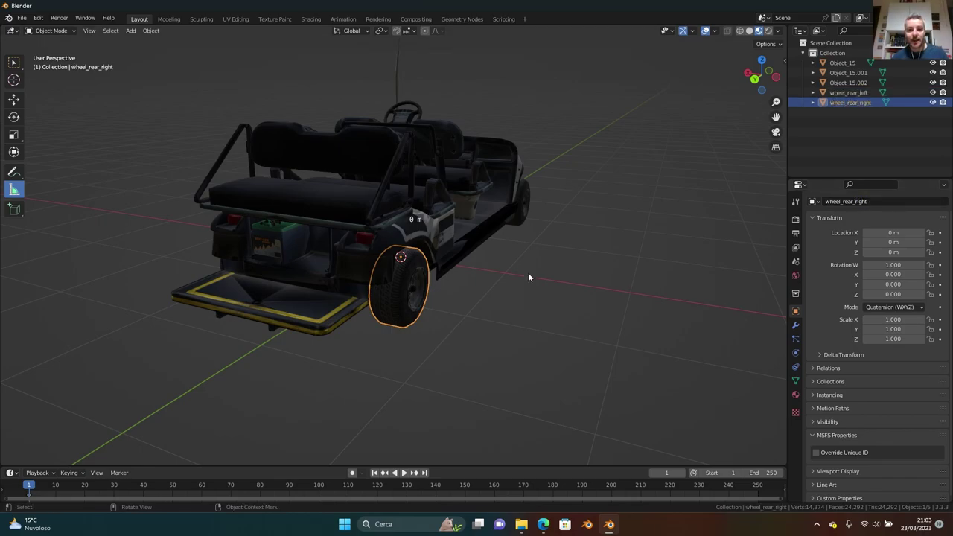
# Rename the right front wheel object as wheel_front_right
pyautogui.moveTo(527, 276); pyautogui.dragTo(457, 242, button='middle')
pyautogui.click(618, 246)
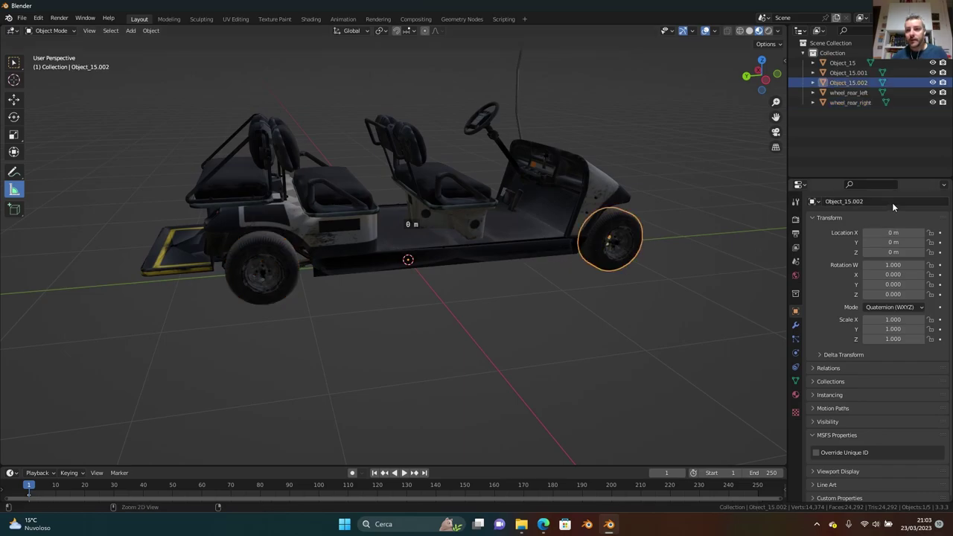
pyautogui.write('wheel_rear_left')
pyautogui.hotkey('ctrl', 'z')
pyautogui.click(878, 202)
pyautogui.write('wheel_rear_left')
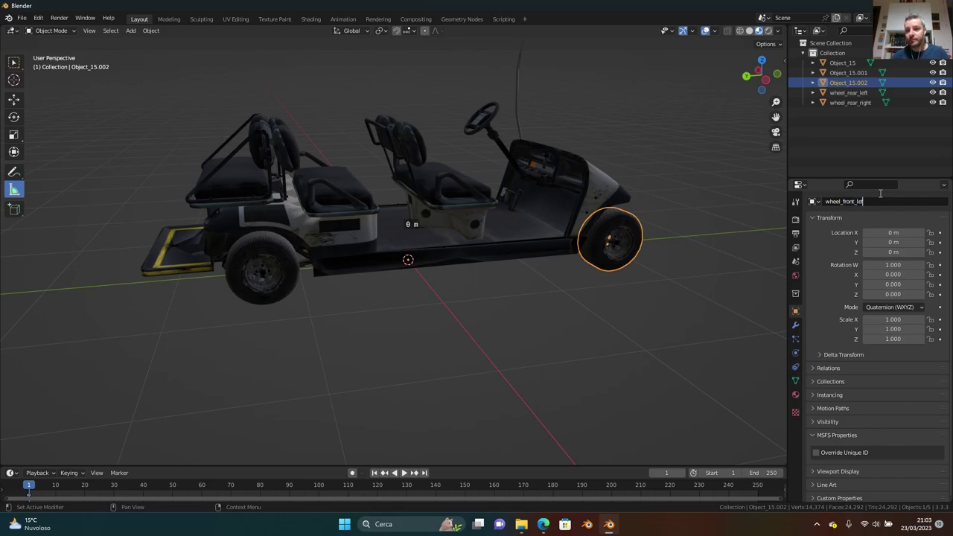
pyautogui.press('Return')
# Rename the left front wheel object as wheel_front_left
pyautogui.moveTo(519, 342); pyautogui.dragTo(247, 196, button='middle')
pyautogui.click(248, 195)
pyautogui.click(896, 201)
pyautogui.write('wheel_rear_left')
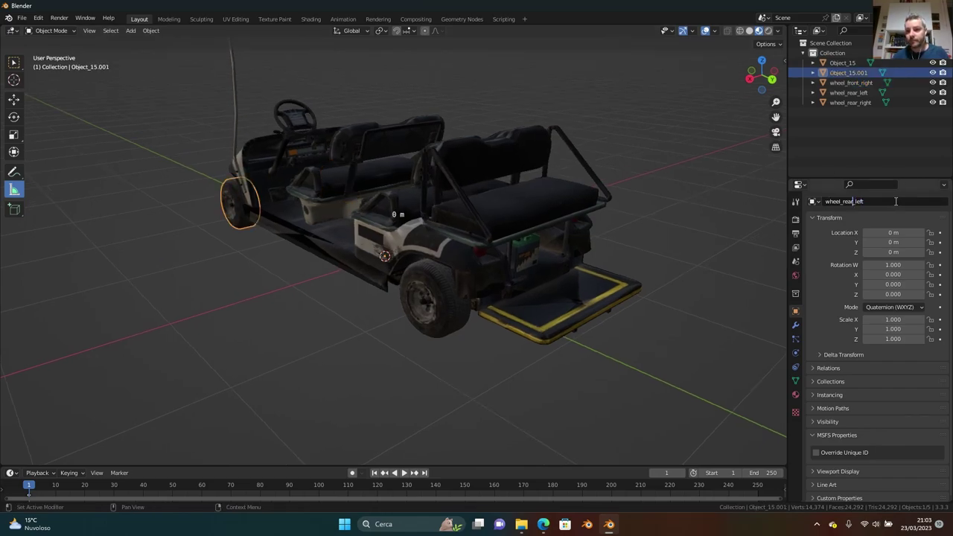
pyautogui.write('t')
pyautogui.press('Return')
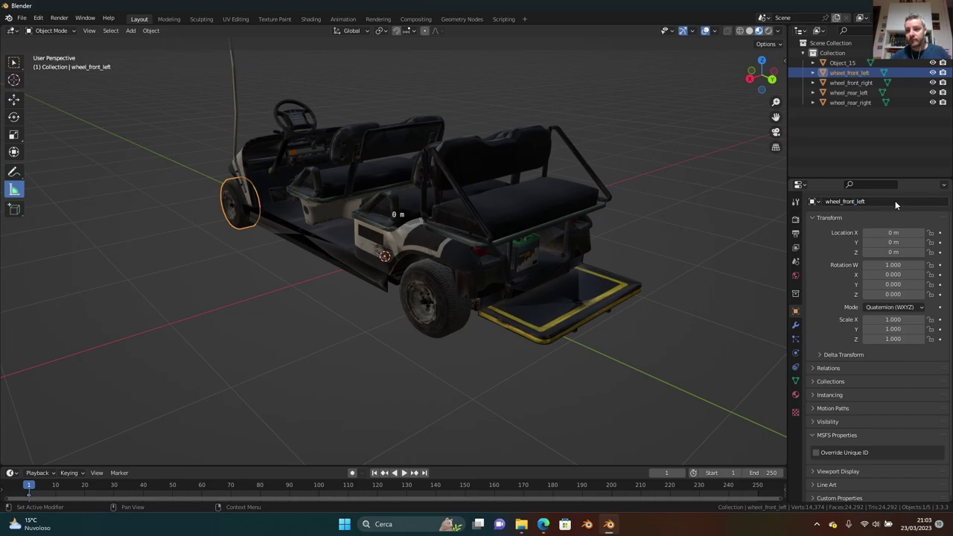
# Select the cart body object and apply its transforms
pyautogui.moveTo(477, 223); pyautogui.dragTo(406, 237, button='middle')
pyautogui.click(418, 208)
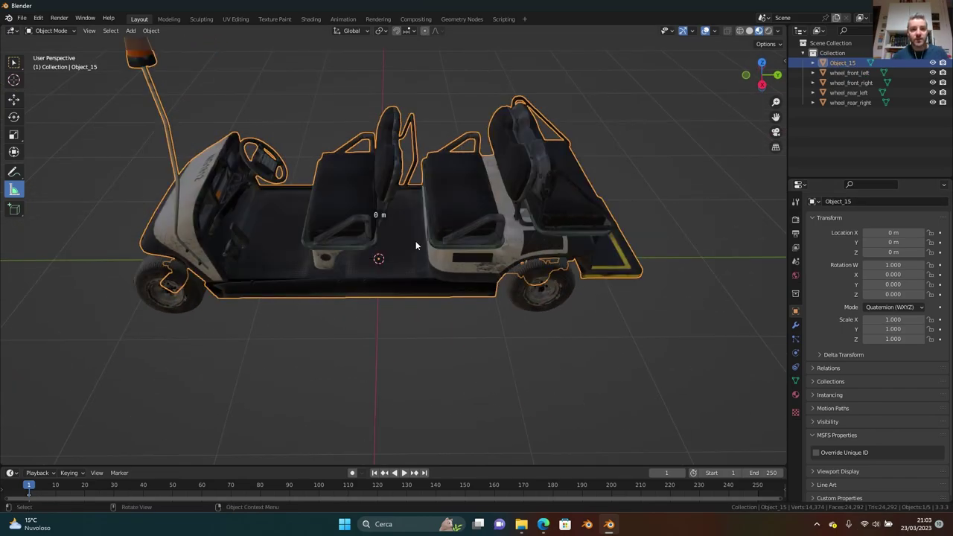
pyautogui.hotkey('ctrl', 'a')
pyautogui.click(463, 274)
pyautogui.hotkey('alt', 'a')
pyautogui.click(420, 213)
pyautogui.moveTo(420, 213); pyautogui.dragTo(430, 225, button='middle')
# In the right orthographic view, select the center hub vertices of wheel_rear_left in Edit Mode
pyautogui.click(561, 274)
pyautogui.moveTo(561, 274); pyautogui.dragTo(555, 242, button='middle')
pyautogui.scroll(3, 529, 257)
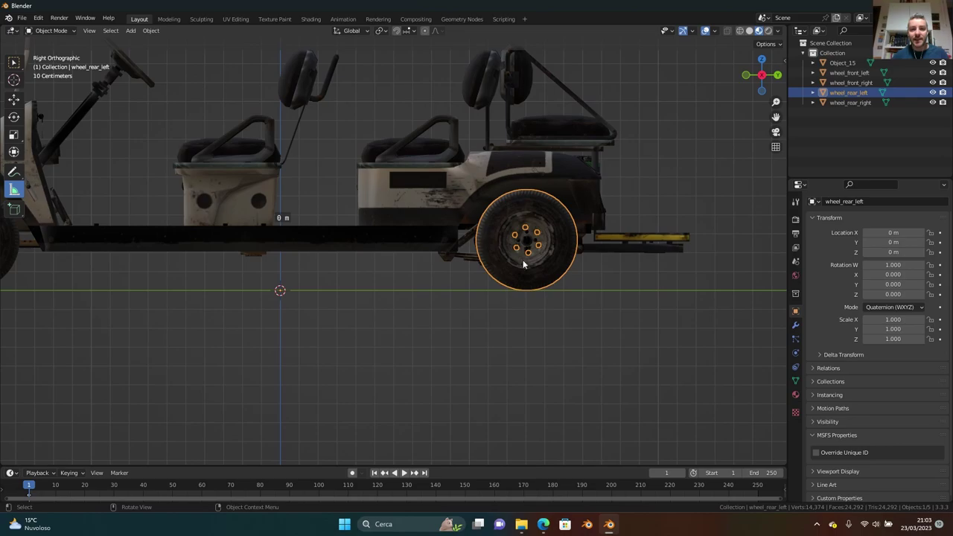
pyautogui.press('Tab')
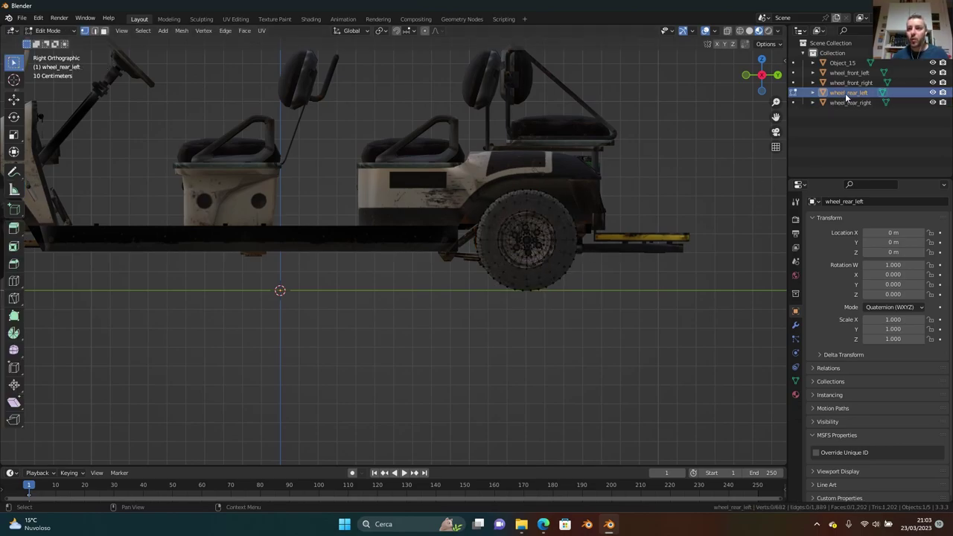
pyautogui.press('a')
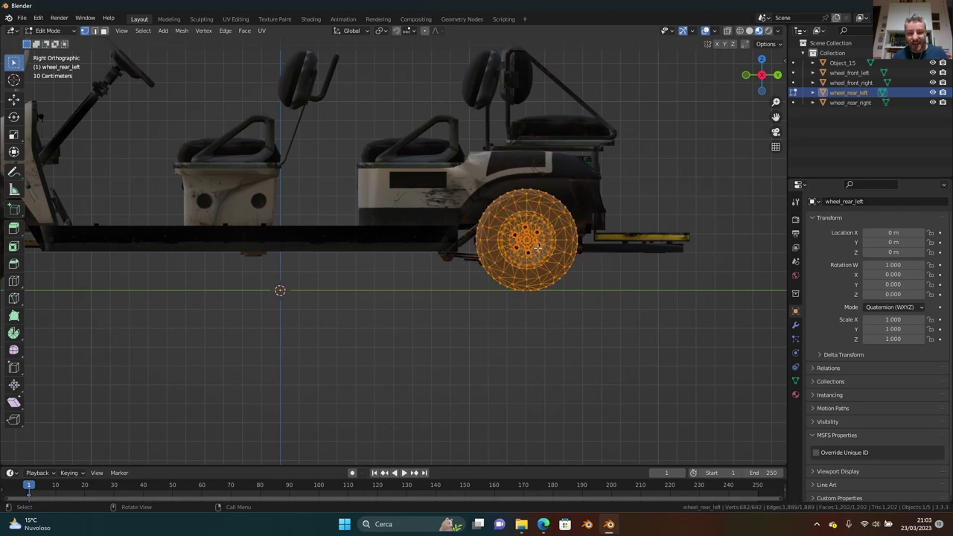
pyautogui.scroll(3, 536, 246)
pyautogui.keyDown('shift'); pyautogui.moveTo(670, 292); pyautogui.dragTo(426, 292, button='middle'); pyautogui.keyUp('shift')
pyautogui.scroll(2, 426, 292)
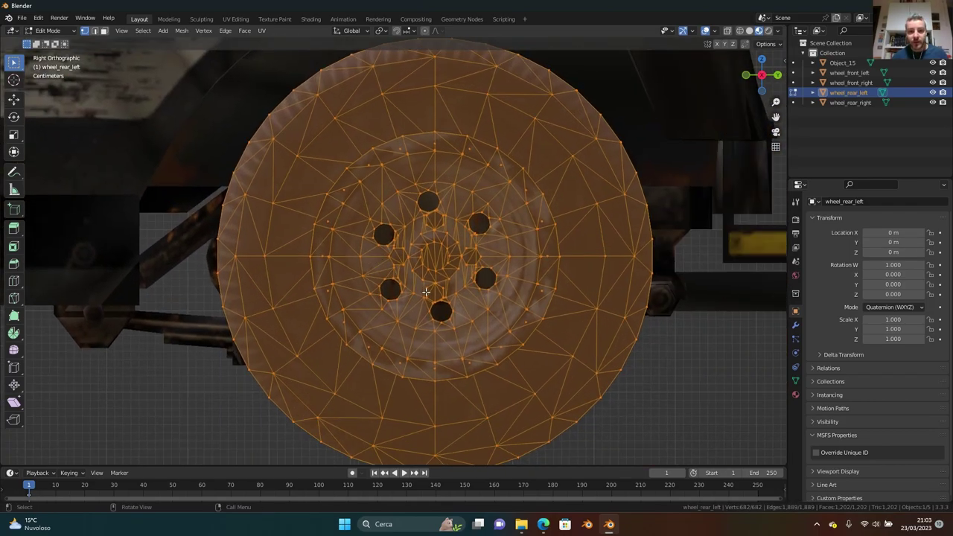
pyautogui.scroll(3, 426, 292)
pyautogui.click(467, 288)
pyautogui.keyDown('shift'); pyautogui.moveTo(441, 230); pyautogui.dragTo(493, 290); pyautogui.keyUp('shift')
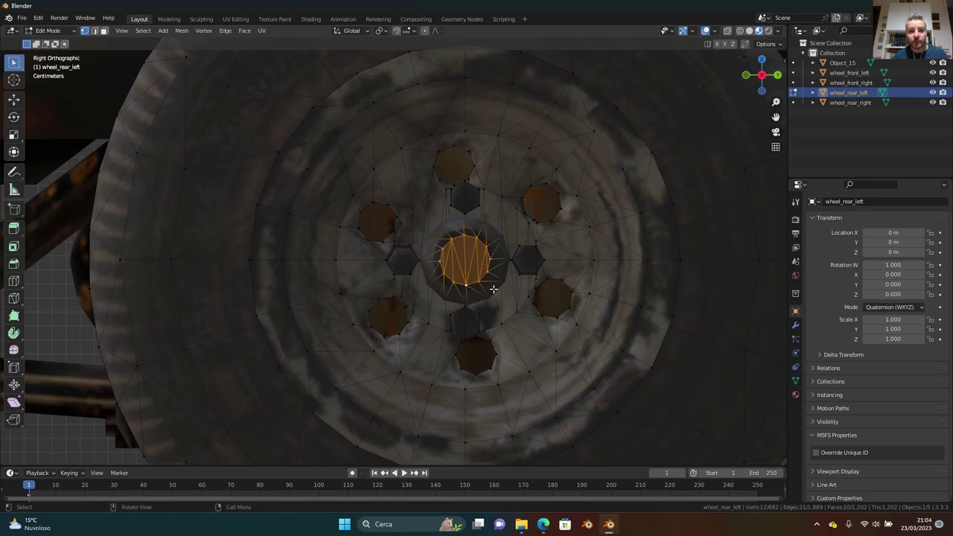
# Snap the 3D cursor to the selected hub vertices and return to Object Mode
pyautogui.hotkey('shift', 's')
pyautogui.click(489, 336)
pyautogui.scroll(-8, 486, 298)
pyautogui.press('Tab')
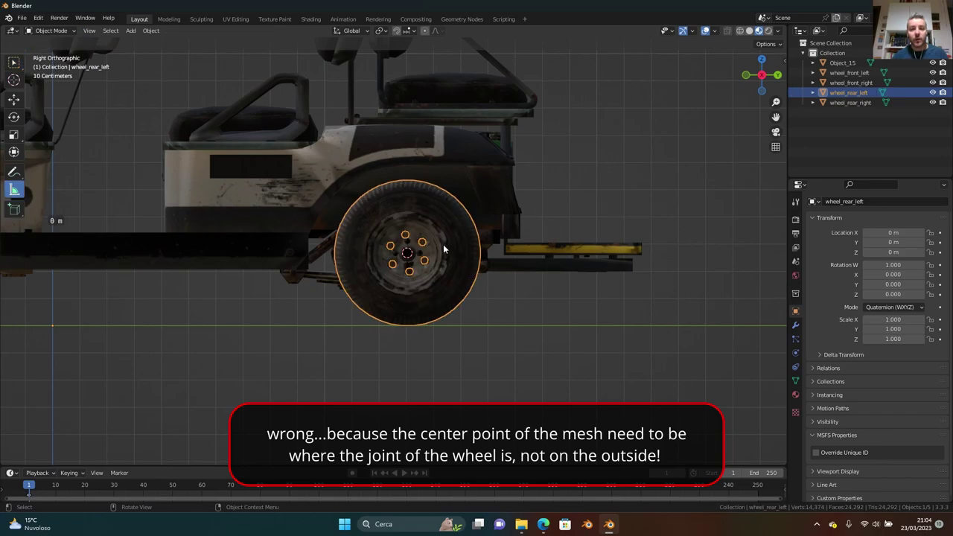
# Set the origin of wheel_rear_left to the 3D cursor and inspect its position on the hub
pyautogui.rightClick(461, 237)
pyautogui.moveTo(439, 283)
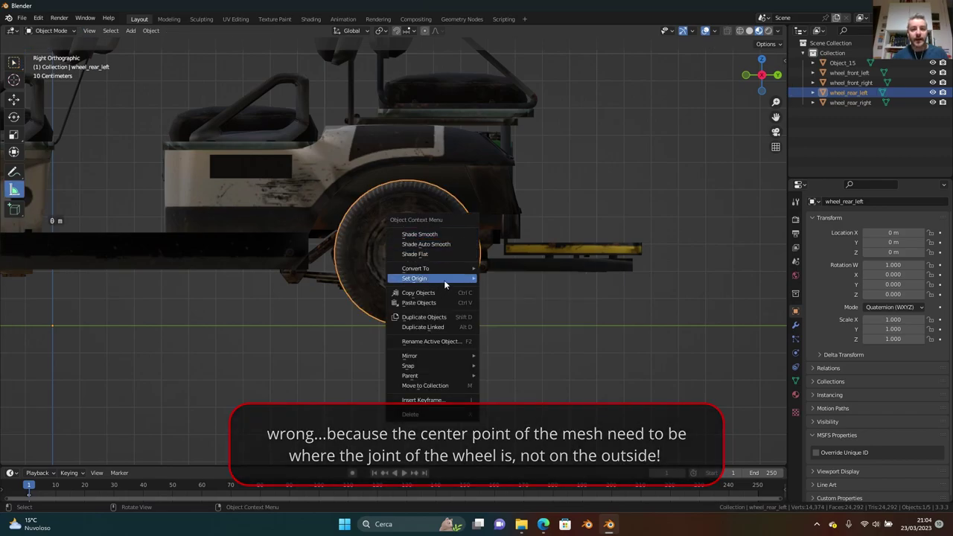
pyautogui.click(554, 299)
pyautogui.moveTo(554, 298); pyautogui.dragTo(400, 321, button='middle')
pyautogui.press('KP_Decimal')
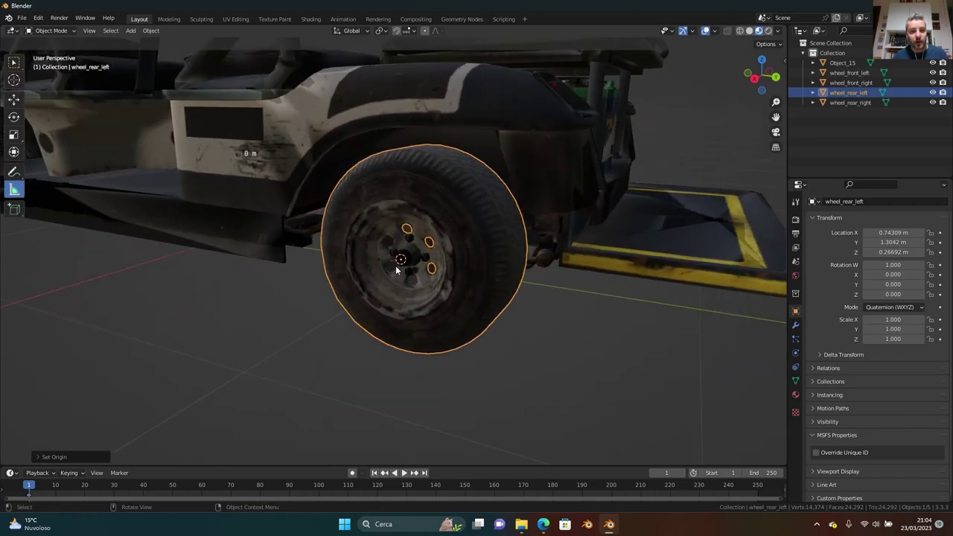
pyautogui.scroll(3, 421, 277)
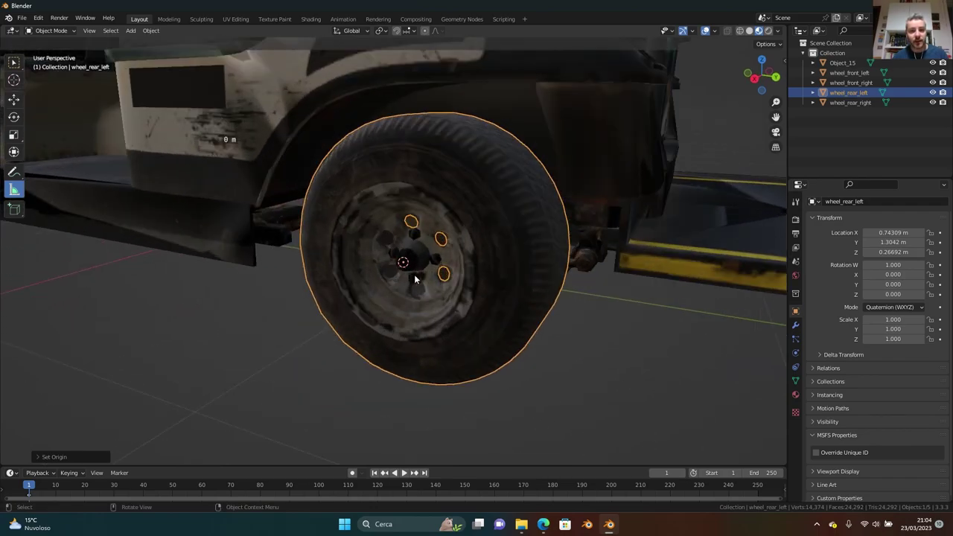
pyautogui.scroll(-5, 423, 277)
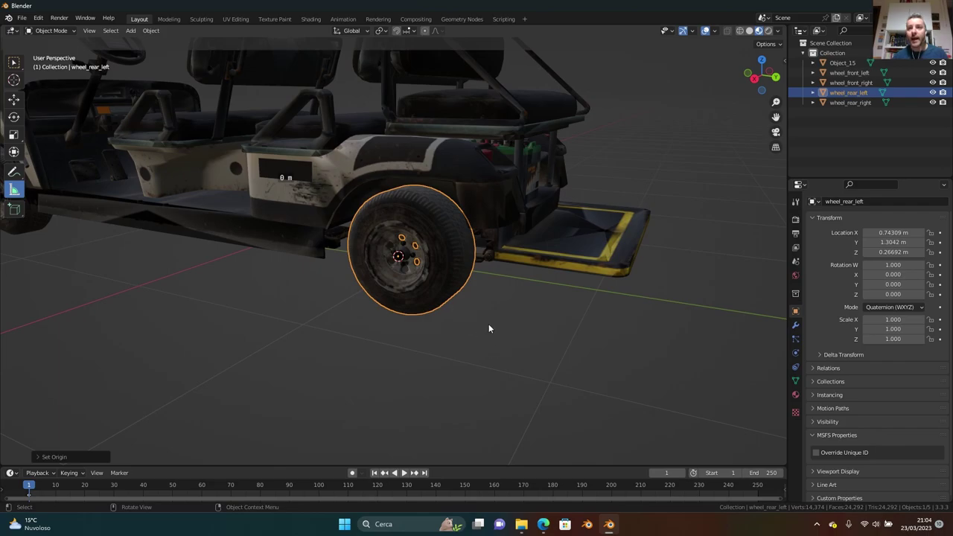
# Test the rotation of wheel_rear_left about the global X axis to check its pivot, and cancel it
pyautogui.press('r')
pyautogui.press('x')
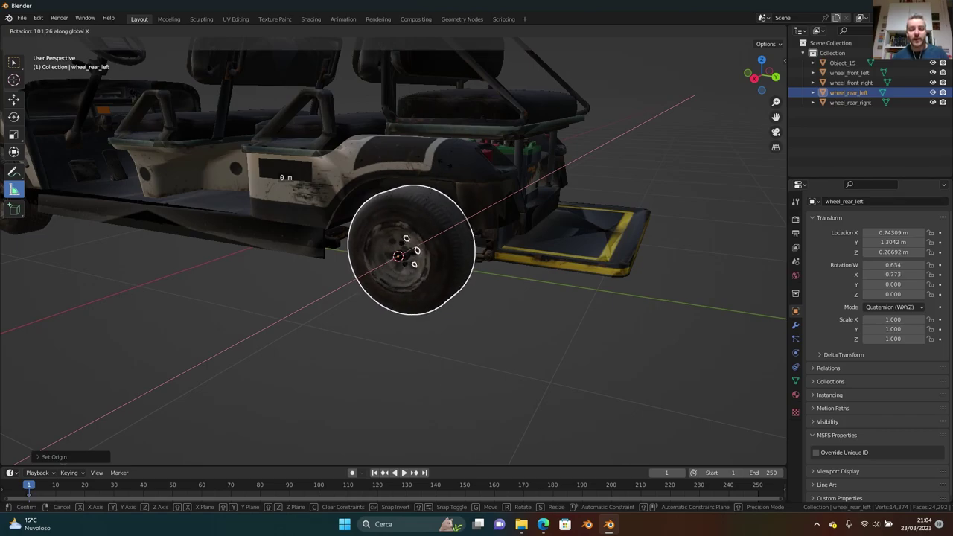
pyautogui.rightClick(438, 223)
# Set the origins of wheel_front_left and wheel_front_right to the centers of their hubs
pyautogui.moveTo(438, 219); pyautogui.dragTo(410, 234, button='middle')
pyautogui.click(183, 251)
pyautogui.scroll(3, 183, 250)
pyautogui.keyDown('shift'); pyautogui.moveTo(184, 251); pyautogui.dragTo(391, 245, button='middle'); pyautogui.keyUp('shift')
pyautogui.scroll(3, 277, 240)
pyautogui.scroll(5, 391, 245)
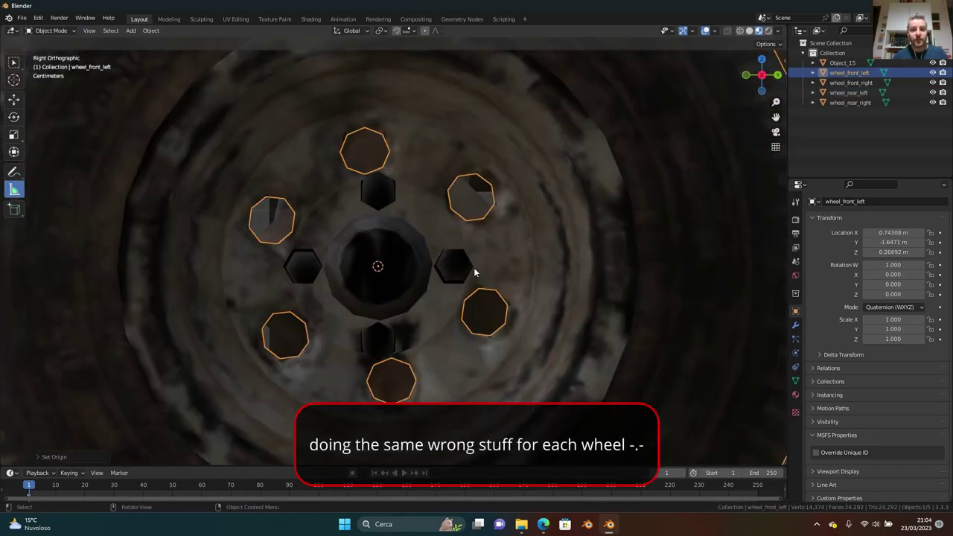
pyautogui.press('Tab')
pyautogui.click(436, 291)
pyautogui.press('Tab')
pyautogui.click(264, 282)
pyautogui.moveTo(264, 282); pyautogui.dragTo(410, 225, button='middle')
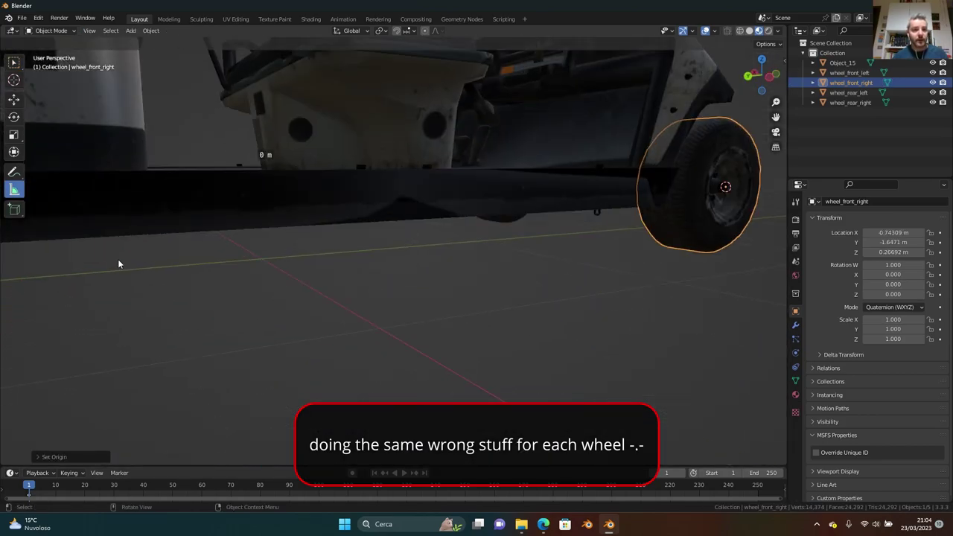
# Set the origin of wheel_rear_right to its hub center and deselect everything in the right orthographic view
pyautogui.press('ctrl+KP_3')
pyautogui.scroll(5, 365, 279)
pyautogui.press('Tab')
pyautogui.click(350, 227)
pyautogui.press('Tab')
pyautogui.rightClick(359, 229)
pyautogui.click(429, 249)
pyautogui.press('KP_3')
pyautogui.scroll(-10, 336, 241)
pyautogui.scroll(1, 382, 289)
pyautogui.keyDown('shift'); pyautogui.moveTo(377, 185); pyautogui.dragTo(420, 183, button='middle'); pyautogui.keyUp('shift')
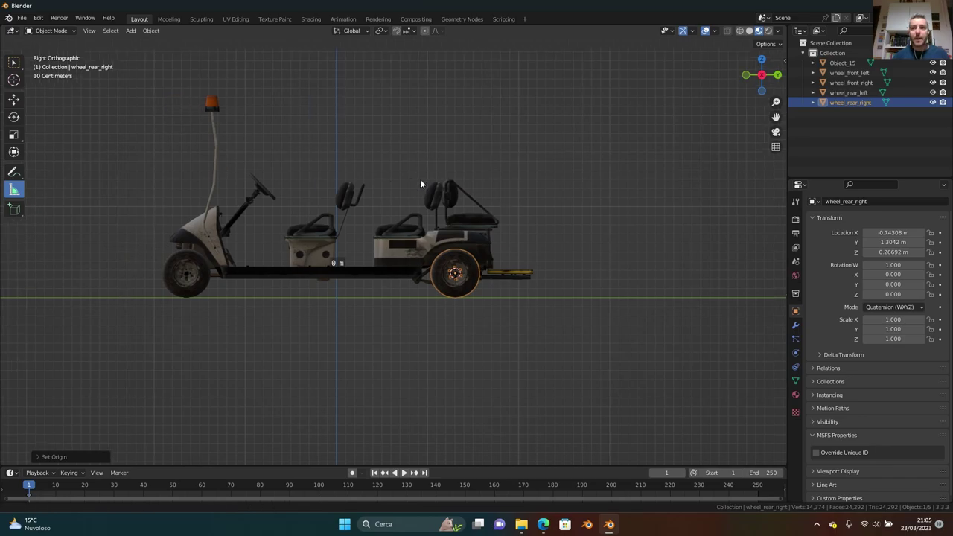
pyautogui.click(473, 131)
# Save the project as airportCart.blend in the downloaded remastered_airport_cart (1) folder
pyautogui.click(21, 18)
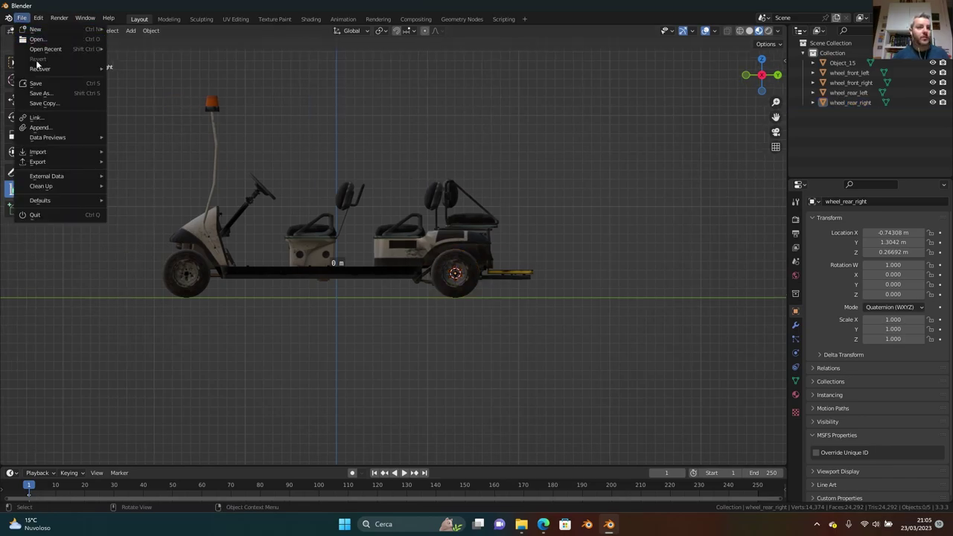
pyautogui.click(63, 96)
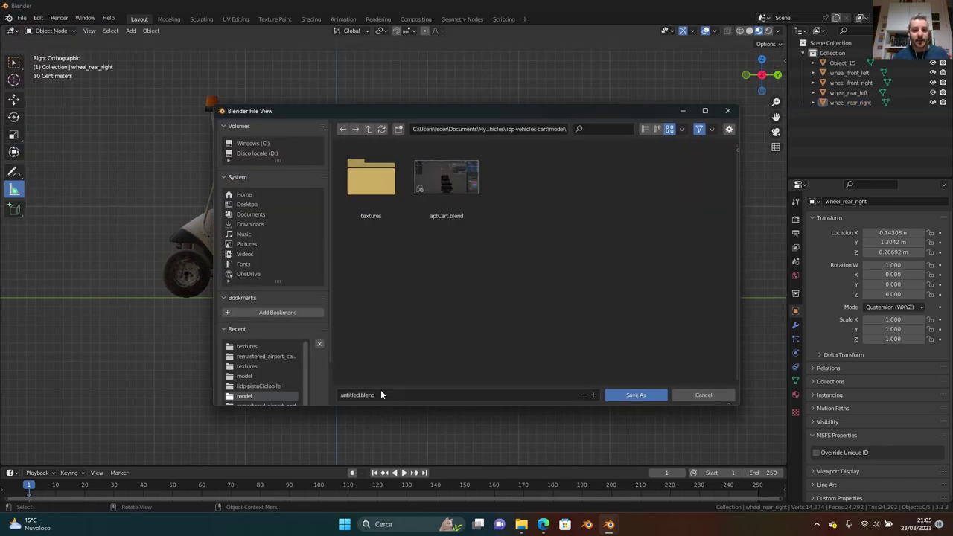
pyautogui.click(246, 346)
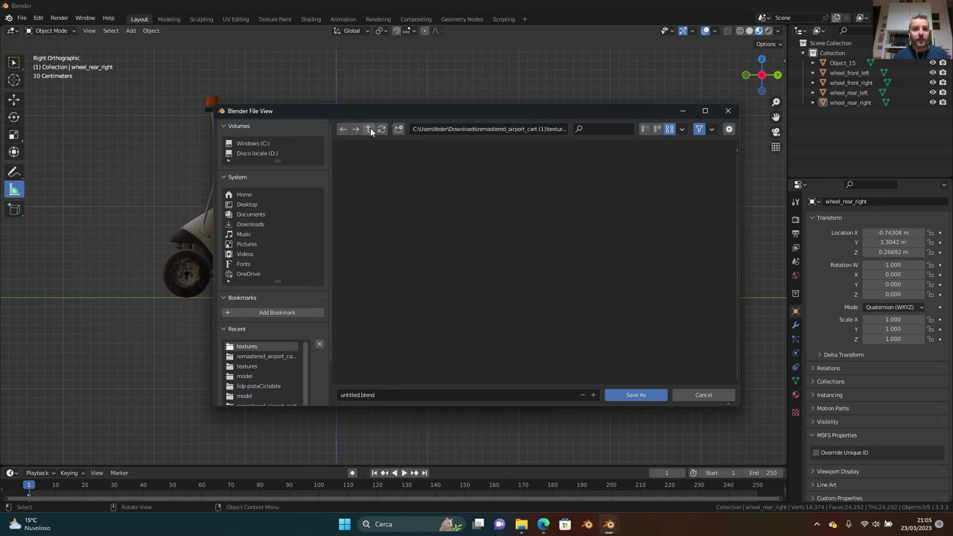
pyautogui.click(369, 129)
pyautogui.doubleClick(268, 356)
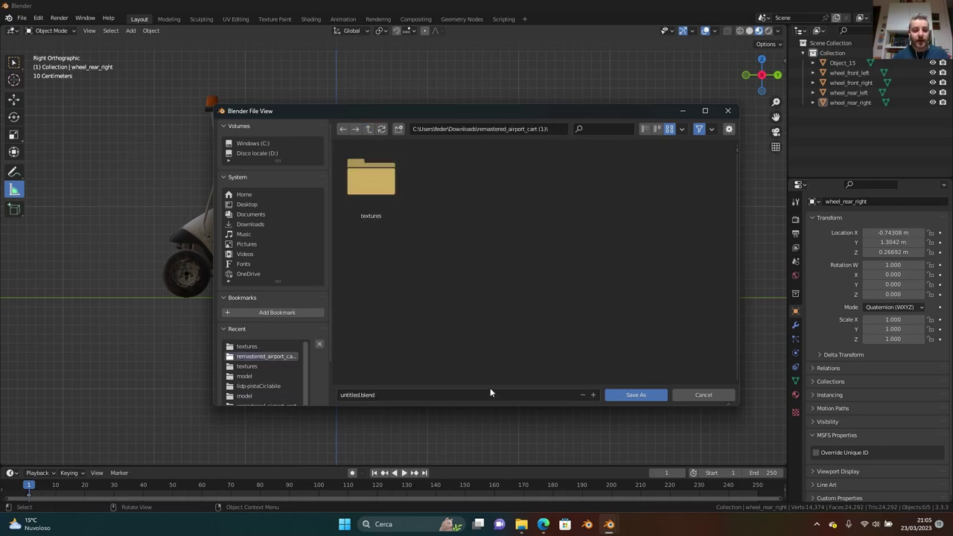
pyautogui.click(427, 393)
pyautogui.write('airportCar')
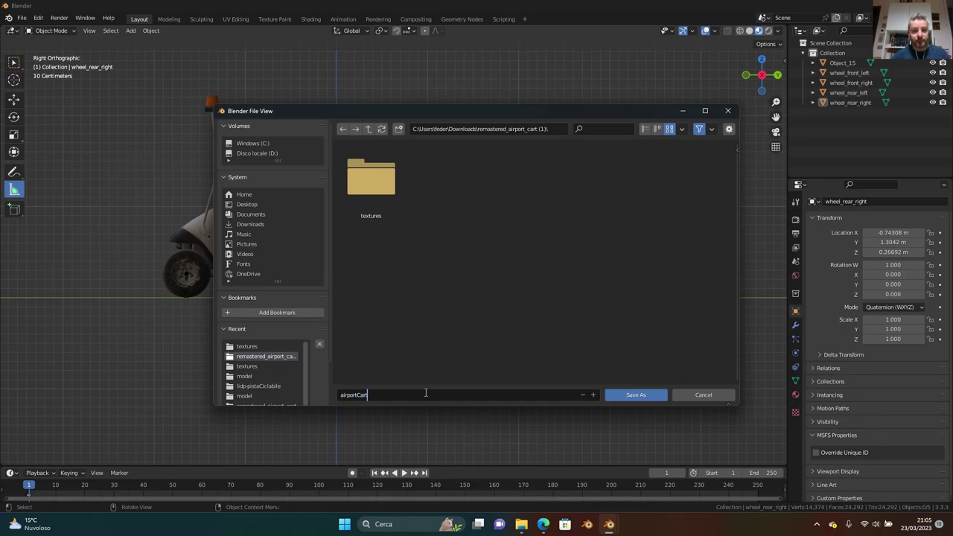
pyautogui.press('Return')
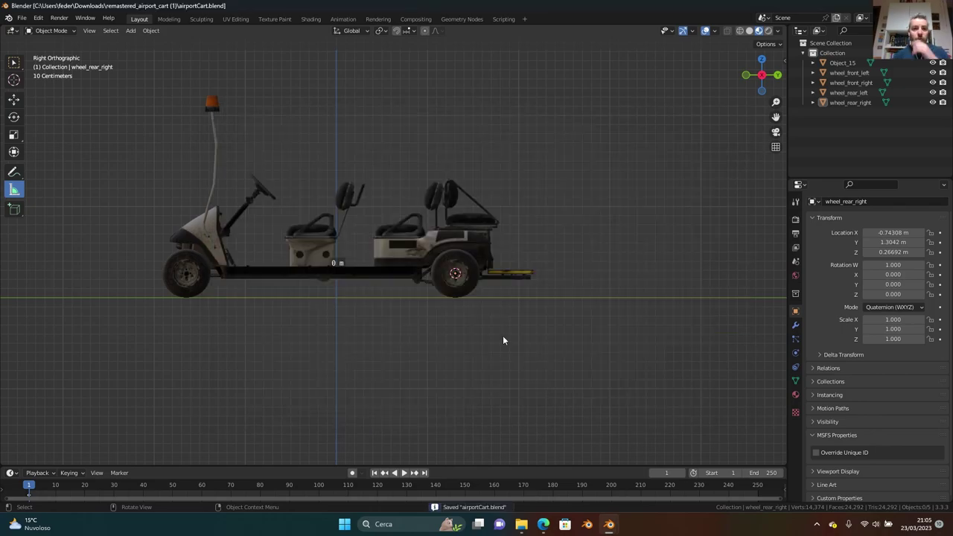
# Select wheel_rear_left and switch to the Animation workspace, showing the wheel in Material Preview shading from the right side
pyautogui.moveTo(480, 330); pyautogui.dragTo(476, 291, button='middle')
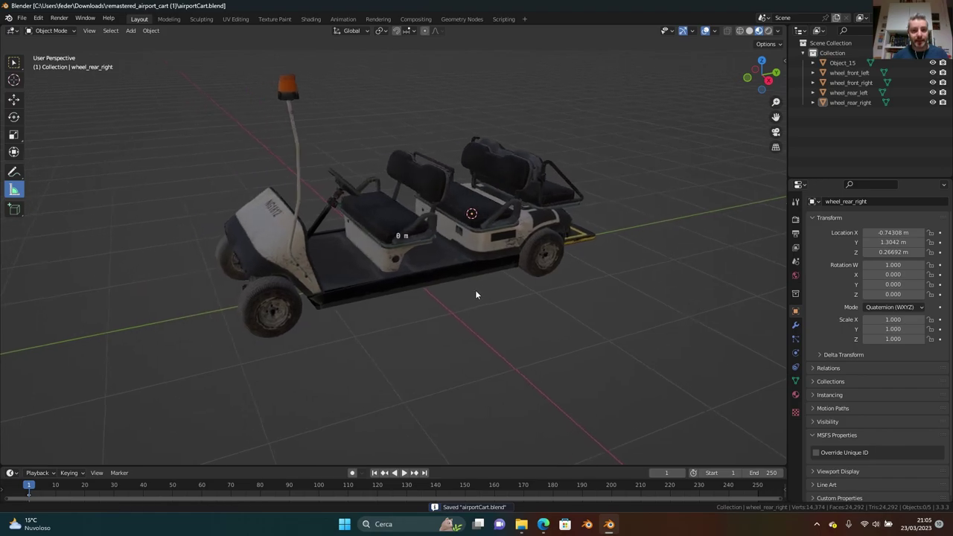
pyautogui.click(545, 264)
pyautogui.keyDown('alt'); pyautogui.moveTo(545, 264); pyautogui.dragTo(380, 295, button='middle'); pyautogui.keyUp('alt')
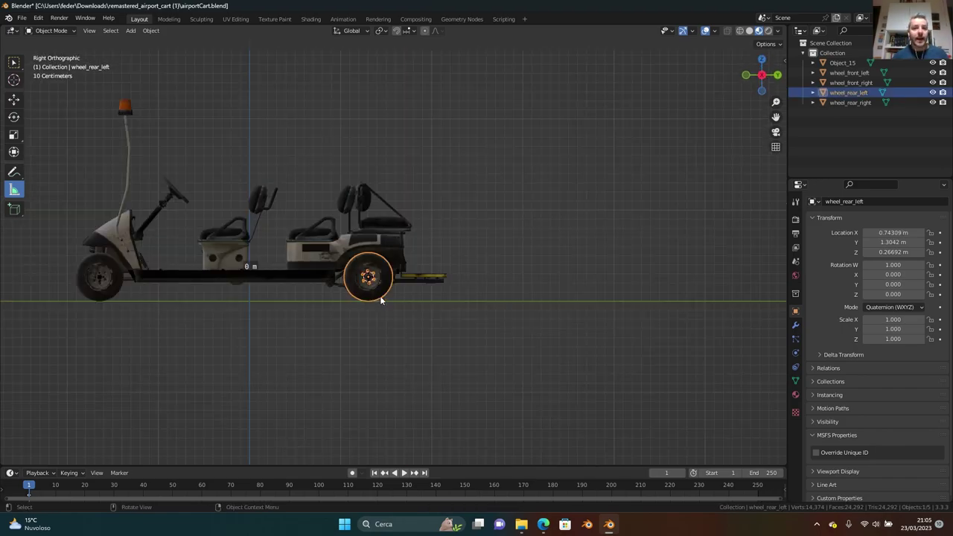
pyautogui.click(344, 19)
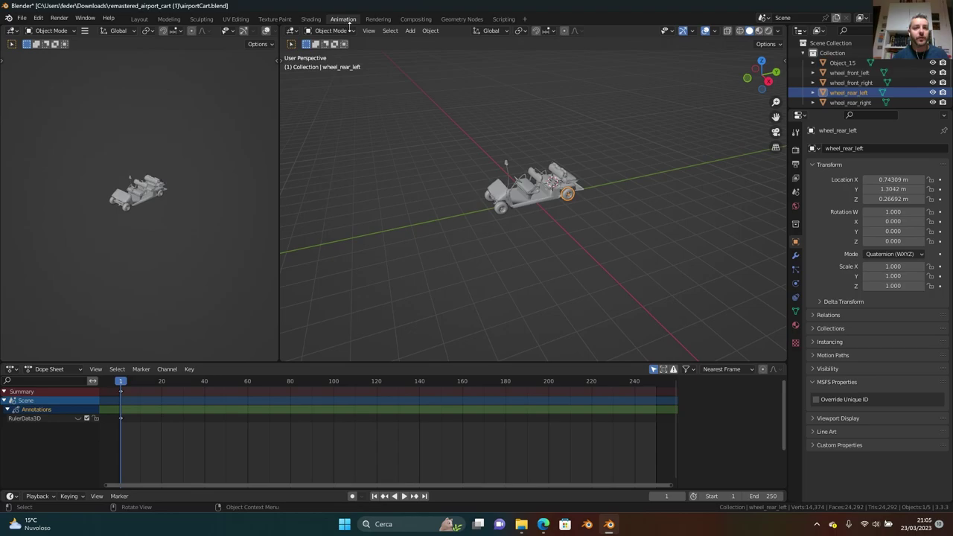
pyautogui.click(759, 31)
pyautogui.press('KP_3')
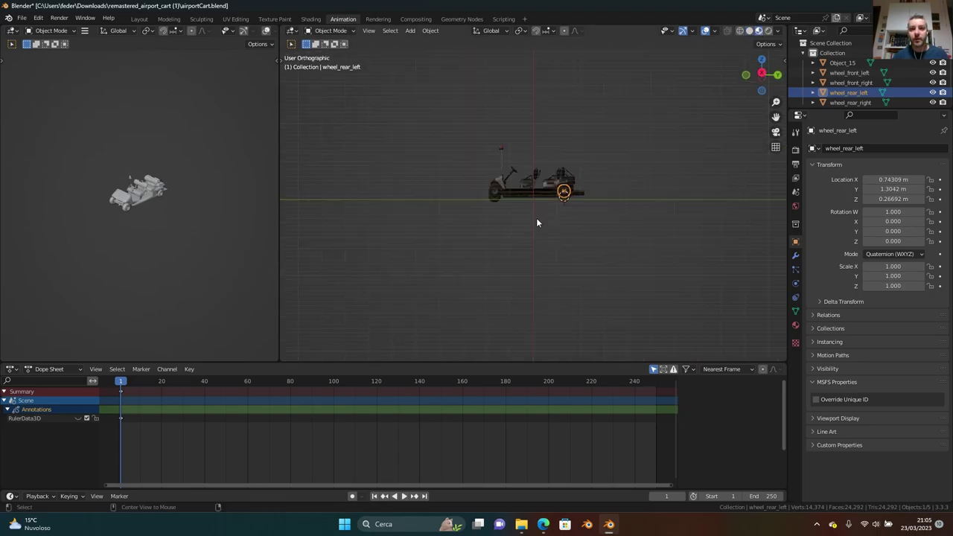
pyautogui.scroll(6, 537, 220)
pyautogui.keyDown('shift'); pyautogui.moveTo(575, 202); pyautogui.dragTo(367, 267, button='middle'); pyautogui.keyUp('shift')
pyautogui.scroll(4, 503, 184)
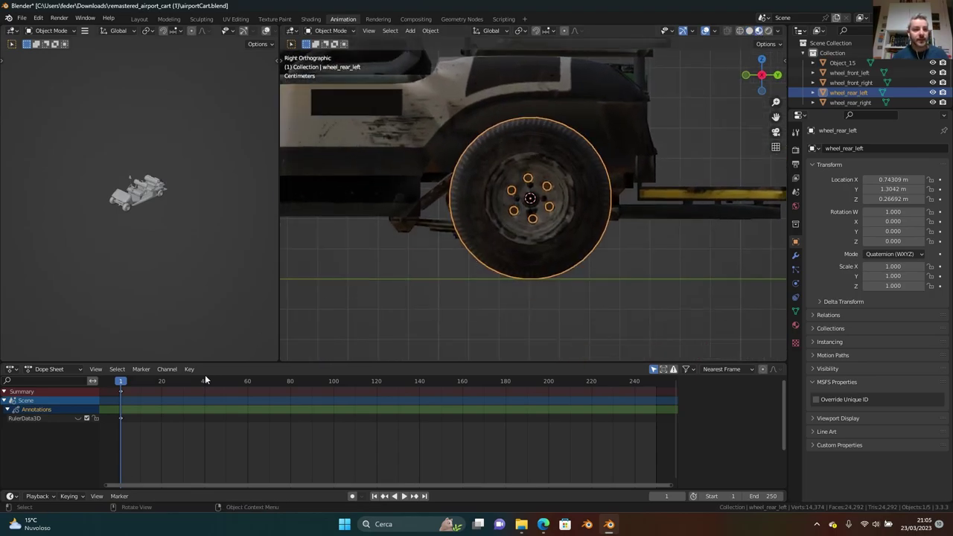
# Remove the ruler annotation's keyframe from the Dope Sheet and change the editor mode to Action Editor
pyautogui.moveTo(149, 439); pyautogui.dragTo(112, 384)
pyautogui.click(175, 425)
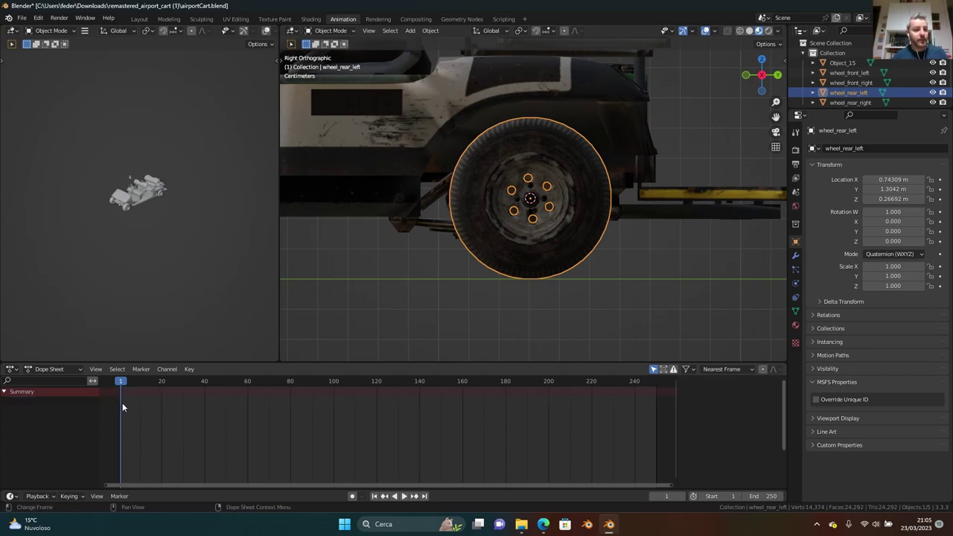
pyautogui.click(55, 368)
pyautogui.click(54, 381)
pyautogui.click(55, 369)
pyautogui.click(54, 392)
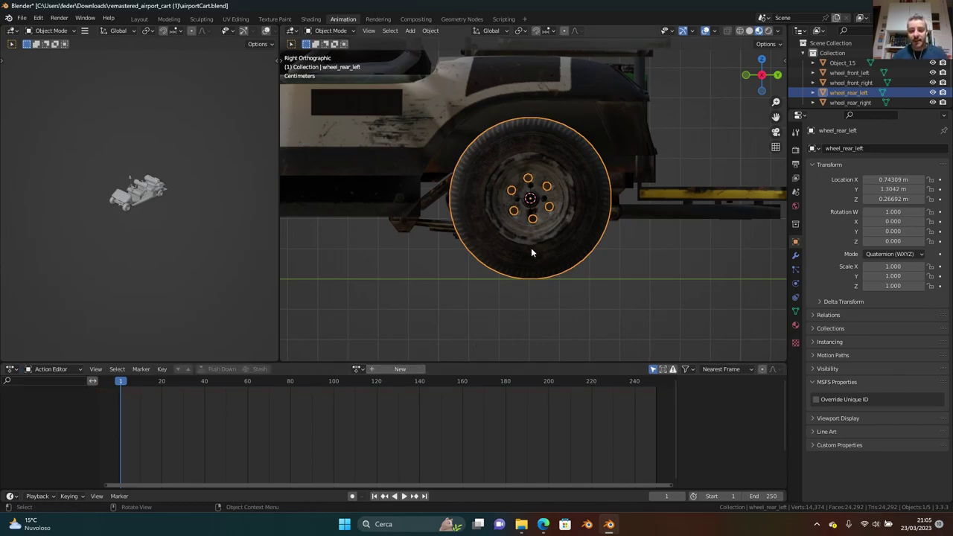
# Try keyframing wheel_rear_left's quaternion rotation at frame 1 and rotating it about X at frame 100, and undo the attempt
pyautogui.press('i')
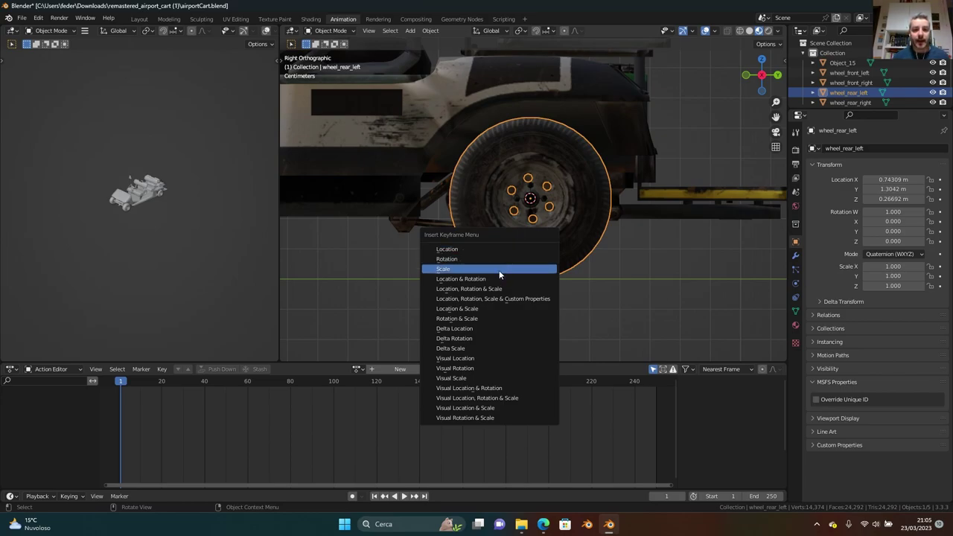
pyautogui.click(503, 259)
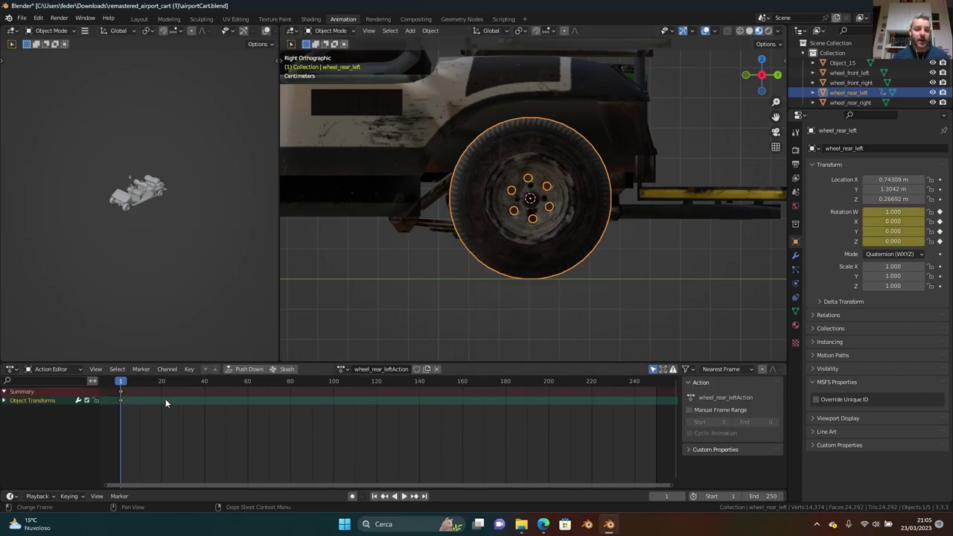
pyautogui.moveTo(123, 385); pyautogui.dragTo(334, 402)
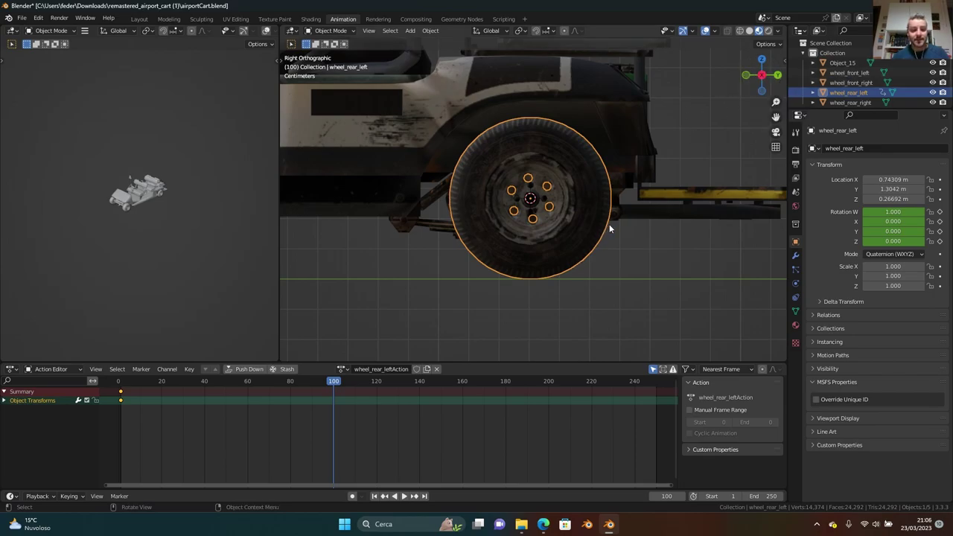
pyautogui.press('r')
pyautogui.press('x')
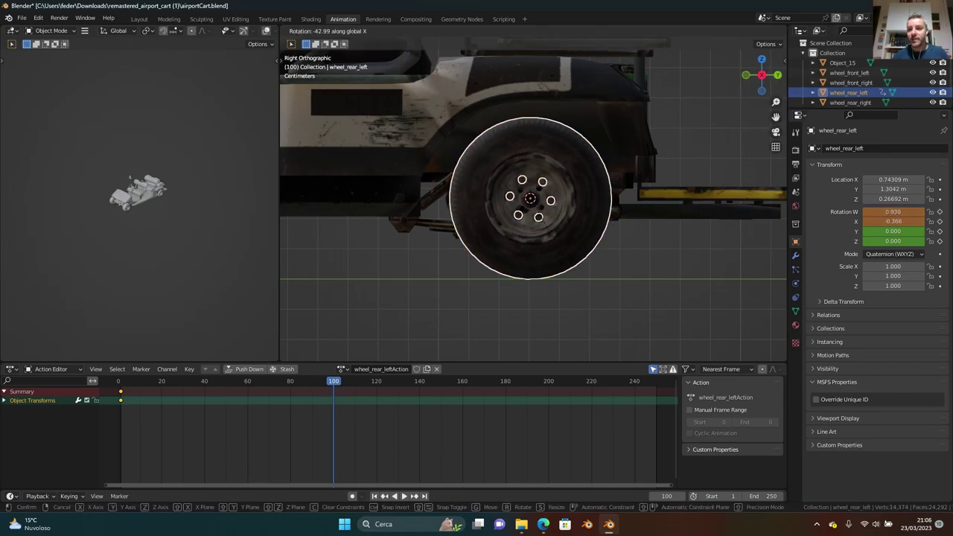
pyautogui.press('Escape')
pyautogui.scroll(-4, 653, 214)
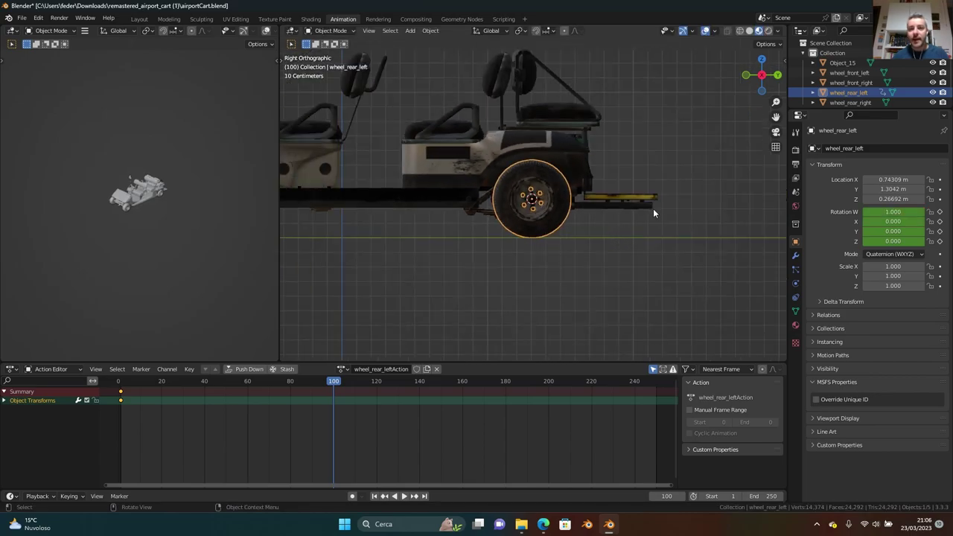
pyautogui.hotkey('shift', 'Left')
pyautogui.hotkey('ctrl', 'z')
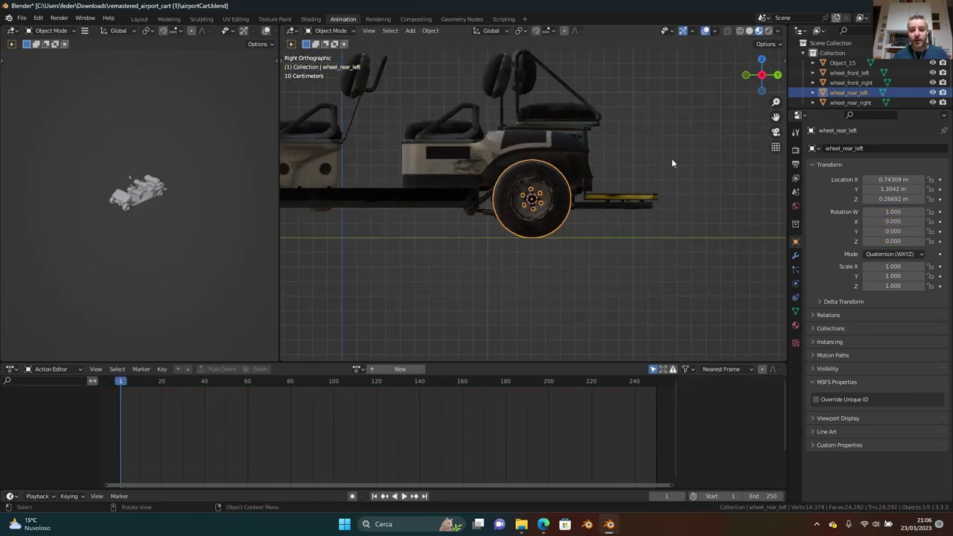
# Set the rotation mode of wheel_rear_left and wheel_front_left to XYZ Euler
pyautogui.press('n')
pyautogui.click(721, 164)
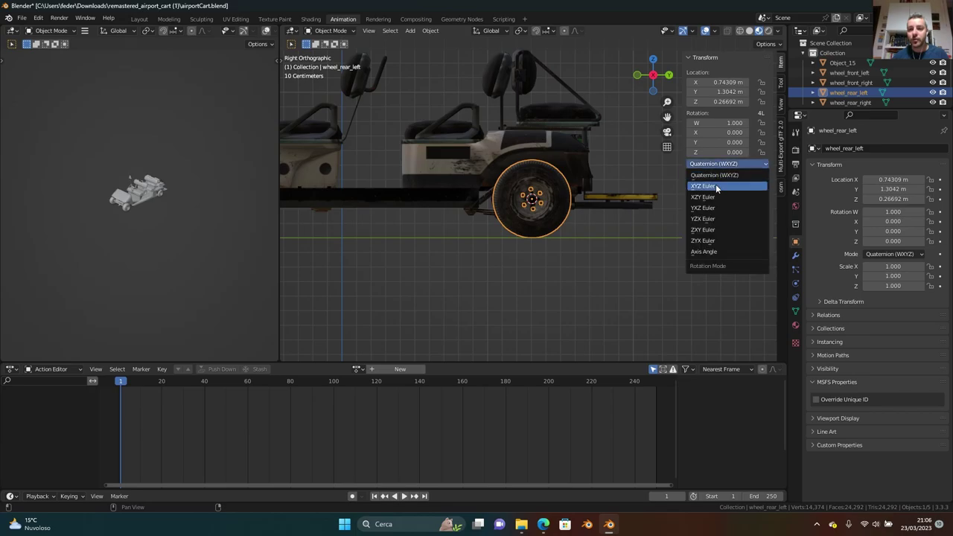
pyautogui.click(716, 185)
pyautogui.scroll(-3, 478, 250)
pyautogui.click(335, 204)
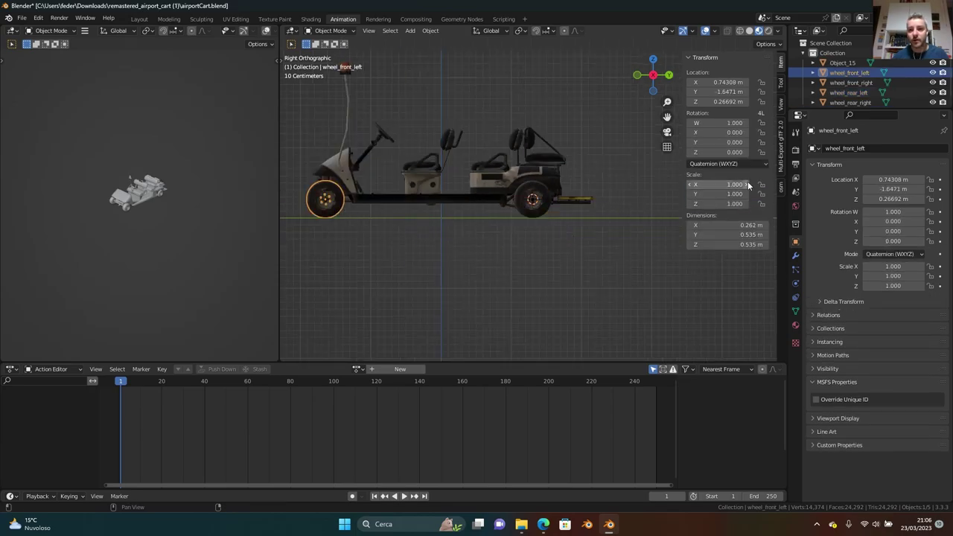
pyautogui.click(743, 164)
pyautogui.click(720, 185)
# In the left orthographic view, set the rotation mode of wheel_rear_right and wheel_front_right to XYZ Euler
pyautogui.press('ctrl+KP_3')
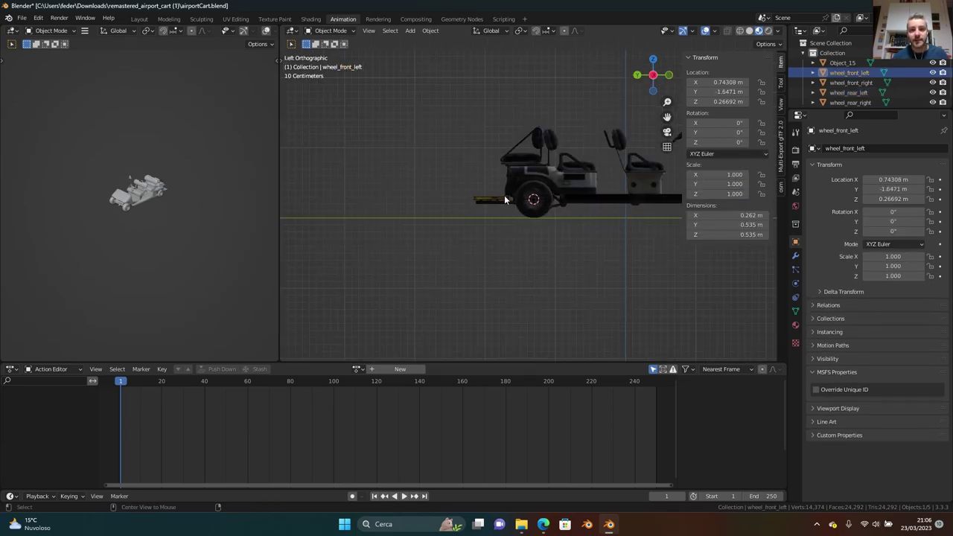
pyautogui.click(533, 200)
pyautogui.click(719, 164)
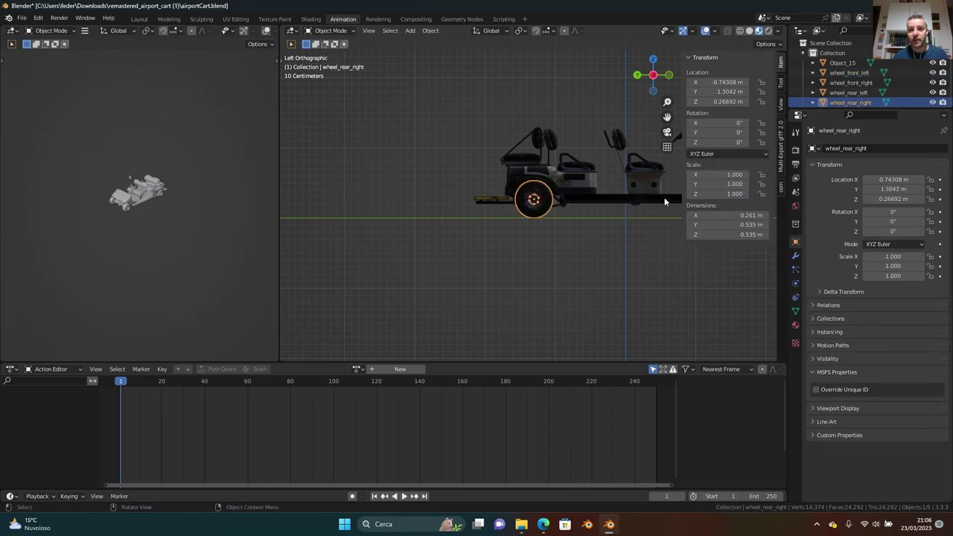
pyautogui.keyDown('shift'); pyautogui.moveTo(673, 195); pyautogui.dragTo(555, 211, button='middle'); pyautogui.keyUp('shift')
pyautogui.click(624, 215)
pyautogui.click(736, 163)
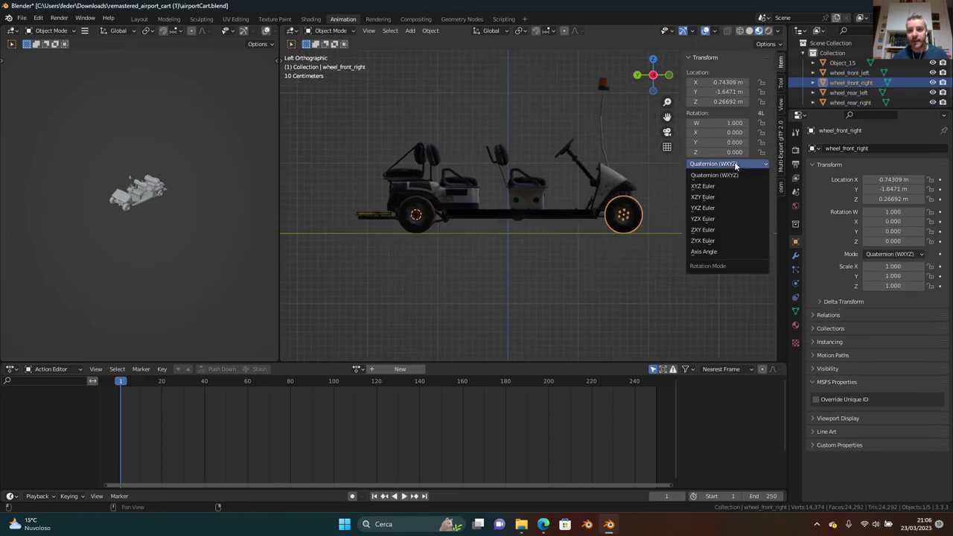
pyautogui.click(723, 187)
# Select wheel_rear_left in the right orthographic view and insert a rotation keyframe at frame 1
pyautogui.press('KP_3')
pyautogui.scroll(6, 527, 231)
pyautogui.click(521, 247)
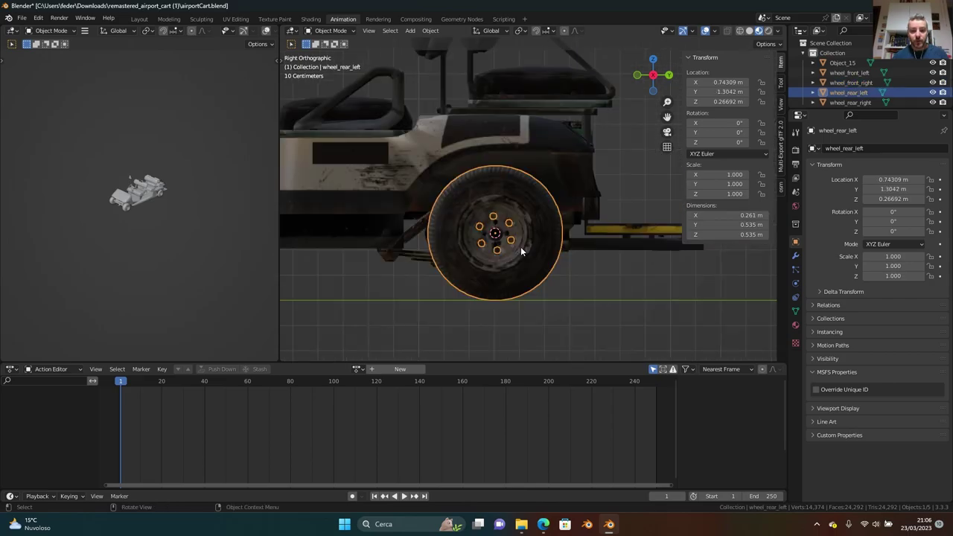
pyautogui.press('i')
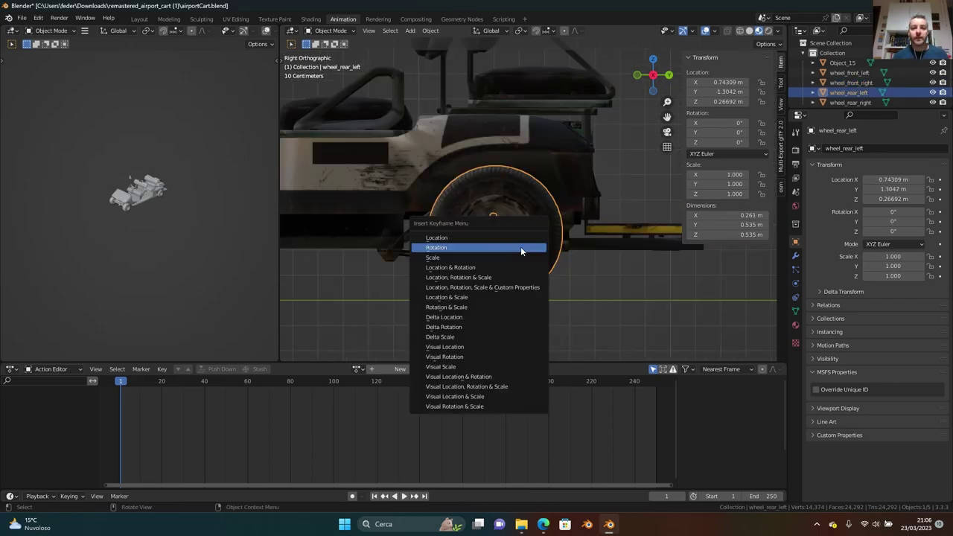
pyautogui.click(521, 247)
# Go to frame 100 and rotate wheel_rear_left about the X axis to 359°
pyautogui.press('space')
pyautogui.moveTo(295, 381); pyautogui.dragTo(334, 385)
pyautogui.press('space')
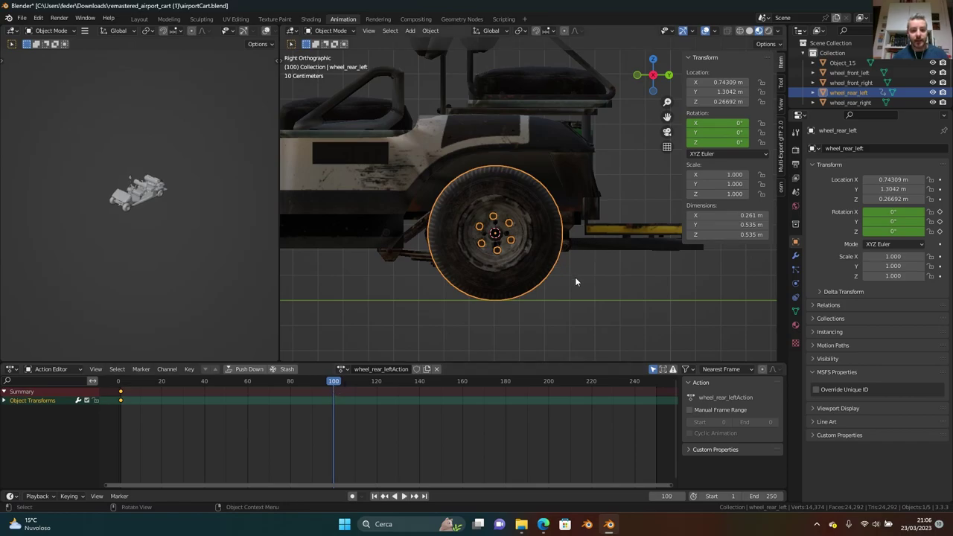
pyautogui.press('r')
pyautogui.press('x')
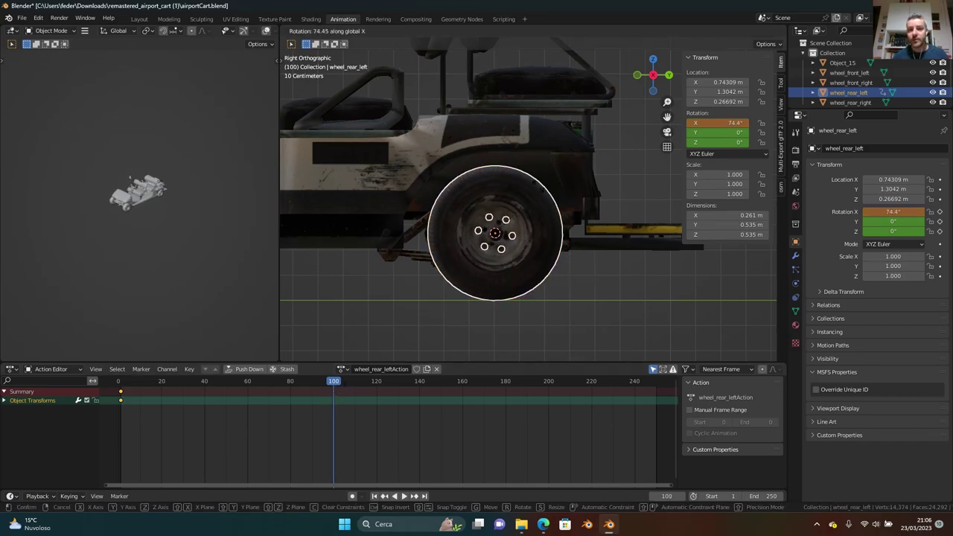
pyautogui.press('Return')
pyautogui.write('rx63')
pyautogui.press('Return')
pyautogui.write('rx-6')
pyautogui.press('Return')
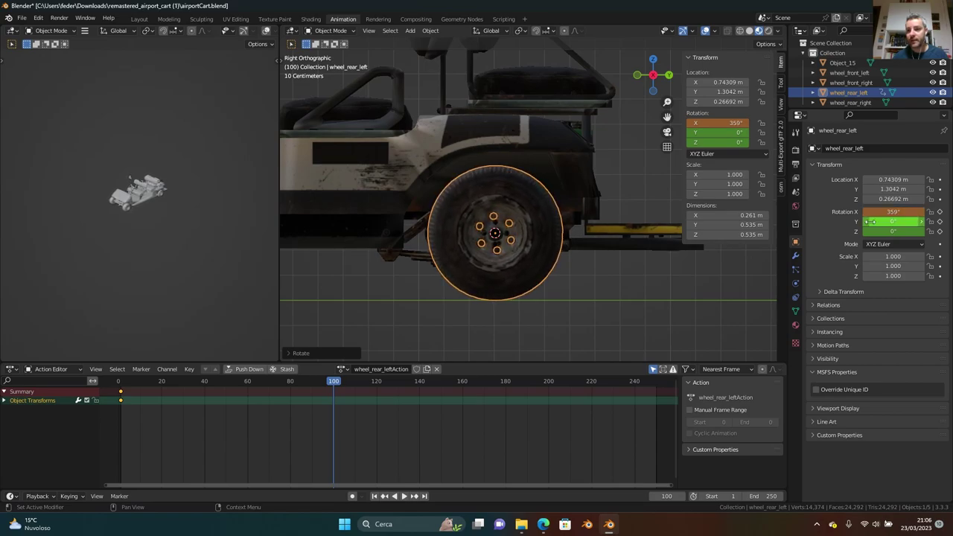
# Insert a rotation keyframe for wheel_rear_left at frame 100 and scrub the timeline back to frame 0
pyautogui.press('i')
pyautogui.click(524, 237)
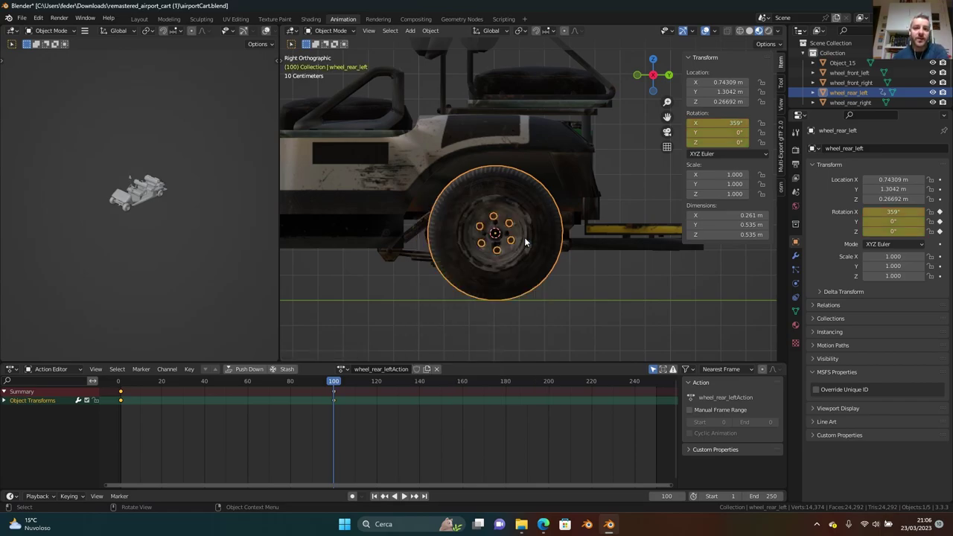
pyautogui.moveTo(327, 383); pyautogui.dragTo(120, 395)
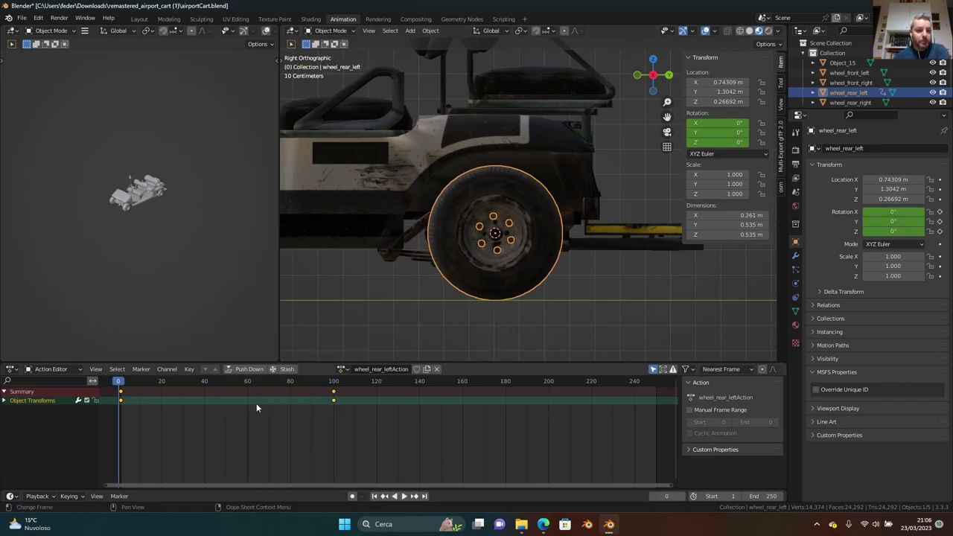
# Set the interpolation of wheel_rear_left's rotation keyframes to linear, play the animation and return to frame 0
pyautogui.rightClick(123, 397)
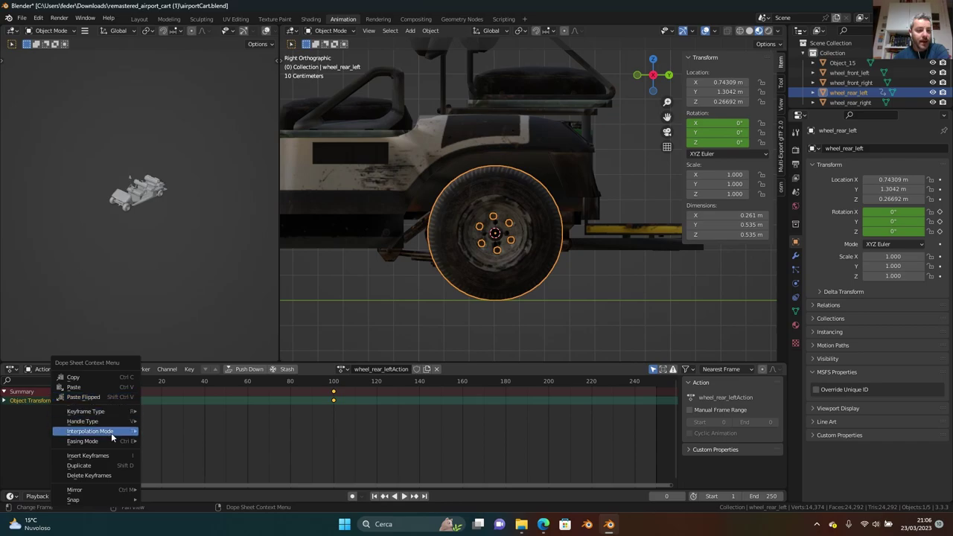
pyautogui.moveTo(112, 438)
pyautogui.click(172, 377)
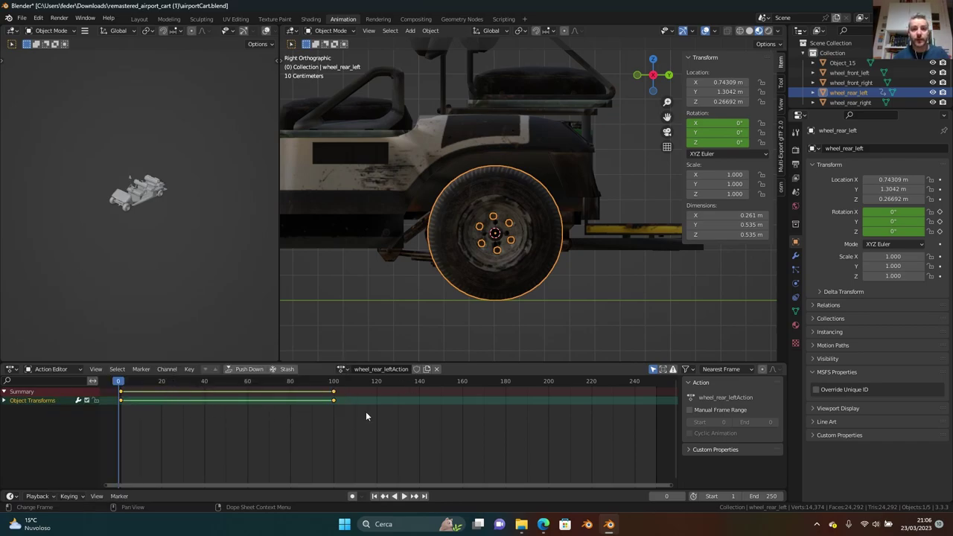
pyautogui.press('space')
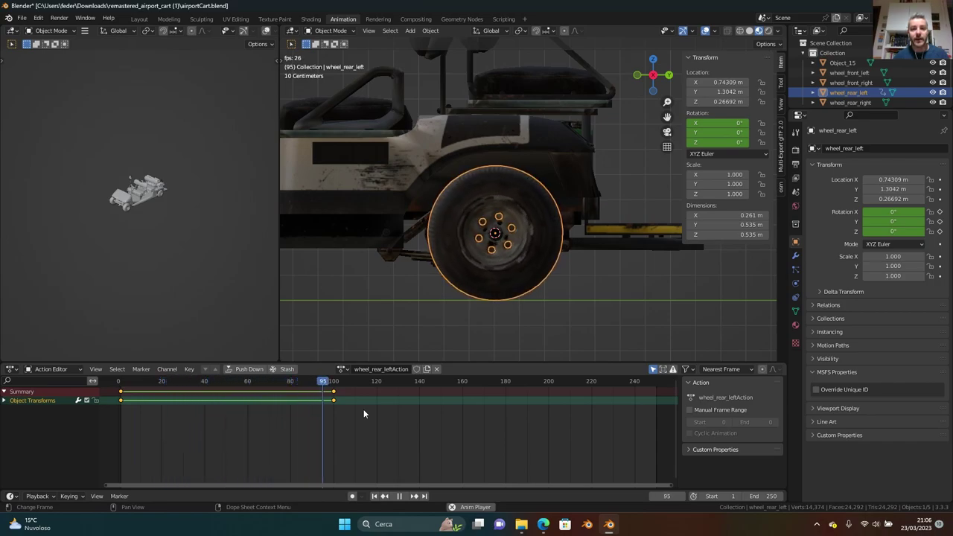
pyautogui.click(233, 384)
pyautogui.press('Escape')
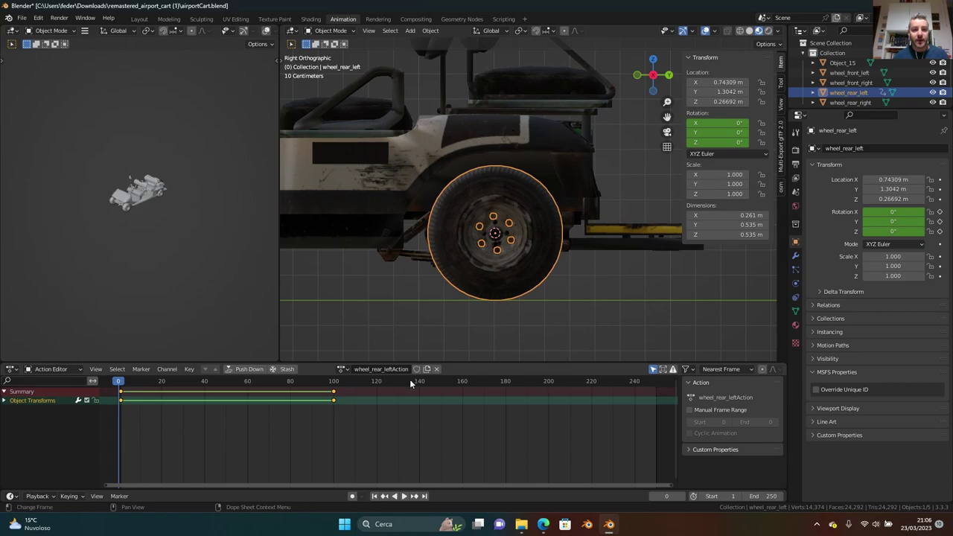
# Rename the wheel_rear_left action to Wheel_Rotation and enable its fake user
pyautogui.doubleClick(399, 370)
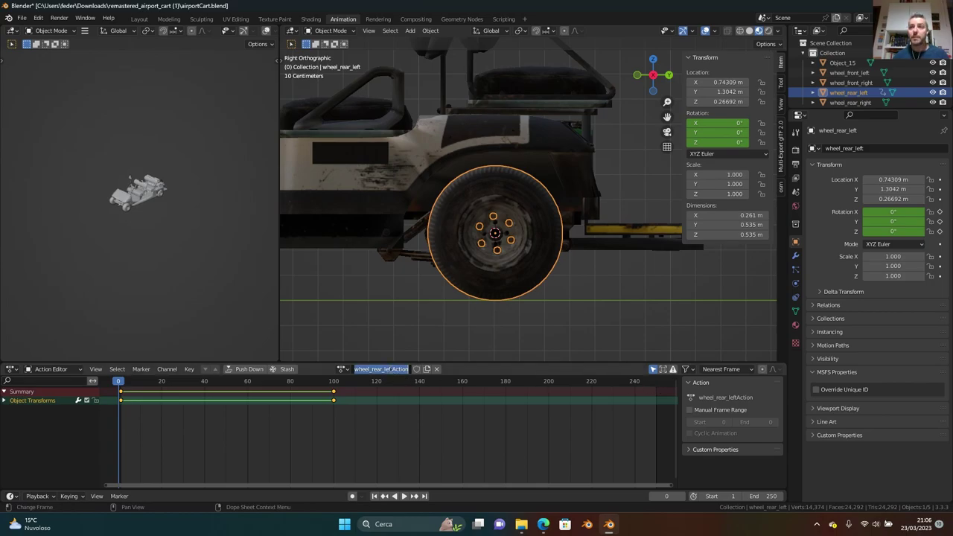
pyautogui.write('Wh')
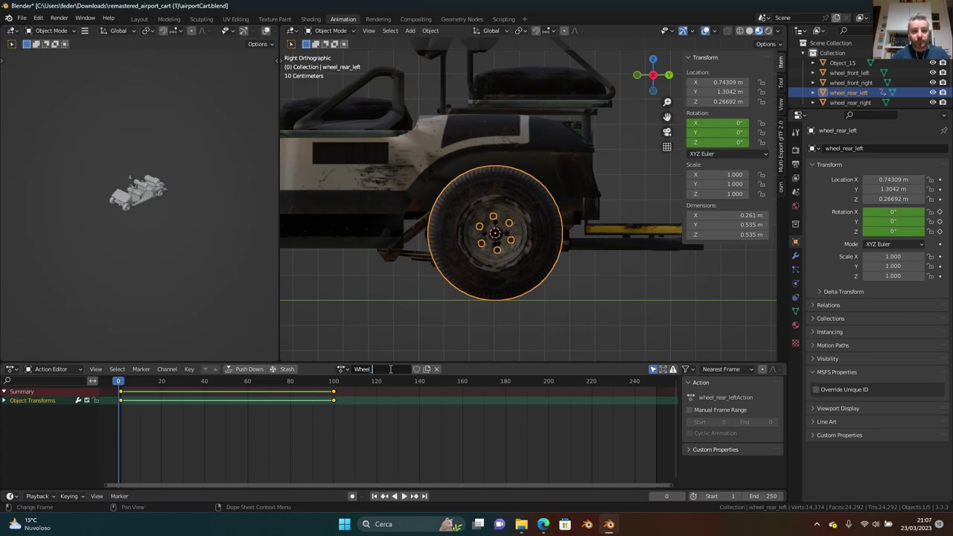
pyautogui.write('eel_Rotation')
pyautogui.press('Return')
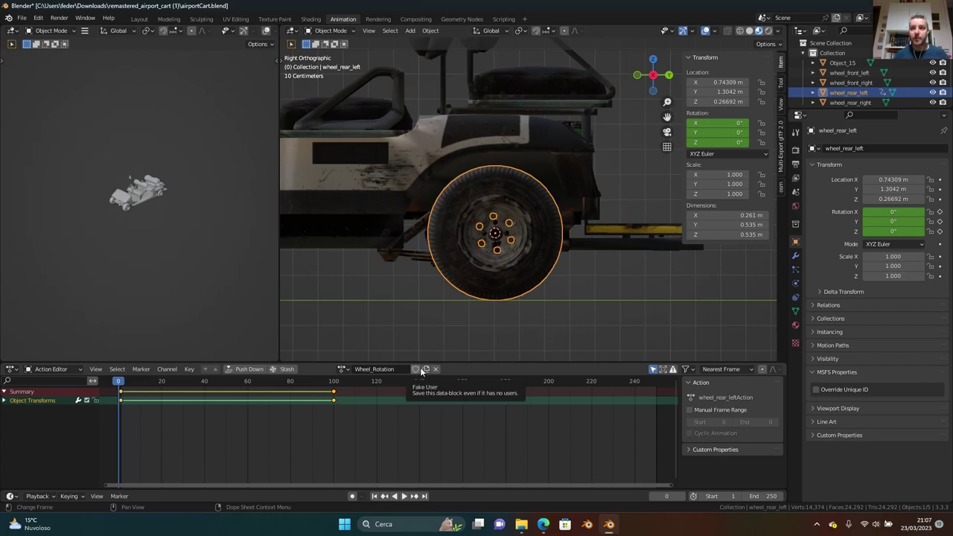
pyautogui.click(415, 371)
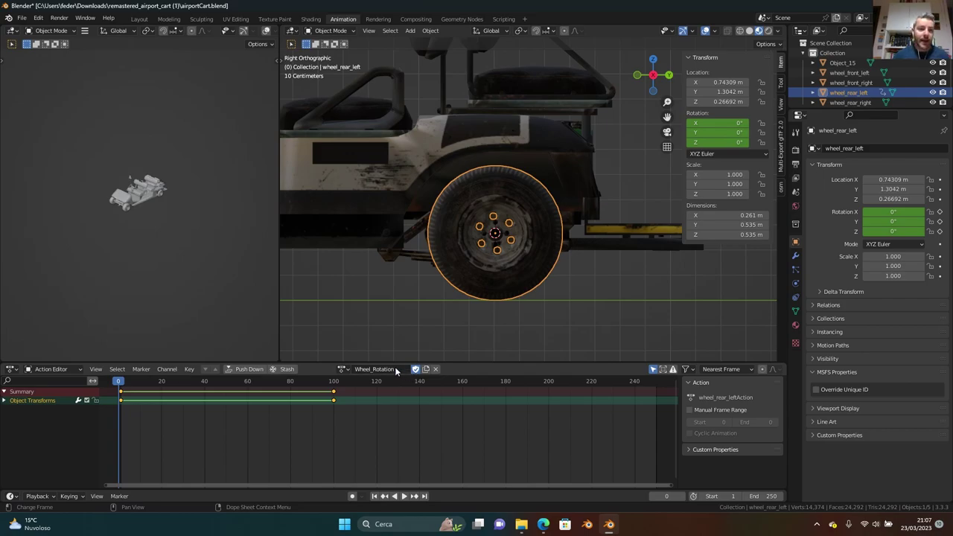
# Push Wheel_Rotation down to the NLA stack for wheel_rear_left, and assign and push down the same action for wheel_rear_right
pyautogui.click(248, 369)
pyautogui.scroll(-5, 594, 241)
pyautogui.moveTo(591, 236); pyautogui.dragTo(613, 225, button='middle')
pyautogui.click(612, 223)
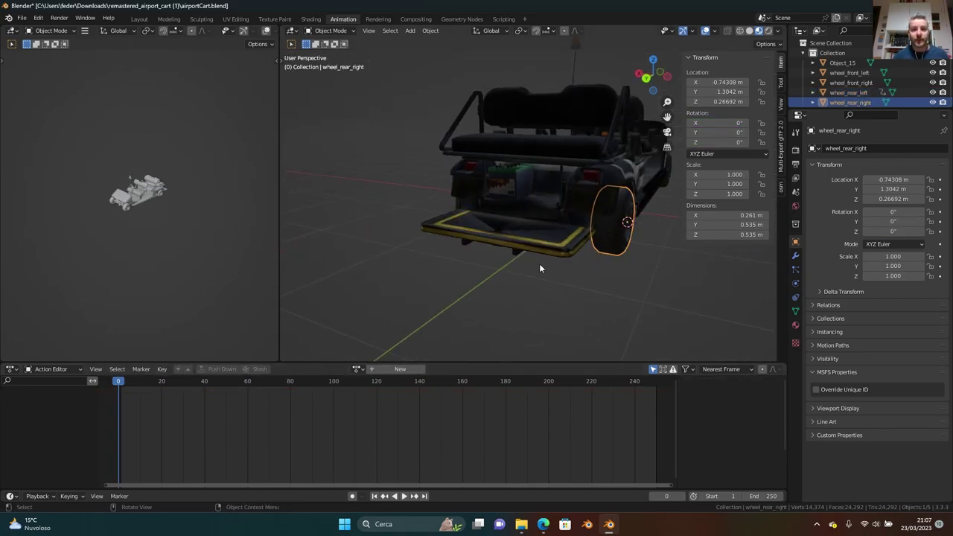
pyautogui.moveTo(530, 276); pyautogui.dragTo(512, 243, button='middle')
pyautogui.click(357, 370)
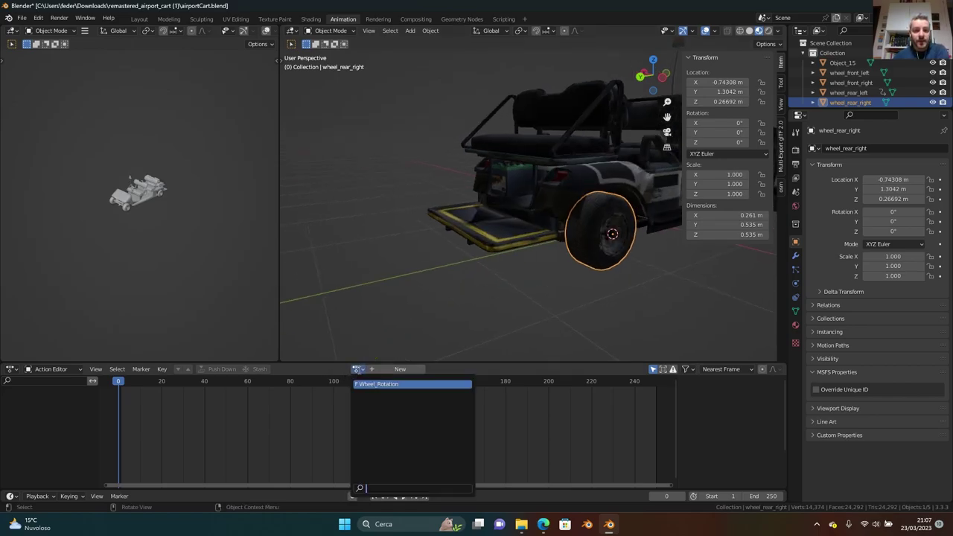
pyautogui.click(362, 384)
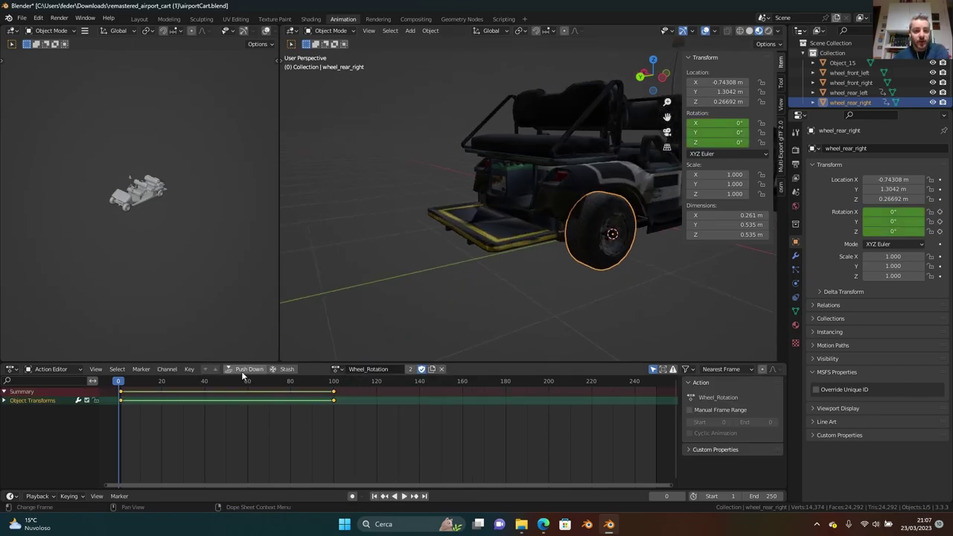
pyautogui.click(241, 369)
# Assign the Wheel_Rotation action to wheel_front_right and wheel_front_left and push it down for each
pyautogui.moveTo(494, 255); pyautogui.dragTo(570, 261, button='middle')
pyautogui.click(497, 235)
pyautogui.scroll(3, 529, 266)
pyautogui.hotkey('ctrl', 'z')
pyautogui.hotkey('ctrl', 'shift', 'z')
pyautogui.scroll(-2, 570, 261)
pyautogui.click(562, 259)
pyautogui.click(358, 368)
pyautogui.click(372, 385)
pyautogui.click(233, 369)
# Play back the wheel animation, return to frame 0 and set the scene's end frame to 100
pyautogui.moveTo(439, 283); pyautogui.dragTo(520, 276, button='middle')
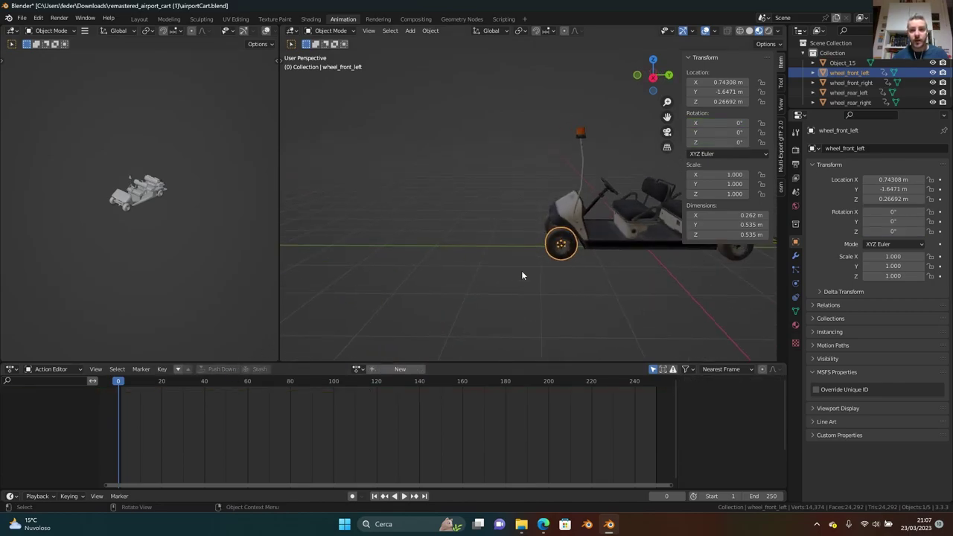
pyautogui.press('space')
pyautogui.scroll(2, 569, 256)
pyautogui.moveTo(569, 257)
pyautogui.mouseDown(button='middle')
pyautogui.moveTo(531, 251)
pyautogui.moveTo(563, 231)
pyautogui.moveTo(538, 256)
pyautogui.moveTo(569, 270)
pyautogui.mouseUp(button='middle')
pyautogui.press('space')
pyautogui.moveTo(299, 382); pyautogui.dragTo(118, 388)
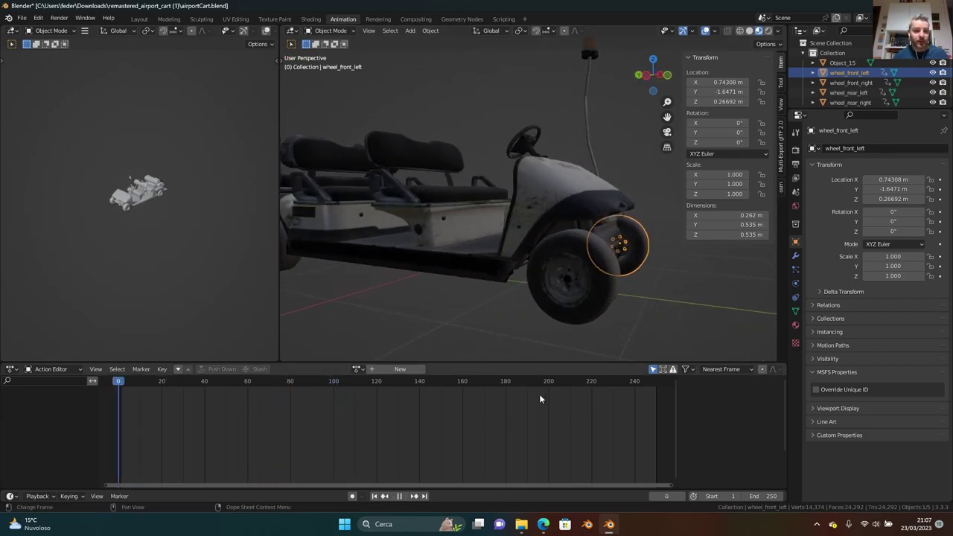
pyautogui.click(759, 496)
pyautogui.write('100')
pyautogui.press('Return')
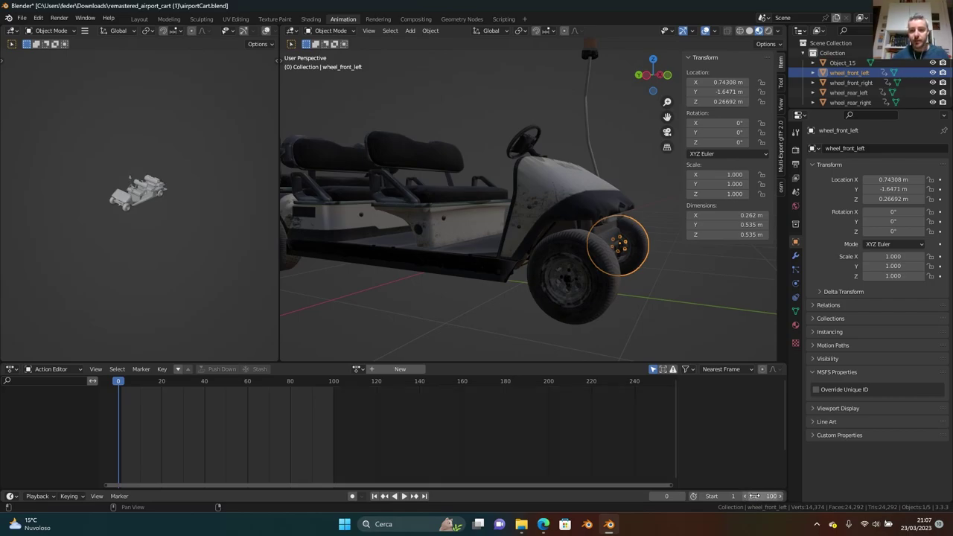
# Switch the action editor area to the Nonlinear Animation editor and enlarge it to show all four wheels' tracks
pyautogui.moveTo(304, 280); pyautogui.dragTo(557, 249, button='middle')
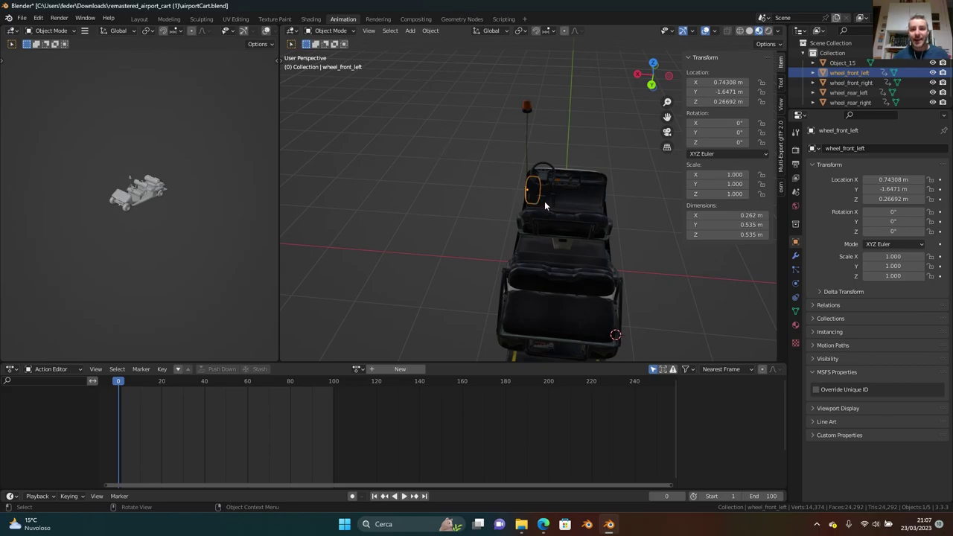
pyautogui.click(12, 369)
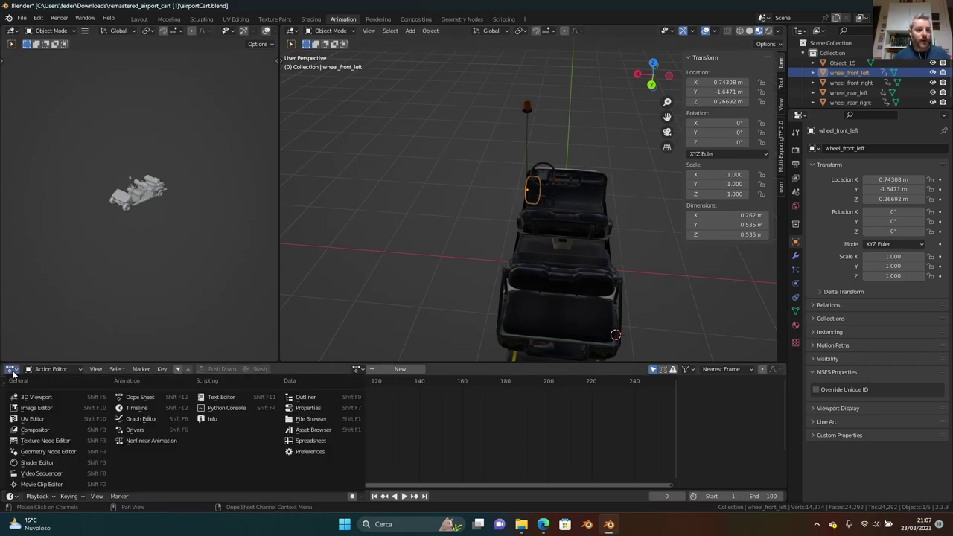
pyautogui.click(152, 441)
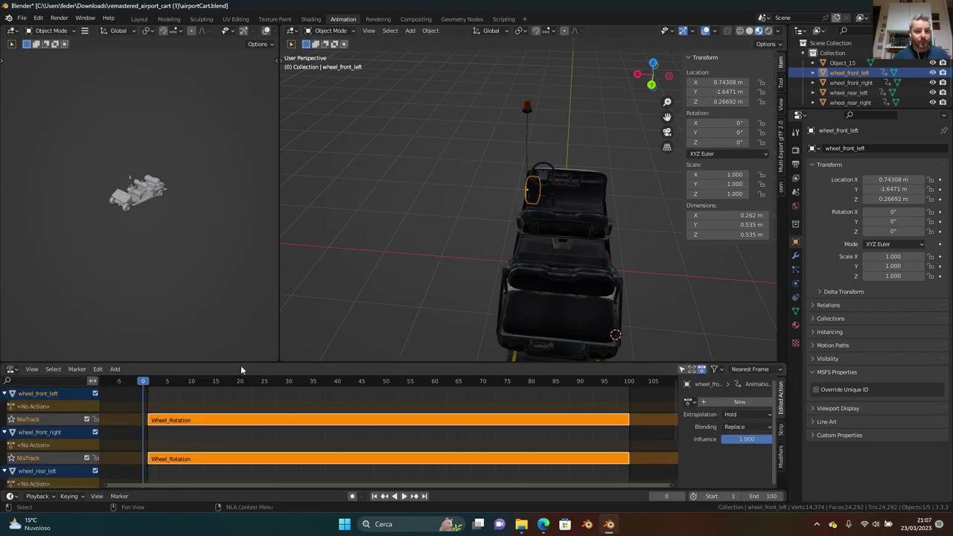
pyautogui.moveTo(240, 364); pyautogui.dragTo(48, 253)
# Rename the NLA track of wheel_front_left to Wheel_Rotation
pyautogui.doubleClick(28, 305)
pyautogui.write('wheel_rear_left')
pyautogui.press('BackSpace')
pyautogui.press('BackSpace')
pyautogui.write('Wheel_R')
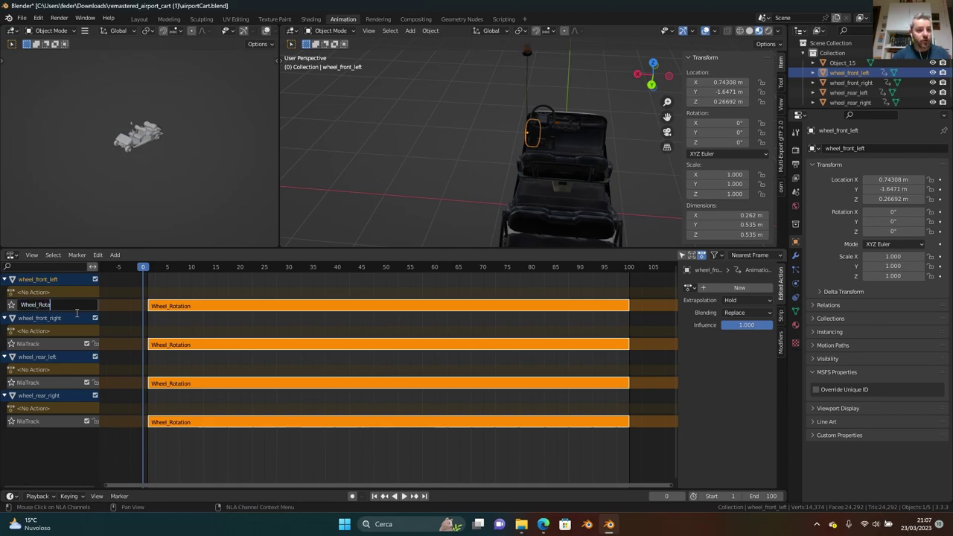
pyautogui.press('Return')
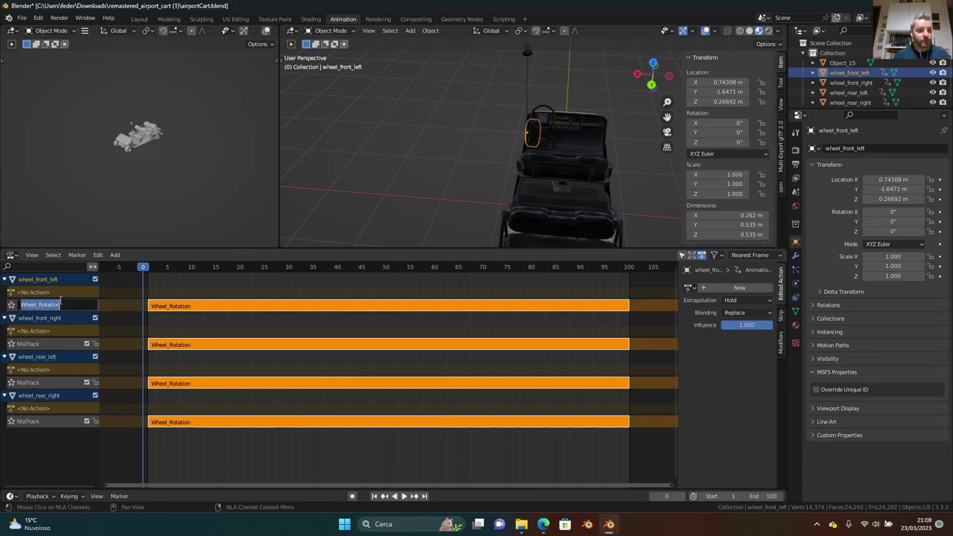
# Rename the NLA tracks of wheel_front_right, wheel_rear_left and wheel_rear_right to Wheel_Rotation
pyautogui.doubleClick(43, 344)
pyautogui.write('Wheel_Rotation')
pyautogui.press('Return')
pyautogui.doubleClick(53, 382)
pyautogui.write('Wheel_Rotation')
pyautogui.press('Return')
pyautogui.doubleClick(47, 422)
pyautogui.write('Wheel_Rotation')
pyautogui.press('Return')
# Disable the Wheel_Rotation NLA tracks of all four wheels
pyautogui.click(87, 306)
pyautogui.click(86, 344)
pyautogui.click(86, 383)
pyautogui.click(87, 422)
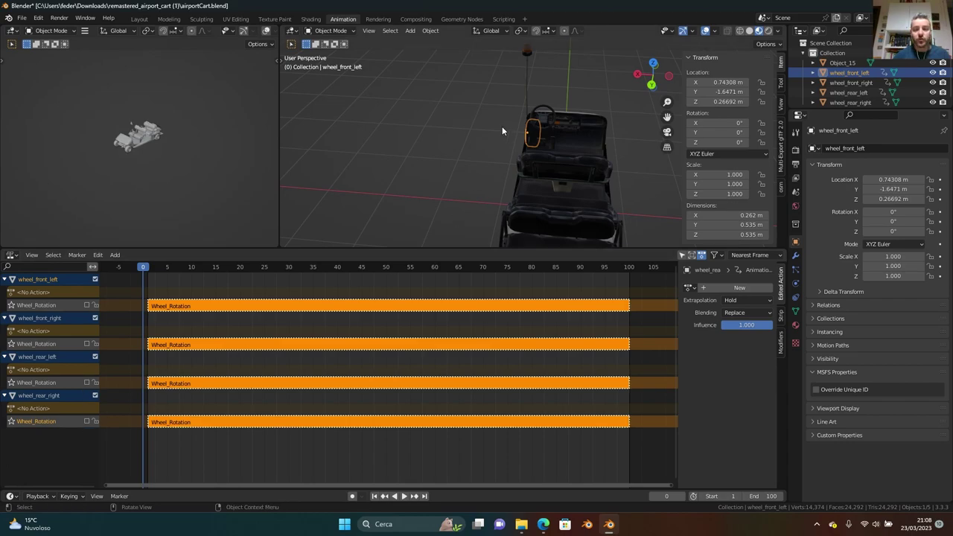
# Try rotating wheel_front_left about the Z axis in the top orthographic view to check its pivot
pyautogui.keyDown('alt'); pyautogui.moveTo(536, 175); pyautogui.dragTo(539, 155, button='middle'); pyautogui.keyUp('alt')
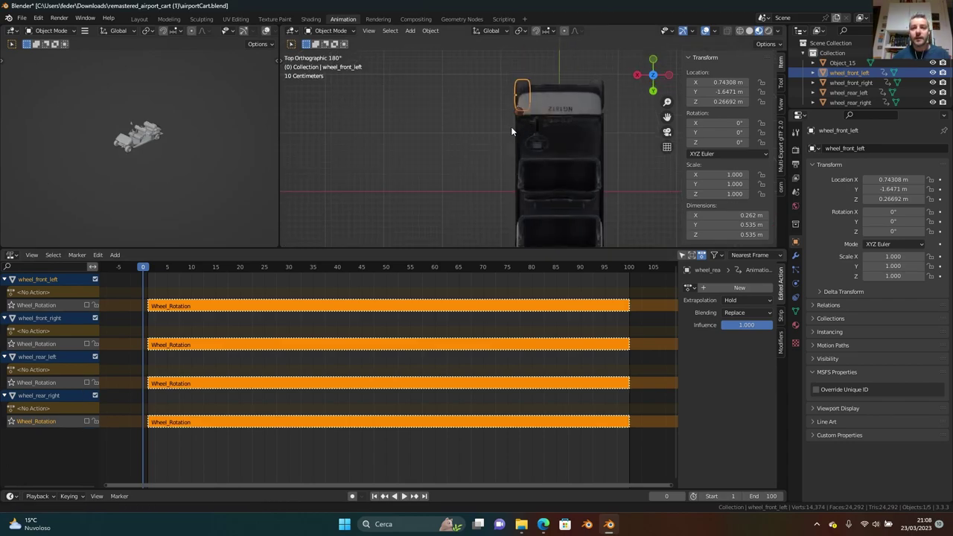
pyautogui.scroll(2, 526, 125)
pyautogui.scroll(3, 452, 167)
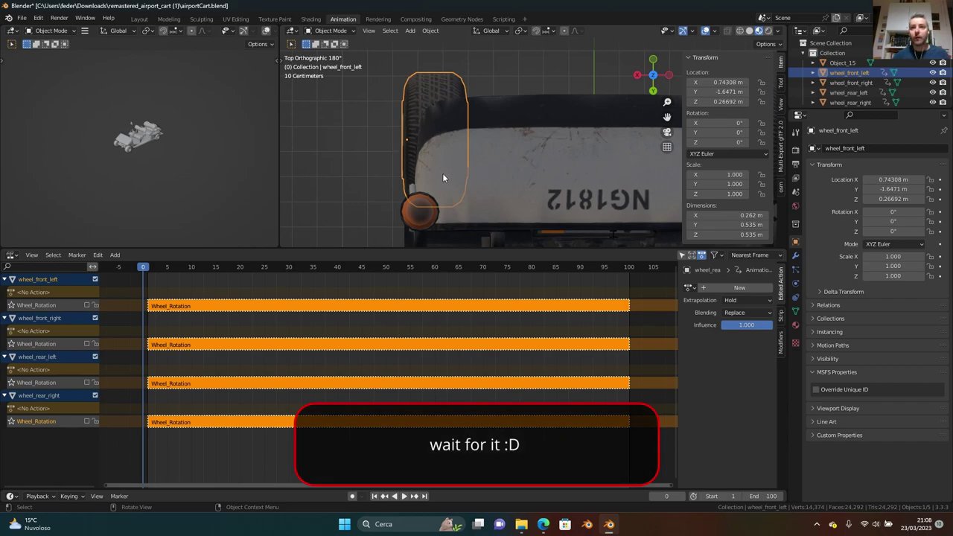
pyautogui.press('r')
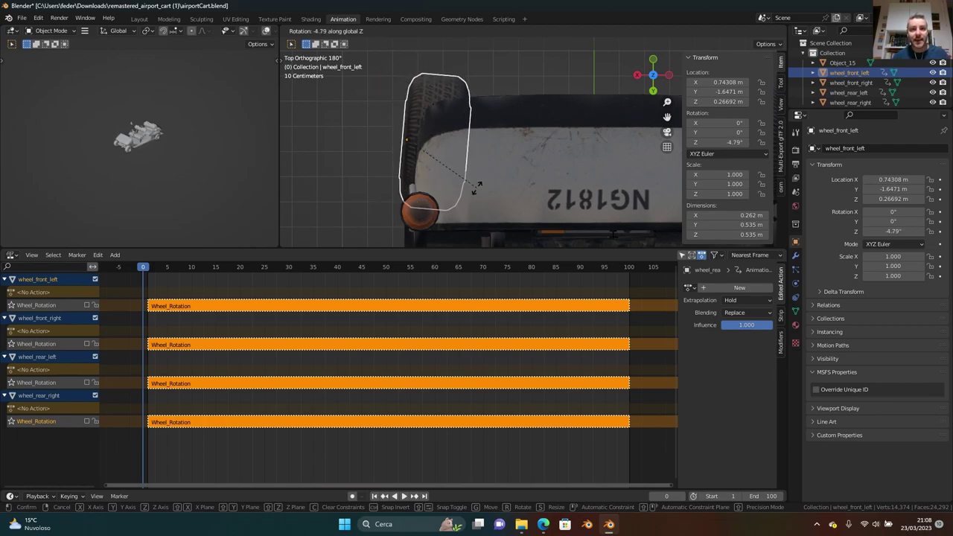
pyautogui.press('Escape')
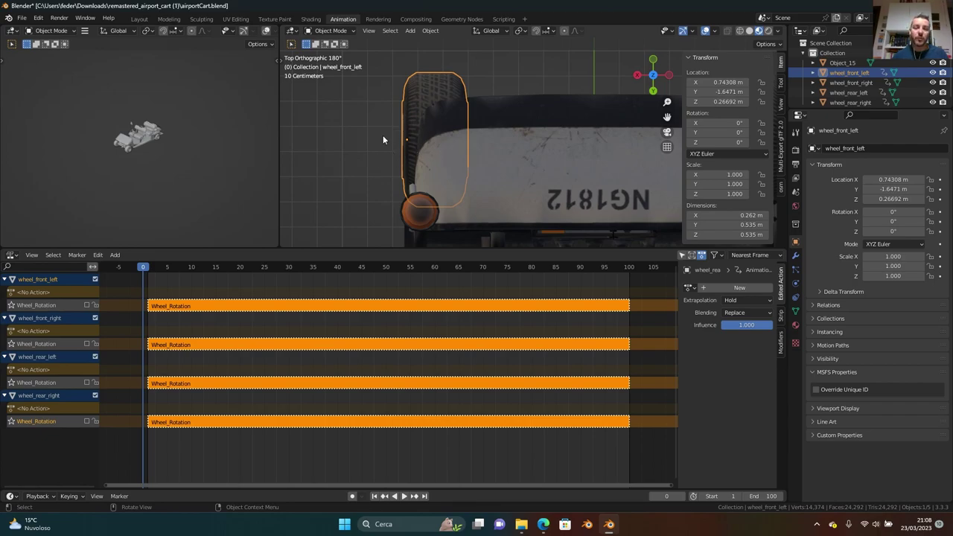
# Set the origin of wheel_front_left to its center of mass (surface)
pyautogui.moveTo(400, 140); pyautogui.dragTo(477, 237, button='middle')
pyautogui.scroll(-4, 521, 466)
pyautogui.moveTo(521, 167); pyautogui.dragTo(449, 130, button='middle')
pyautogui.rightClick(449, 128)
pyautogui.moveTo(451, 127)
pyautogui.click(541, 159)
pyautogui.moveTo(541, 159); pyautogui.dragTo(511, 161, button='middle')
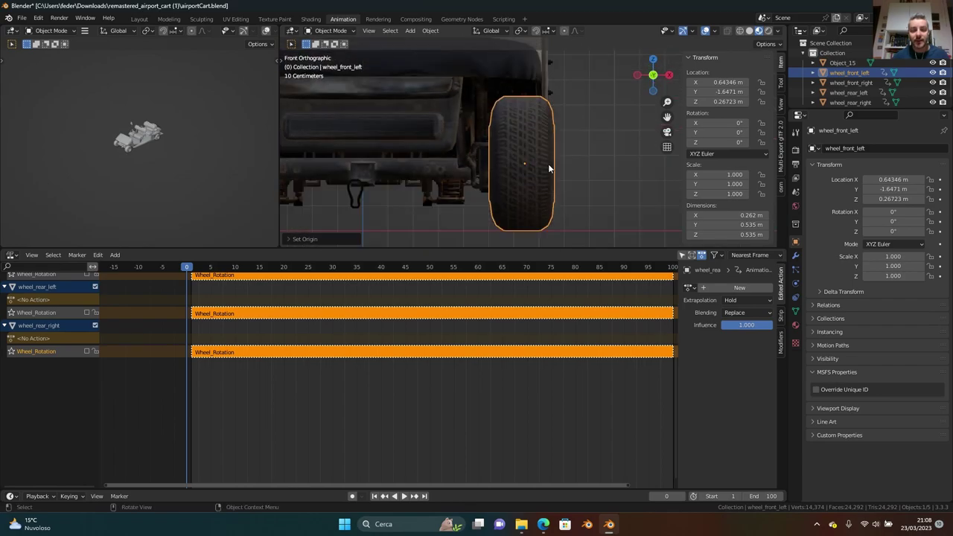
# Try rotating wheel_front_left in the right orthographic view to check its new origin
pyautogui.press('KP_5')
pyautogui.press('KP_3')
pyautogui.press('r')
pyautogui.press('Escape')
pyautogui.press('r')
pyautogui.press('Escape')
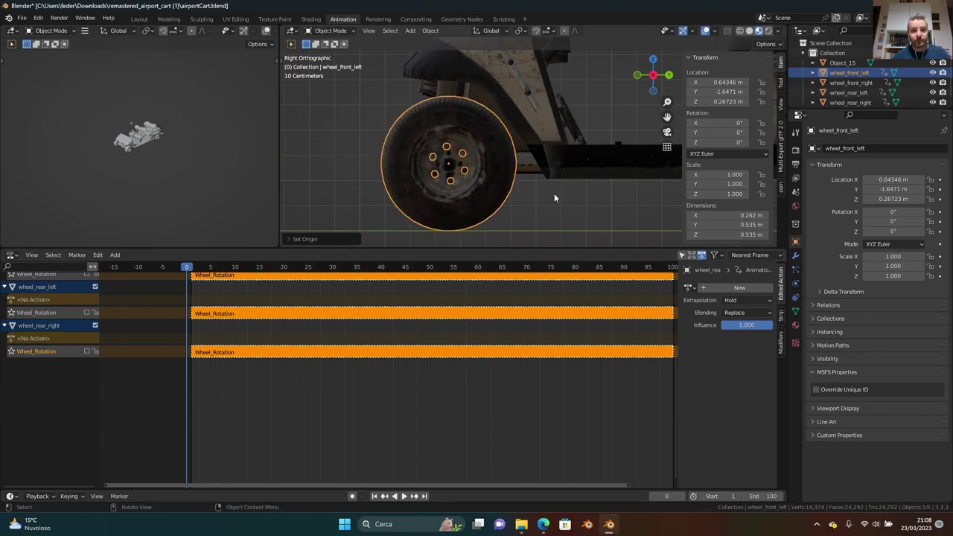
pyautogui.press('r')
pyautogui.press('Escape')
pyautogui.moveTo(477, 161); pyautogui.dragTo(529, 185, button='middle')
pyautogui.press('space')
pyautogui.press('Escape')
# Enable the four Wheel_Rotation NLA tracks again, play back the animation and return to frame 0
pyautogui.scroll(2, 104, 334)
pyautogui.moveTo(104, 334); pyautogui.dragTo(201, 314, button='middle')
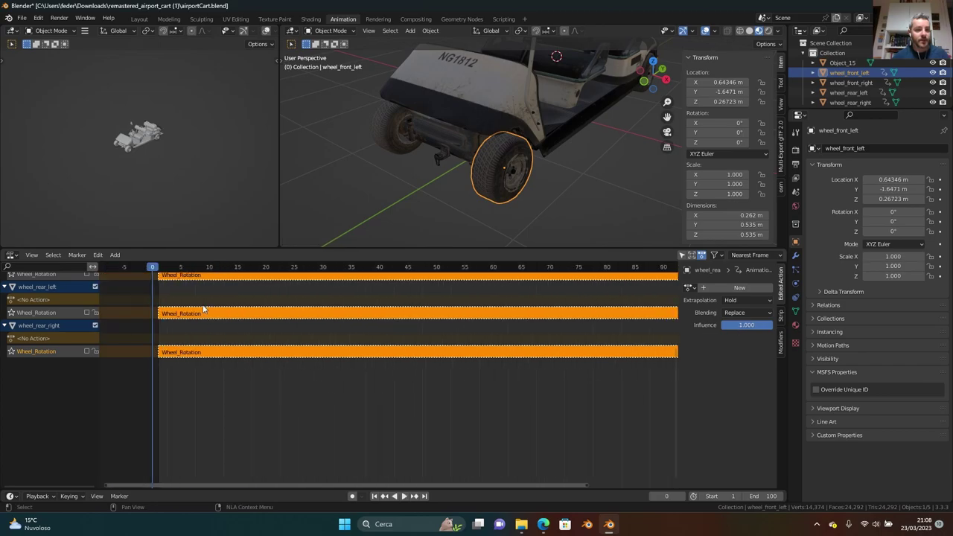
pyautogui.press('Home')
pyautogui.click(86, 305)
pyautogui.click(87, 344)
pyautogui.click(87, 383)
pyautogui.click(86, 422)
pyautogui.press('space')
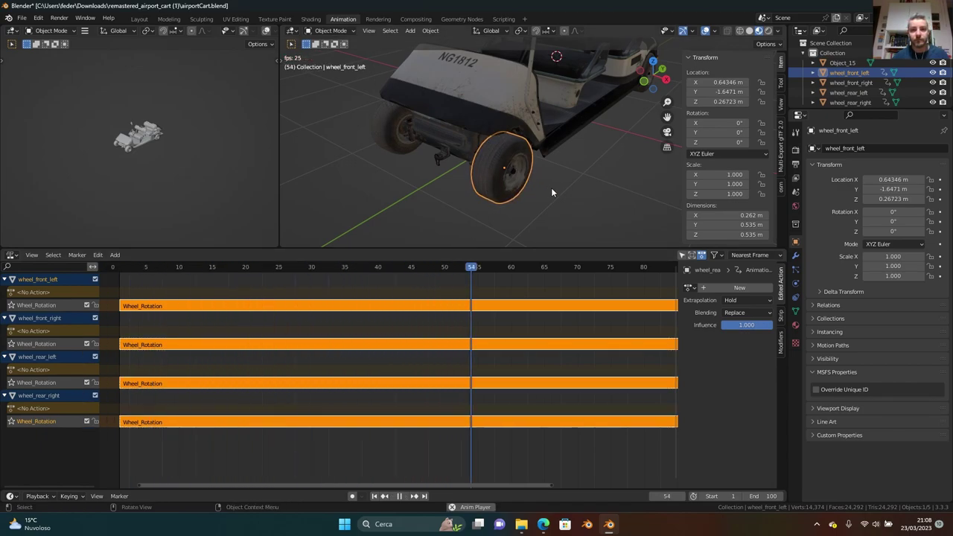
pyautogui.press('space')
pyautogui.press('Down')
# Set the origins of wheel_front_right and wheel_rear_right to their center of mass (surface)
pyautogui.moveTo(482, 216); pyautogui.dragTo(550, 151, button='middle')
pyautogui.click(468, 180)
pyautogui.rightClick(468, 180)
pyautogui.moveTo(469, 181)
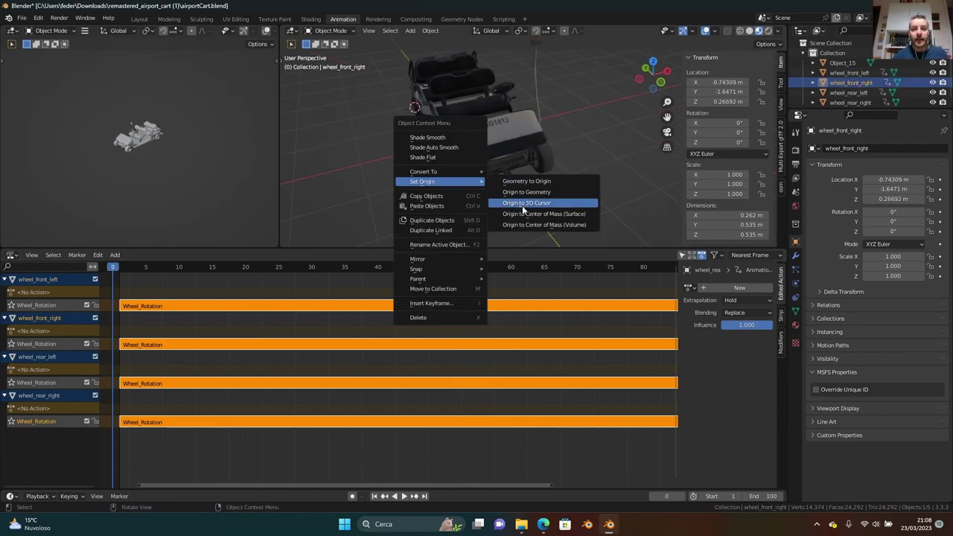
pyautogui.click(555, 207)
pyautogui.moveTo(507, 195); pyautogui.dragTo(424, 163, button='middle')
pyautogui.click(395, 181)
pyautogui.rightClick(395, 181)
pyautogui.moveTo(415, 184)
pyautogui.click(489, 212)
# Set the origin of wheel_rear_left to its center of mass (surface)
pyautogui.press('KP_3')
pyautogui.keyDown('shift'); pyautogui.moveTo(569, 171); pyautogui.dragTo(456, 154, button='middle'); pyautogui.keyUp('shift')
pyautogui.scroll(5, 456, 154)
pyautogui.click(474, 201)
pyautogui.moveTo(474, 202); pyautogui.dragTo(453, 190, button='middle')
pyautogui.rightClick(447, 175)
pyautogui.moveTo(477, 174)
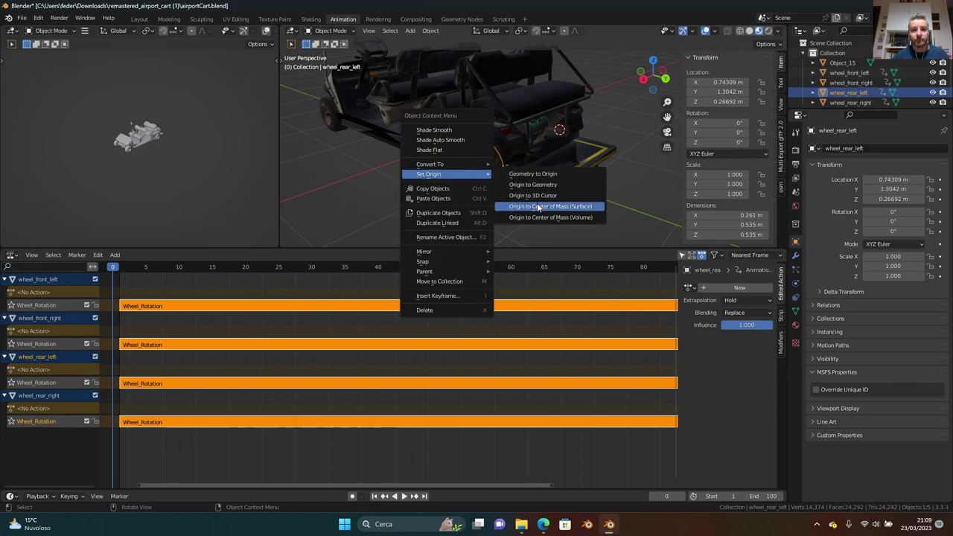
pyautogui.click(537, 205)
# Go to the top orthographic view and disable the Wheel_Rotation NLA tracks of all four wheels
pyautogui.moveTo(537, 205); pyautogui.dragTo(499, 163, button='middle')
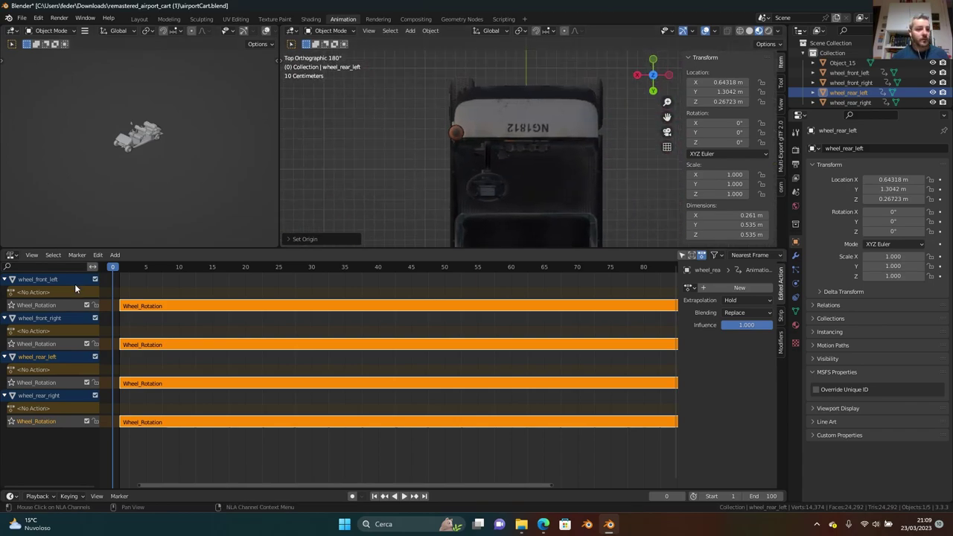
pyautogui.click(87, 305)
pyautogui.click(87, 344)
pyautogui.click(87, 383)
pyautogui.click(87, 421)
# Select wheel_front_left and try a steering rotation about the global Z axis
pyautogui.scroll(3, 460, 126)
pyautogui.click(460, 128)
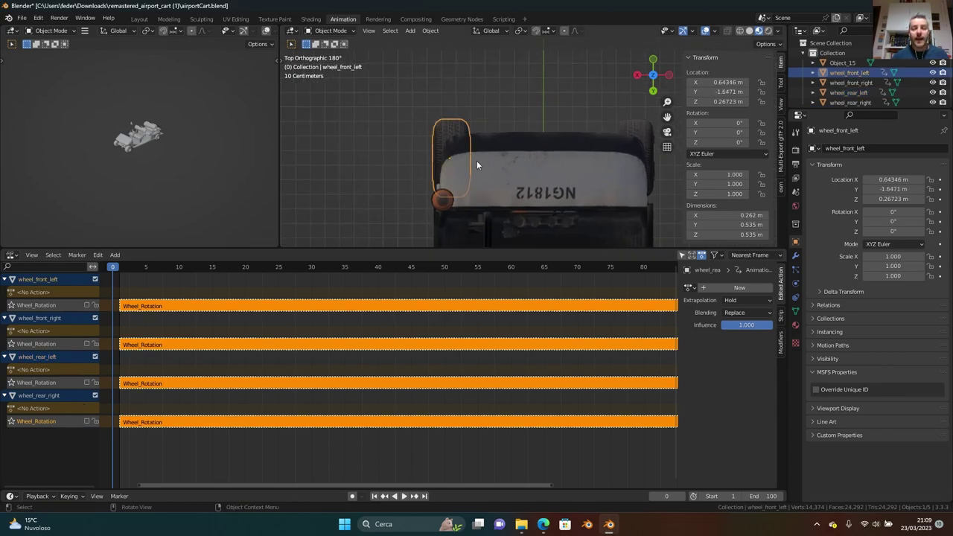
pyautogui.scroll(2, 486, 152)
pyautogui.press('r')
pyautogui.press('z')
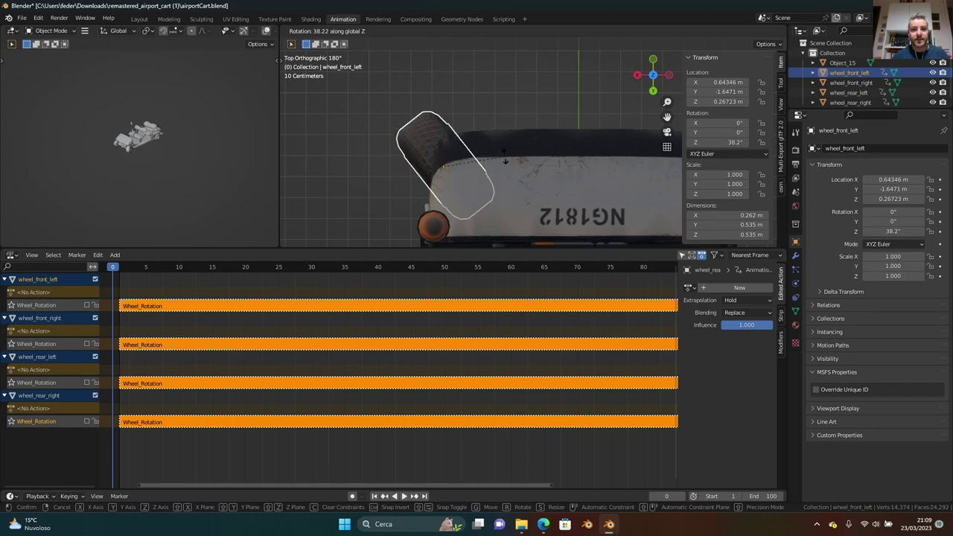
pyautogui.press('Escape')
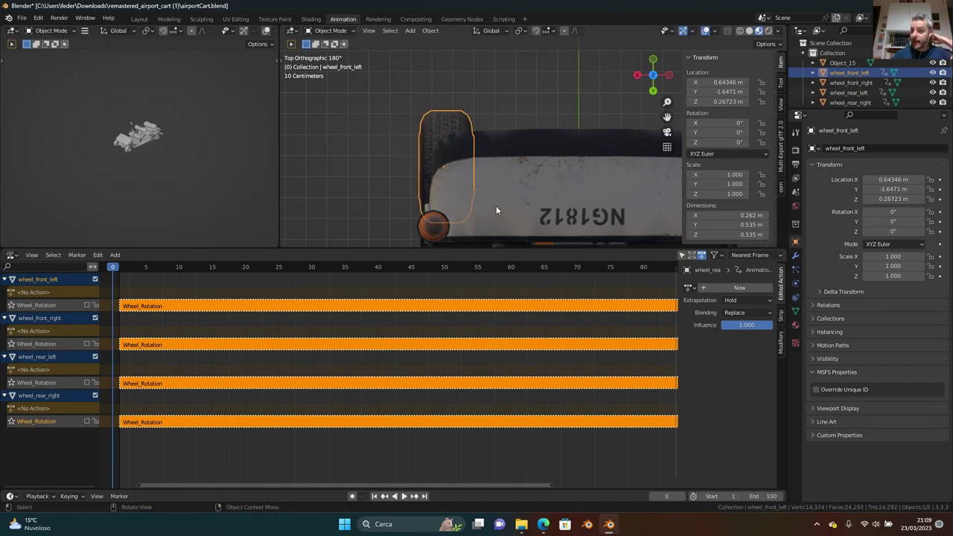
# Switch the NLA area to the Dope Sheet in Action Editor mode
pyautogui.click(11, 254)
pyautogui.click(138, 283)
pyautogui.click(45, 254)
pyautogui.click(53, 299)
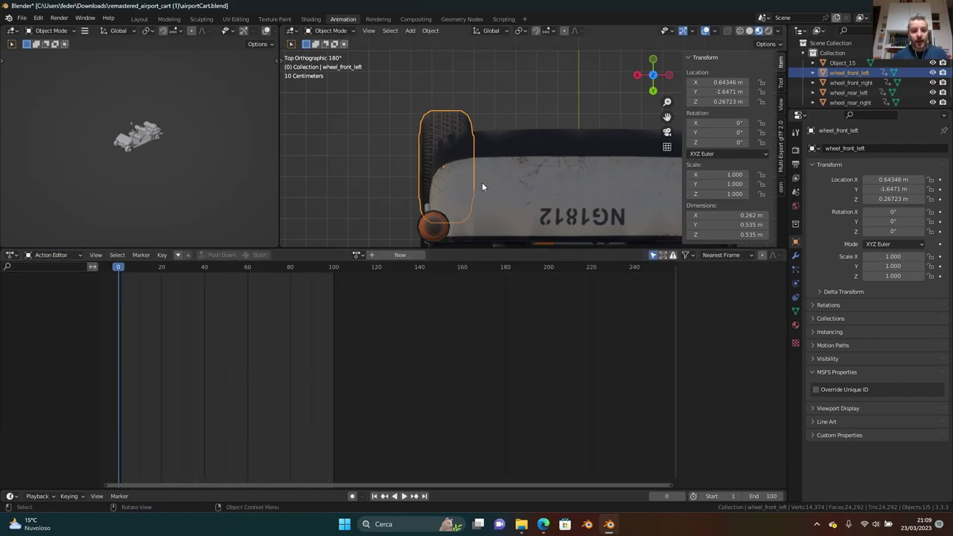
# Rotate wheel_front_left 30° about the vertical axis and insert a Rotation keyframe at frame 0
pyautogui.press('r')
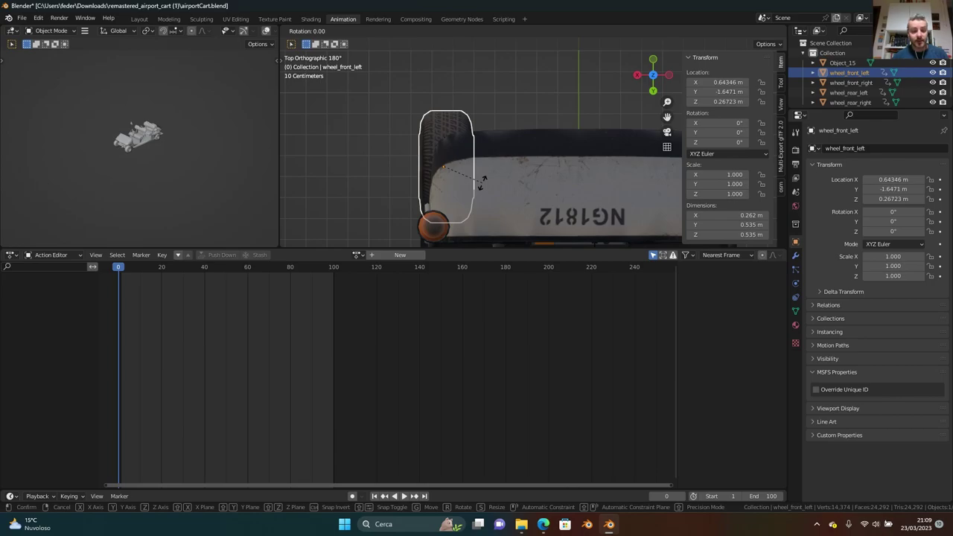
pyautogui.press('Escape')
pyautogui.write('r30')
pyautogui.press('Return')
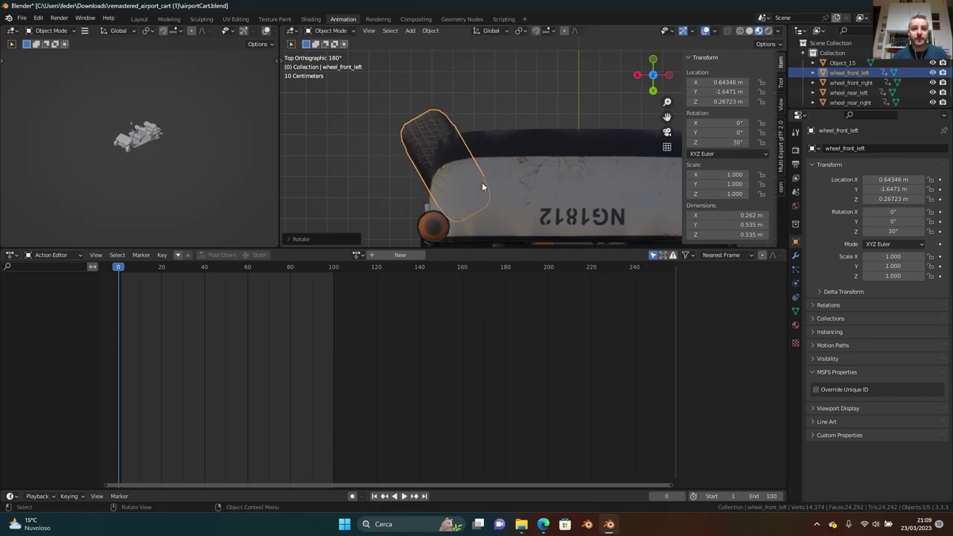
pyautogui.press('i')
pyautogui.click(462, 139)
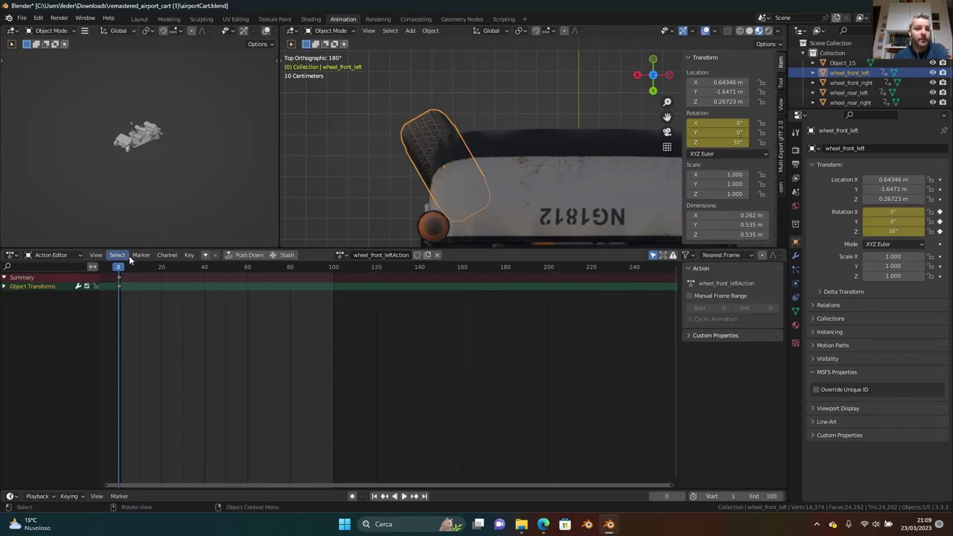
# Go to frame 20, clear the rotation of wheel_front_left and insert a Rotation keyframe
pyautogui.moveTo(195, 268); pyautogui.dragTo(226, 279)
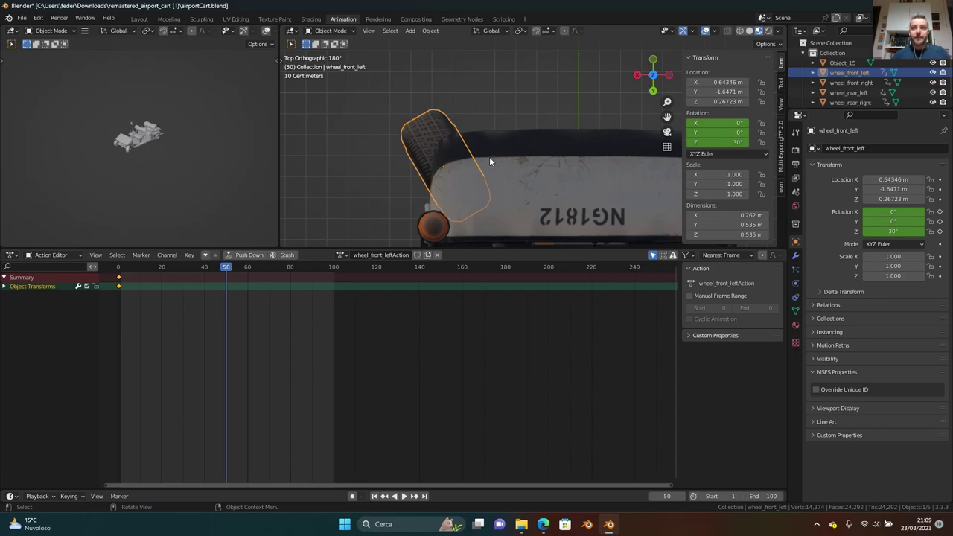
pyautogui.press('space')
pyautogui.moveTo(222, 269); pyautogui.dragTo(161, 279)
pyautogui.press('space')
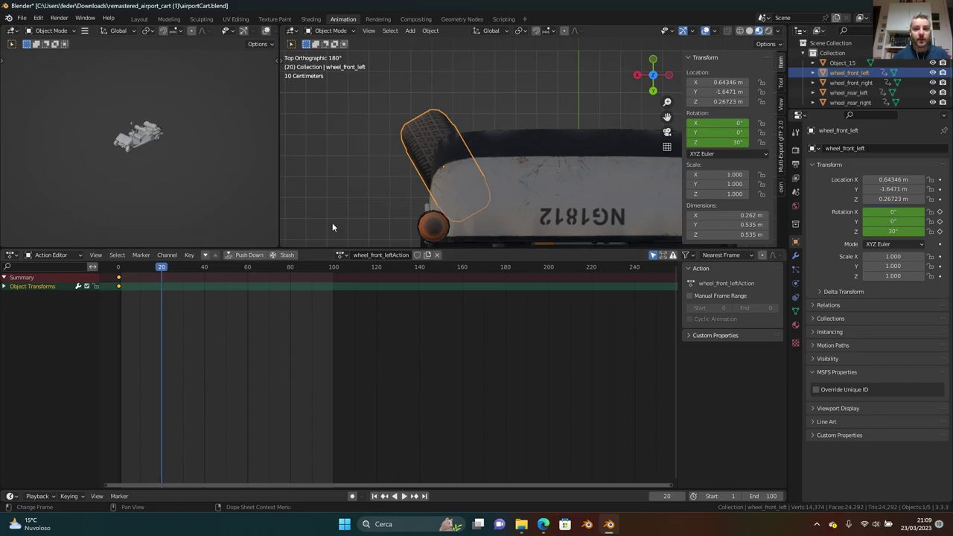
pyautogui.hotkey('alt', 'r')
pyautogui.press('i')
pyautogui.click(506, 181)
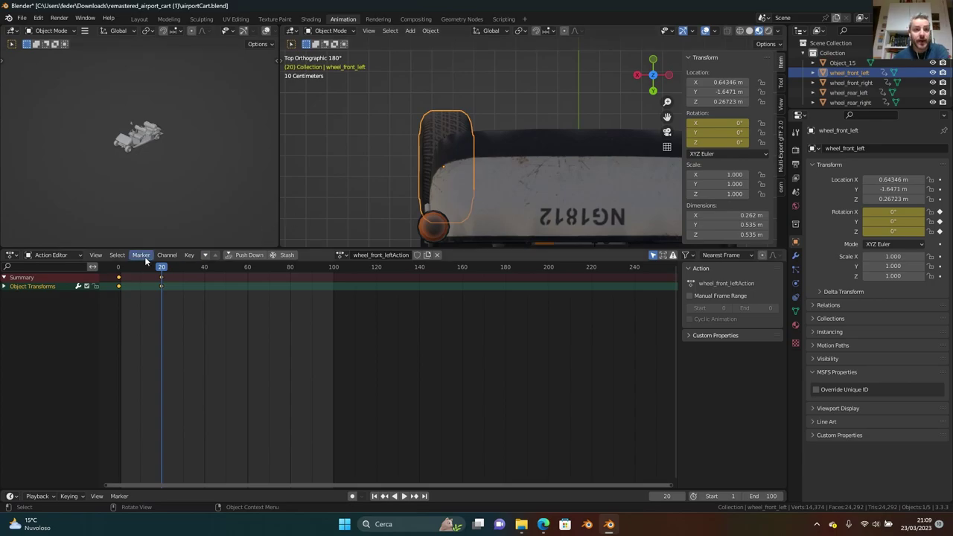
# At frame 40, rotate wheel_front_left to -30° about Z and insert a Rotation keyframe
pyautogui.moveTo(162, 272); pyautogui.dragTo(206, 274)
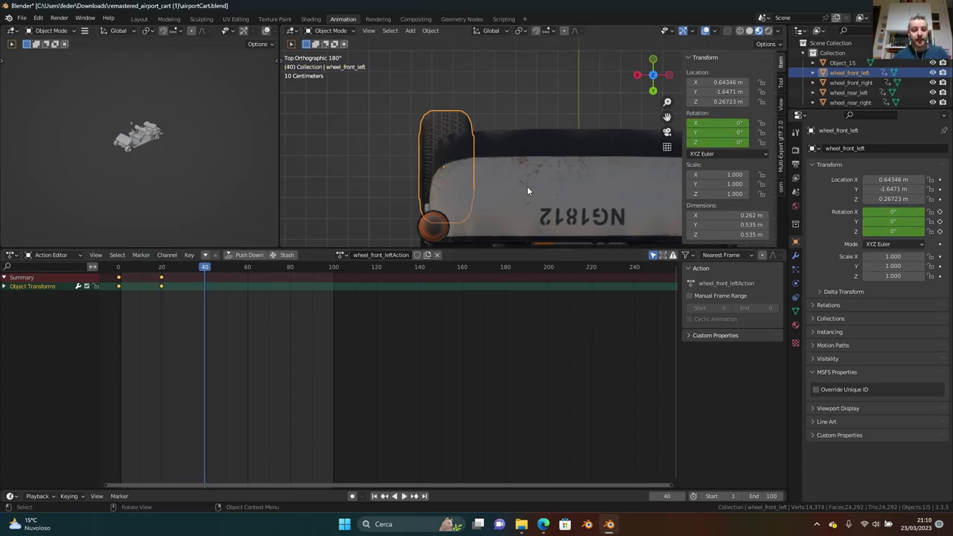
pyautogui.press('r')
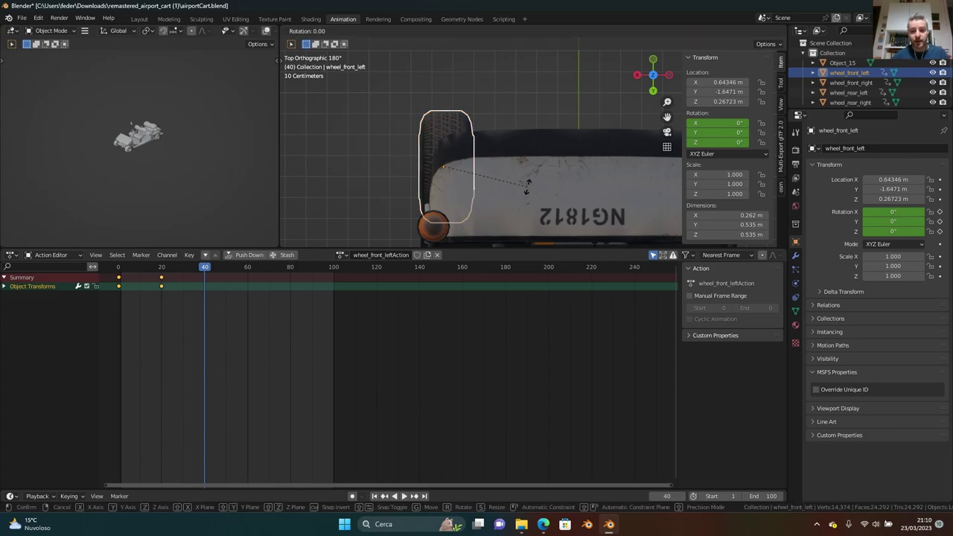
pyautogui.press('Escape')
pyautogui.write('r30')
pyautogui.press('Return')
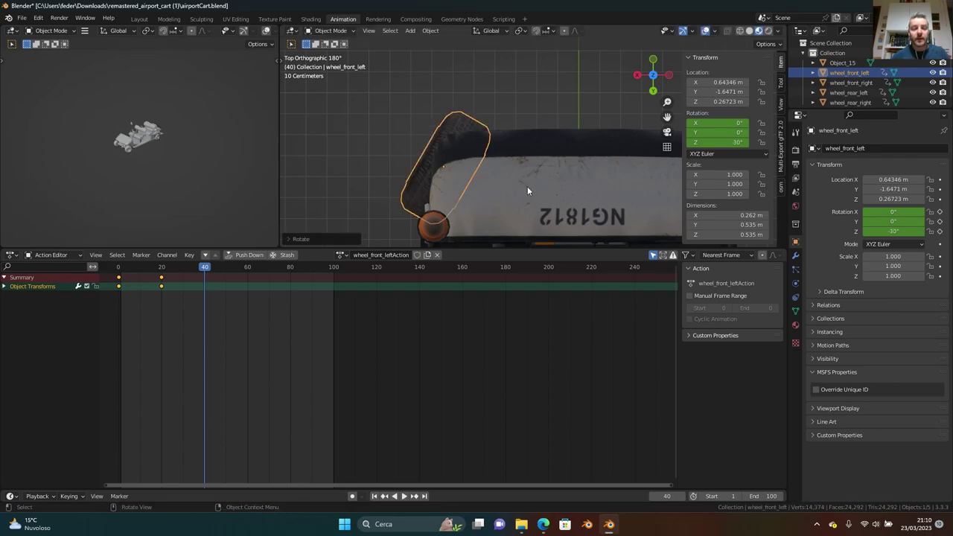
pyautogui.press('i')
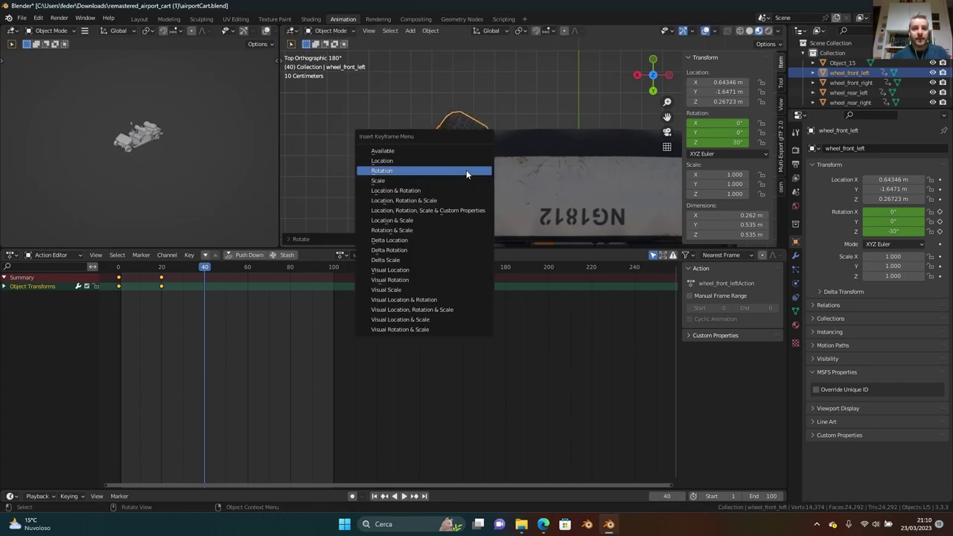
pyautogui.click(466, 170)
# Return to frame 0 and set the interpolation of the wheel's steering keyframes to Linear
pyautogui.press('space')
pyautogui.click(132, 275)
pyautogui.press('Escape')
pyautogui.rightClick(123, 279)
pyautogui.moveTo(121, 276)
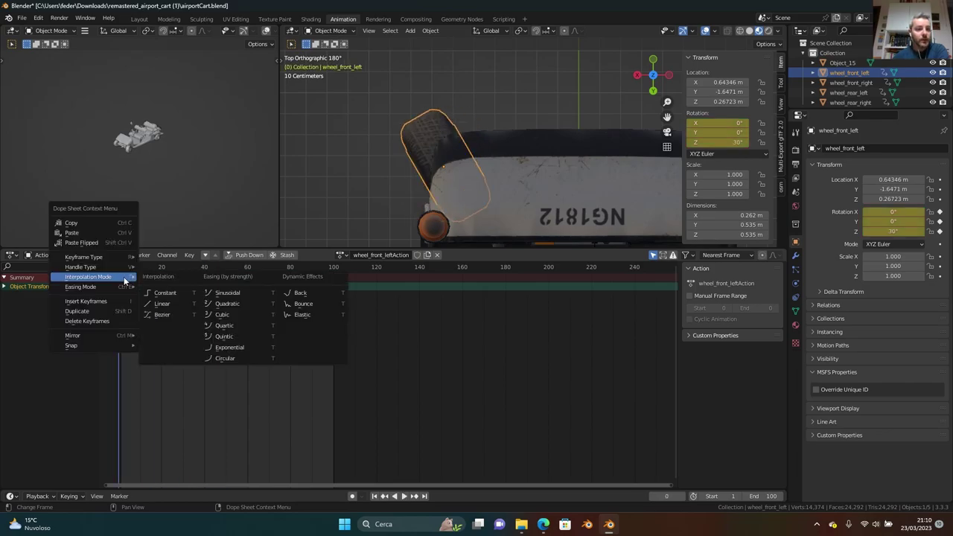
pyautogui.click(168, 306)
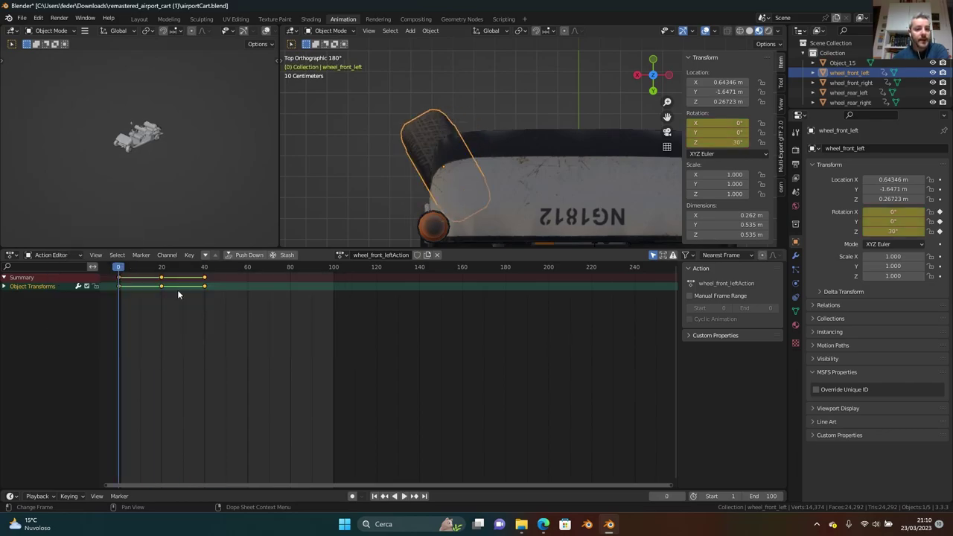
# Rename the steering action as Wheel_Orientation and push it down to an NLA track
pyautogui.click(388, 256)
pyautogui.write('Wheel_O')
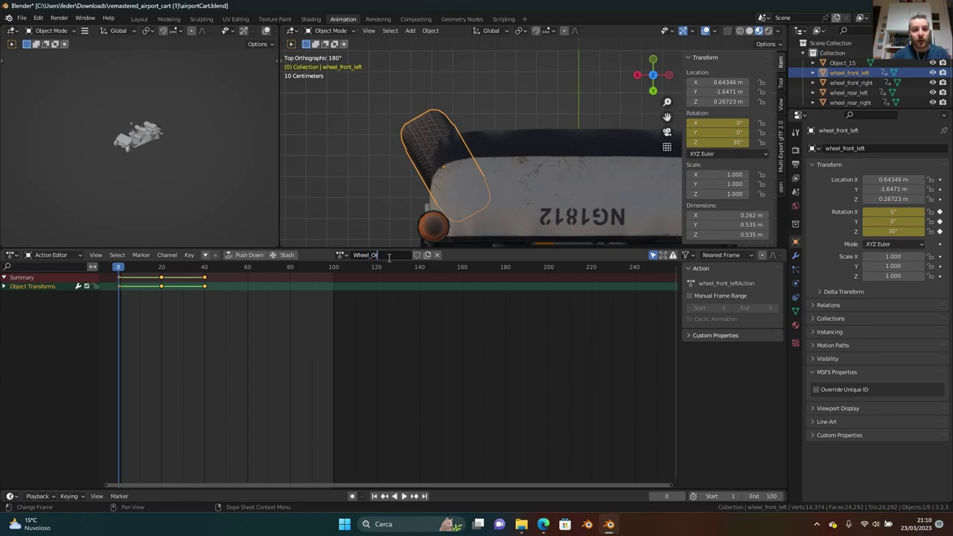
pyautogui.press('Return')
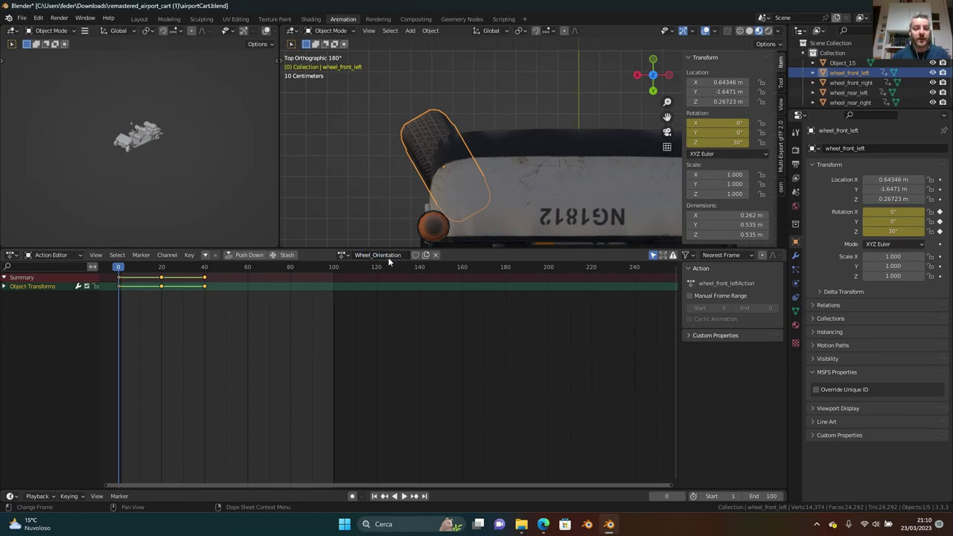
pyautogui.click(241, 255)
# Assign the Wheel_Orientation action to wheel_front_right and push it down to an NLA track
pyautogui.scroll(-3, 533, 119)
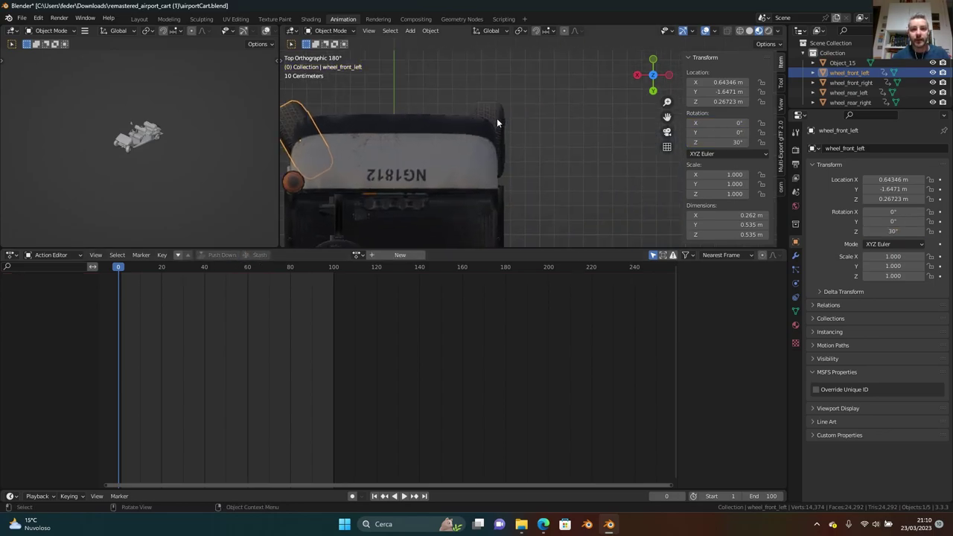
pyautogui.click(495, 125)
pyautogui.click(359, 255)
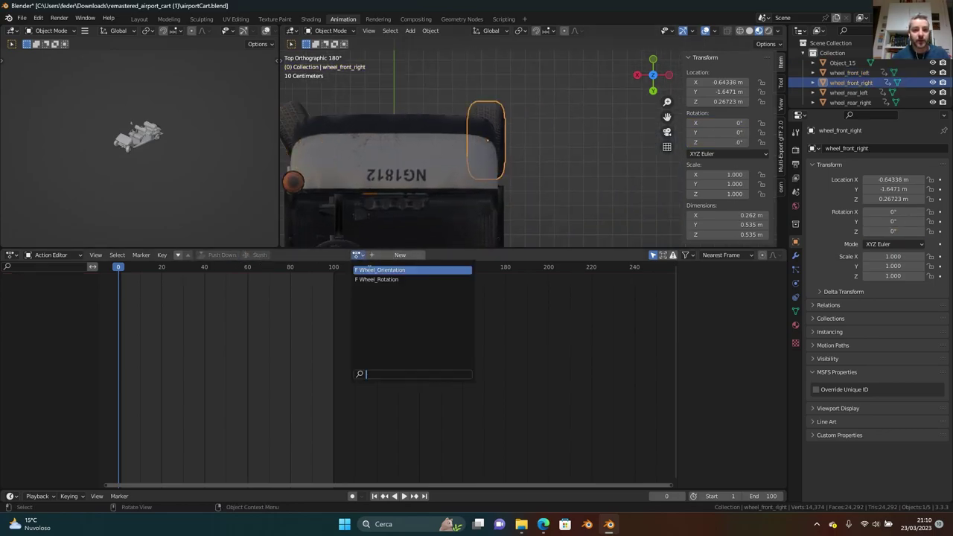
pyautogui.click(377, 270)
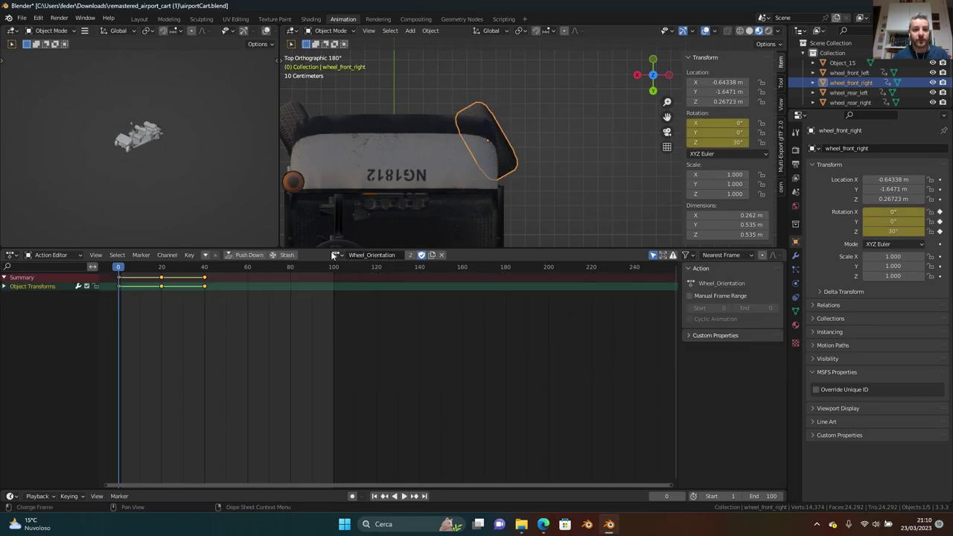
pyautogui.click(251, 256)
# In the Nonlinear Animation editor, rename the new NLA tracks of both front wheels as Wheel_Orientation
pyautogui.click(12, 254)
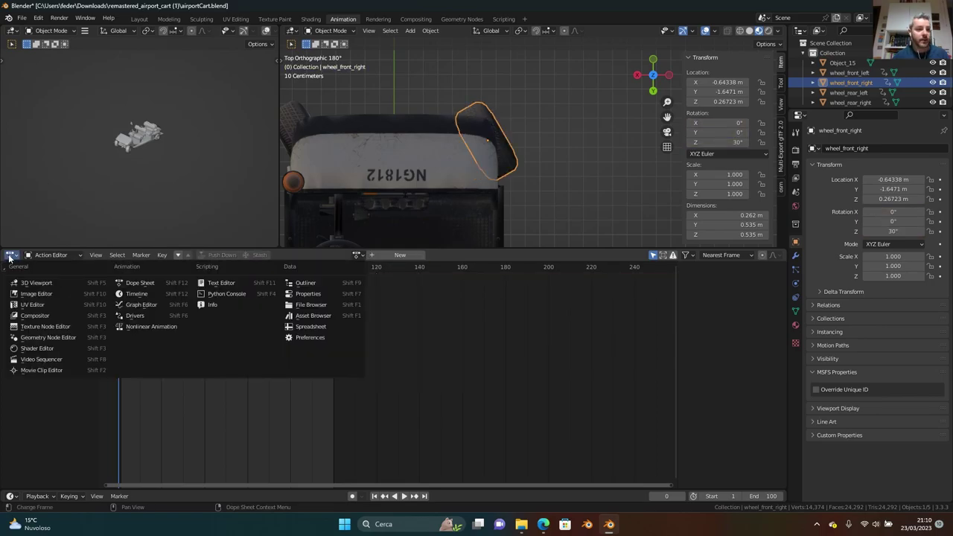
pyautogui.click(141, 327)
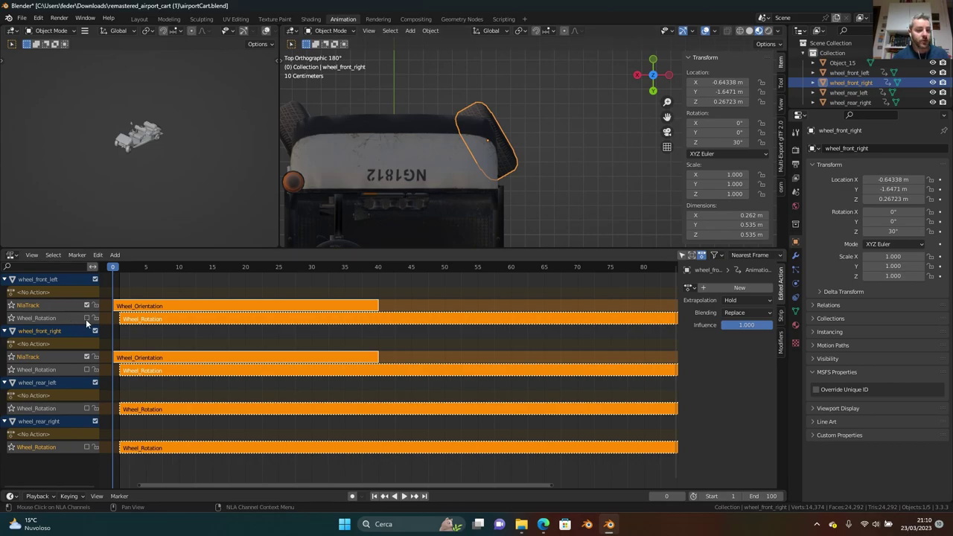
pyautogui.doubleClick(36, 307)
pyautogui.write('Wheel_Rotation')
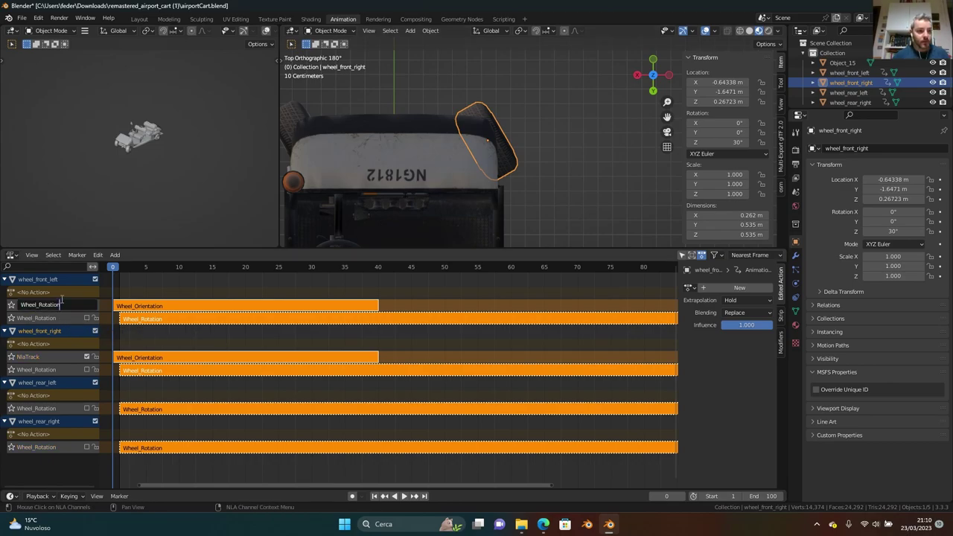
pyautogui.press('BackSpace')
pyautogui.write('Ore')
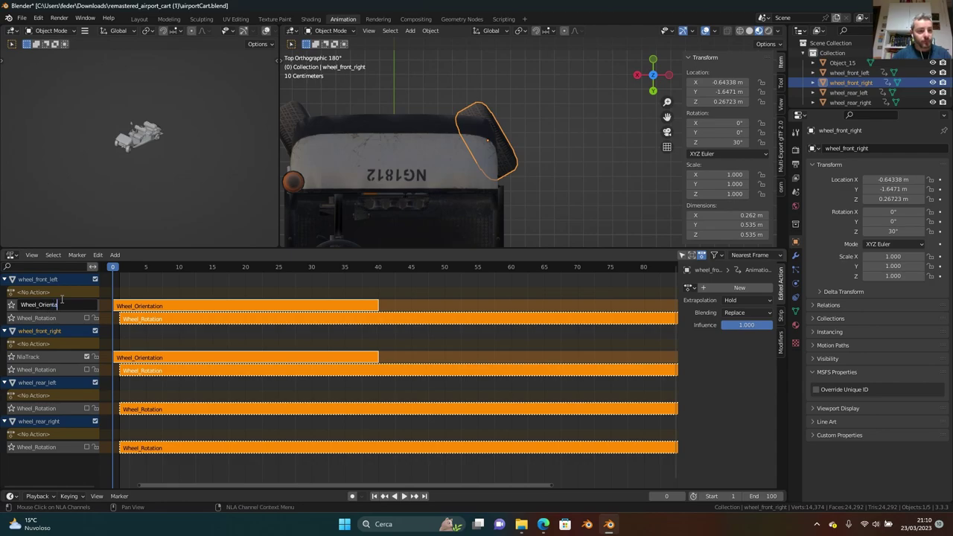
pyautogui.press('Return')
pyautogui.doubleClick(33, 357)
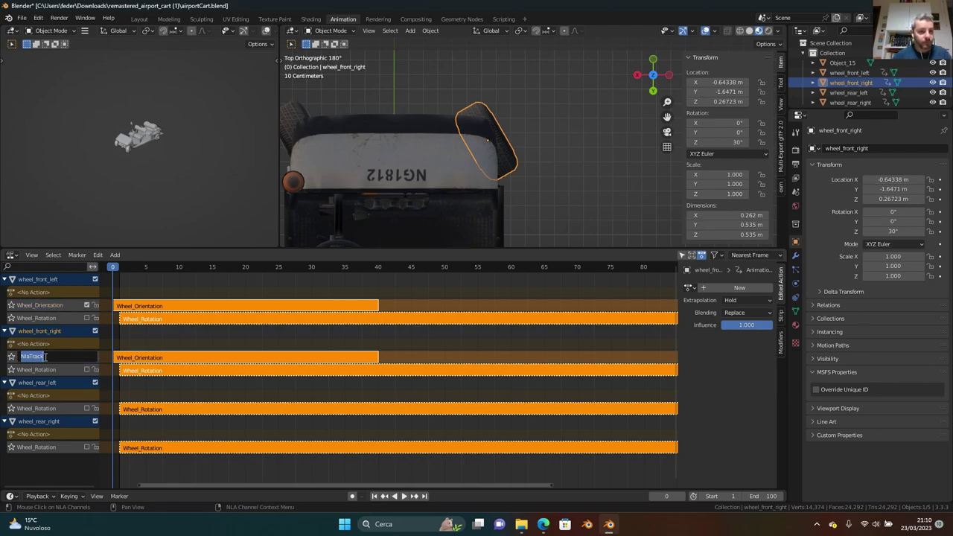
pyautogui.write('Wheel_or')
pyautogui.press('Return')
# Enable the Wheel_Rotation NLA tracks of all four wheels again and scrub through the animation
pyautogui.click(86, 318)
pyautogui.click(87, 369)
pyautogui.click(86, 408)
pyautogui.click(86, 447)
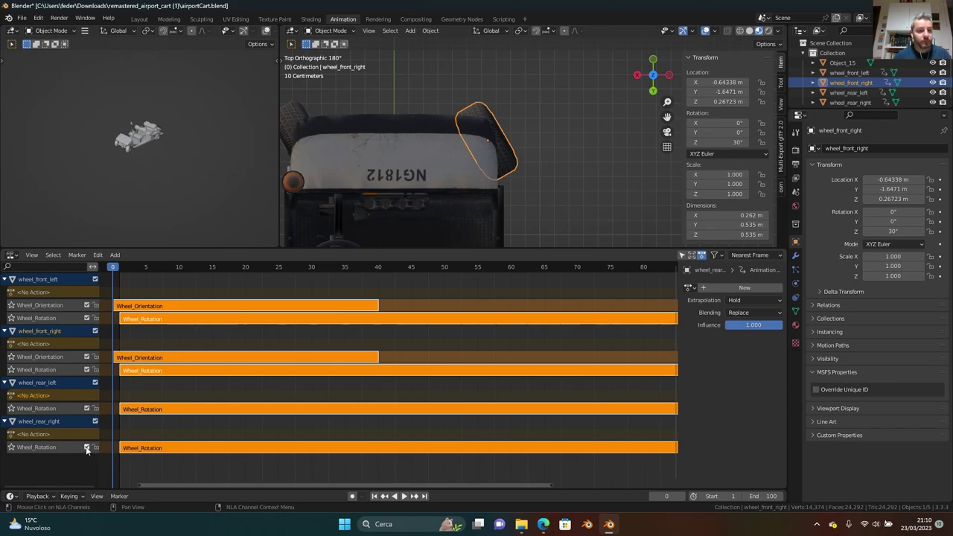
pyautogui.press('space')
pyautogui.moveTo(154, 273); pyautogui.dragTo(202, 288)
pyautogui.moveTo(533, 168); pyautogui.dragTo(544, 141, button='middle')
# Switch to the Modeling workspace and snap the 3D cursor to the world origin
pyautogui.click(176, 21)
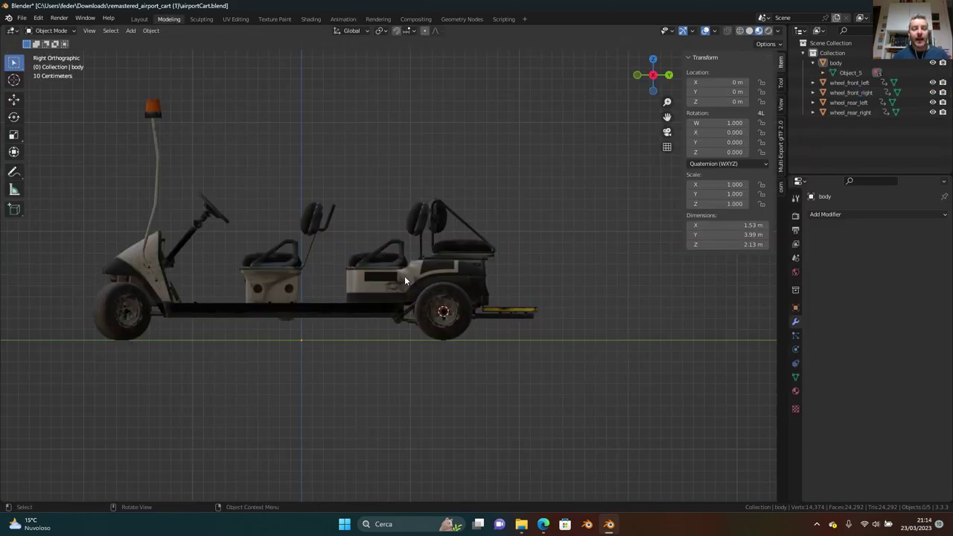
pyautogui.click(353, 299)
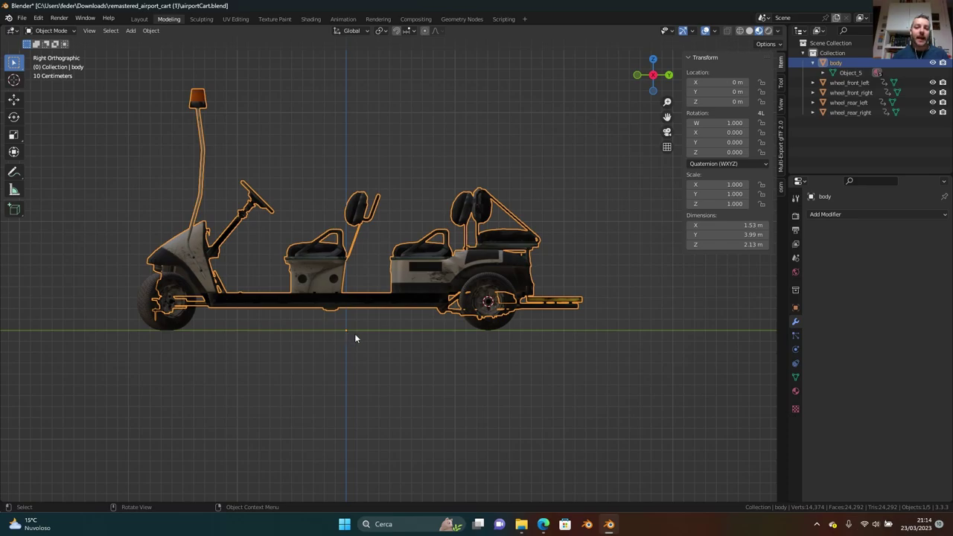
pyautogui.click(345, 336)
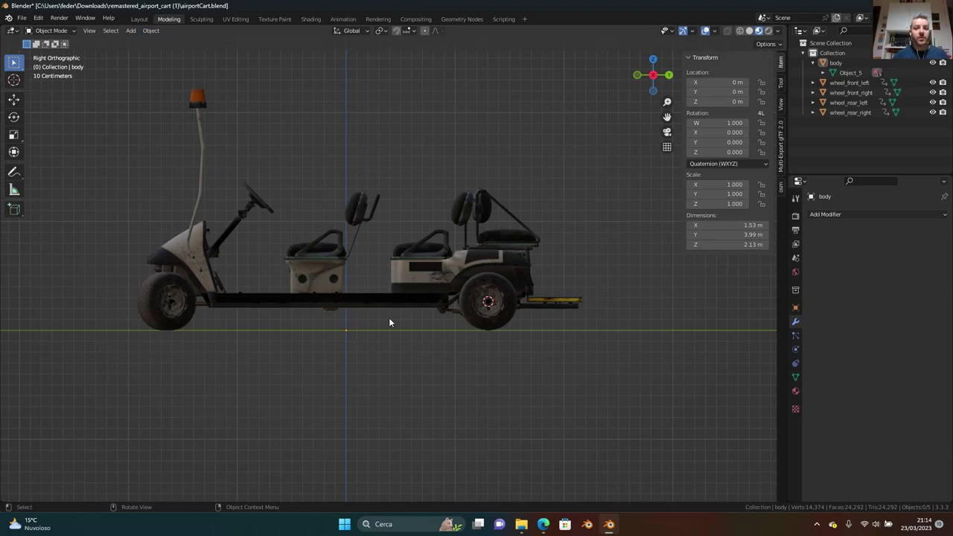
pyautogui.hotkey('shift', 's')
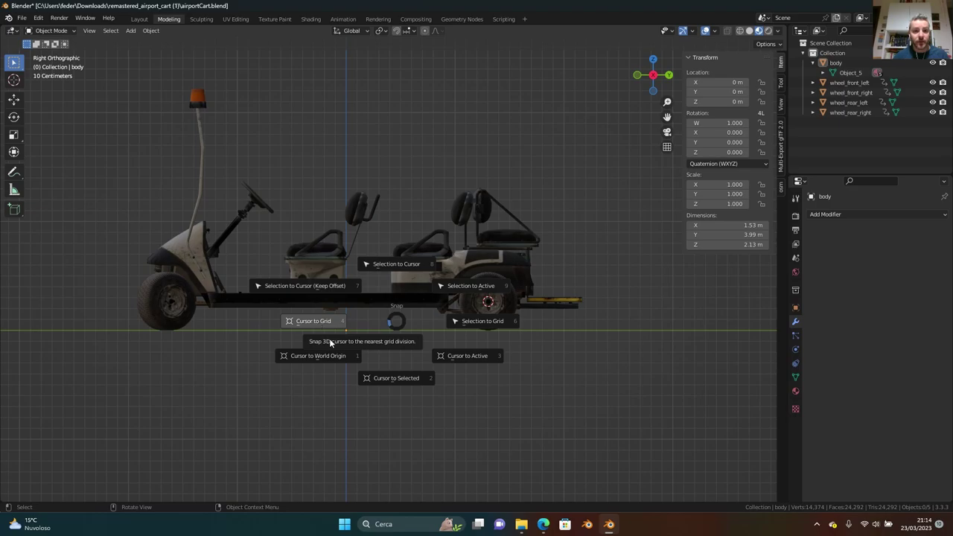
pyautogui.click(319, 356)
# Add a Plain Axes empty at the world origin and rename it as airportCart
pyautogui.click(130, 31)
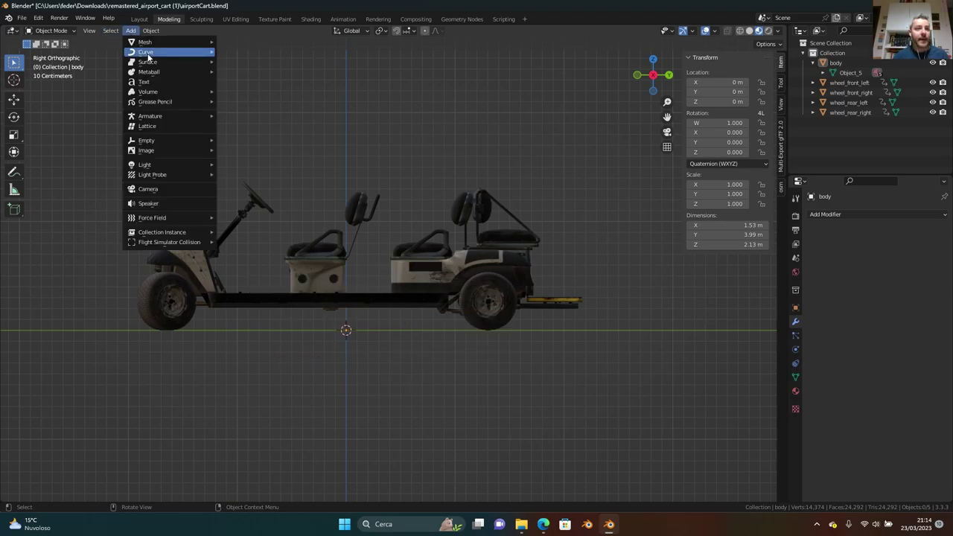
pyautogui.moveTo(163, 140)
pyautogui.click(246, 142)
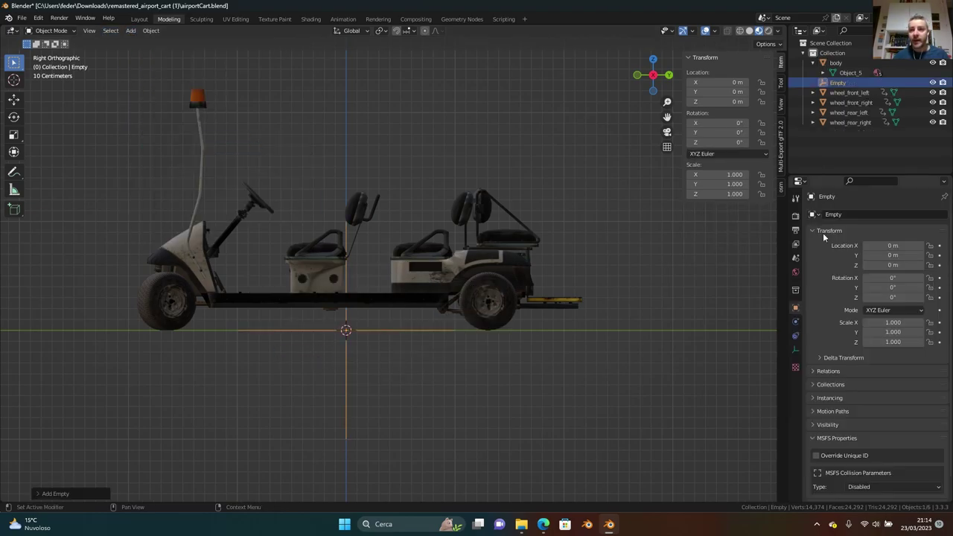
pyautogui.doubleClick(851, 82)
pyautogui.write('airportCa')
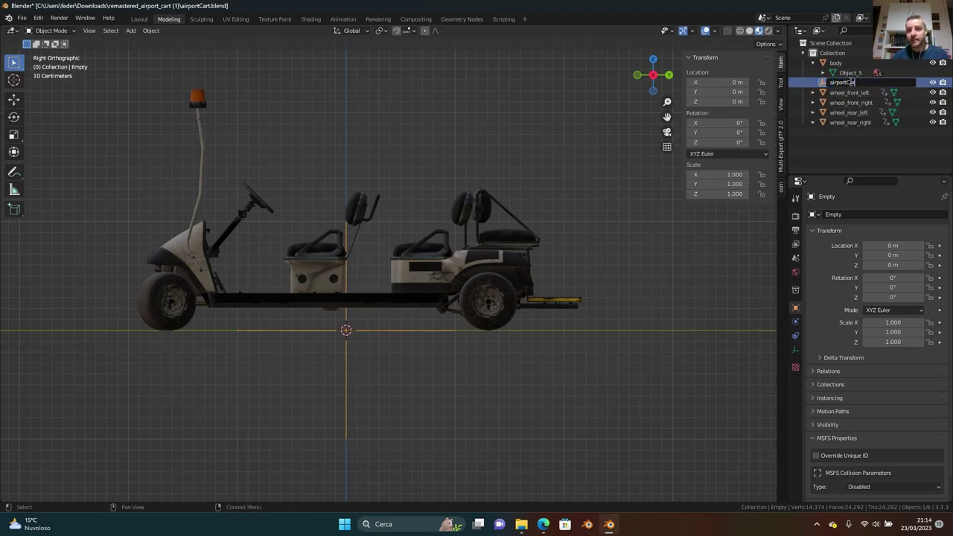
pyautogui.write('rt')
pyautogui.press('Return')
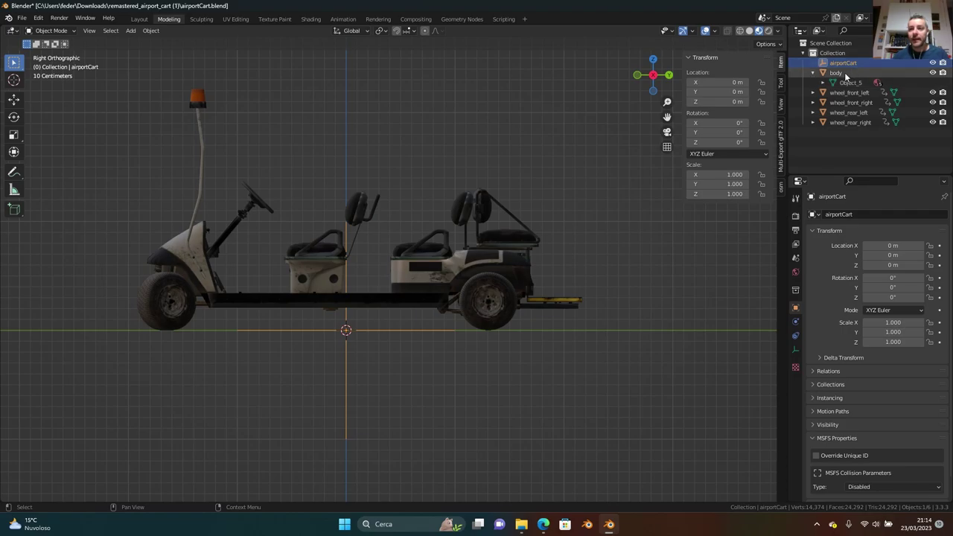
# Parent the body to the airportCart empty with the Object option
pyautogui.click(837, 73)
pyautogui.click(844, 62)
pyautogui.click(838, 73)
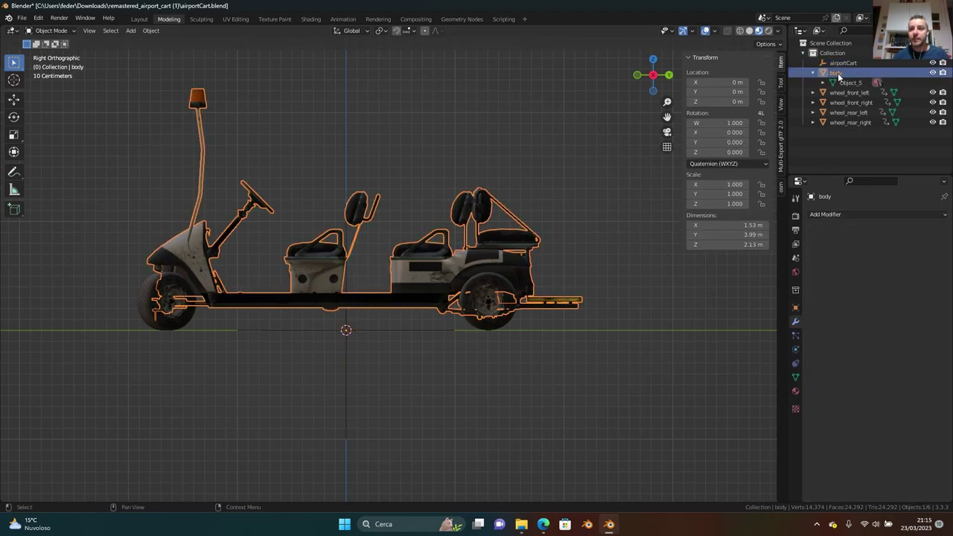
pyautogui.click(844, 64)
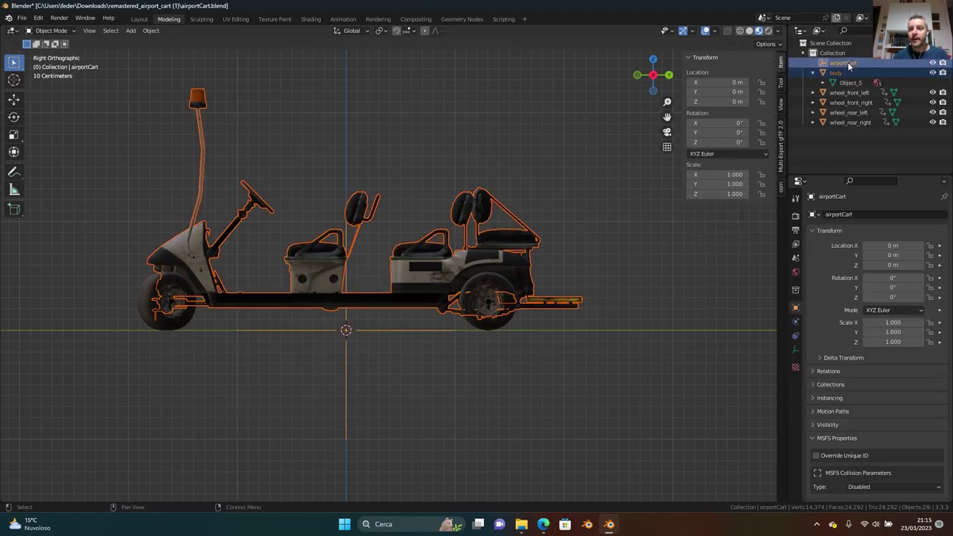
pyautogui.hotkey('ctrl', 'p')
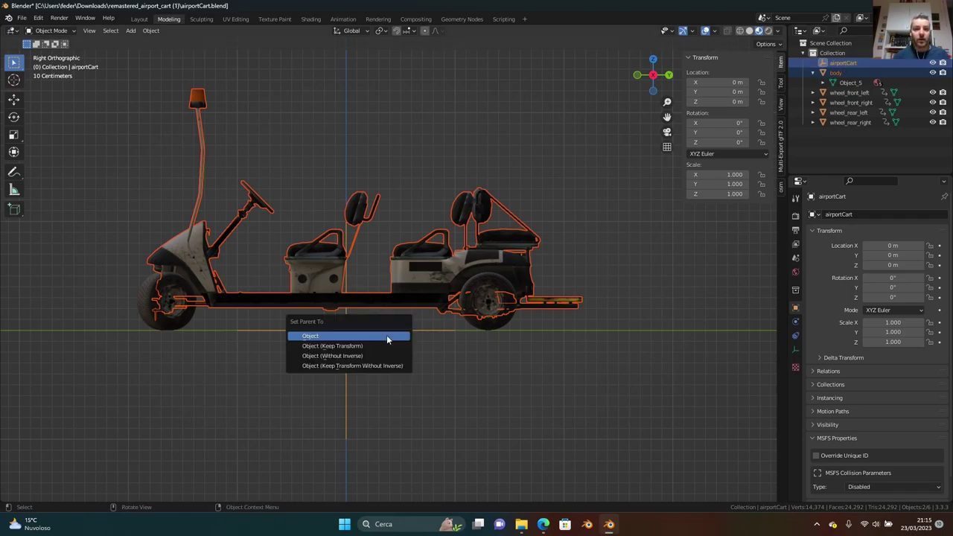
pyautogui.click(386, 336)
pyautogui.click(350, 352)
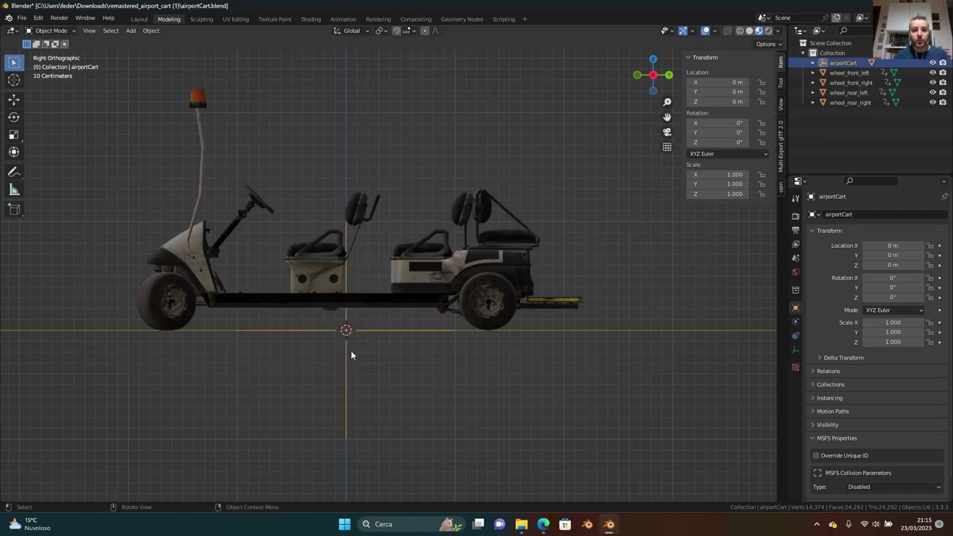
# Parent all four wheels to the body with the Object option
pyautogui.press('space')
pyautogui.press('Escape')
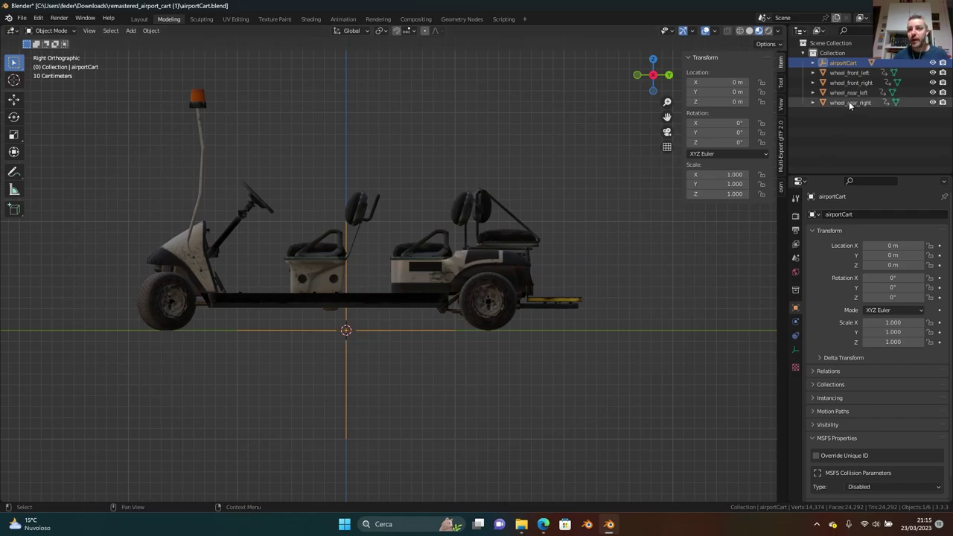
pyautogui.click(814, 62)
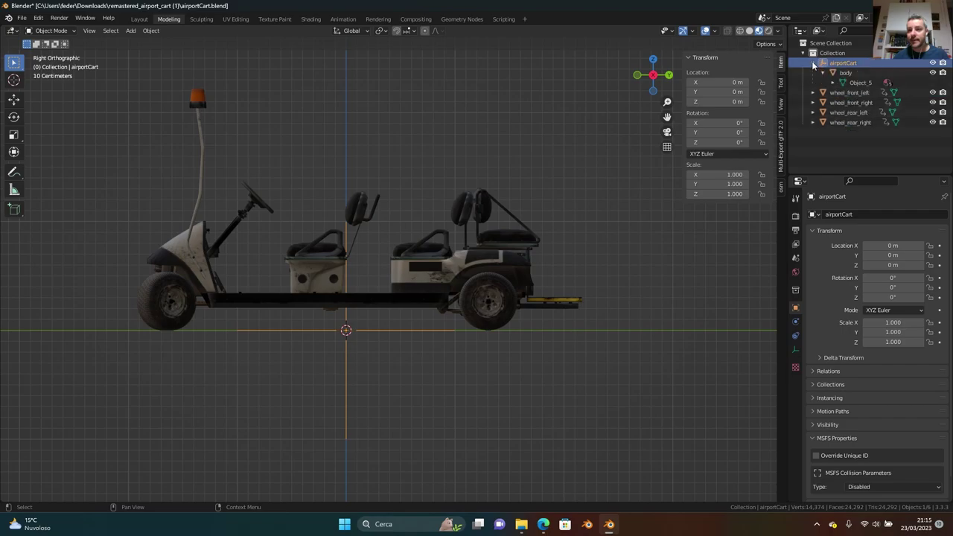
pyautogui.click(842, 123)
pyautogui.keyDown('shift'); pyautogui.click(845, 93); pyautogui.keyUp('shift')
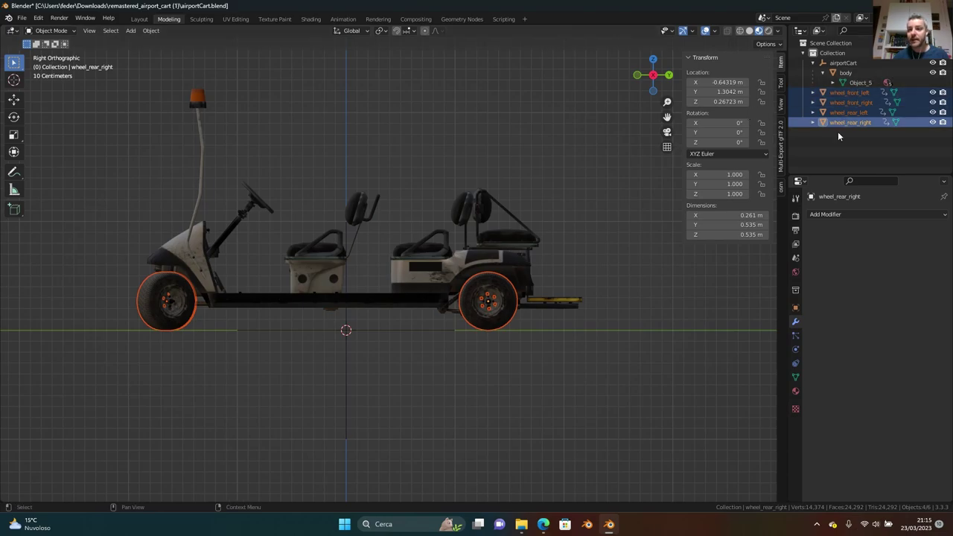
pyautogui.keyDown('ctrl'); pyautogui.click(849, 73); pyautogui.keyUp('ctrl')
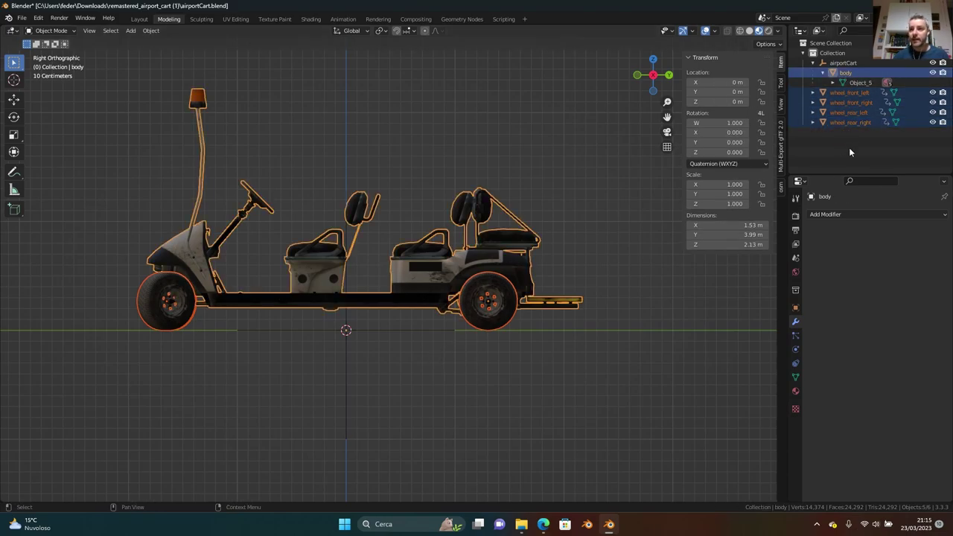
pyautogui.hotkey('ctrl', 'p')
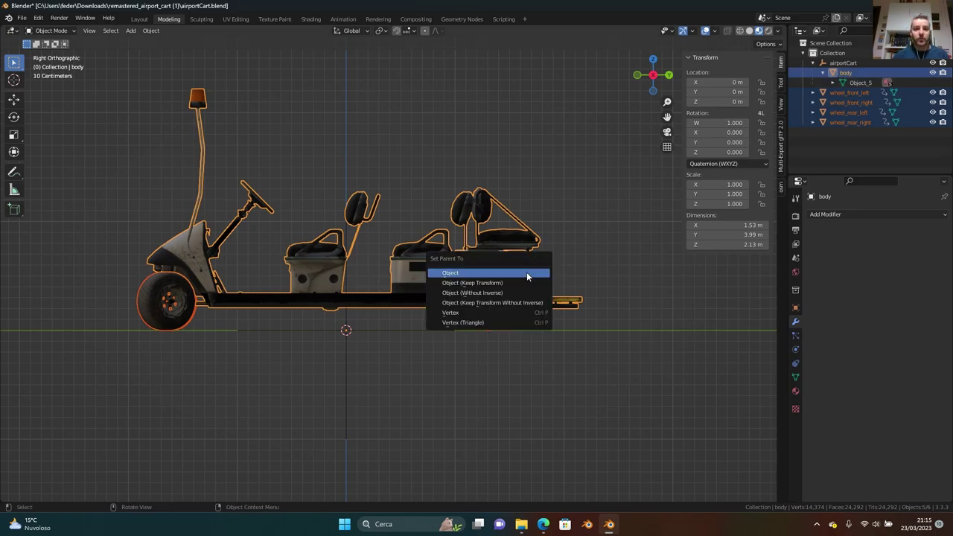
pyautogui.click(527, 273)
pyautogui.click(569, 388)
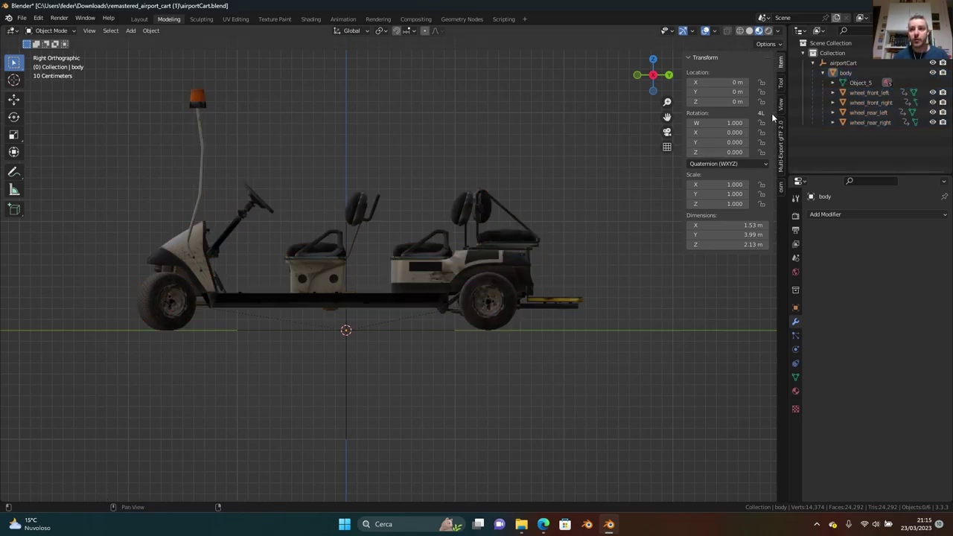
# Try moving the airportCart empty to test whether the body and wheels follow it
pyautogui.click(834, 74)
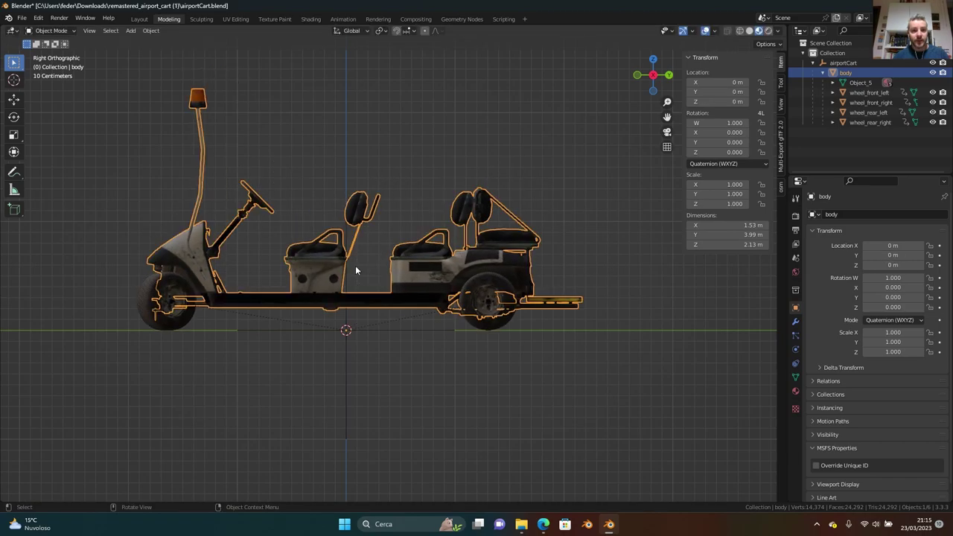
pyautogui.click(347, 355)
pyautogui.press('g')
pyautogui.press('Escape')
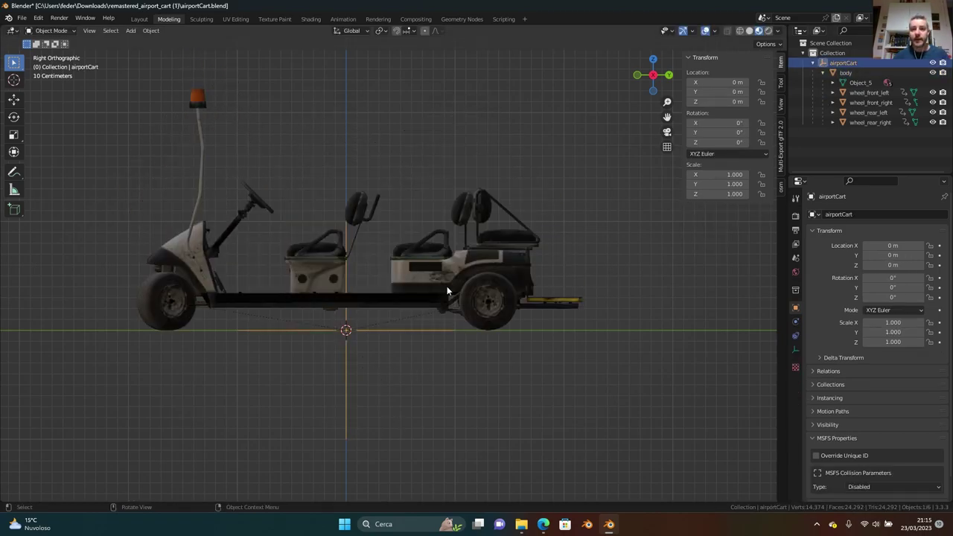
pyautogui.press('g')
pyautogui.press('Escape')
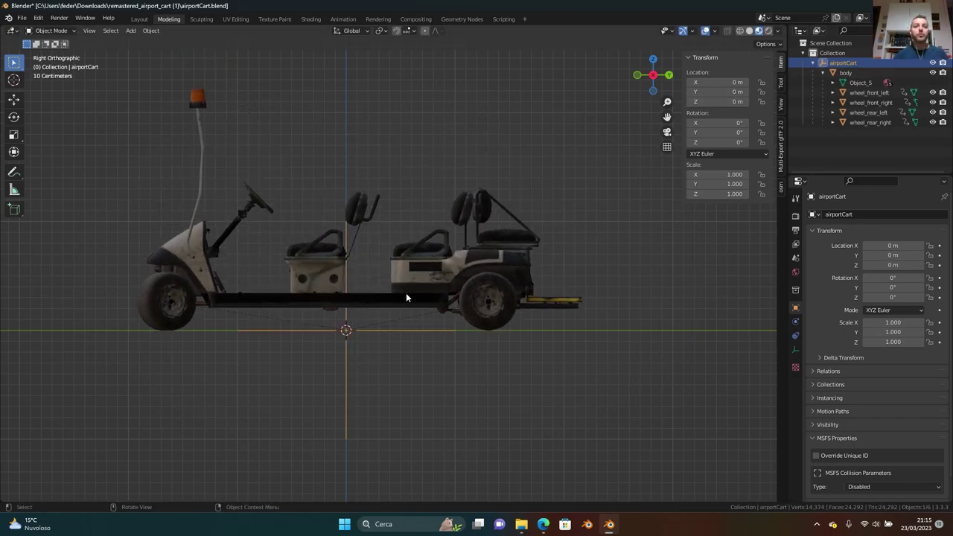
# Place the 3D cursor on the driver's seat by snapping it to a selected part of the body mesh
pyautogui.moveTo(404, 298)
pyautogui.mouseDown(button='middle')
pyautogui.moveTo(400, 319)
pyautogui.moveTo(422, 320)
pyautogui.moveTo(409, 324)
pyautogui.moveTo(396, 301)
pyautogui.mouseUp(button='middle')
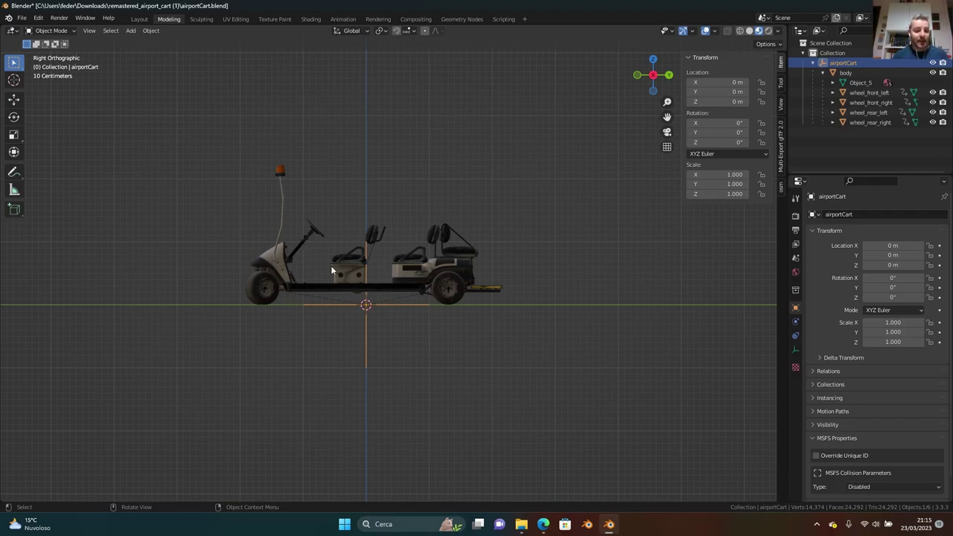
pyautogui.keyDown('alt'); pyautogui.moveTo(330, 265); pyautogui.dragTo(339, 326, button='middle'); pyautogui.keyUp('alt')
pyautogui.scroll(5, 339, 326)
pyautogui.keyDown('shift'); pyautogui.moveTo(327, 290); pyautogui.dragTo(404, 286, button='middle'); pyautogui.keyUp('shift')
pyautogui.click(404, 286)
pyautogui.press('Tab')
pyautogui.click(429, 295)
pyautogui.hotkey('ctrl', 'Tab')
pyautogui.click(443, 361)
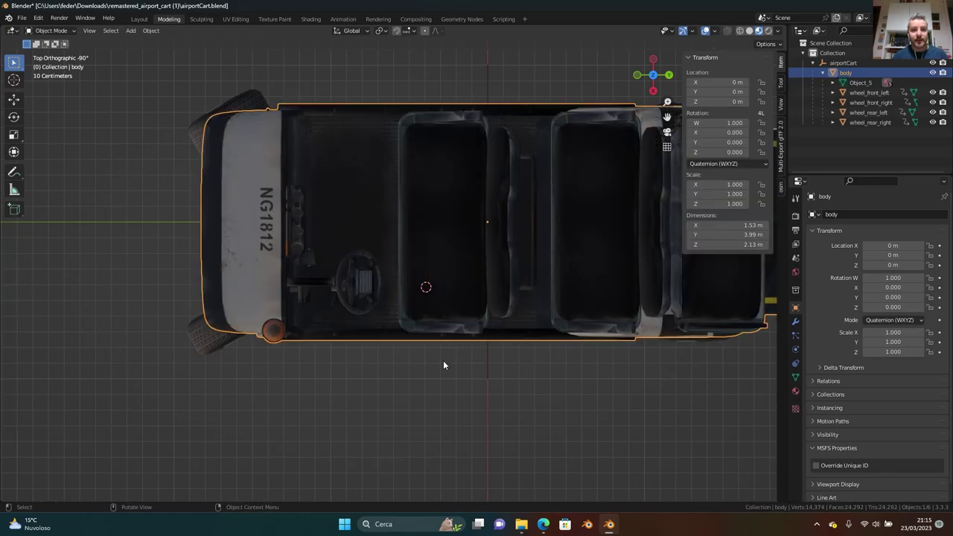
# Add a Plain Axes empty at the 3D cursor and lower it along Z by about 0.45 m to the cart floor
pyautogui.keyDown('alt'); pyautogui.moveTo(443, 360); pyautogui.dragTo(461, 249, button='middle'); pyautogui.keyUp('alt')
pyautogui.click(131, 30)
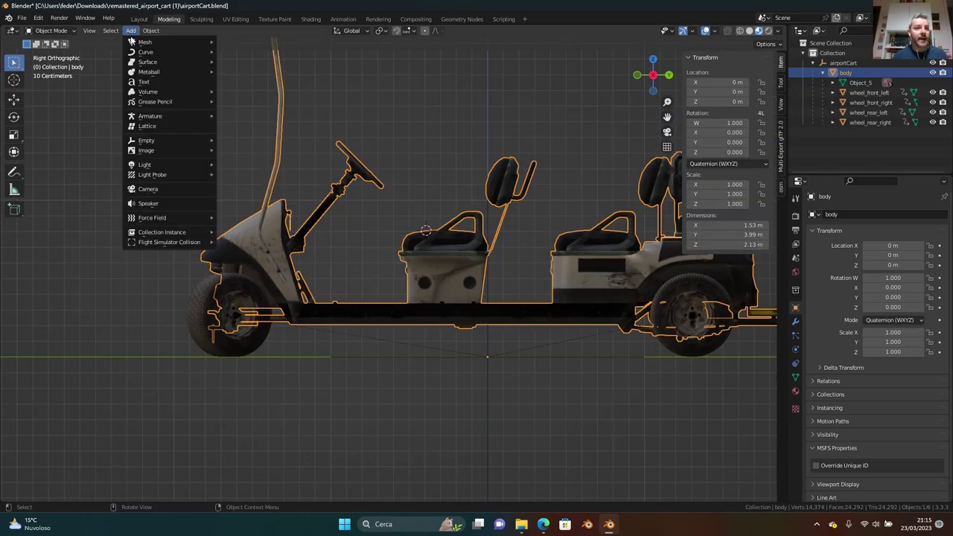
pyautogui.moveTo(186, 143)
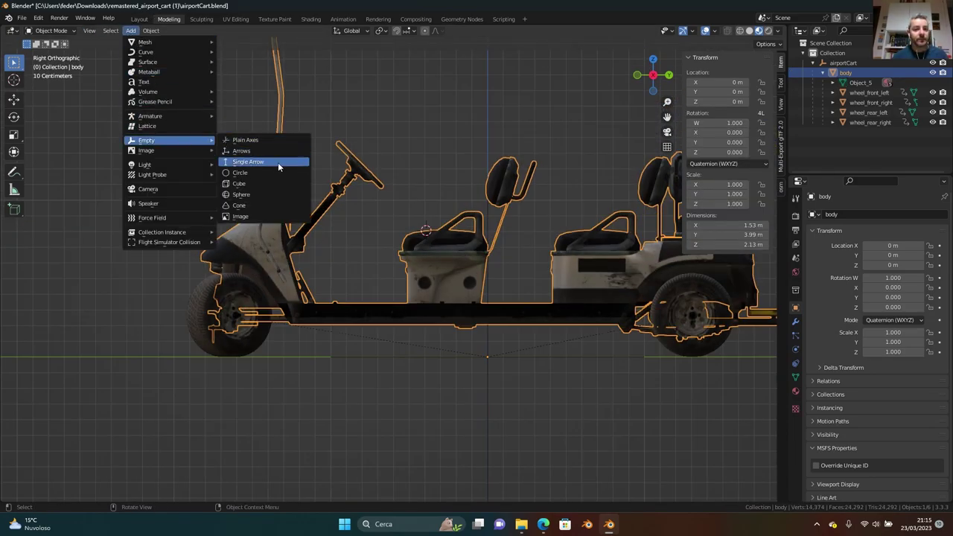
pyautogui.click(300, 140)
pyautogui.keyDown('shift'); pyautogui.moveTo(374, 176); pyautogui.dragTo(272, 152, button='middle'); pyautogui.keyUp('shift')
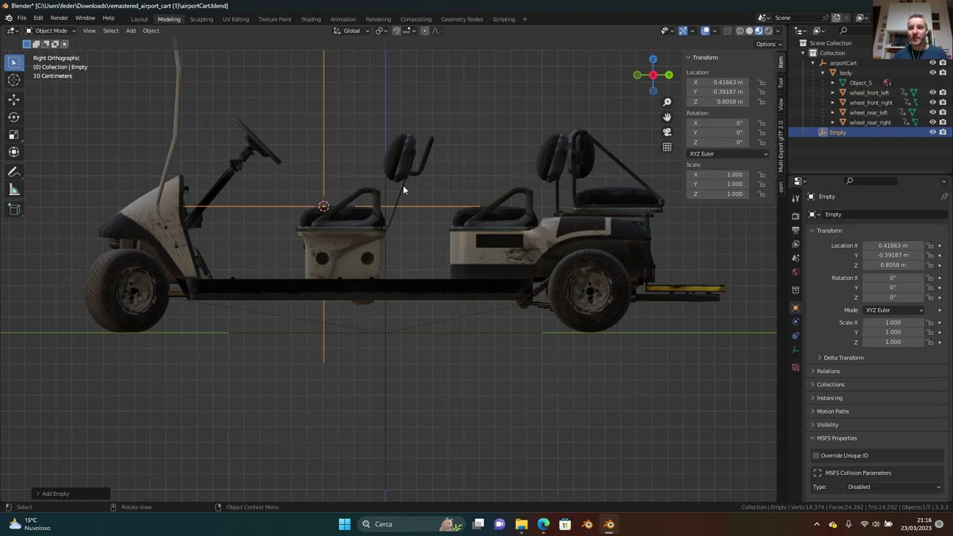
pyautogui.press('g')
pyautogui.press('z')
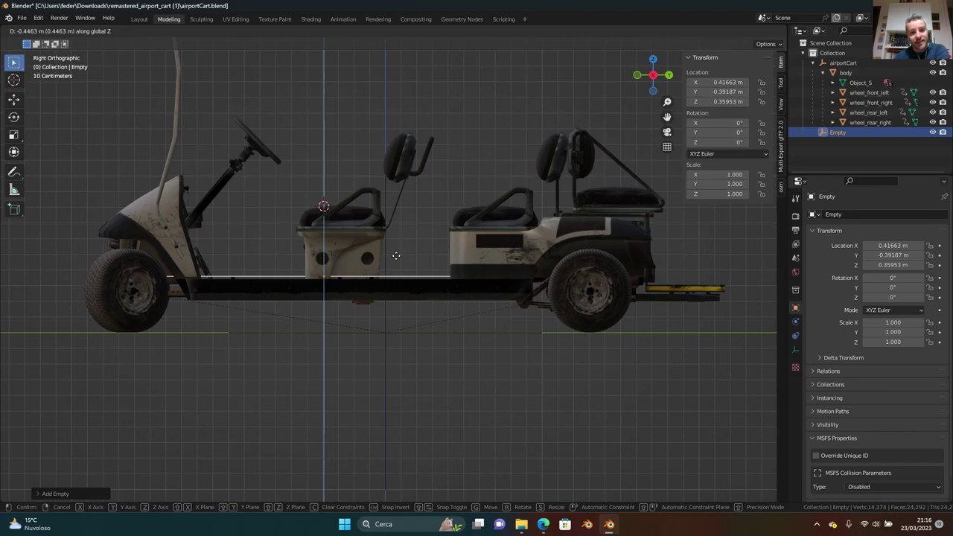
pyautogui.click(397, 260)
pyautogui.moveTo(385, 248); pyautogui.dragTo(394, 268, button='middle')
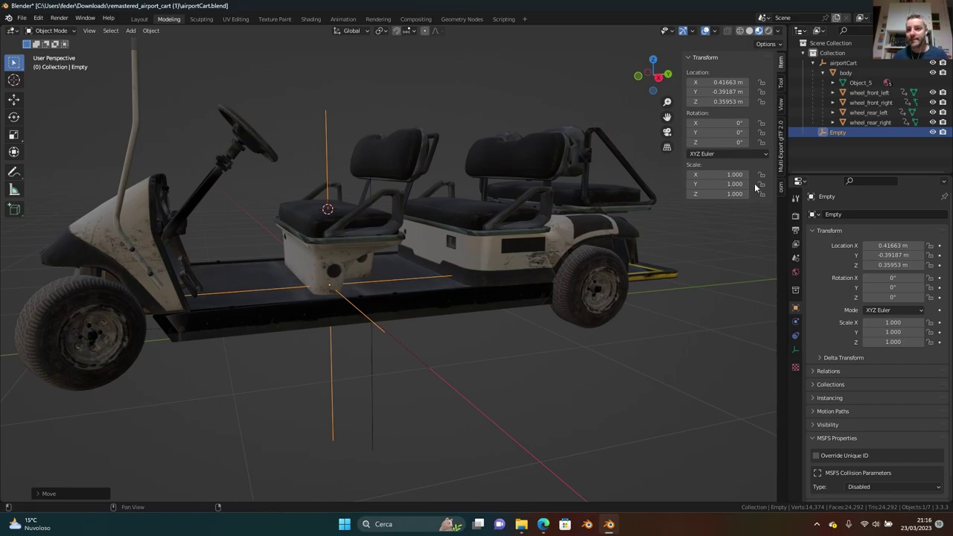
# Rename the new empty at the driver's seat as PILOT_0
pyautogui.doubleClick(851, 135)
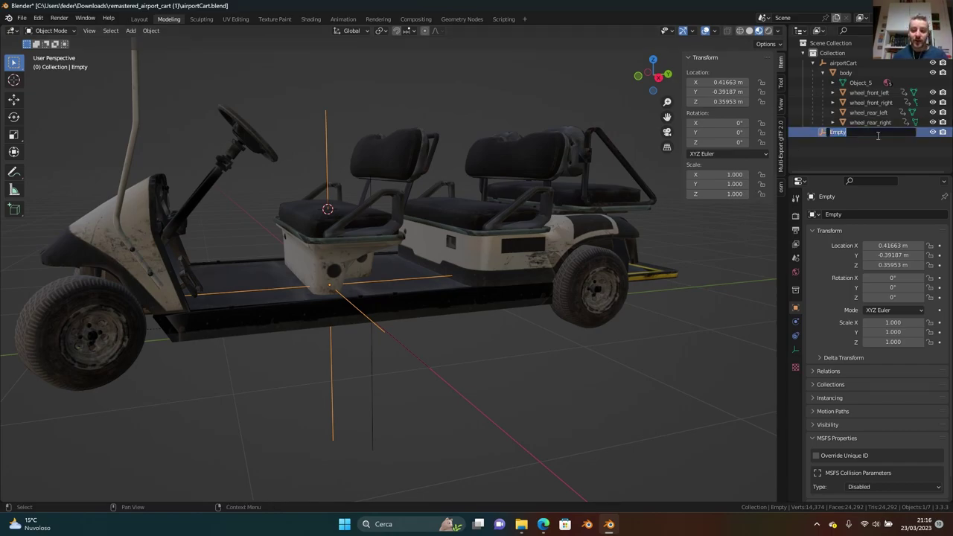
pyautogui.write('PILOT_')
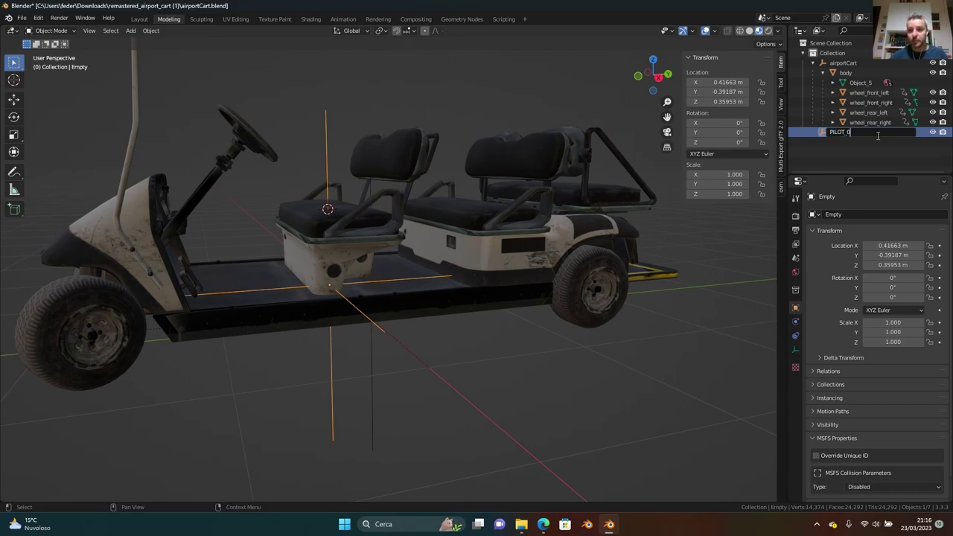
pyautogui.write(' 0')
pyautogui.press('Return')
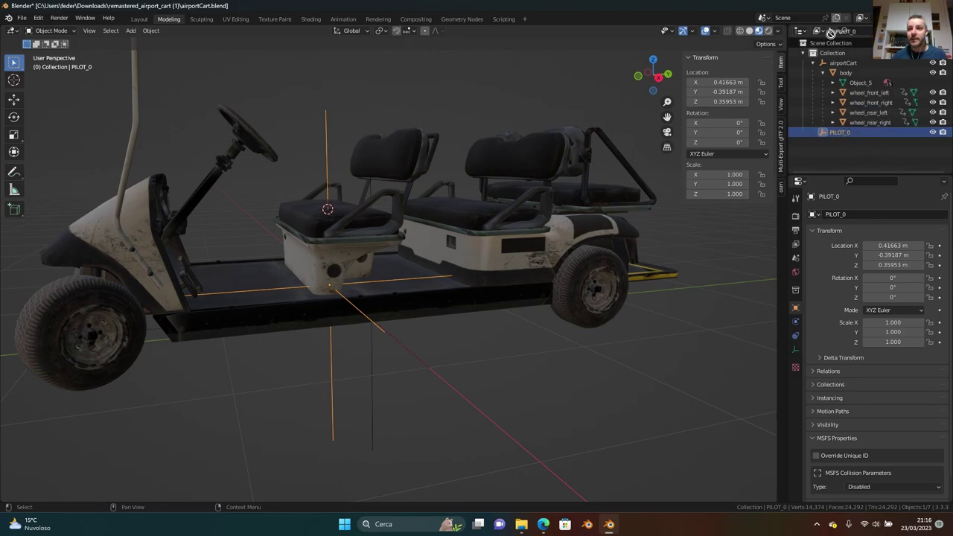
# Parent the PILOT_0 empty to the body with the Object option and save the file
pyautogui.moveTo(387, 269); pyautogui.dragTo(351, 265, button='middle')
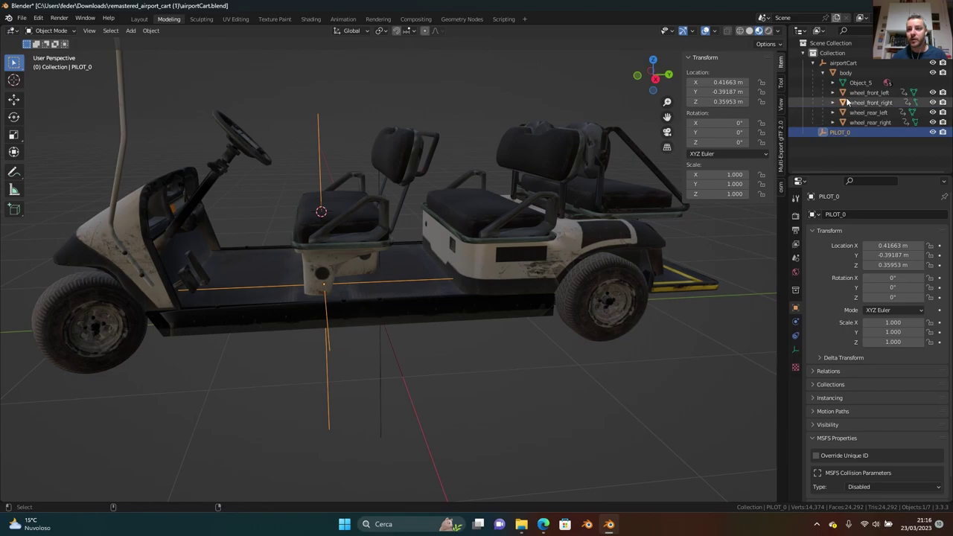
pyautogui.click(847, 73)
pyautogui.hotkey('ctrl', 'p')
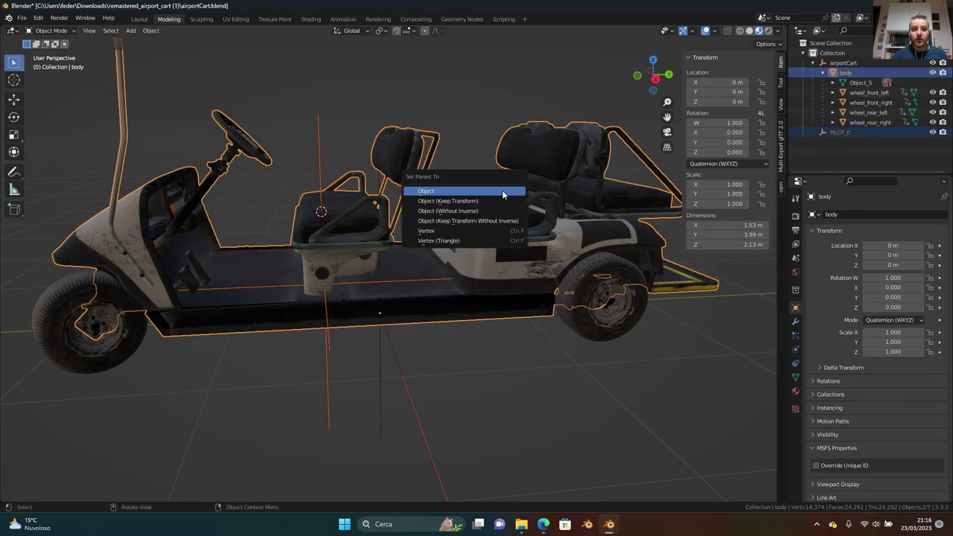
pyautogui.click(504, 193)
pyautogui.scroll(-5, 503, 213)
pyautogui.click(507, 329)
pyautogui.click(429, 240)
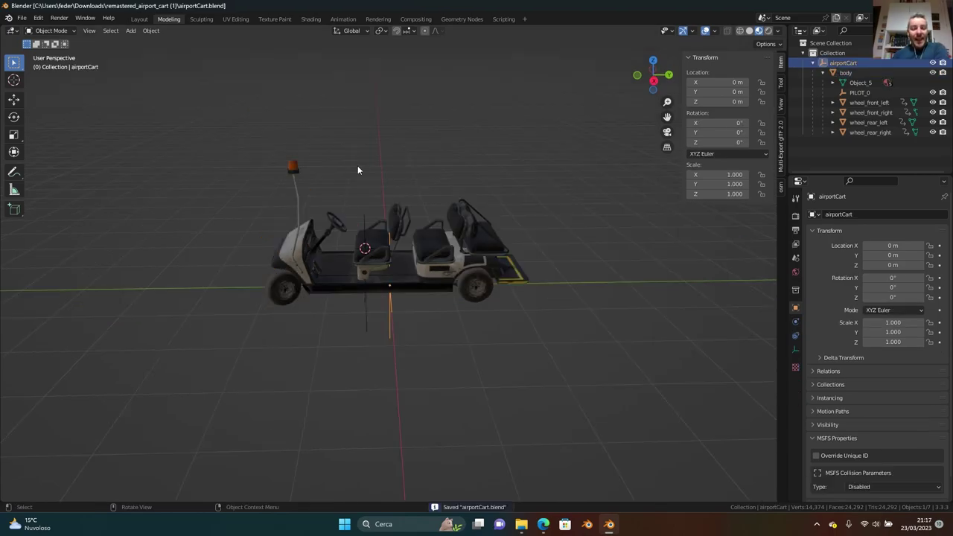
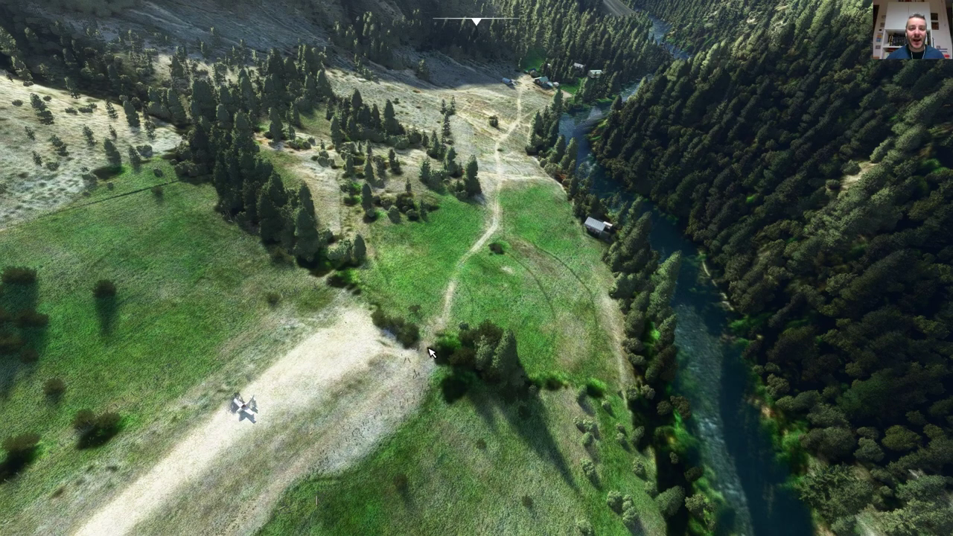
# Switch to Microsoft Flight Simulator and create a new developer project named loonCart
pyautogui.click(524, 89)
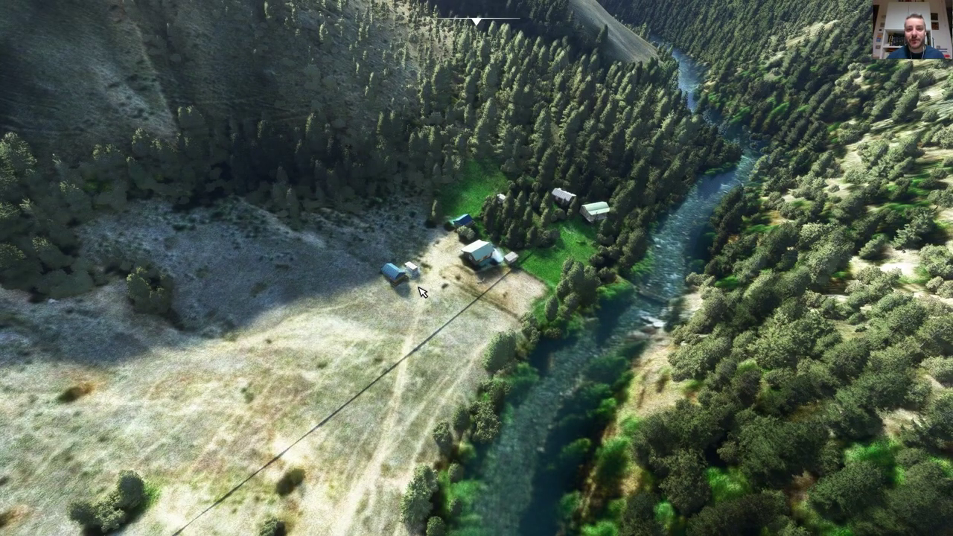
pyautogui.click(452, 379)
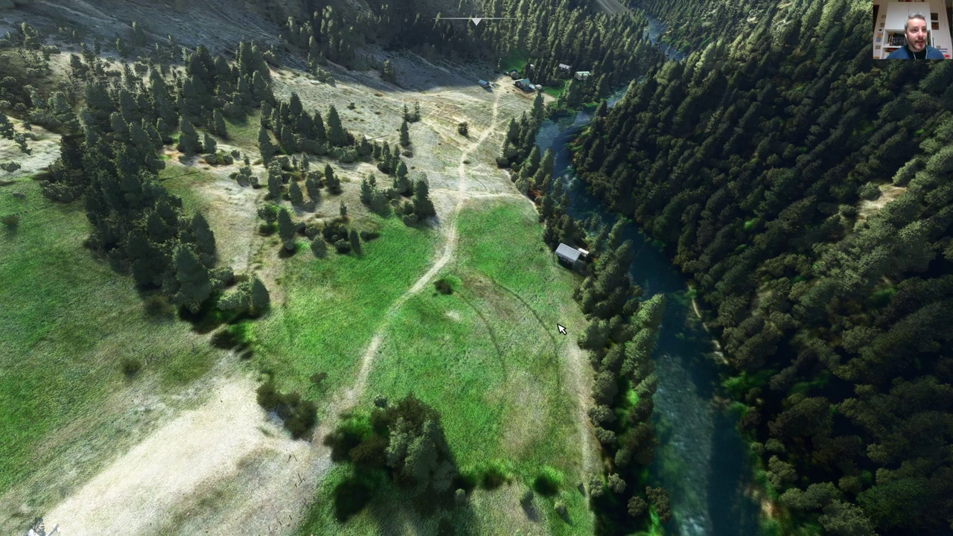
pyautogui.moveTo(142, 6)
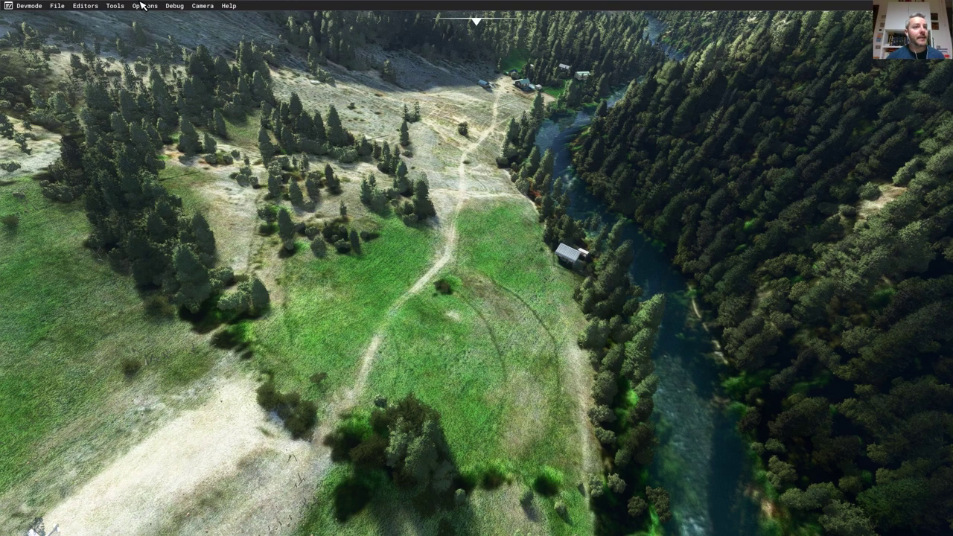
pyautogui.click(57, 5)
pyautogui.click(69, 21)
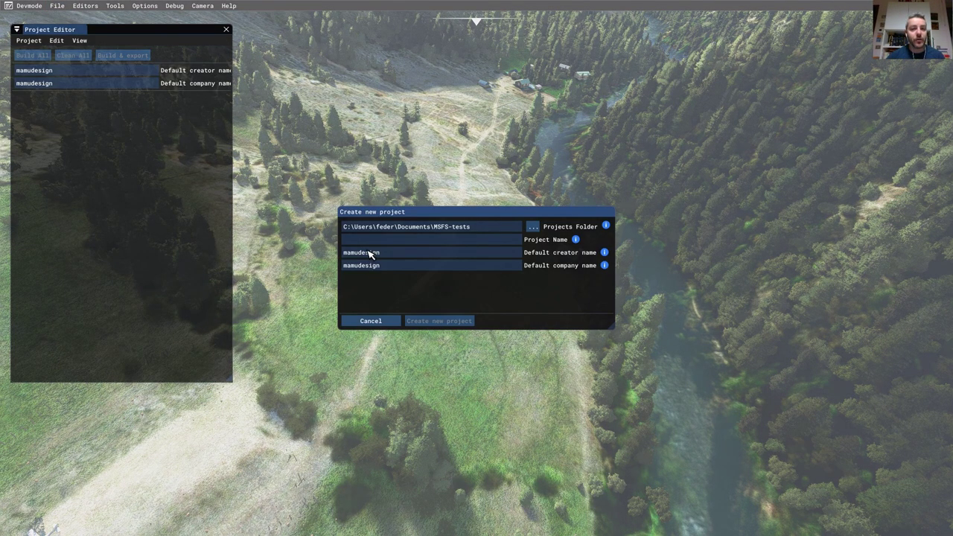
pyautogui.click(376, 241)
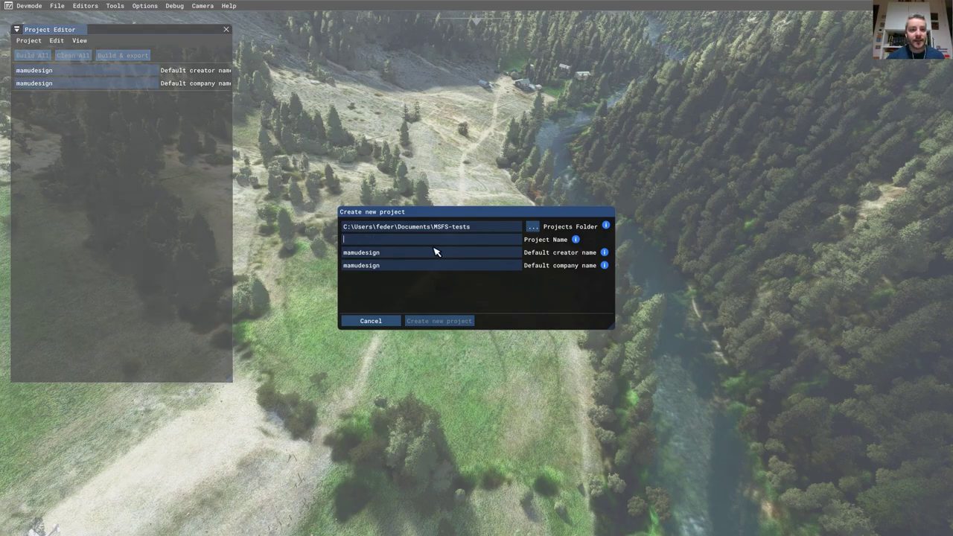
pyautogui.write('loonCart')
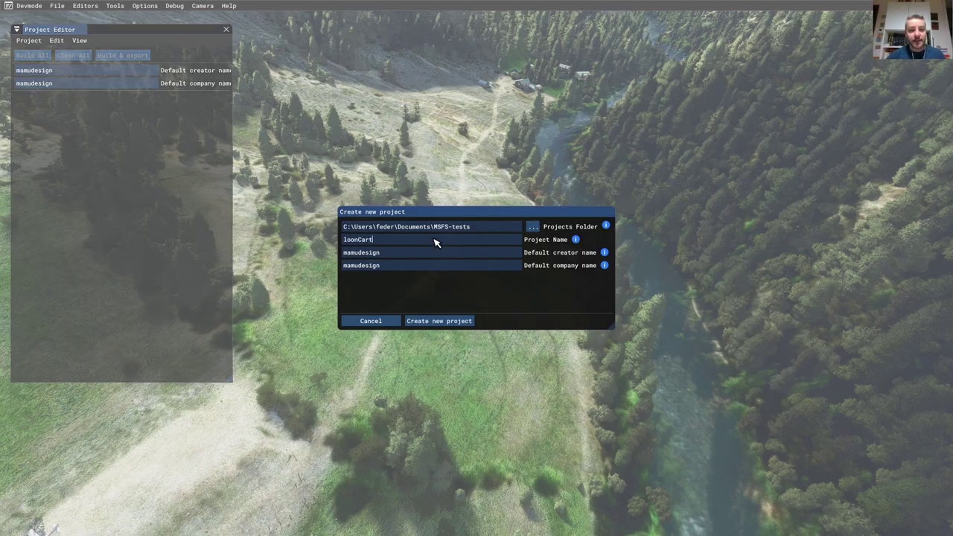
pyautogui.click(436, 321)
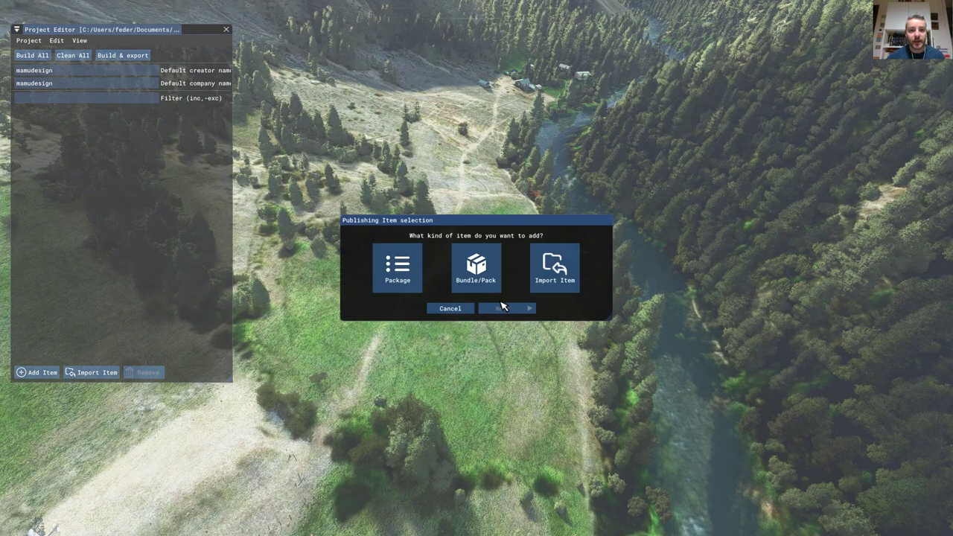
# Add a custom package with display title lowerLoon, package name lowerloon and content type SCENERY
pyautogui.click(398, 268)
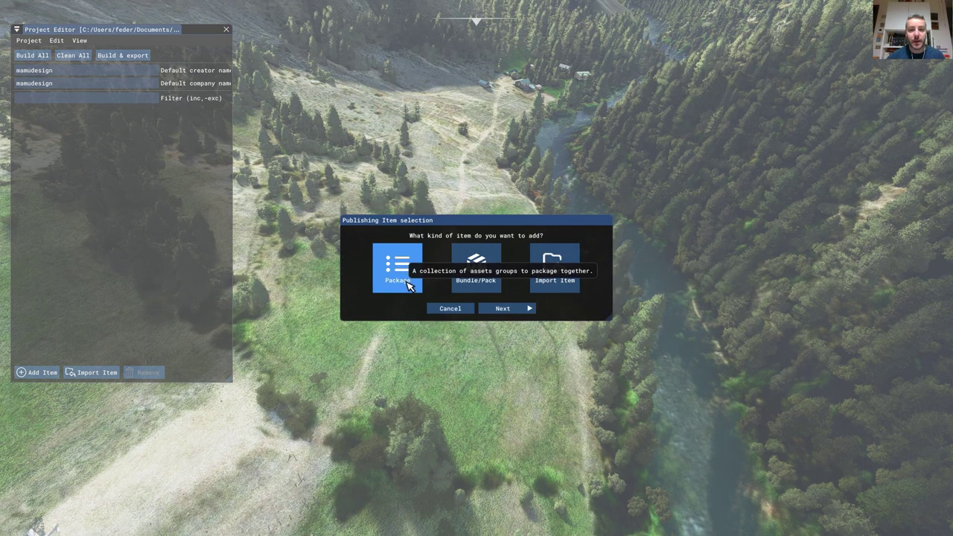
pyautogui.click(515, 311)
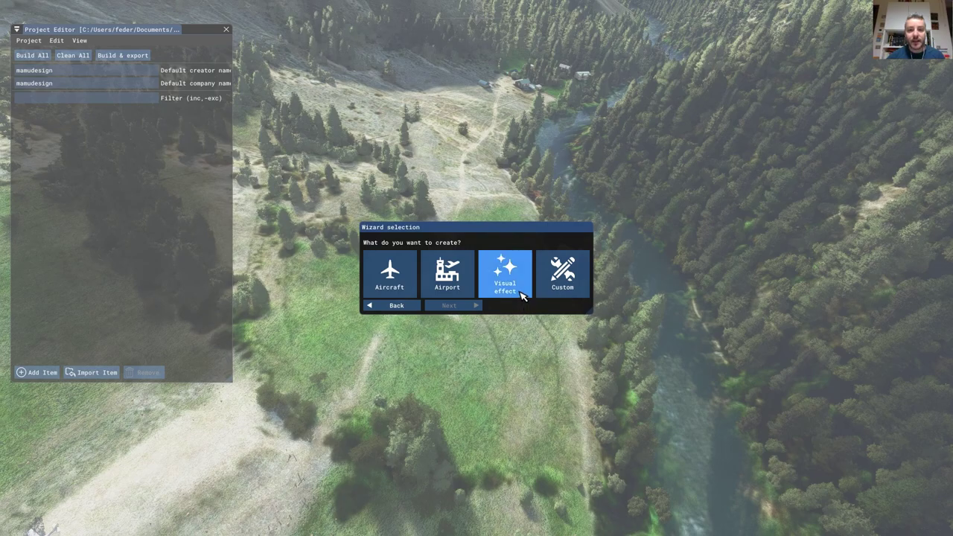
pyautogui.click(560, 276)
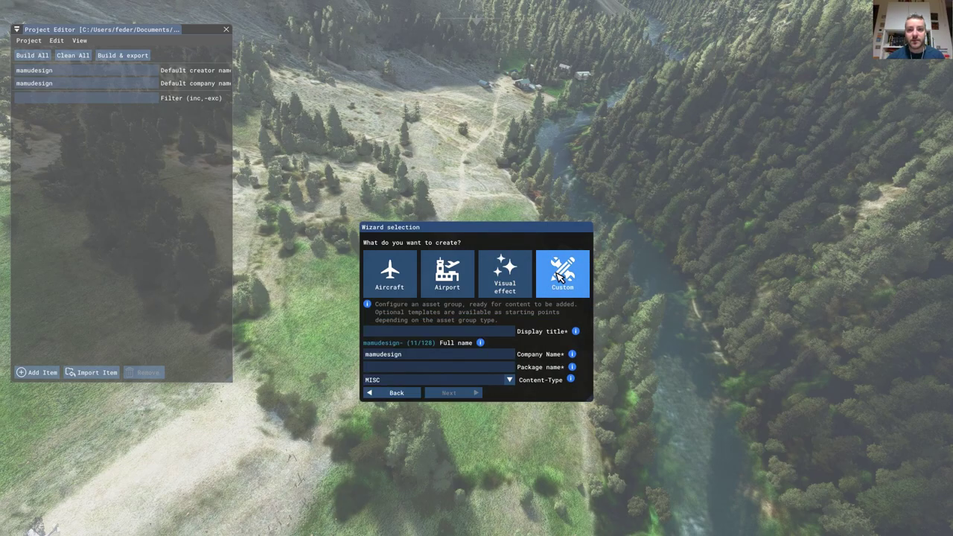
pyautogui.click(448, 332)
pyautogui.write('lowerLoon')
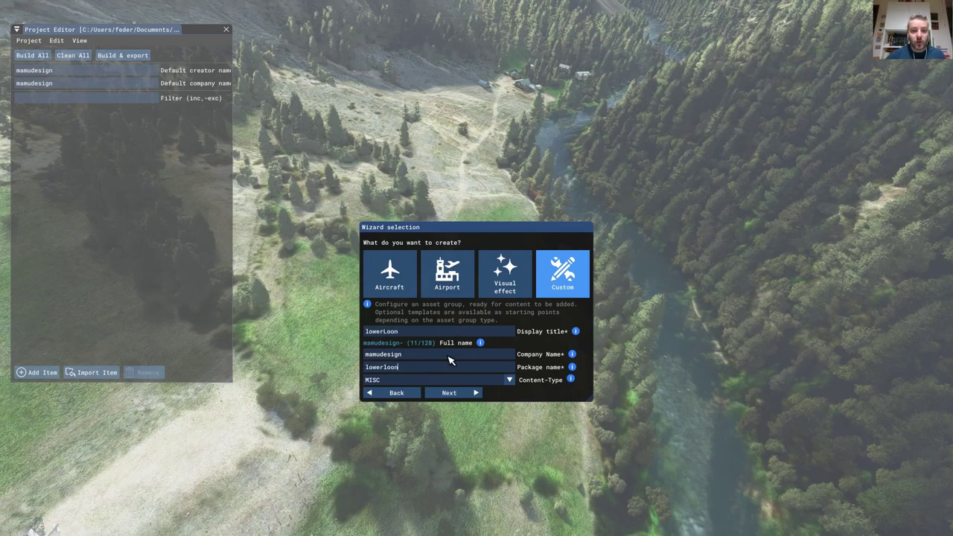
pyautogui.click(462, 380)
pyautogui.click(419, 414)
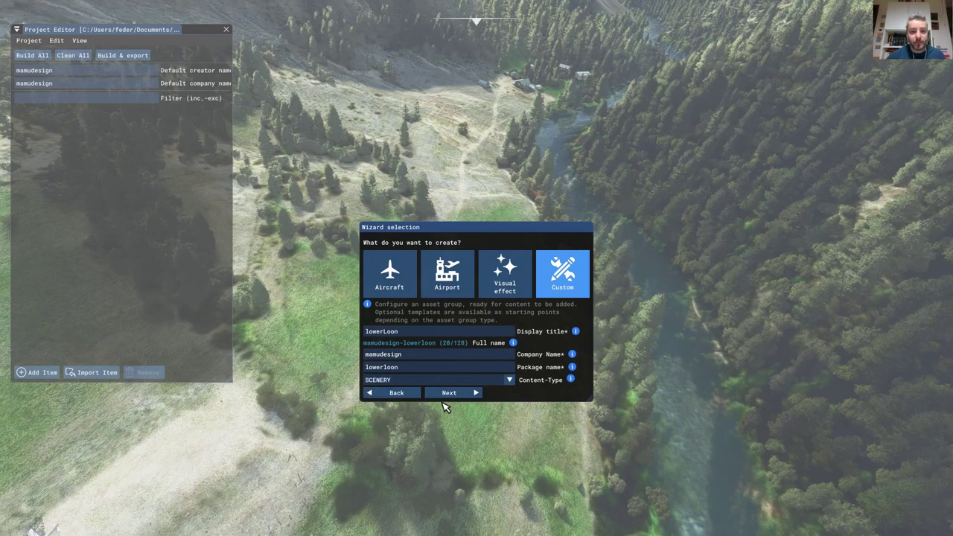
pyautogui.click(452, 395)
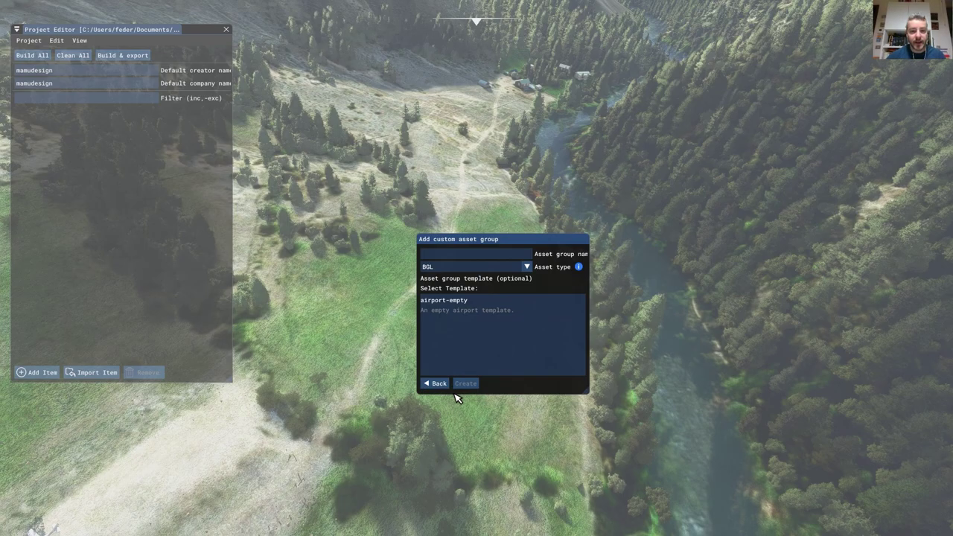
# Create a BGL asset group named lowerLoom-placement without a template
pyautogui.click(462, 267)
pyautogui.click(450, 281)
pyautogui.click(461, 257)
pyautogui.write('lowerLoomp')
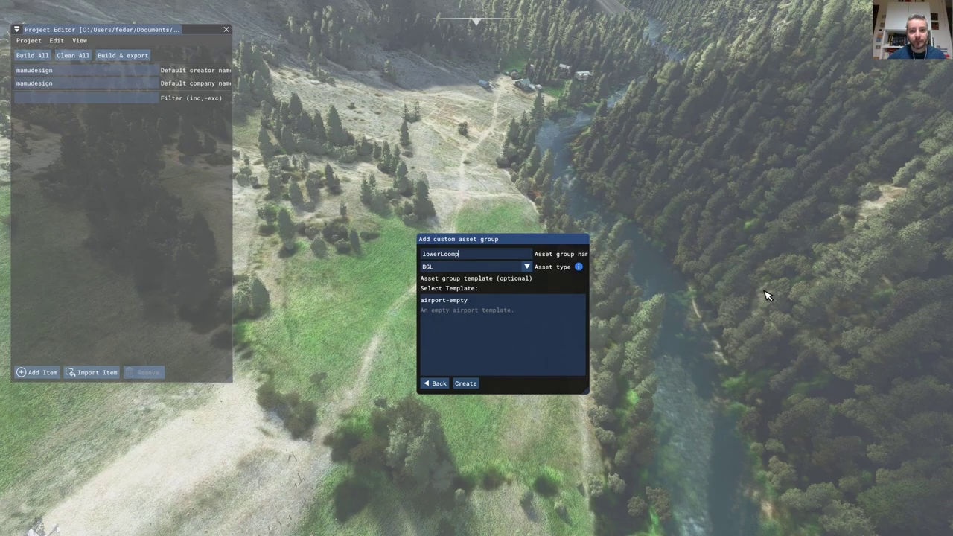
pyautogui.write('-placement')
pyautogui.click(467, 384)
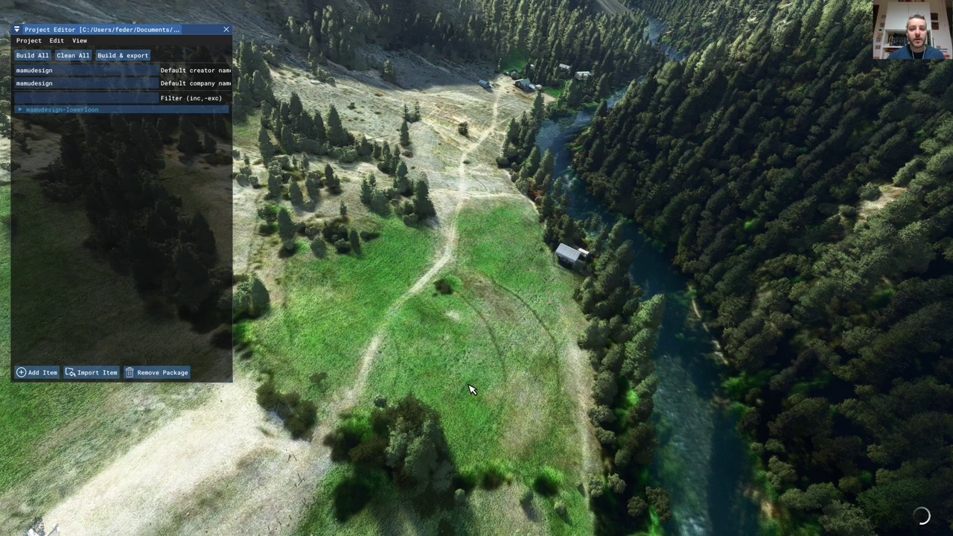
# Expand the mamudesign-lowerloon package and show its properties in the Inspector
pyautogui.click(59, 110)
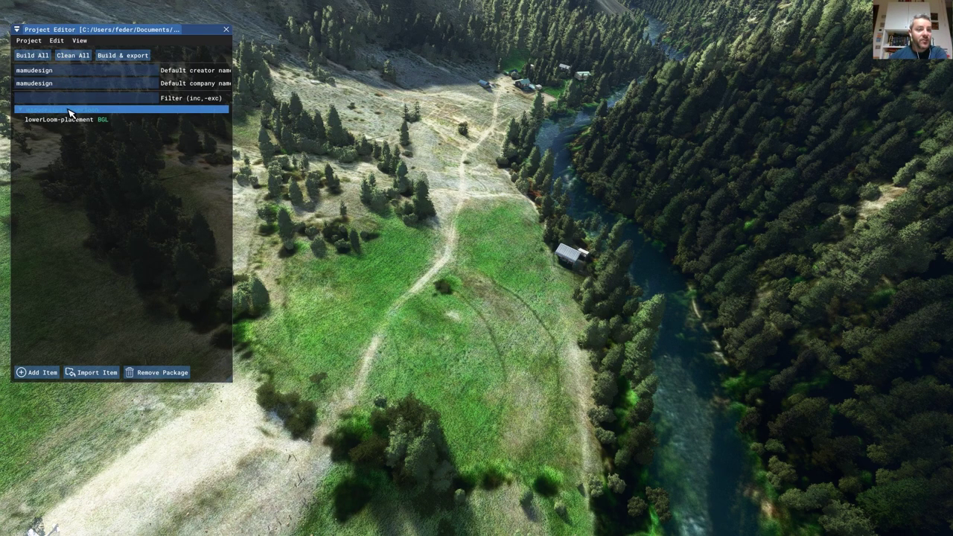
pyautogui.click(79, 40)
pyautogui.click(87, 56)
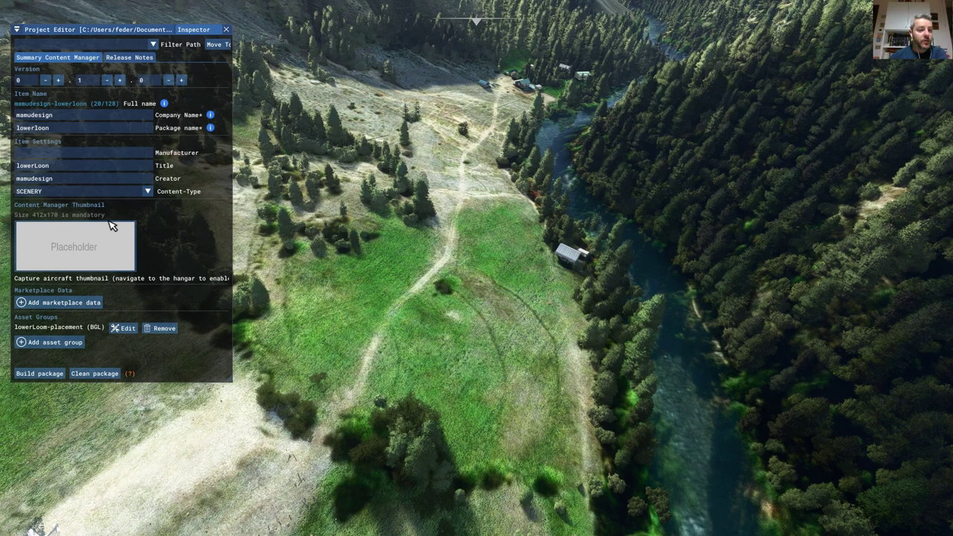
# Add a custom asset group of type SimObject named c53-cart to the package, without a template
pyautogui.click(60, 344)
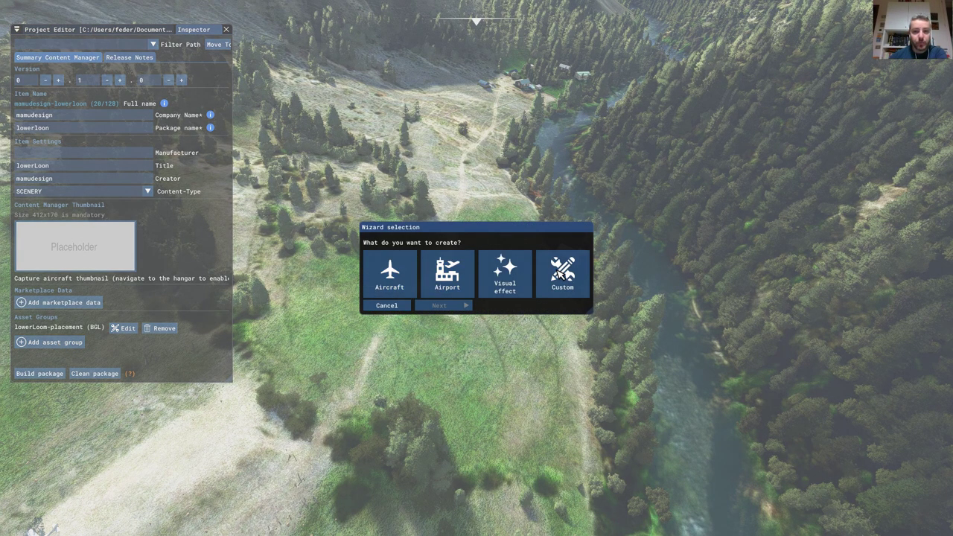
pyautogui.click(561, 274)
pyautogui.click(442, 331)
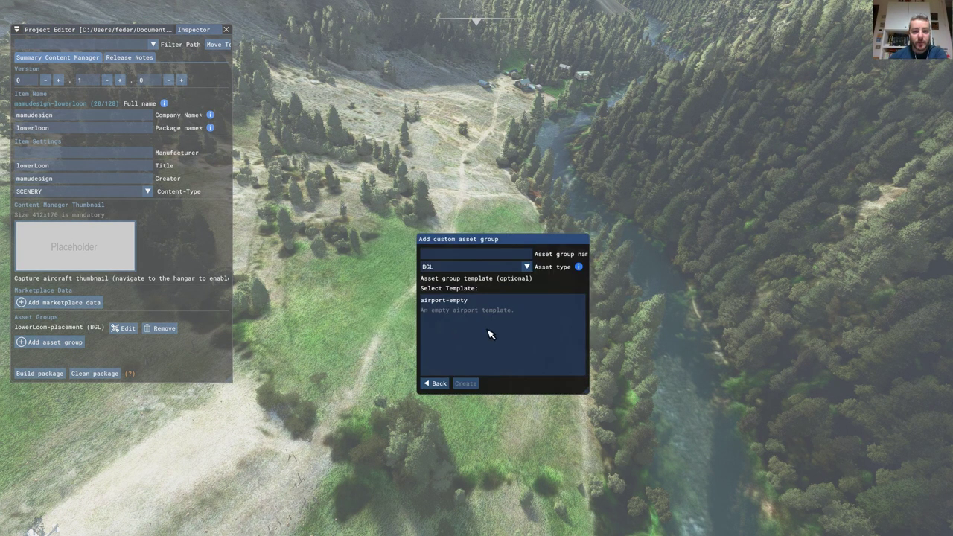
pyautogui.click(517, 268)
pyautogui.scroll(-5, 492, 328)
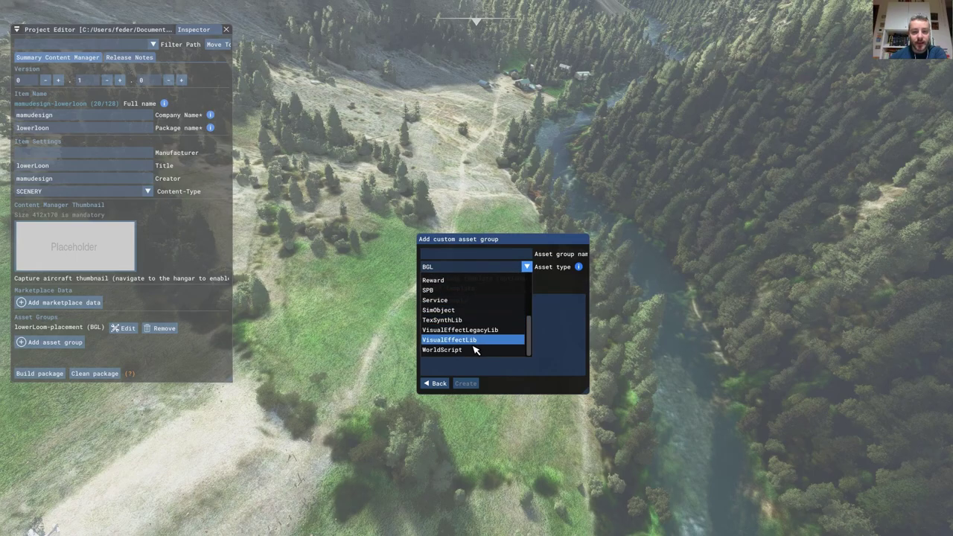
pyautogui.click(468, 310)
pyautogui.click(491, 254)
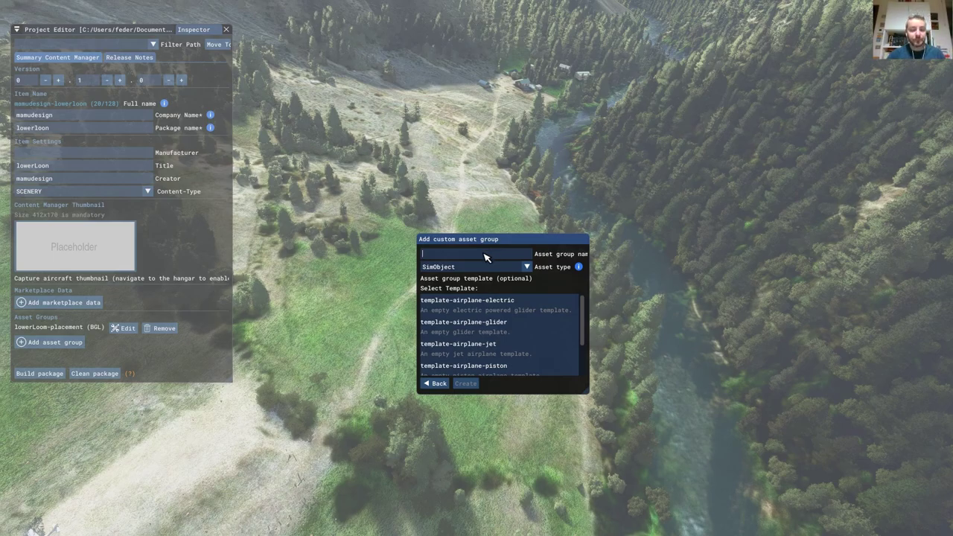
pyautogui.write('lo')
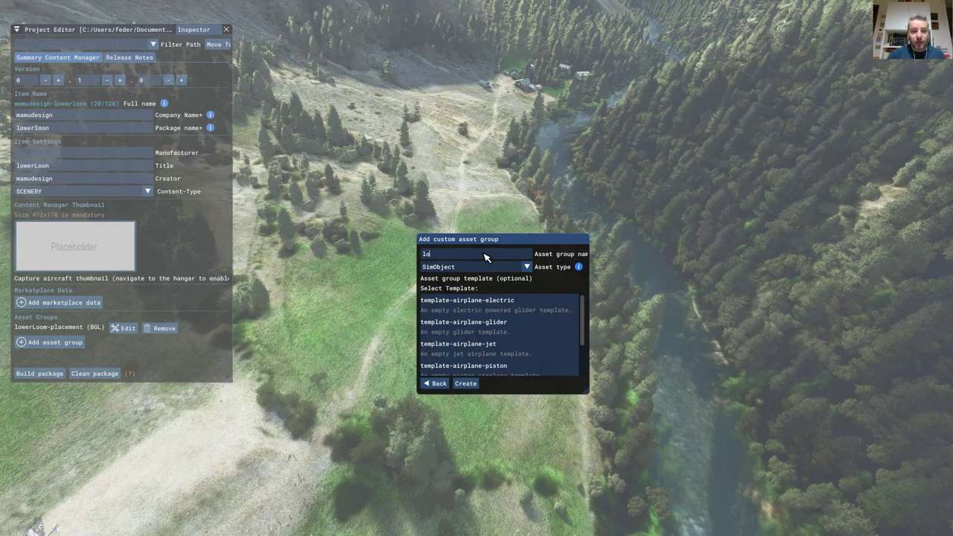
pyautogui.write('onc53-cart')
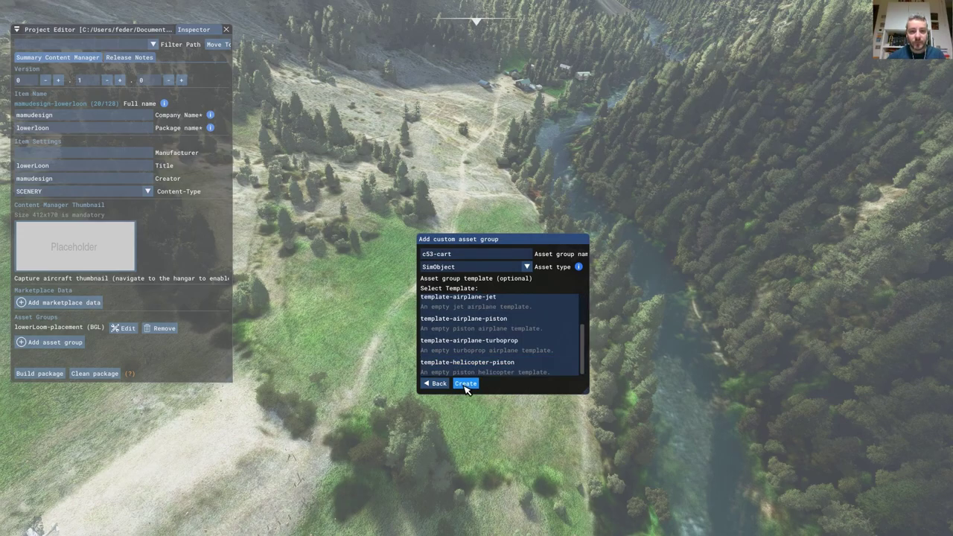
pyautogui.click(465, 384)
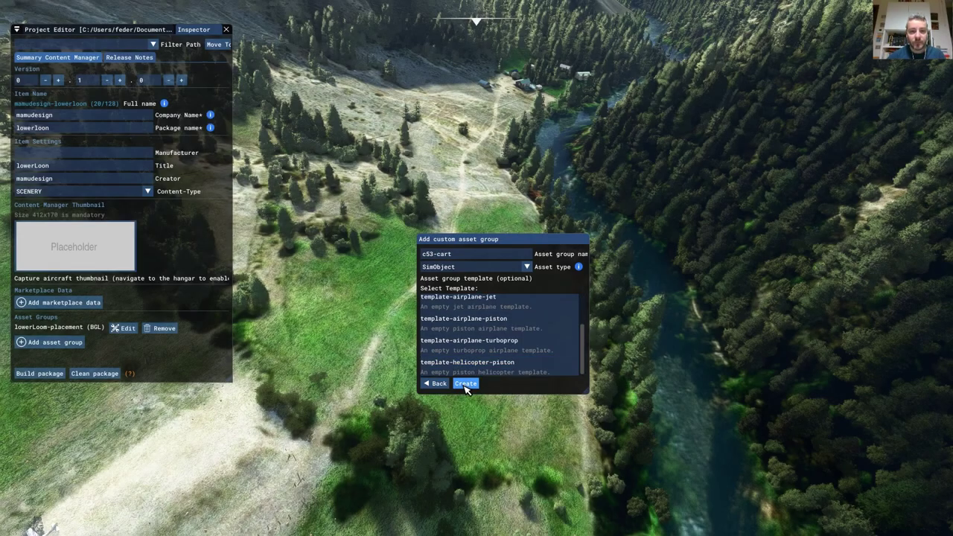
# Browse for the c53-cart group's AssetDir and create a GroundVehicles folder inside PackageSources\SimObjects
pyautogui.click(101, 30)
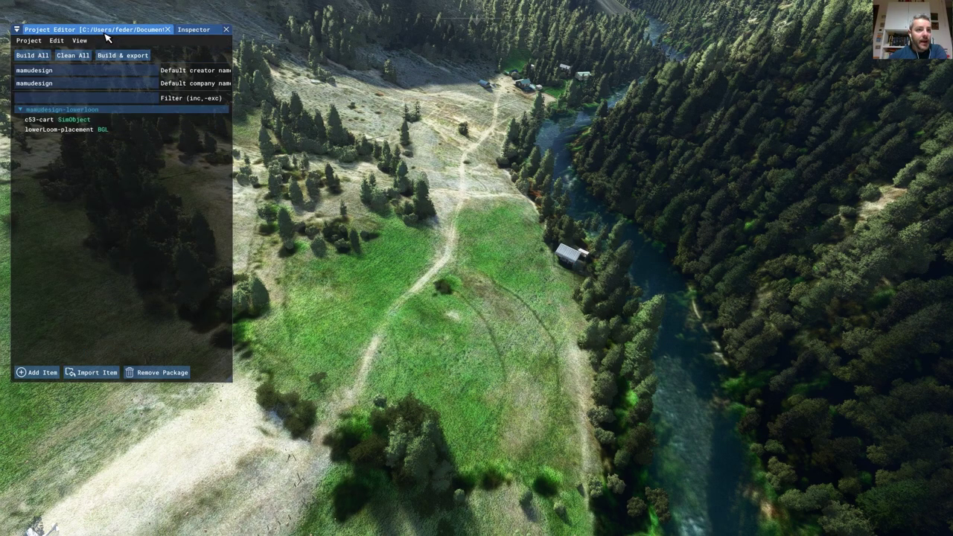
pyautogui.click(196, 30)
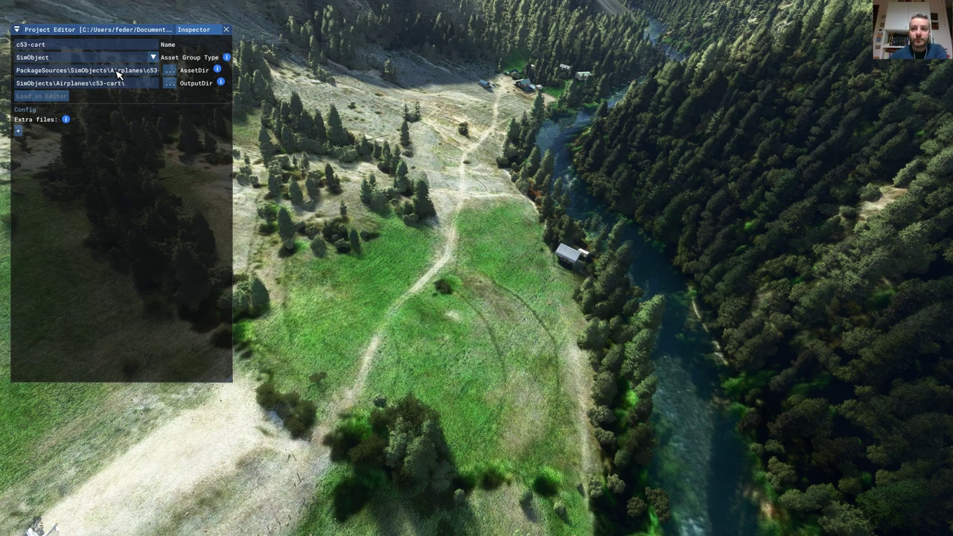
pyautogui.click(170, 70)
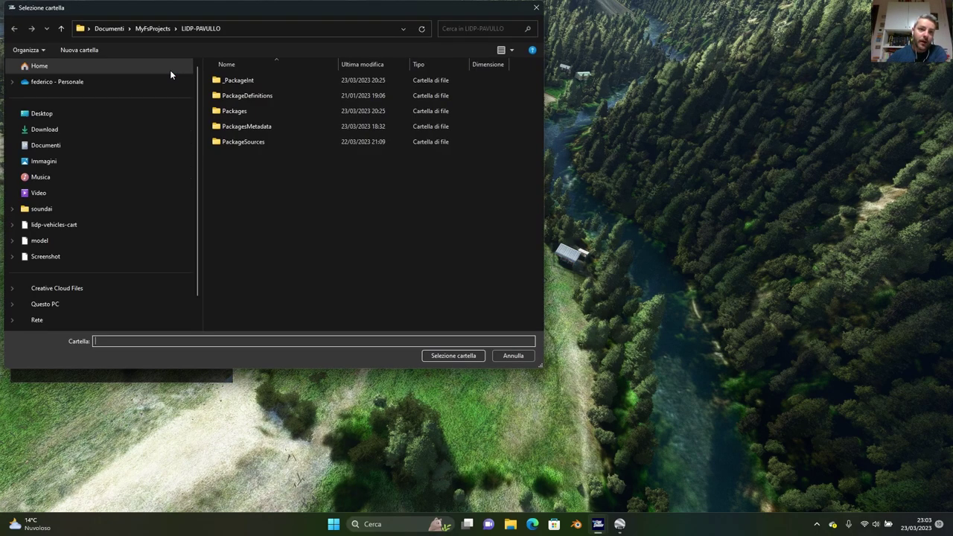
pyautogui.doubleClick(246, 141)
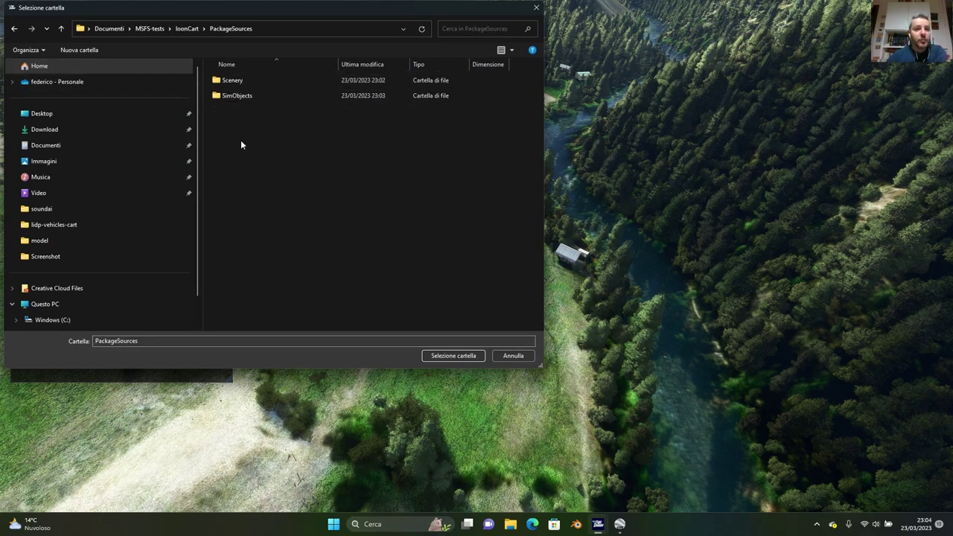
pyautogui.click(254, 96)
pyautogui.doubleClick(250, 96)
pyautogui.click(101, 51)
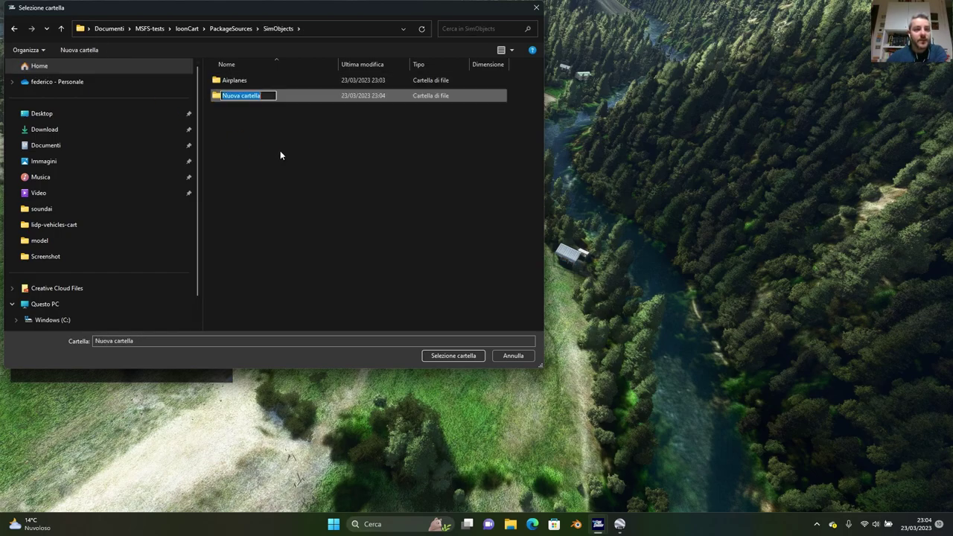
pyautogui.write('GroundVec')
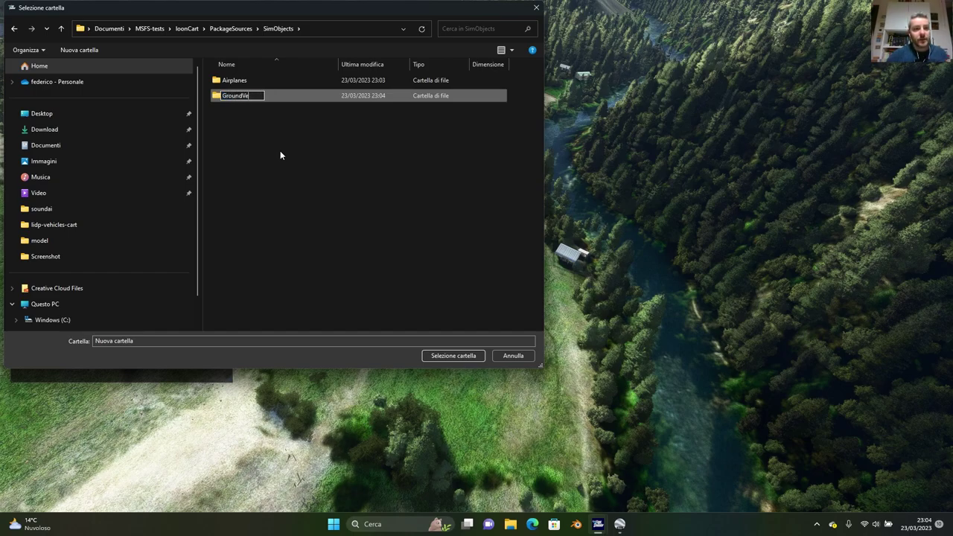
pyautogui.press('BackSpace')
pyautogui.write('hicles')
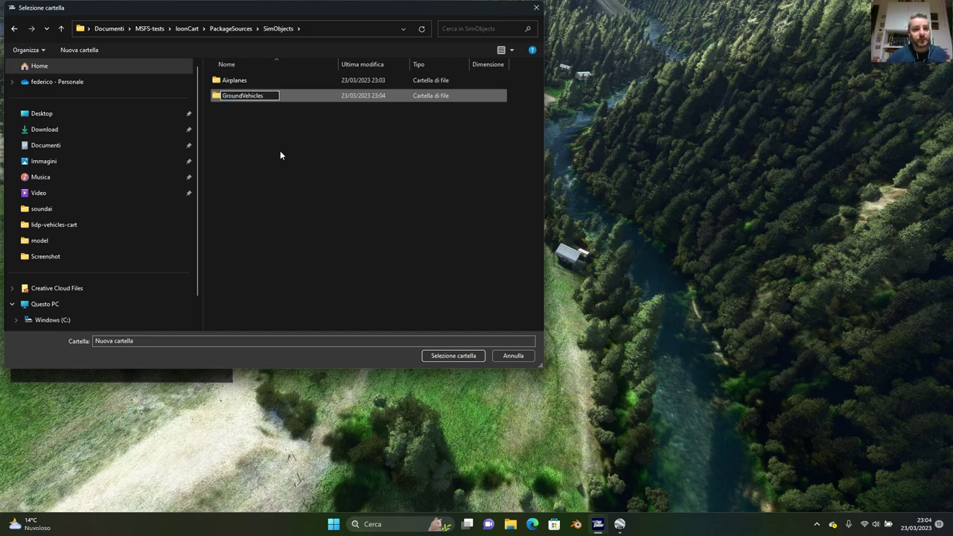
pyautogui.press('Return')
# Create a c53-cart subfolder in GroundVehicles and choose it as the asset group's AssetDir
pyautogui.doubleClick(251, 100)
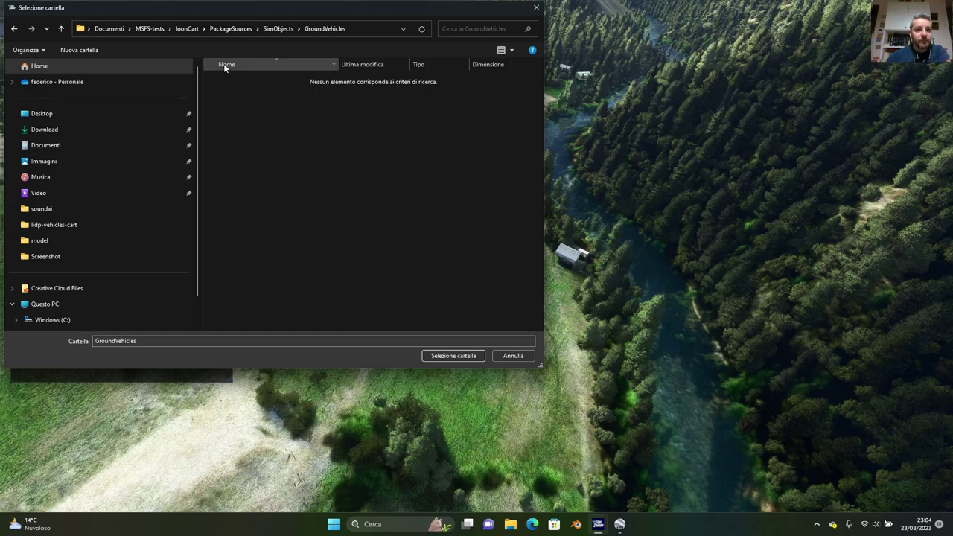
pyautogui.click(99, 52)
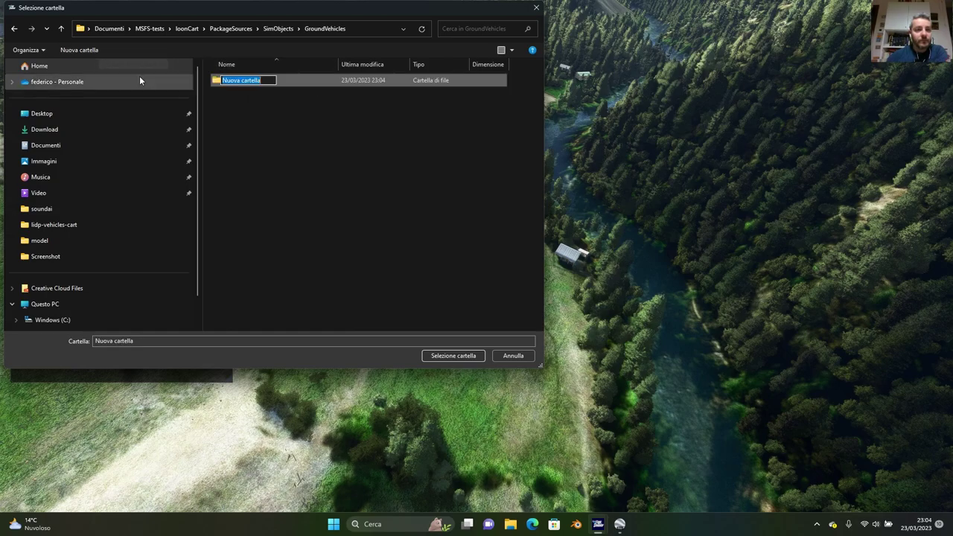
pyautogui.write('c5')
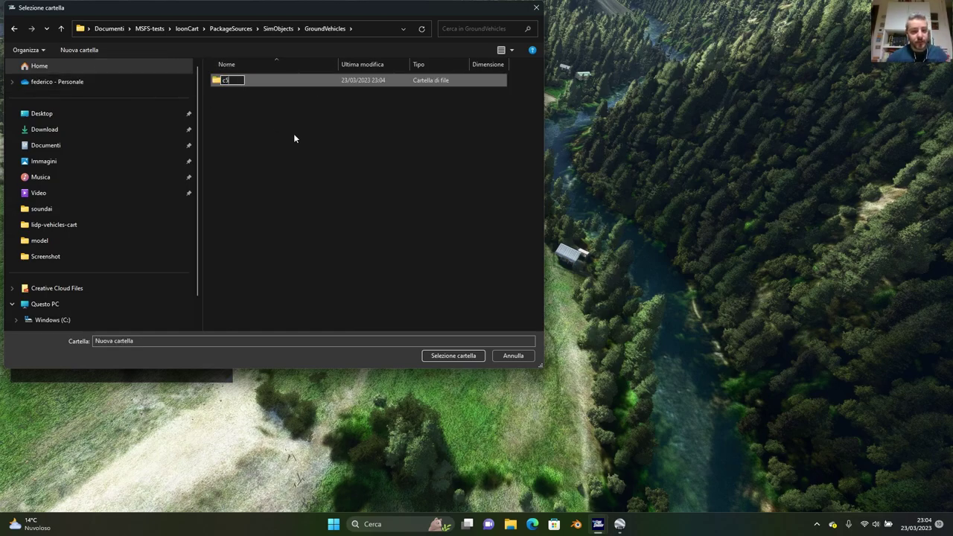
pyautogui.write('3-cart')
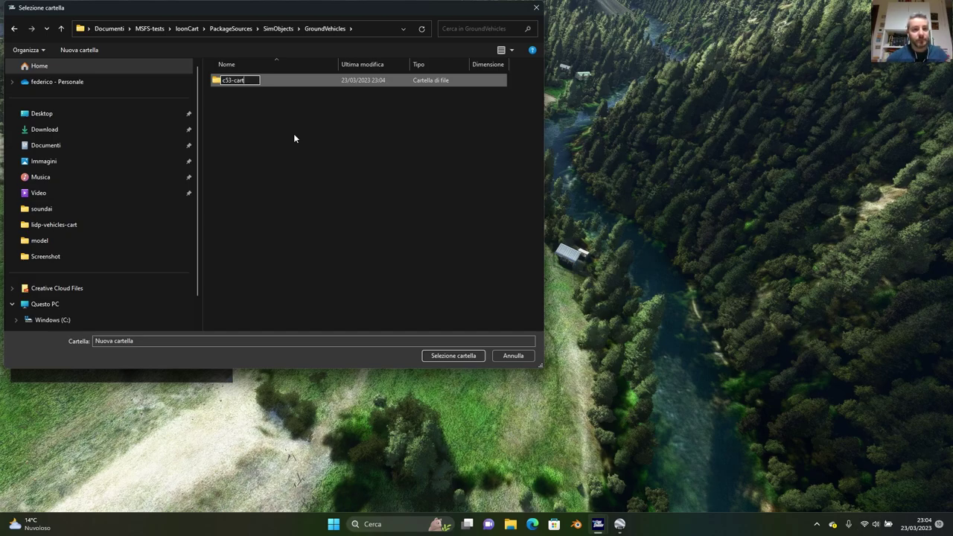
pyautogui.press('Return')
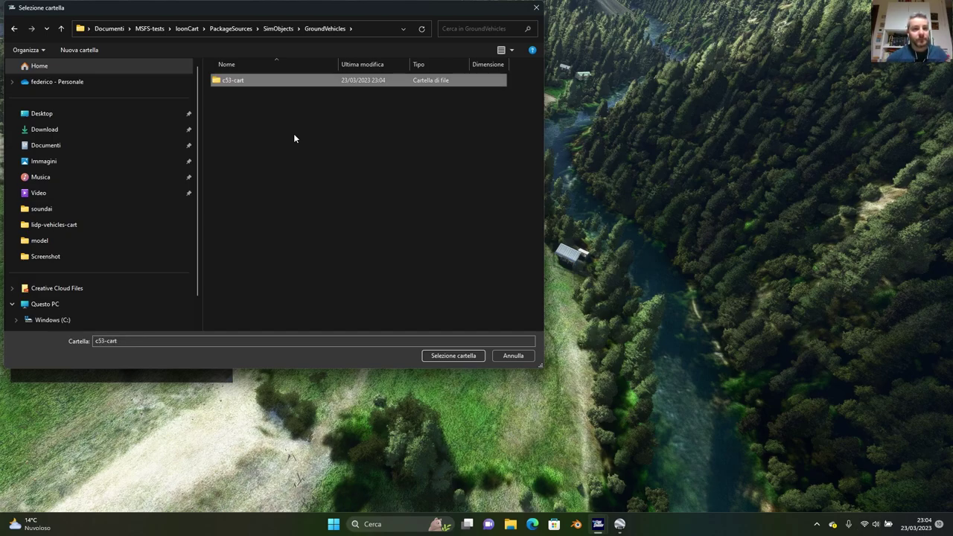
pyautogui.click(461, 356)
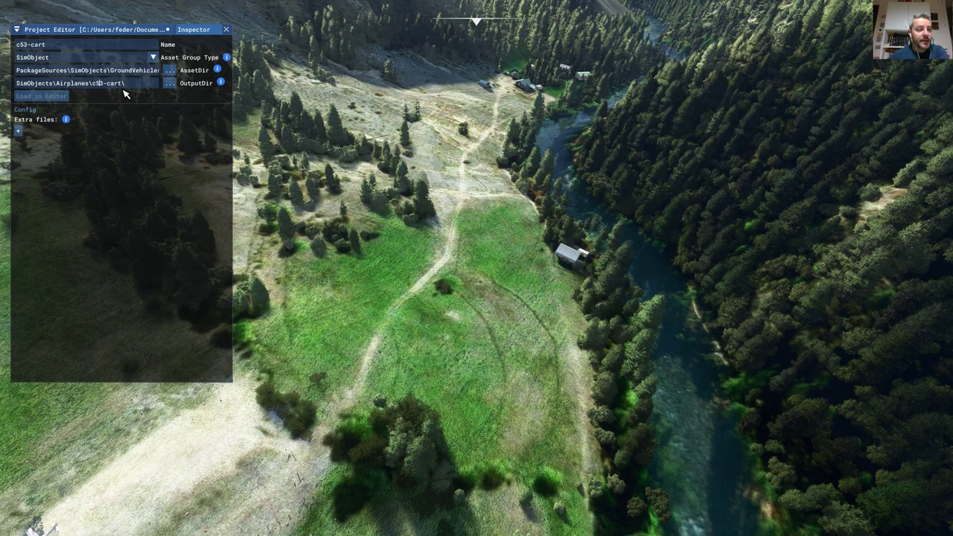
# Replace Airplanes with GroundVehicles in the c53-cart group's OutputDir path and return to the project overview
pyautogui.press('BackSpace')
pyautogui.press('BackSpace')
pyautogui.press('BackSpace')
pyautogui.press('BackSpace')
pyautogui.press('BackSpace')
pyautogui.press('BackSpace')
pyautogui.press('BackSpace')
pyautogui.press('BackSpace')
pyautogui.press('BackSpace')
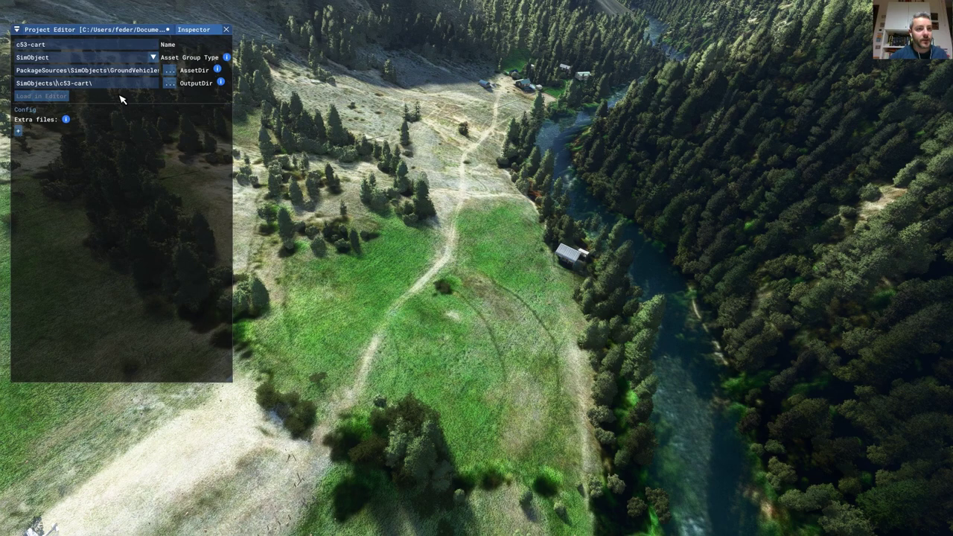
pyautogui.write('GroundVe')
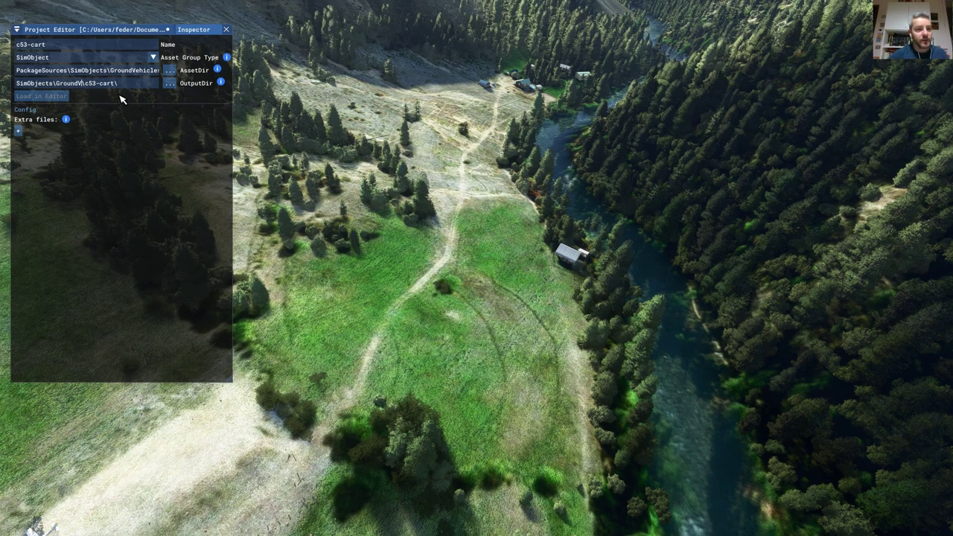
pyautogui.write('hicles')
pyautogui.click(109, 31)
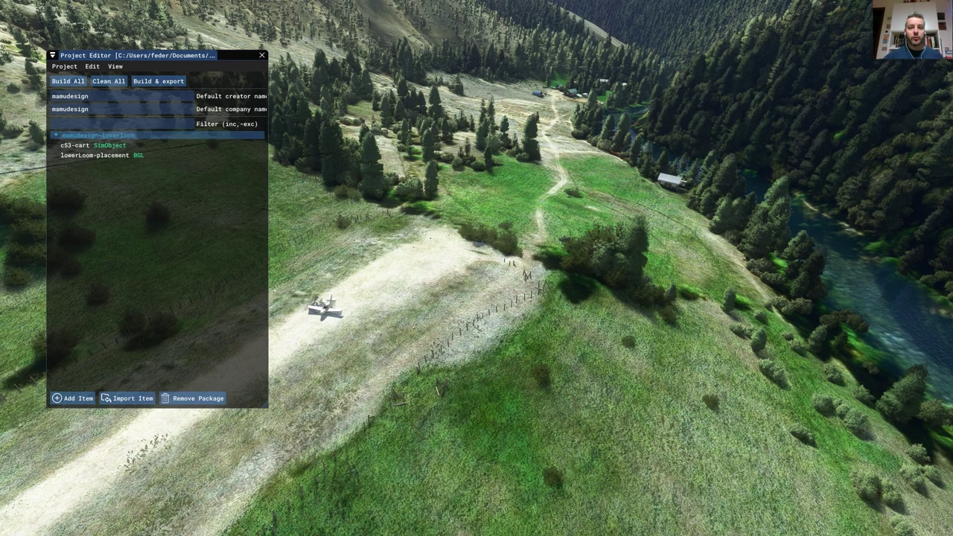
# Open the Inspector for the mamudesign-lowerloon package to view its asset groups
pyautogui.click(100, 144)
pyautogui.click(116, 66)
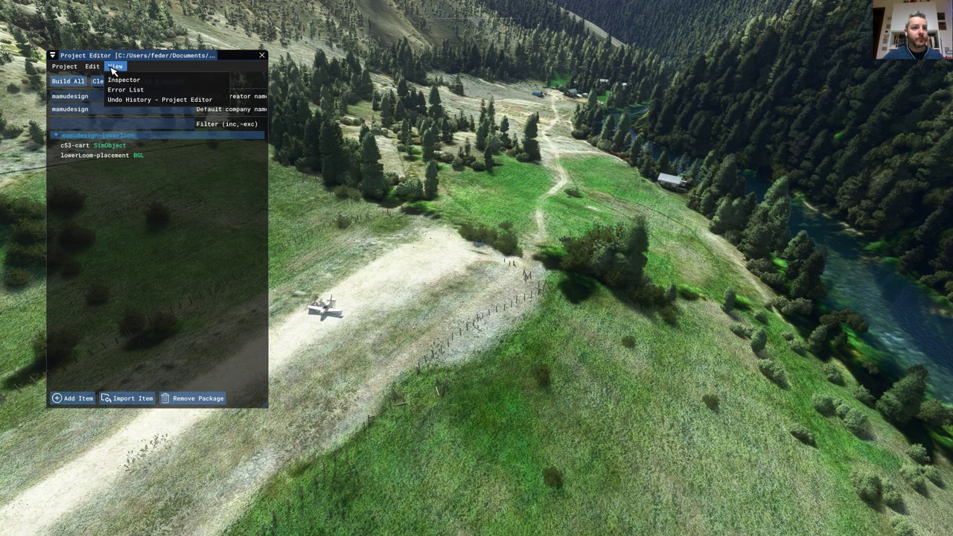
pyautogui.click(126, 80)
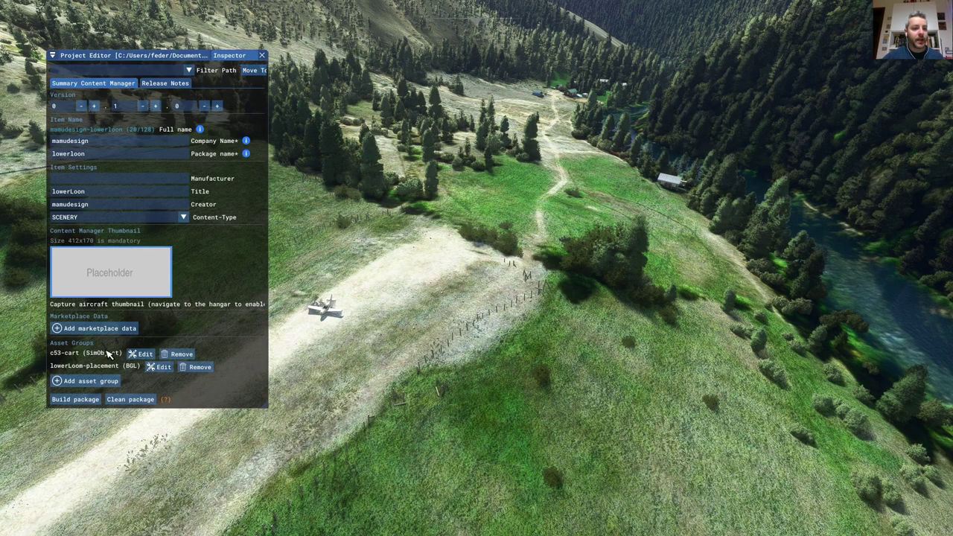
# Add a custom asset group named c53-scripts with the asset type WorldScript to the lowerloon package
pyautogui.click(84, 383)
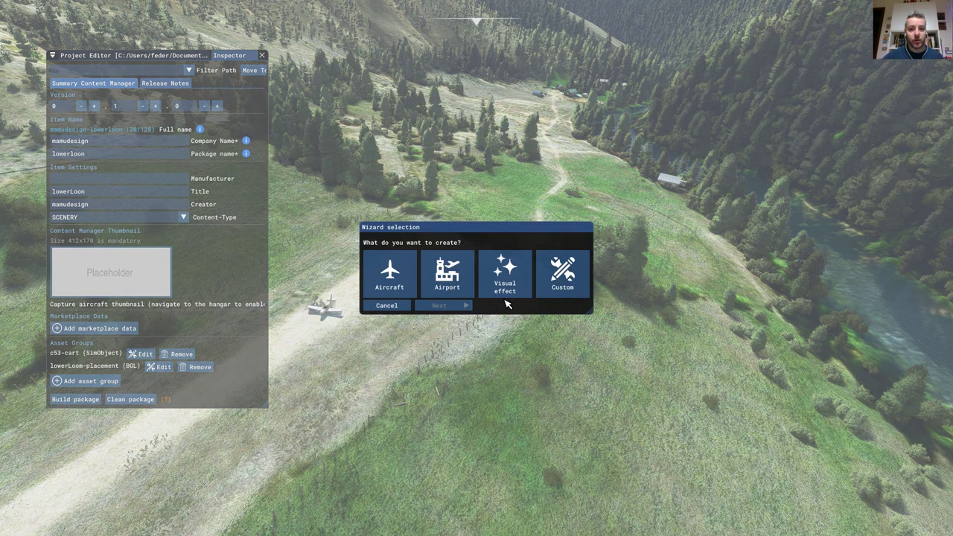
pyautogui.click(556, 281)
pyautogui.click(458, 331)
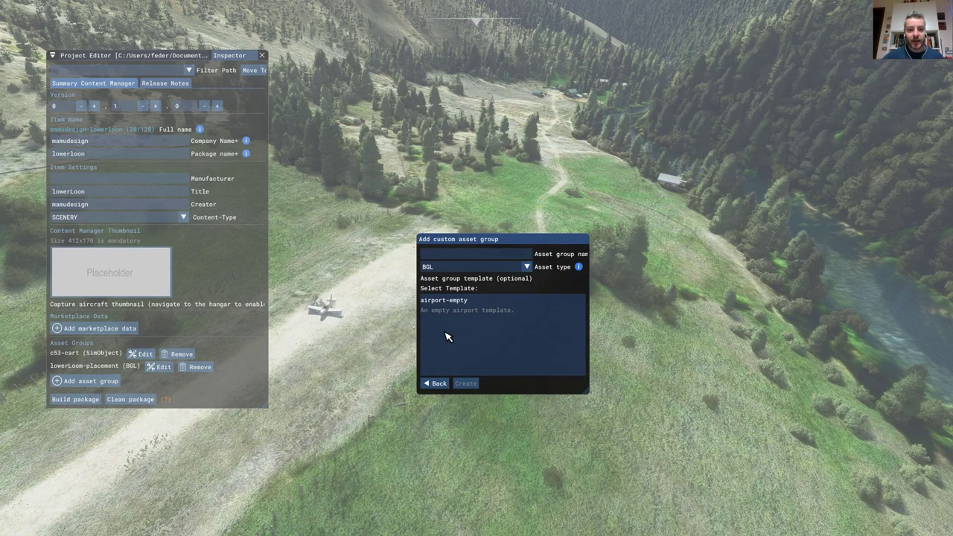
pyautogui.click(501, 273)
pyautogui.moveTo(532, 292); pyautogui.dragTo(531, 350)
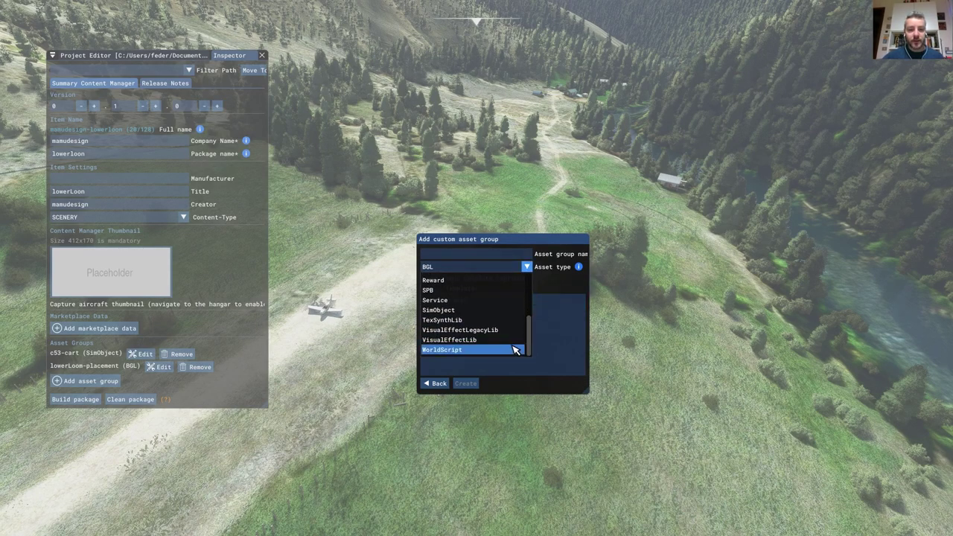
pyautogui.click(459, 350)
pyautogui.click(474, 257)
pyautogui.write('c53-scripts')
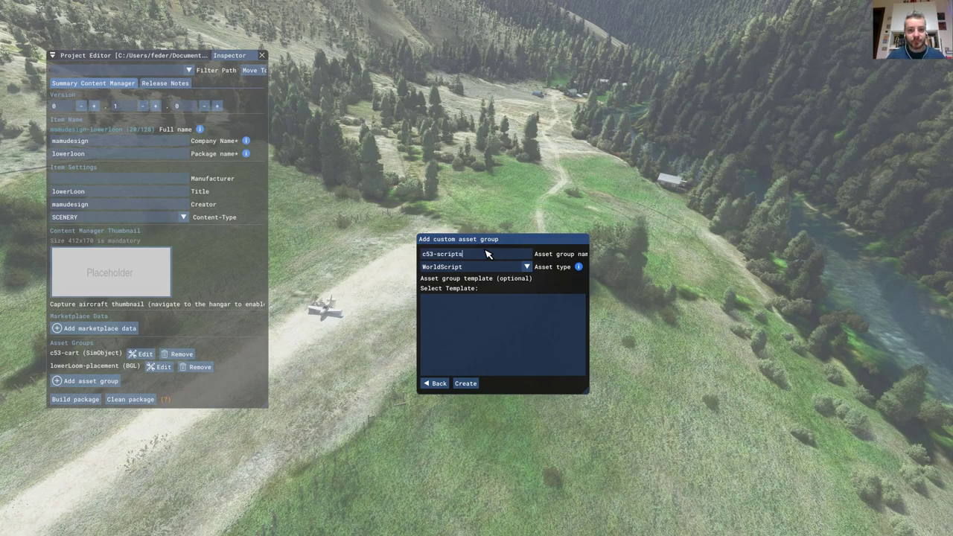
pyautogui.click(471, 384)
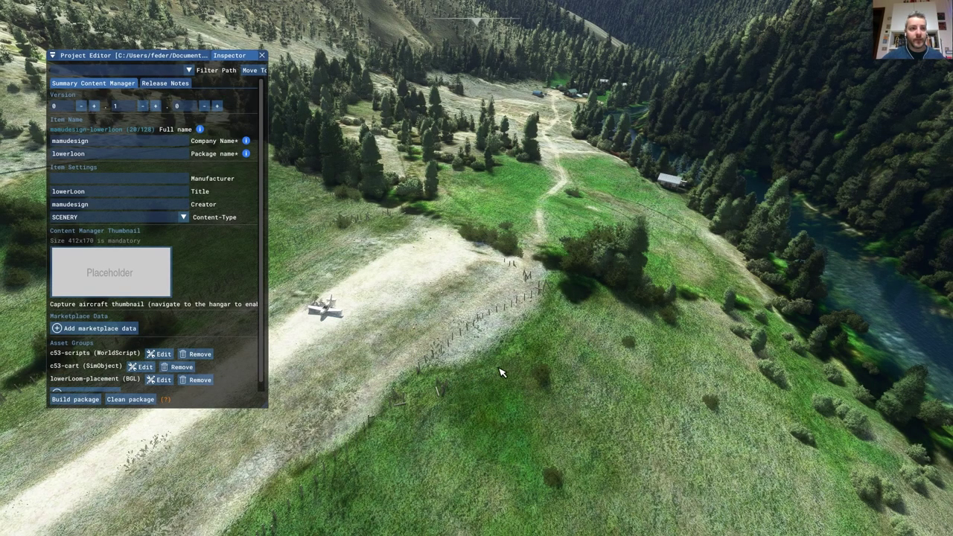
# Browse for the asset directory of the c53-scripts group and move the c53-scripts folder out of lowerloon into PackageSources\Scenarii
pyautogui.click(148, 59)
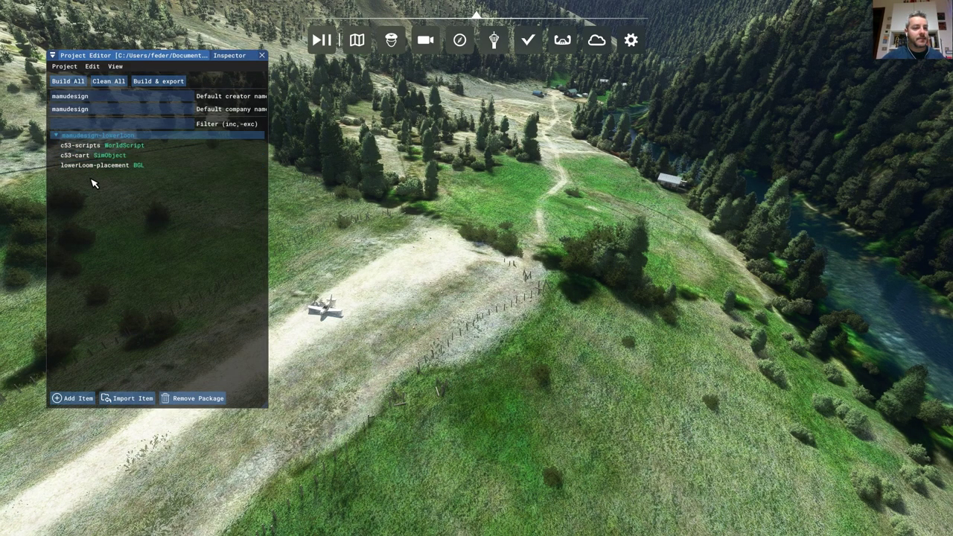
pyautogui.click(98, 146)
pyautogui.click(230, 55)
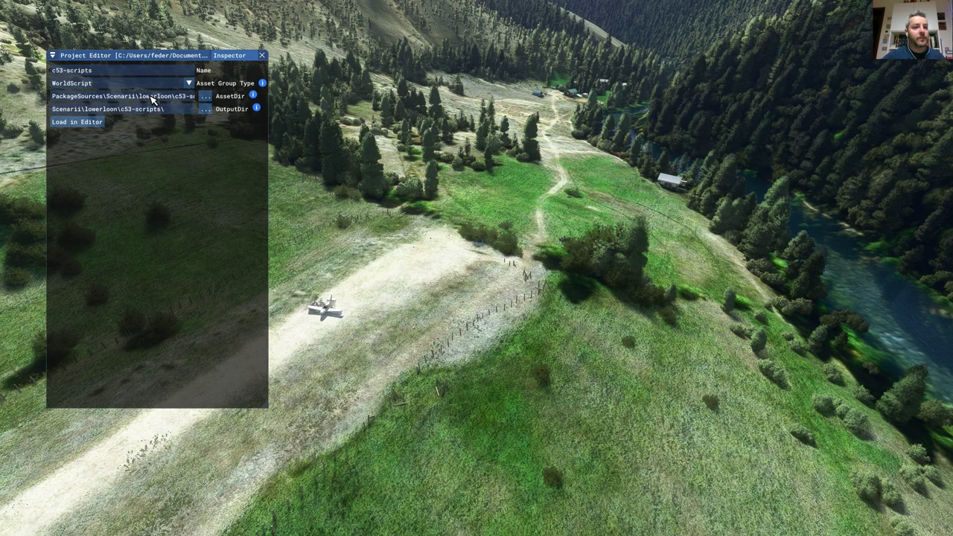
pyautogui.click(200, 97)
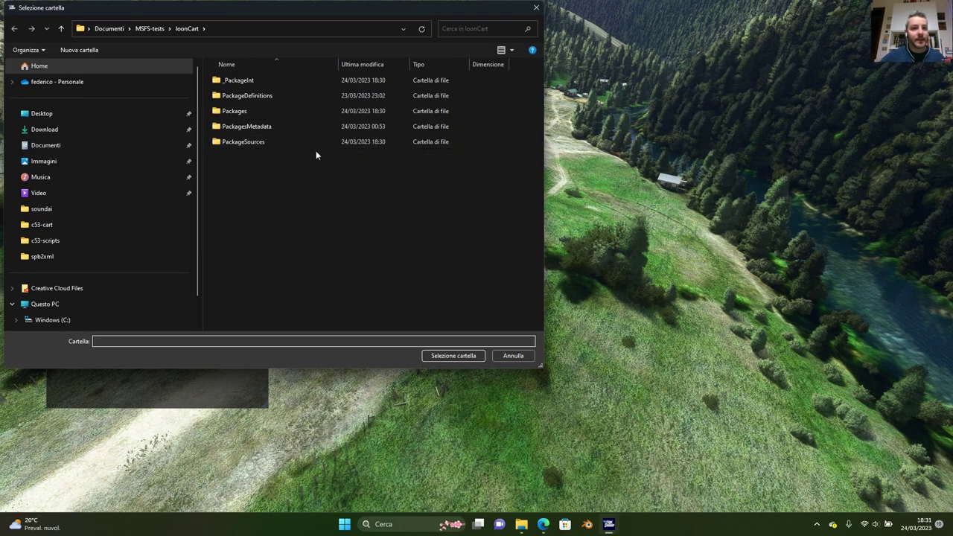
pyautogui.doubleClick(250, 143)
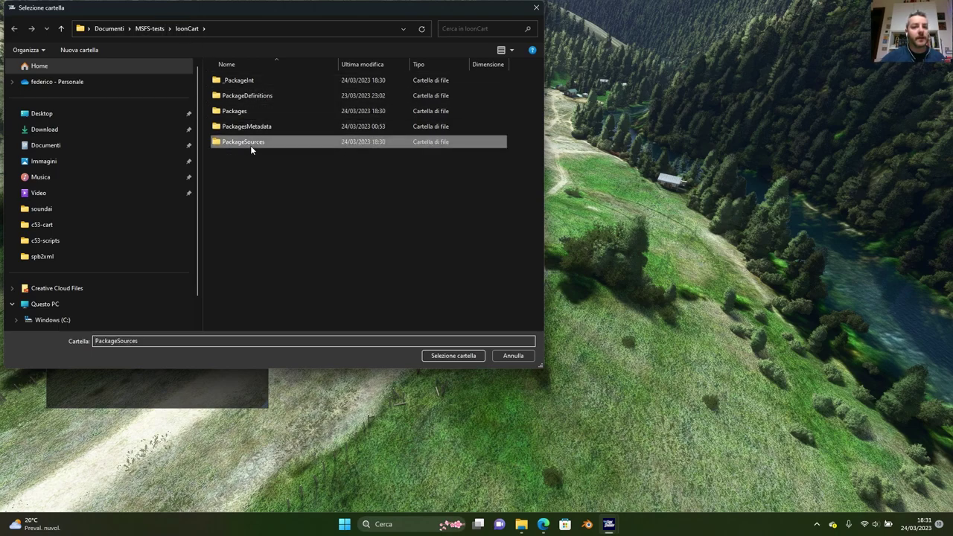
pyautogui.doubleClick(262, 80)
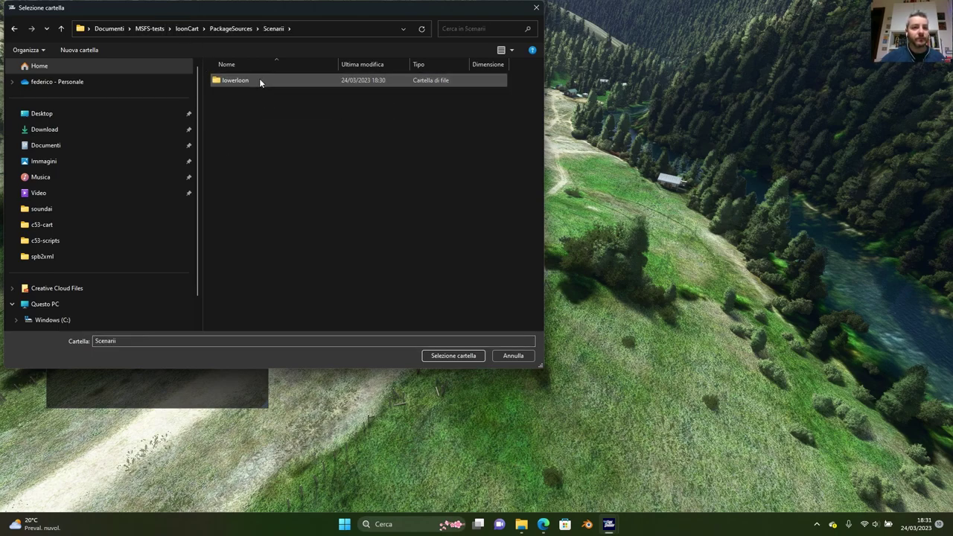
pyautogui.doubleClick(257, 79)
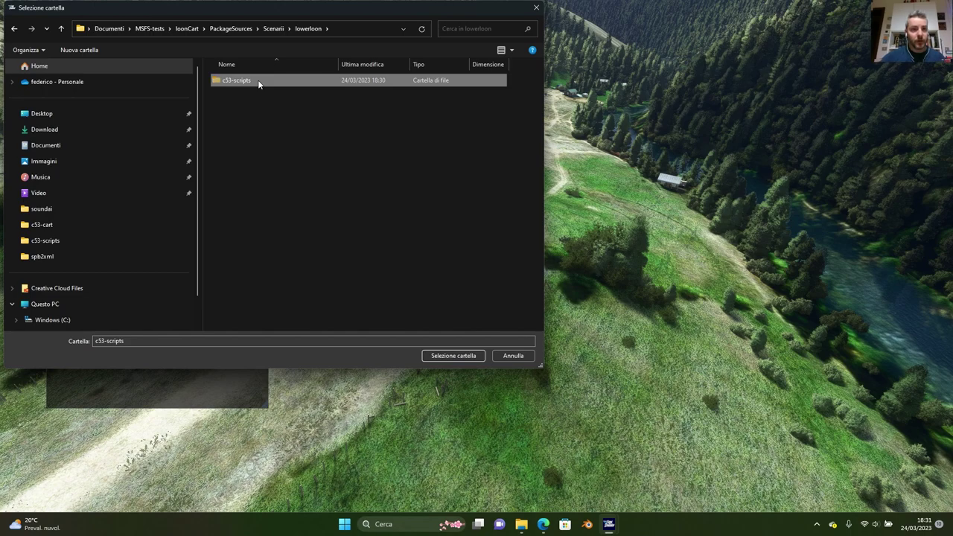
pyautogui.click(274, 28)
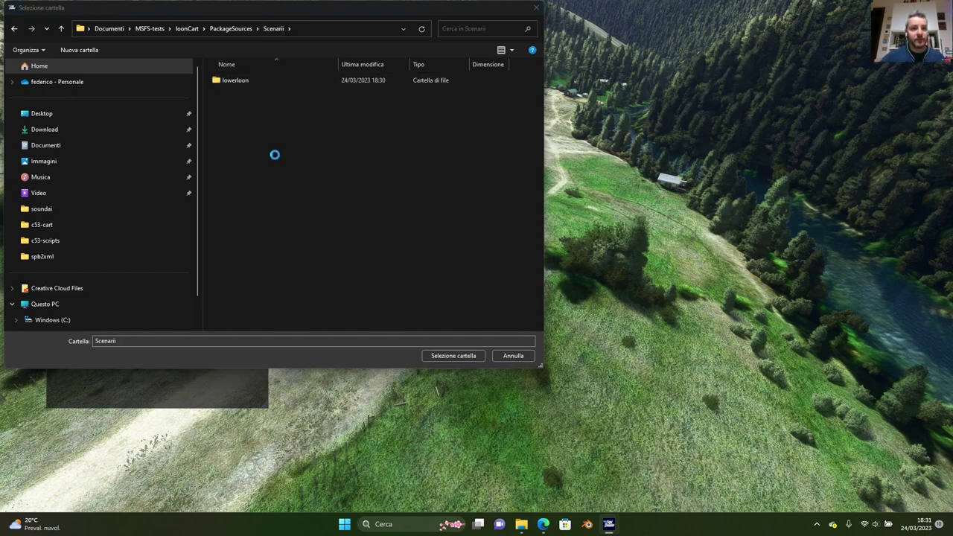
# Delete the lowerloon folder from PackageSources\Scenarii
pyautogui.click(256, 95)
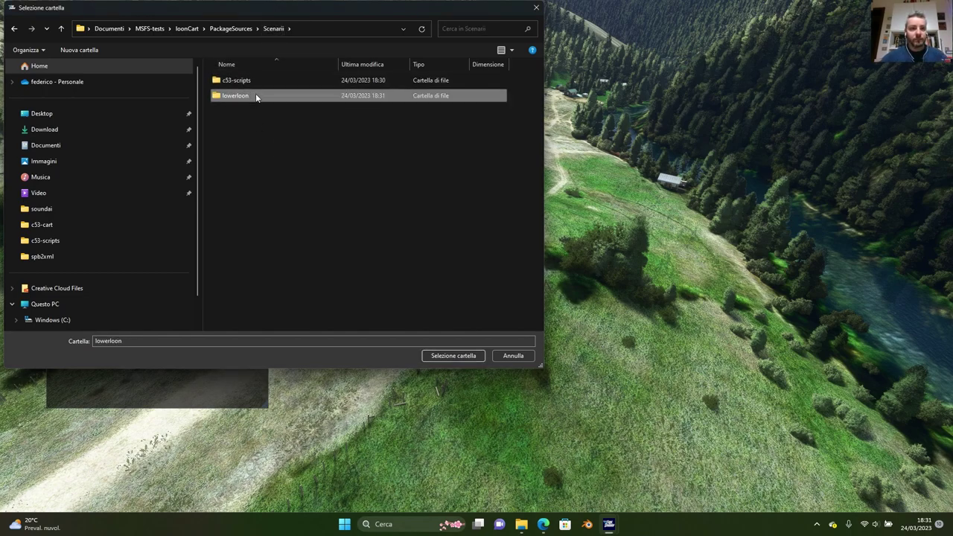
pyautogui.rightClick(247, 98)
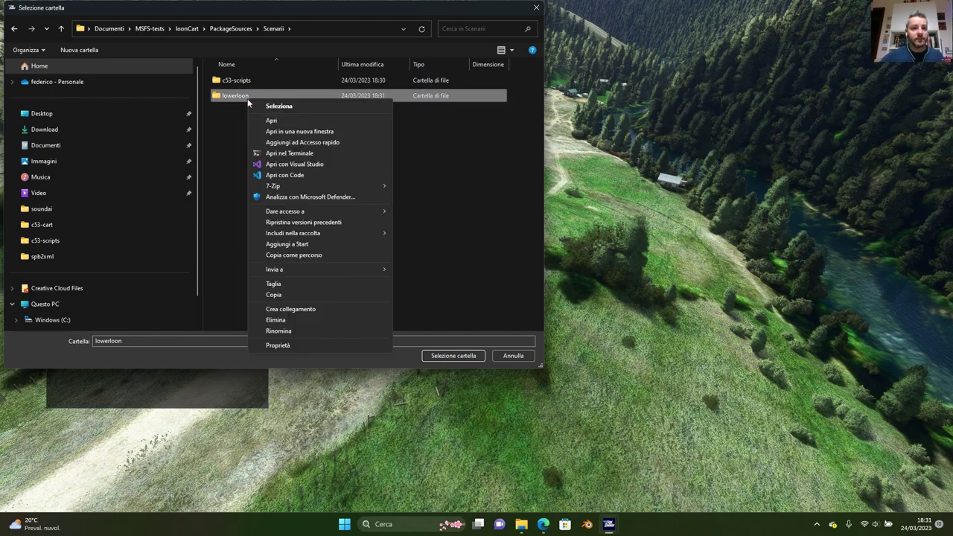
pyautogui.click(297, 320)
# Set the asset directory of the c53-scripts group to PackageSources\Scenarii\c53-scripts
pyautogui.click(231, 28)
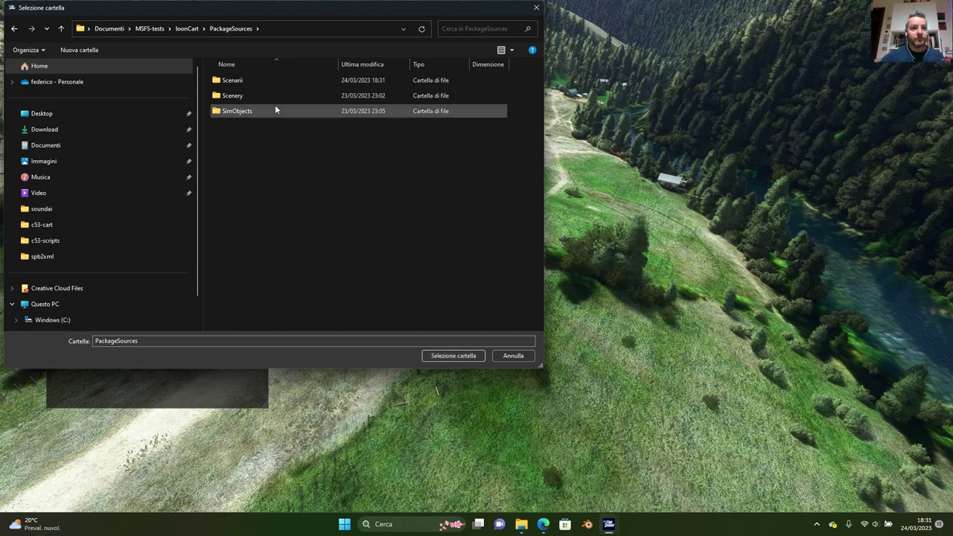
pyautogui.click(258, 80)
pyautogui.doubleClick(259, 80)
pyautogui.doubleClick(258, 79)
pyautogui.click(469, 356)
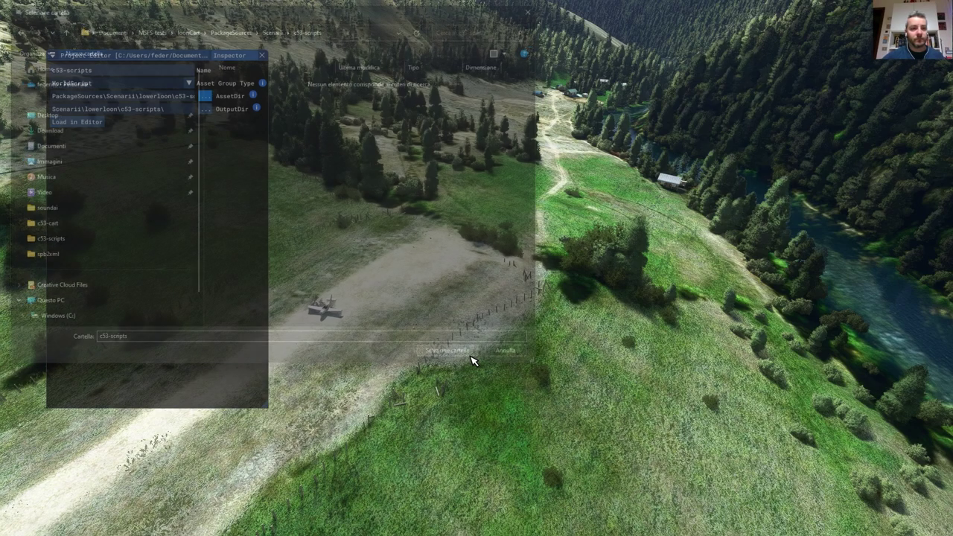
# Remove the lowerloon level from the group's output directory so the path reads Scenarii\c53-scripts\
pyautogui.click(118, 109)
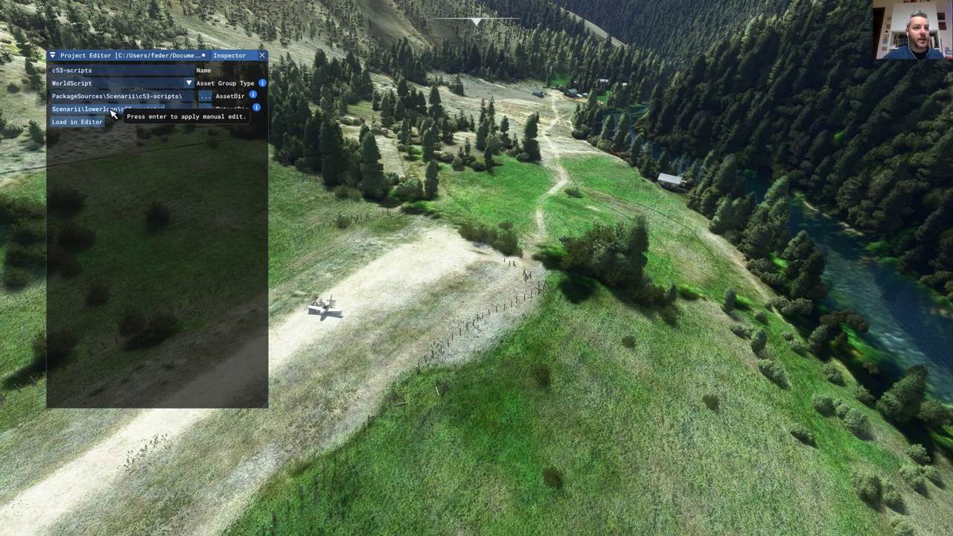
pyautogui.press('BackSpace')
pyautogui.press('BackSpace')
pyautogui.press('BackSpace')
pyautogui.press('BackSpace')
pyautogui.press('BackSpace')
pyautogui.press('BackSpace')
pyautogui.press('BackSpace')
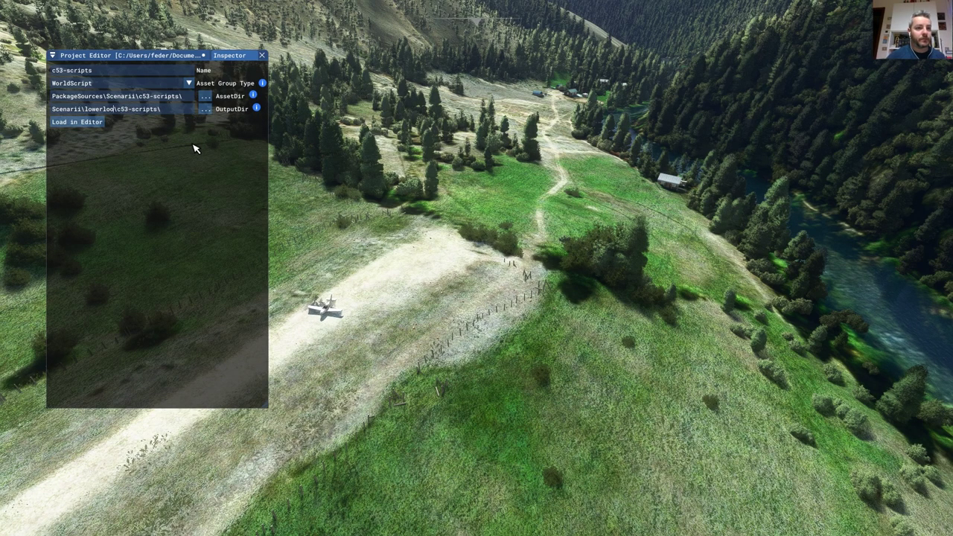
pyautogui.press('BackSpace')
pyautogui.press('BackSpace')
pyautogui.press('BackSpace')
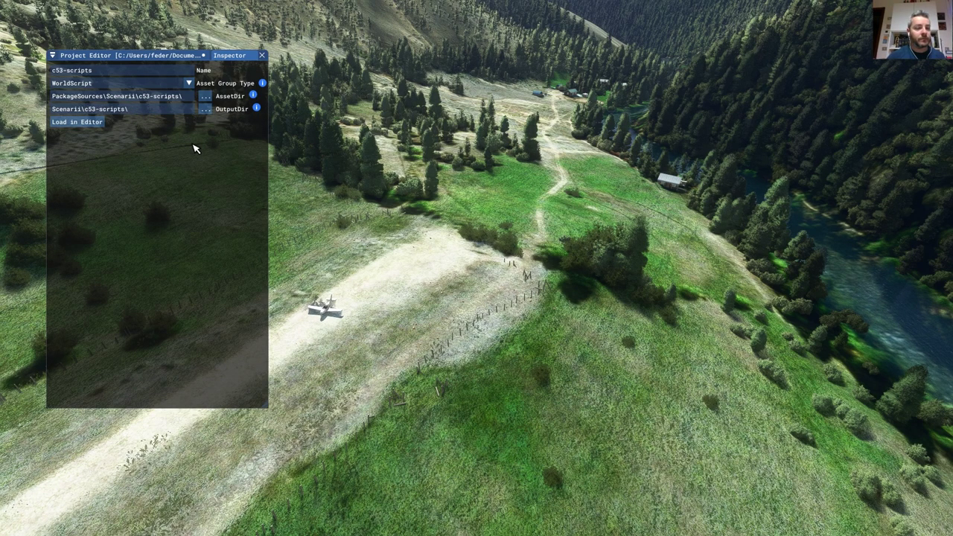
# Return to the project's list of asset groups and save the project
pyautogui.click(128, 55)
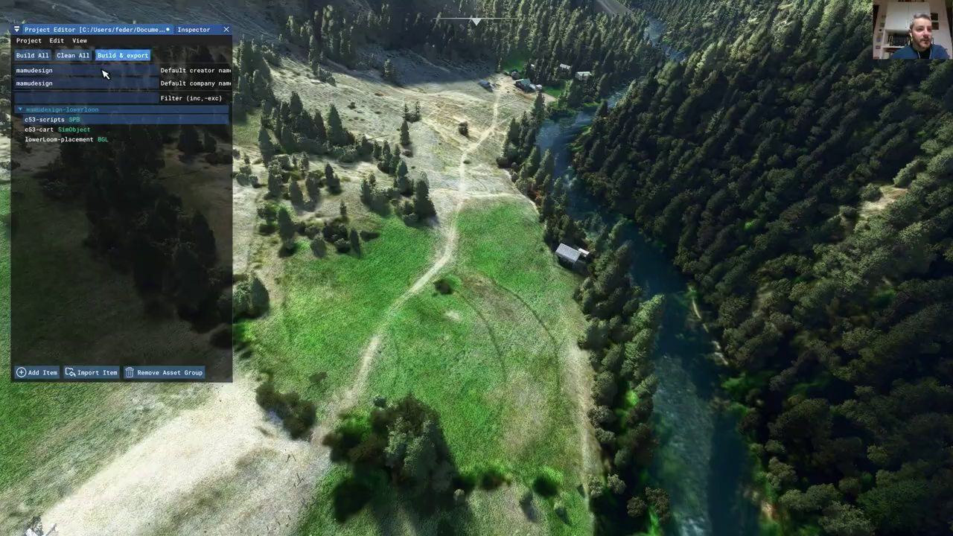
pyautogui.click(75, 140)
pyautogui.click(68, 131)
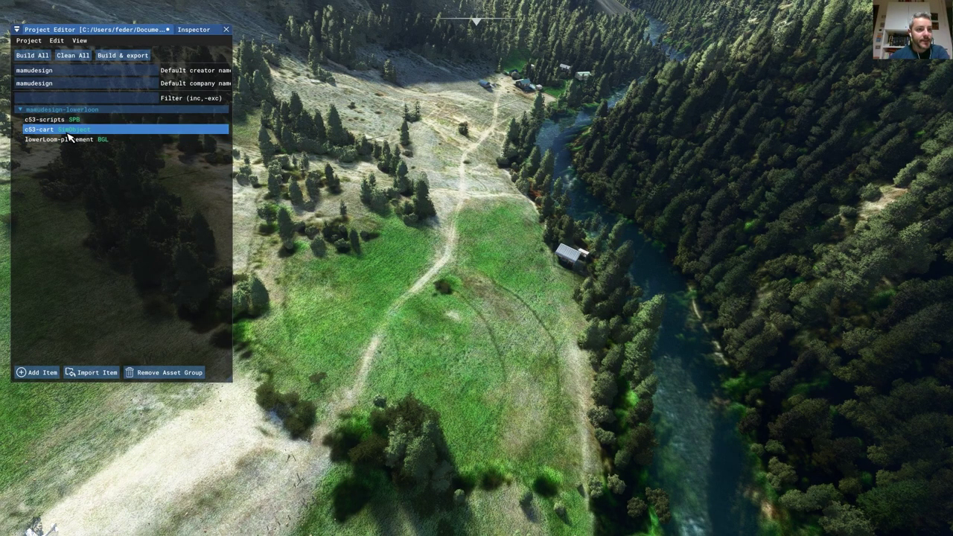
pyautogui.click(30, 40)
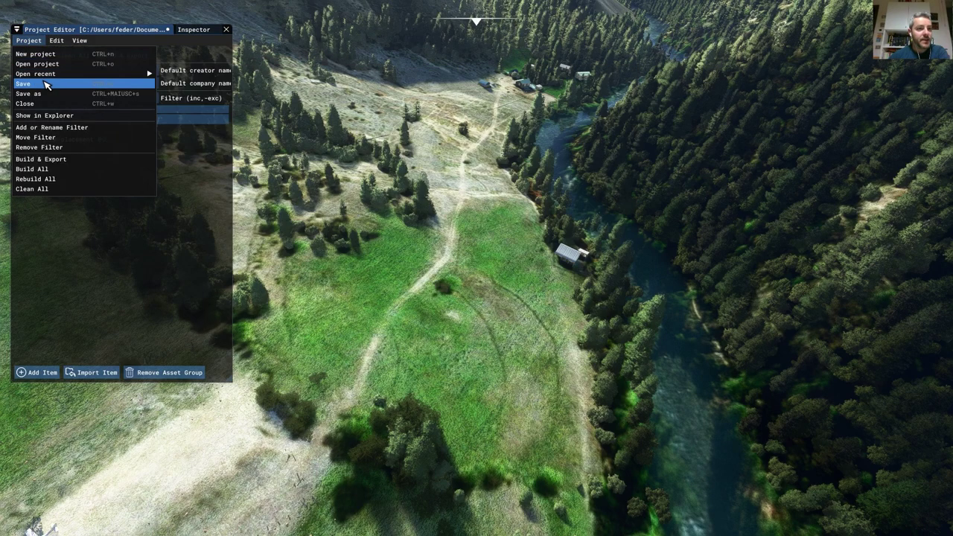
pyautogui.click(45, 84)
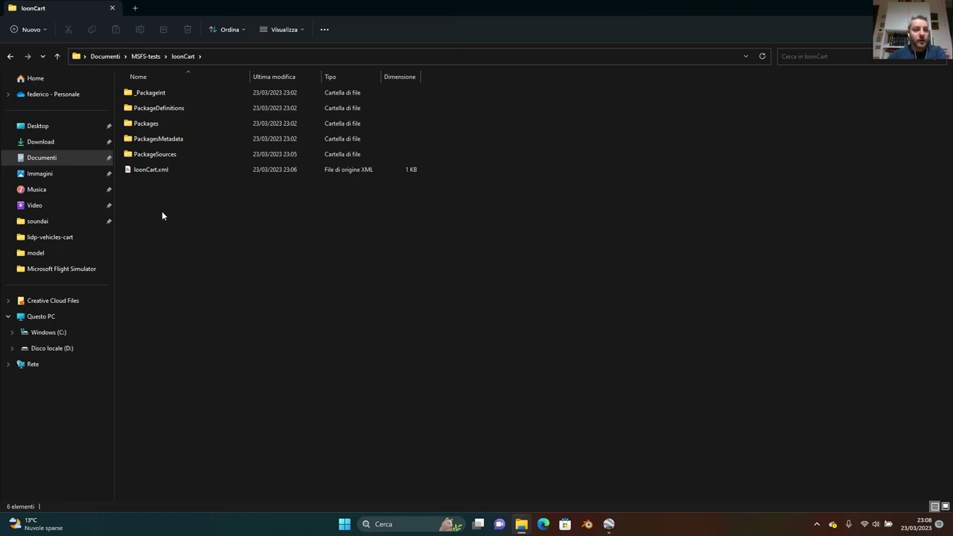
# In File Explorer, examine the loonCart project folder and the c53-scripts folder inside PackageSources\Scenarii
pyautogui.click(175, 170)
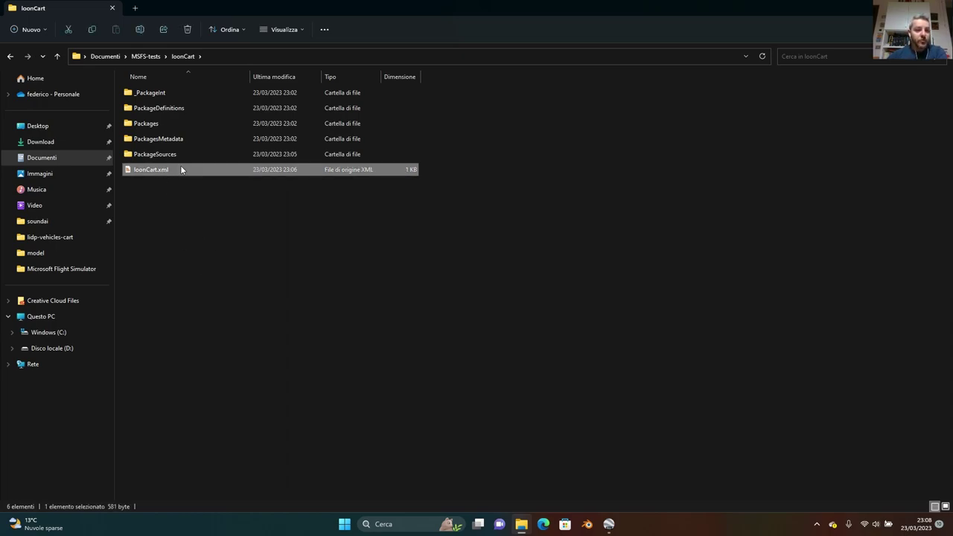
pyautogui.click(186, 154)
pyautogui.doubleClick(172, 154)
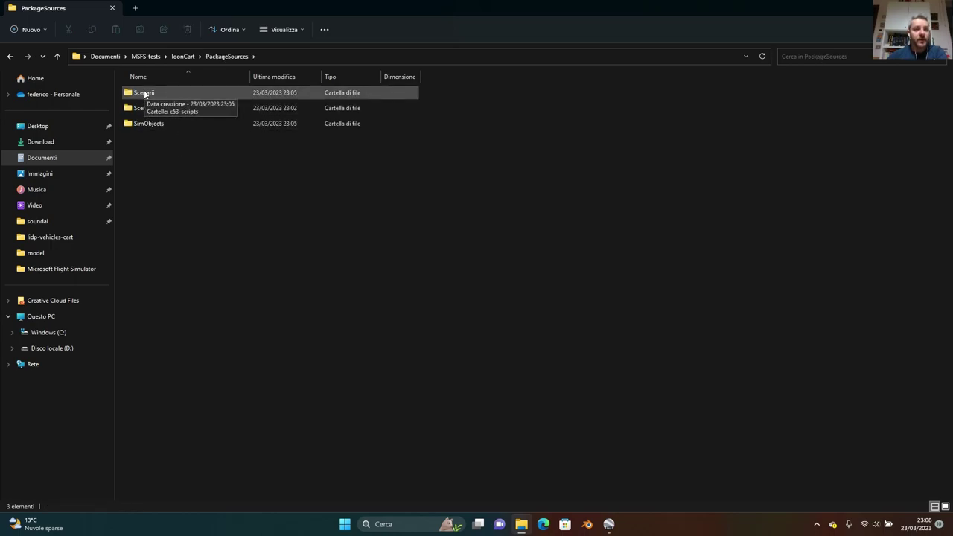
pyautogui.doubleClick(145, 93)
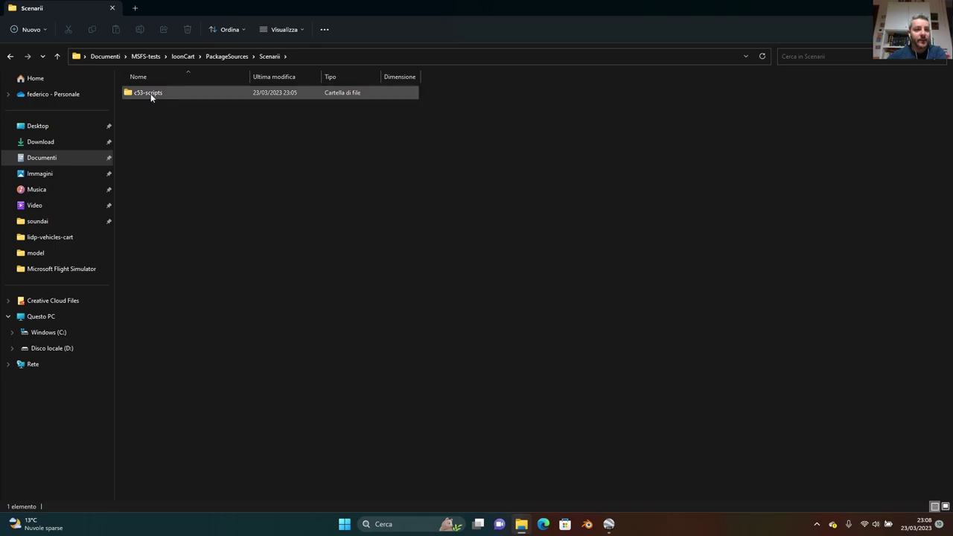
pyautogui.doubleClick(151, 94)
pyautogui.hotkey('alt', 'Up')
pyautogui.hotkey('alt', 'Up')
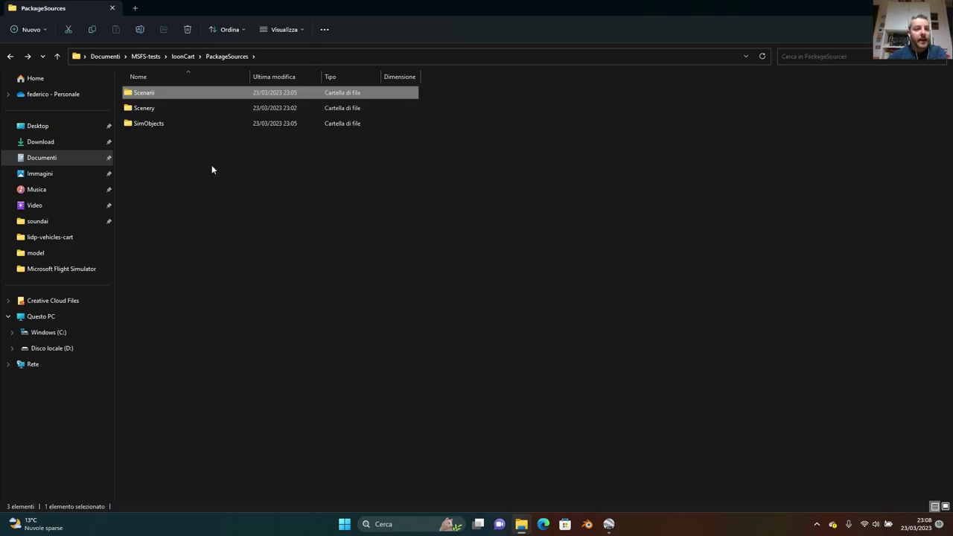
# Examine the lowerLoom-placement folder inside PackageSources\Scenery\lowerloon and return to PackageSources
pyautogui.press('Down')
pyautogui.press('Return')
pyautogui.press('Down')
pyautogui.press('Return')
pyautogui.press('Down')
pyautogui.press('Return')
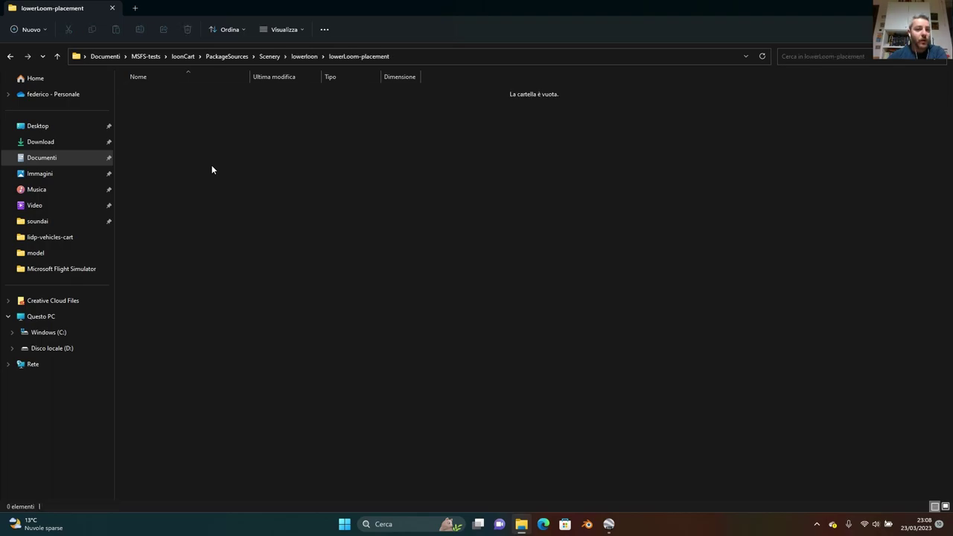
pyautogui.hotkey('alt', 'Up')
pyautogui.hotkey('alt', 'Up')
pyautogui.hotkey('alt', 'Up')
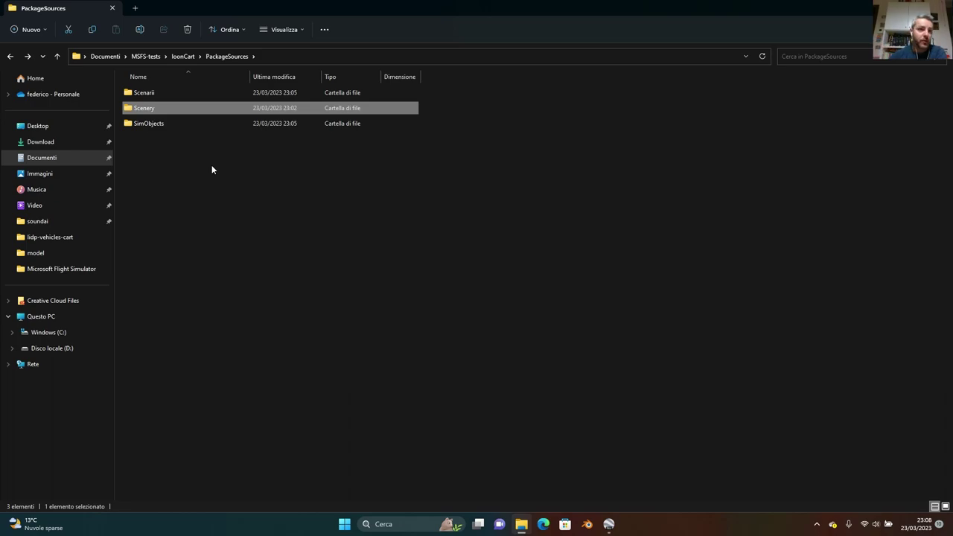
# Create a folder named model inside PackageSources\SimObjects\GroundVehicles\c53-cart
pyautogui.press('Down')
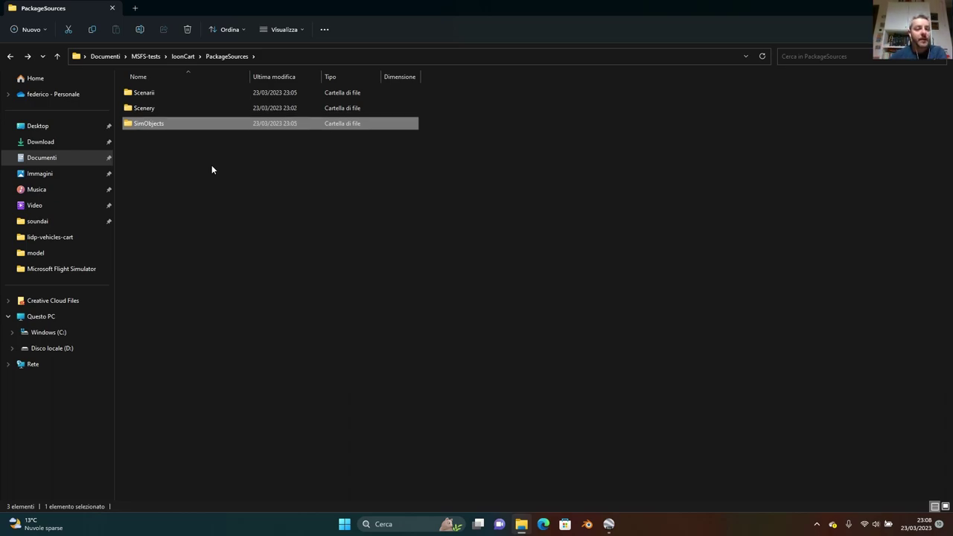
pyautogui.press('Return')
pyautogui.press('Down')
pyautogui.press('Return')
pyautogui.press('Down')
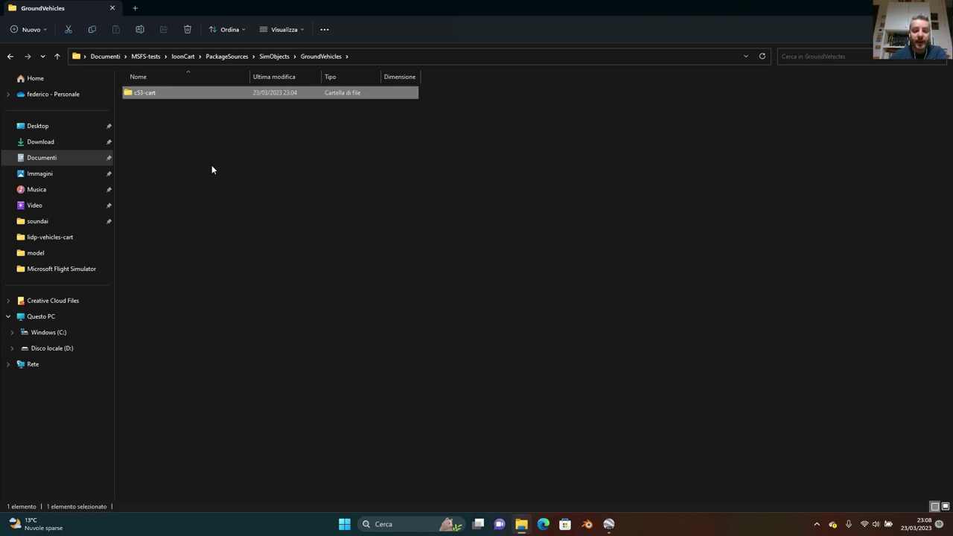
pyautogui.press('Return')
pyautogui.rightClick(248, 102)
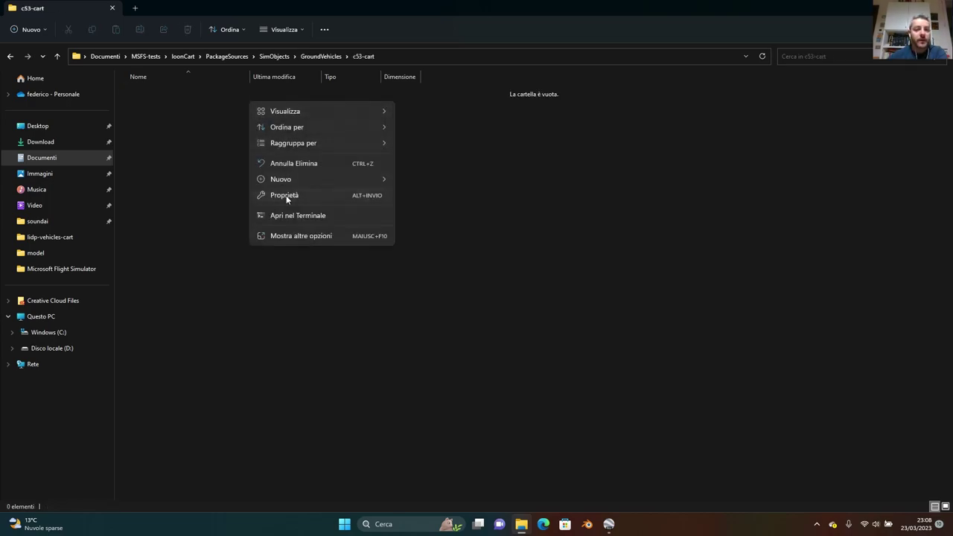
pyautogui.moveTo(301, 181)
pyautogui.click(415, 183)
pyautogui.write('model')
pyautogui.press('Return')
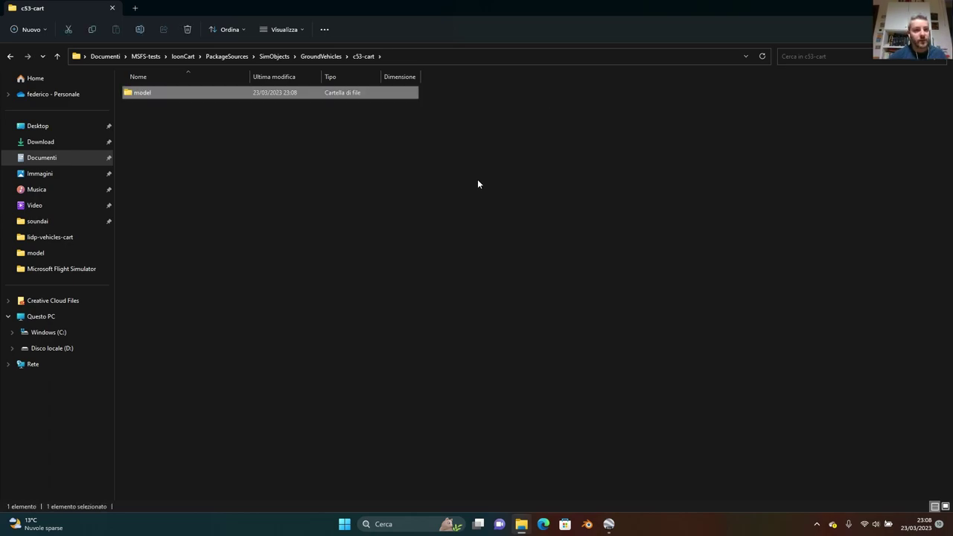
# Create a folder named texture in c53-cart alongside the model folder, and open the model folder
pyautogui.rightClick(281, 152)
pyautogui.moveTo(328, 228)
pyautogui.click(494, 229)
pyautogui.write('texture')
pyautogui.press('Return')
pyautogui.click(228, 225)
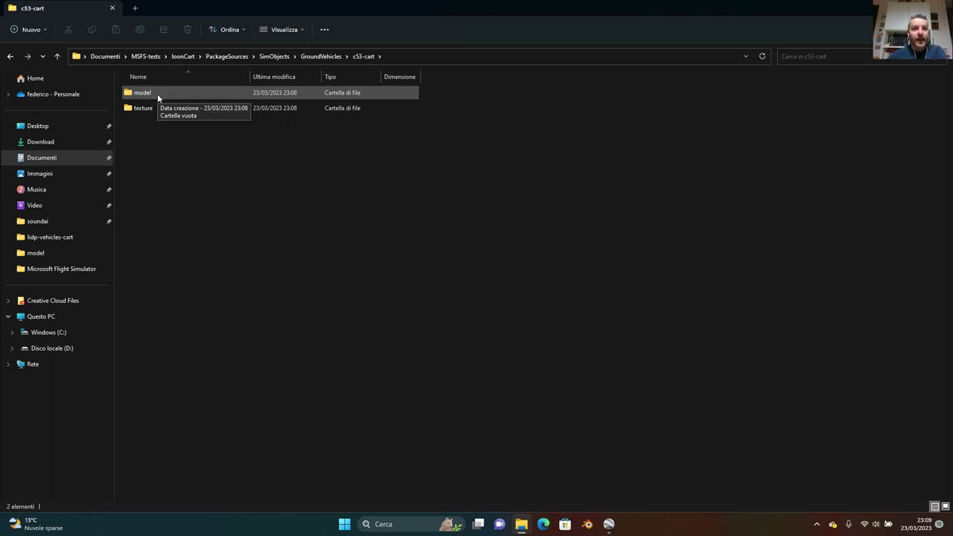
pyautogui.doubleClick(157, 94)
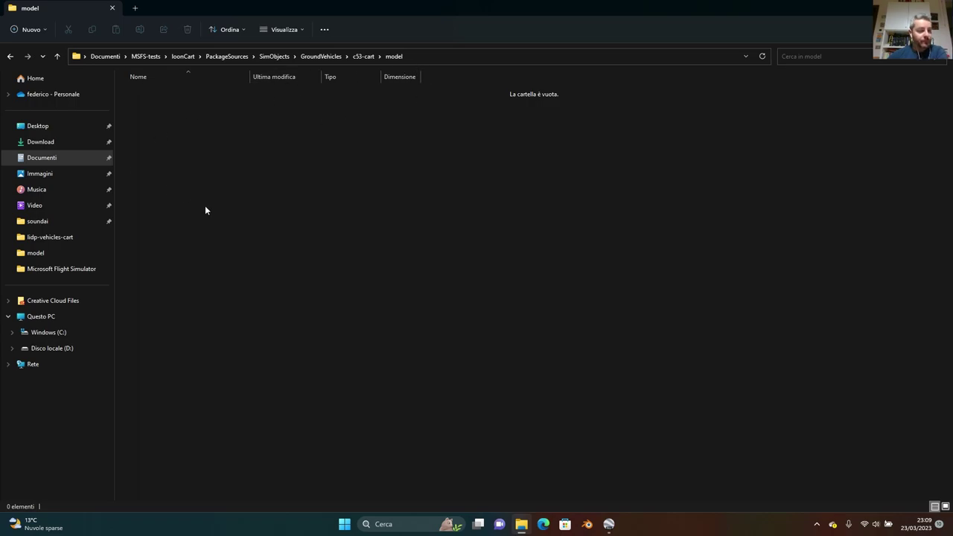
# Copy everything from the downloaded remastered_airport_cart (1) folder into PackageSources\SimObjects\GroundVehicles\c53-cart\model of the loonCart project
pyautogui.click(40, 141)
pyautogui.moveTo(179, 221); pyautogui.dragTo(147, 95)
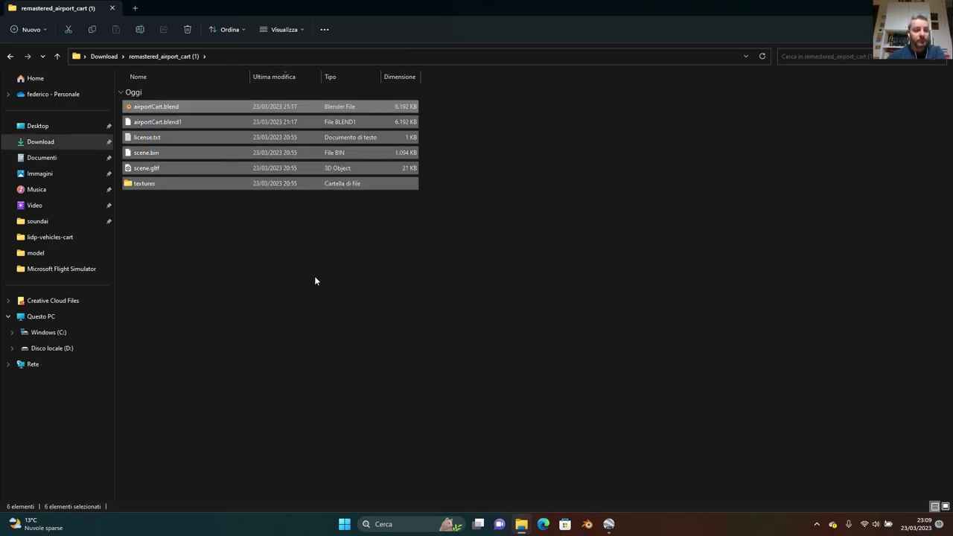
pyautogui.click(64, 249)
pyautogui.doubleClick(187, 264)
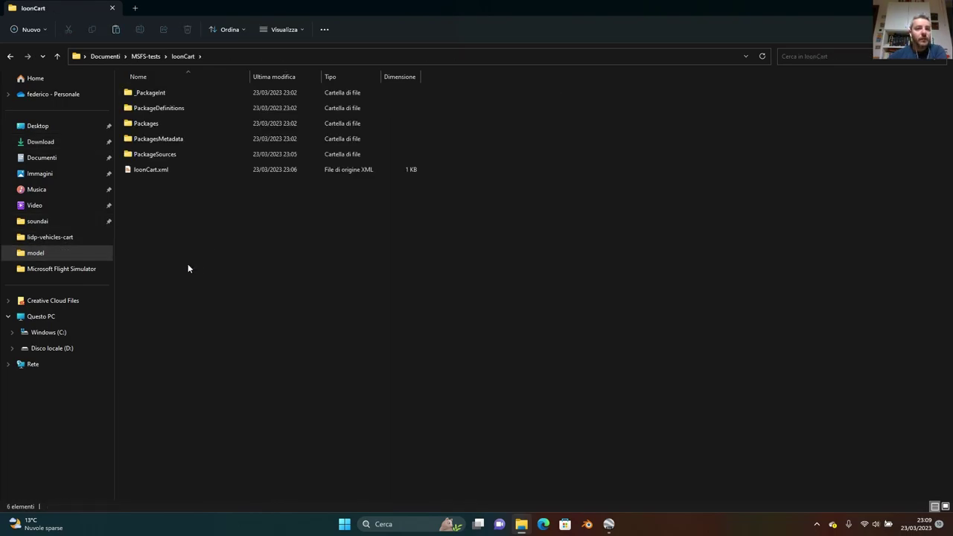
pyautogui.doubleClick(174, 155)
pyautogui.doubleClick(170, 123)
pyautogui.doubleClick(174, 93)
pyautogui.doubleClick(174, 94)
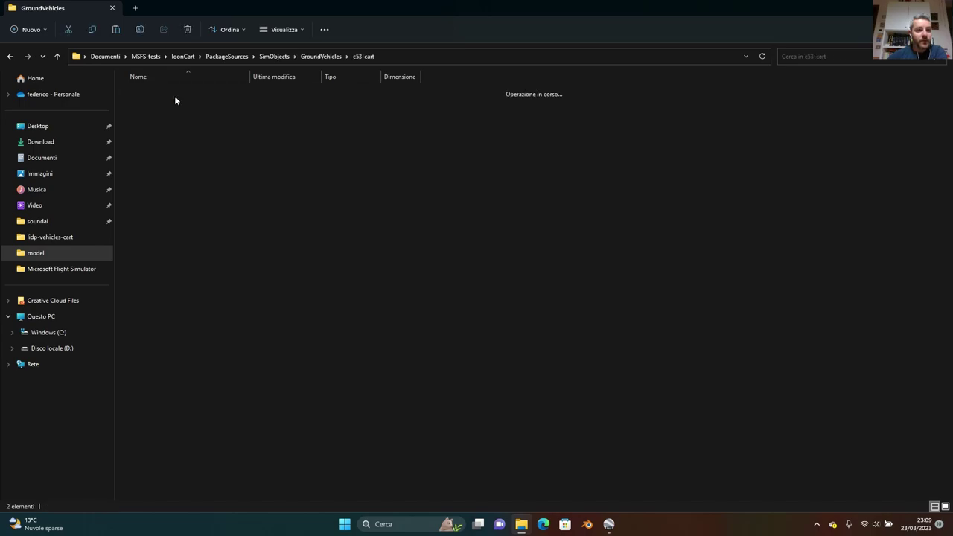
pyautogui.doubleClick(174, 92)
pyautogui.hotkey('ctrl', 'v')
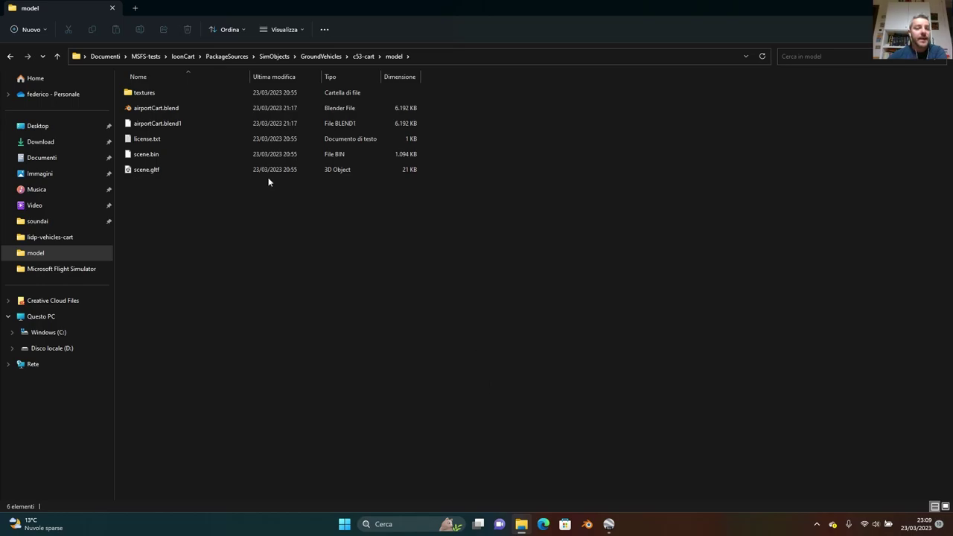
# Switch to Blender and open airportCart.blend from the loonCart project's c53-cart\model folder
pyautogui.click(173, 111)
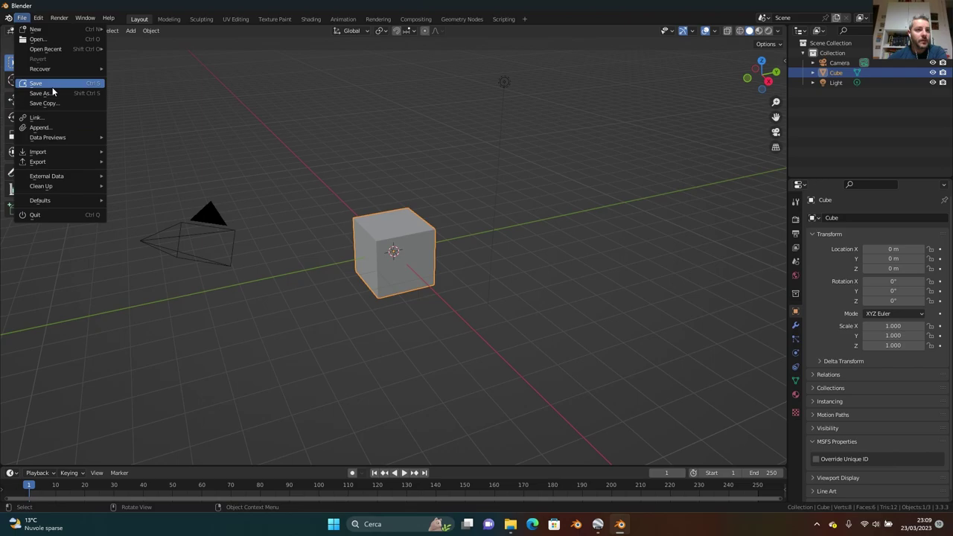
pyautogui.click(38, 39)
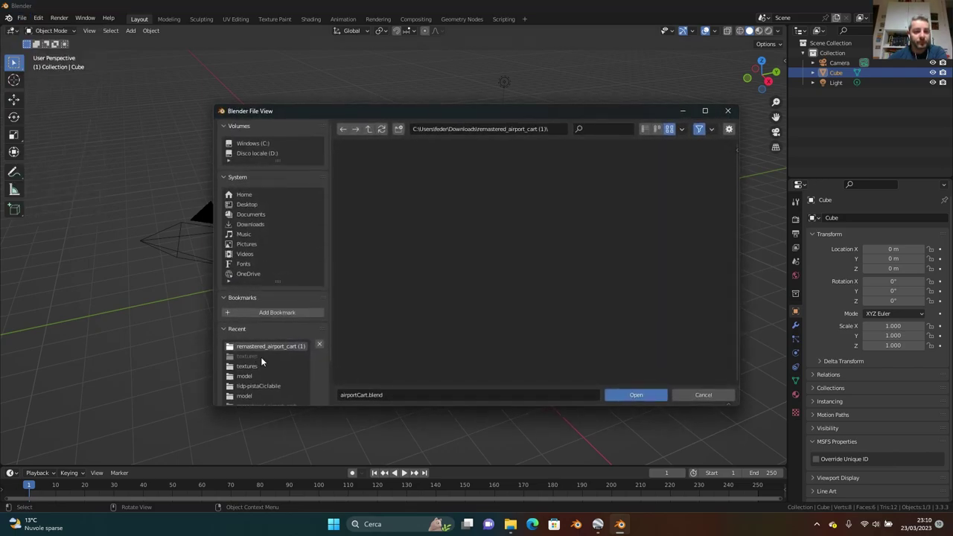
pyautogui.click(255, 215)
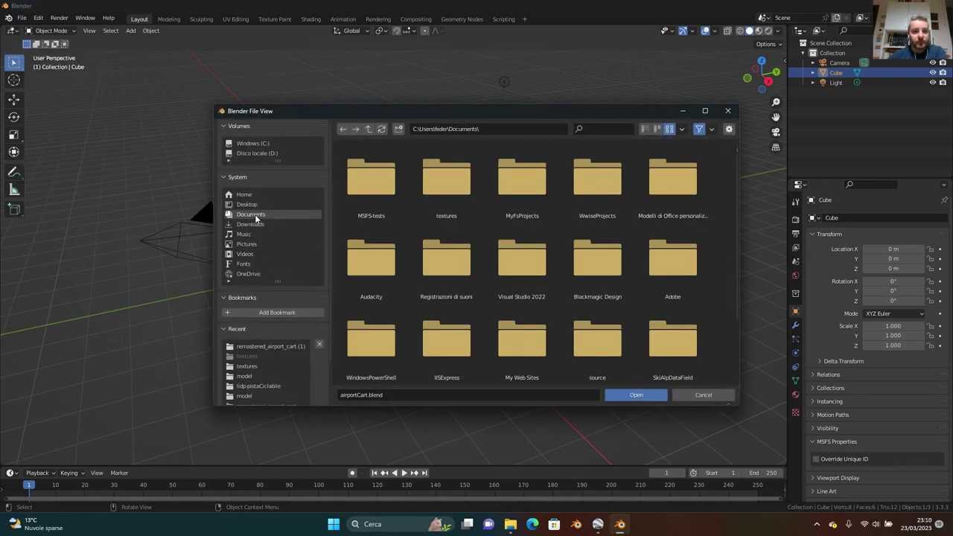
pyautogui.doubleClick(372, 173)
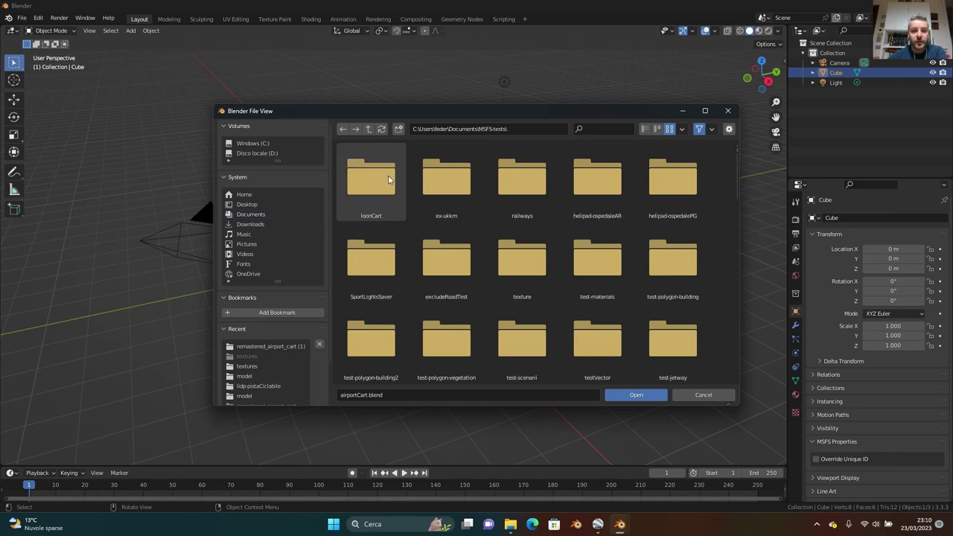
pyautogui.doubleClick(381, 179)
pyautogui.click(387, 181)
pyautogui.doubleClick(386, 178)
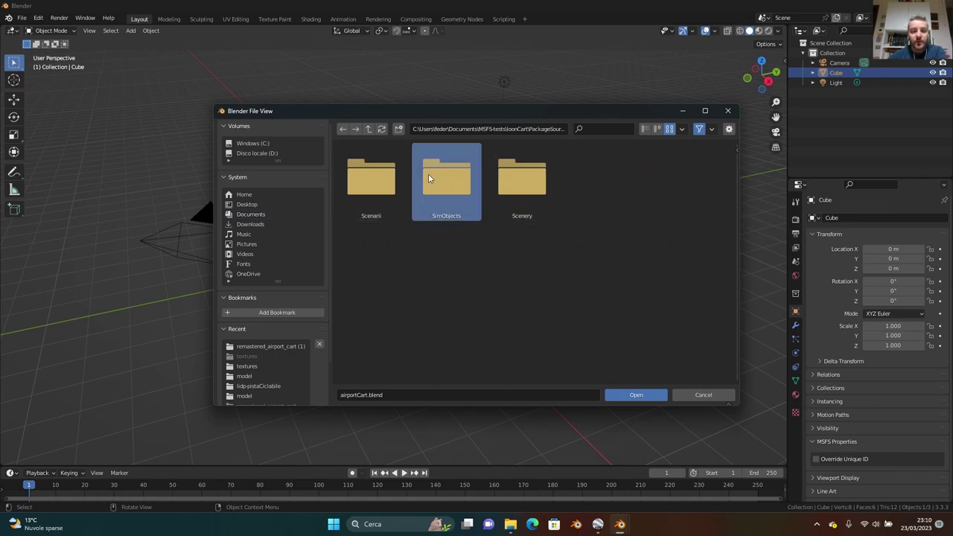
pyautogui.doubleClick(430, 177)
pyautogui.doubleClick(378, 176)
pyautogui.doubleClick(370, 176)
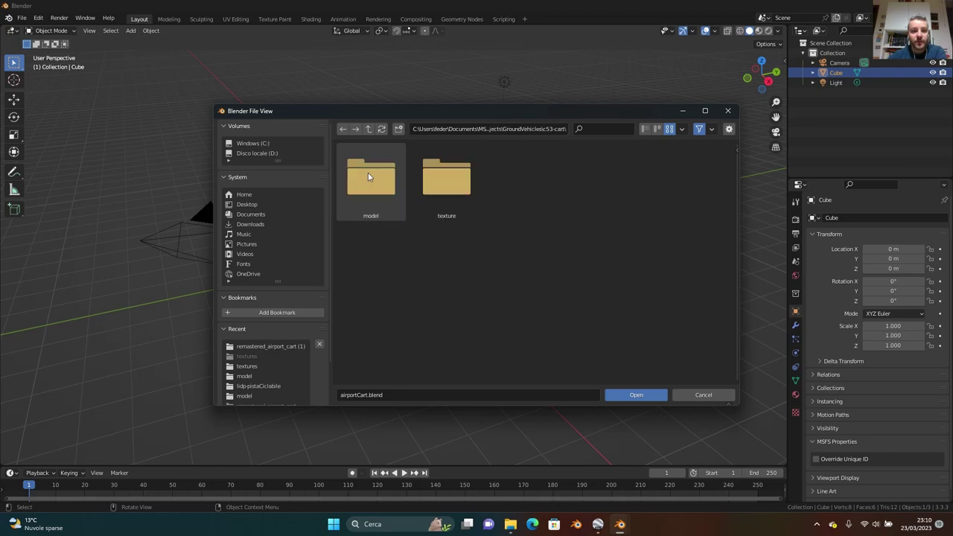
pyautogui.doubleClick(369, 177)
pyautogui.click(442, 176)
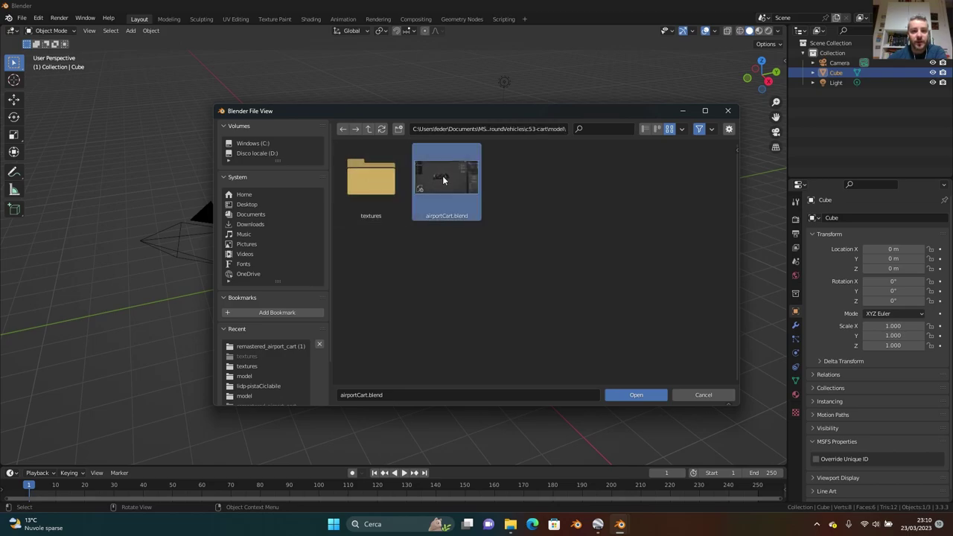
pyautogui.click(636, 395)
# Show the Multi-Export glTF 2.0 settings, widen the outliner and rename the cart's collection as c53-airportCart
pyautogui.moveTo(482, 260); pyautogui.dragTo(536, 246, button='middle')
pyautogui.click(781, 149)
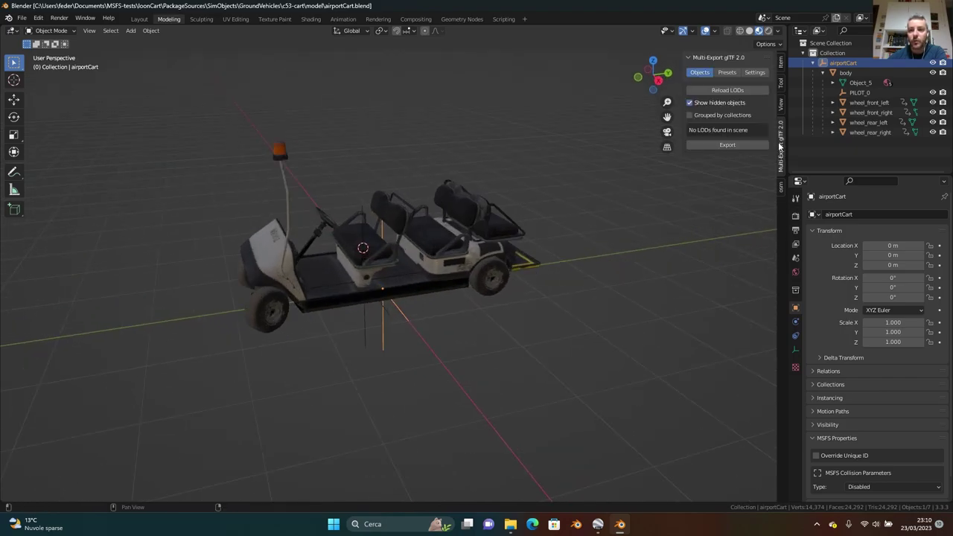
pyautogui.moveTo(786, 101); pyautogui.dragTo(618, 101)
pyautogui.click(709, 52)
pyautogui.doubleClick(711, 52)
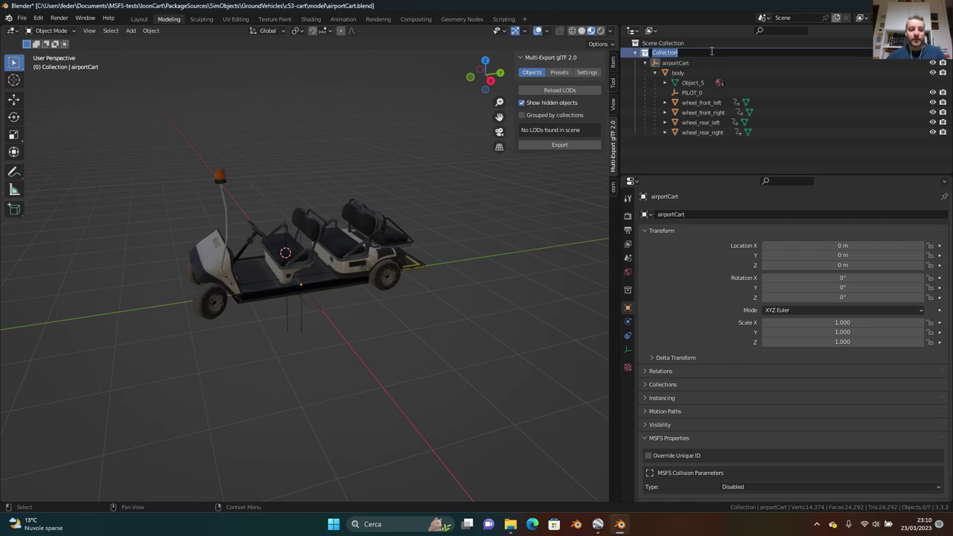
pyautogui.write('ai')
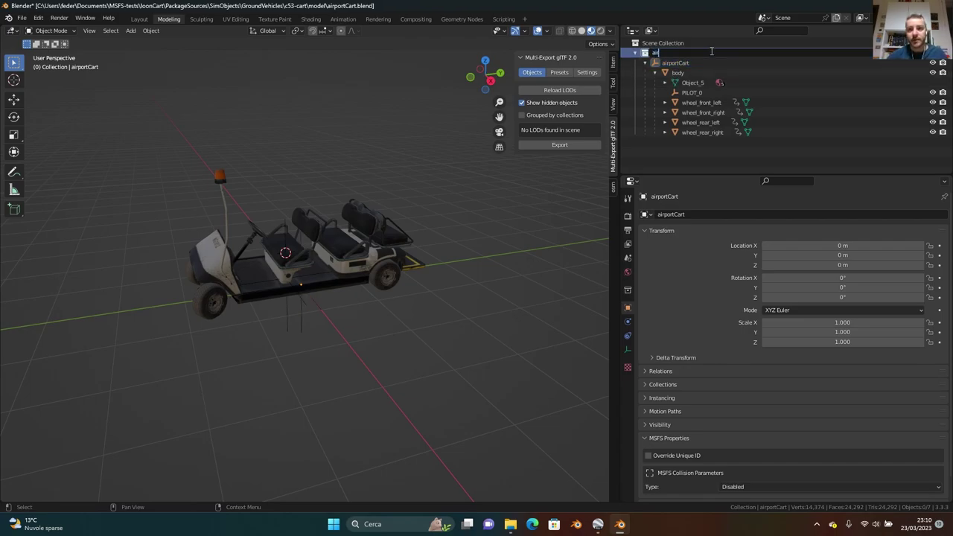
pyautogui.write('rportCa')
pyautogui.write('c')
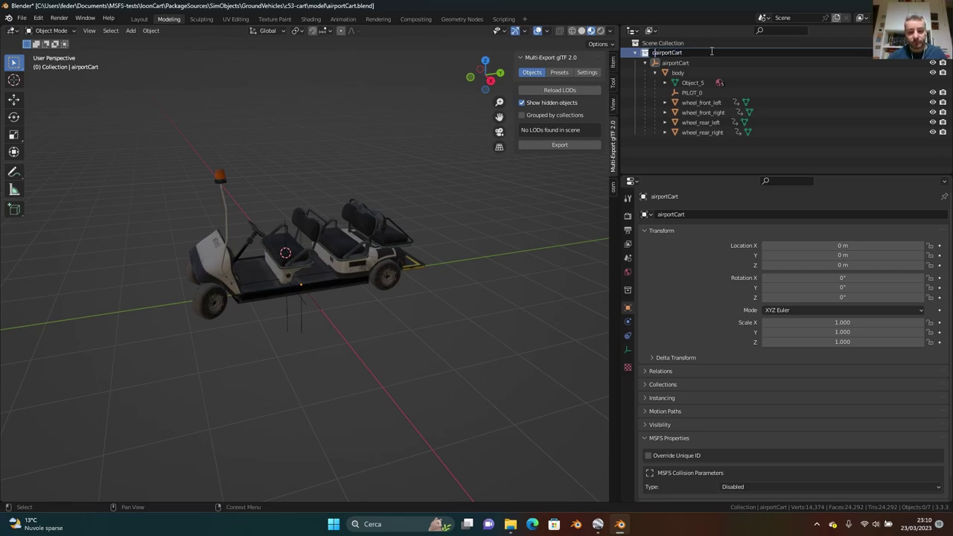
pyautogui.write('c53')
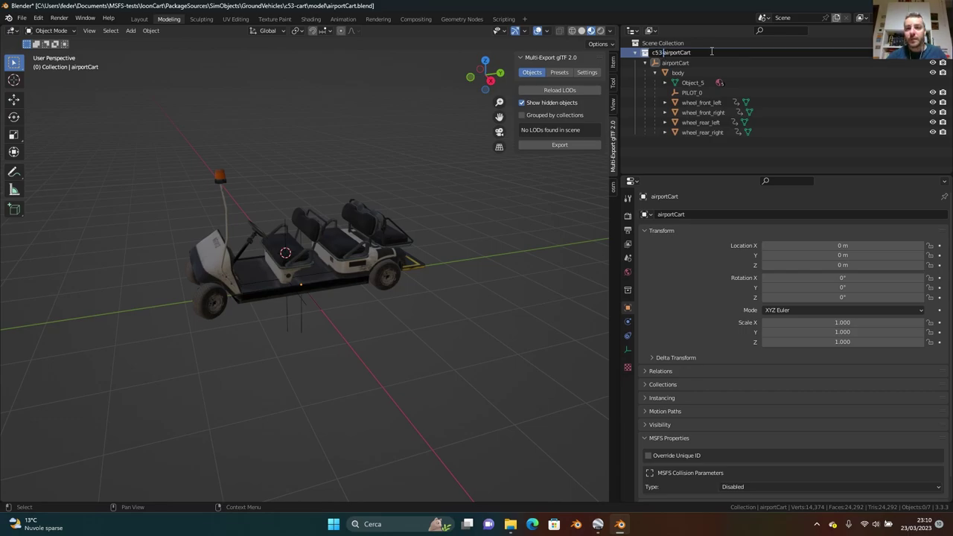
pyautogui.write('.')
pyautogui.press('Return')
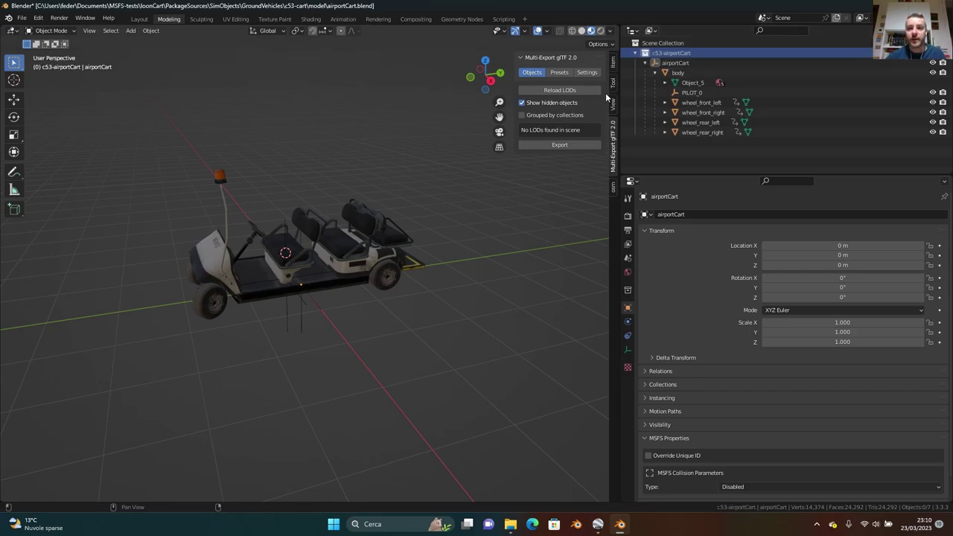
# Reload the LODs grouped by collections, include c53-airportCart in the glTF export and enable Generate XML
pyautogui.click(559, 90)
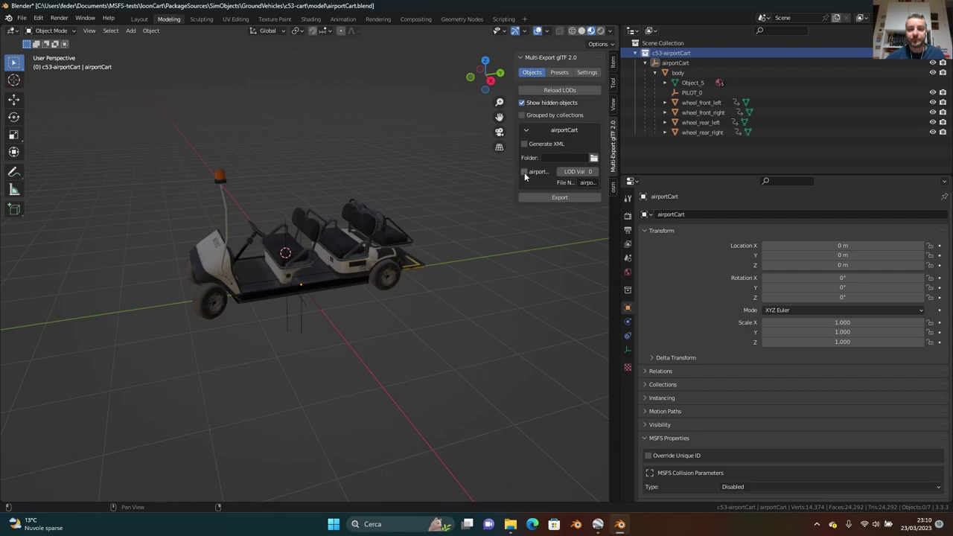
pyautogui.moveTo(518, 181); pyautogui.dragTo(455, 184)
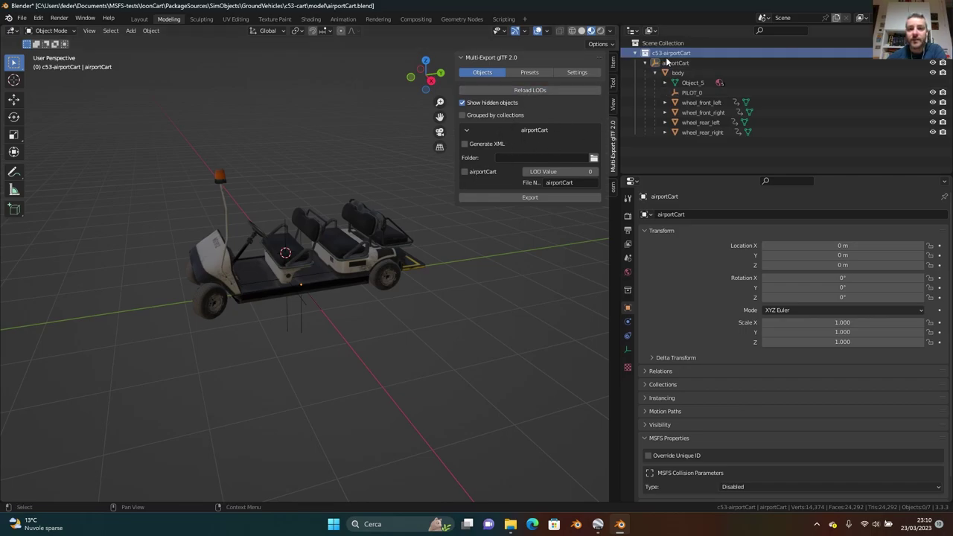
pyautogui.click(500, 114)
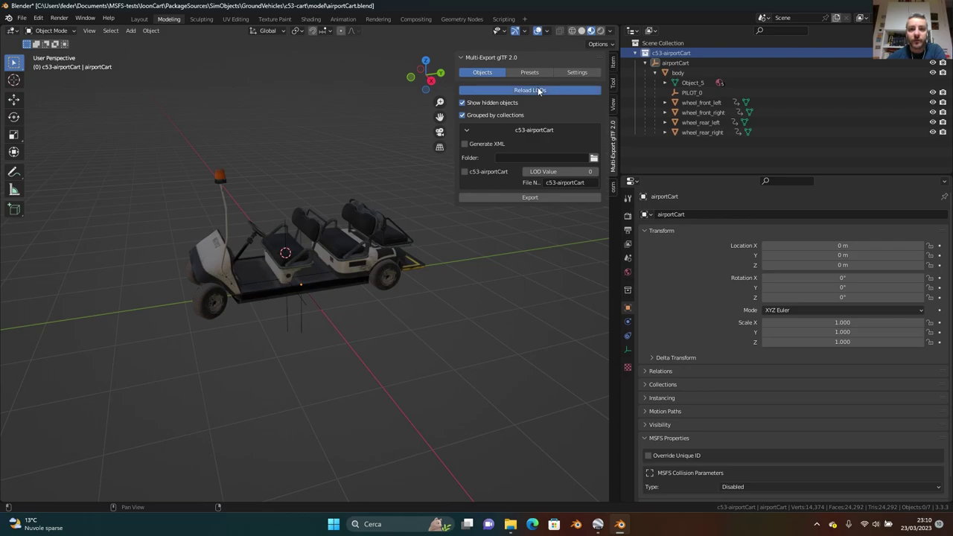
pyautogui.click(480, 172)
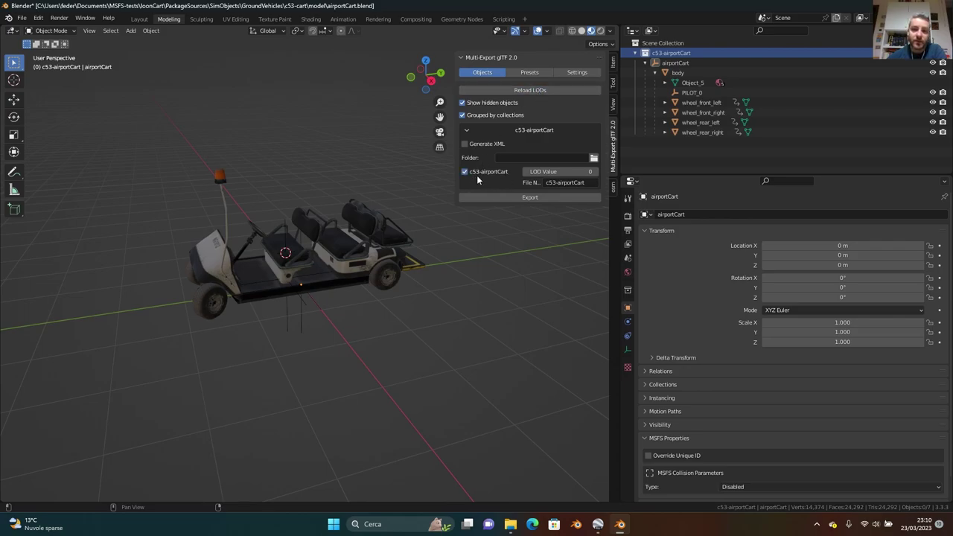
pyautogui.click(484, 146)
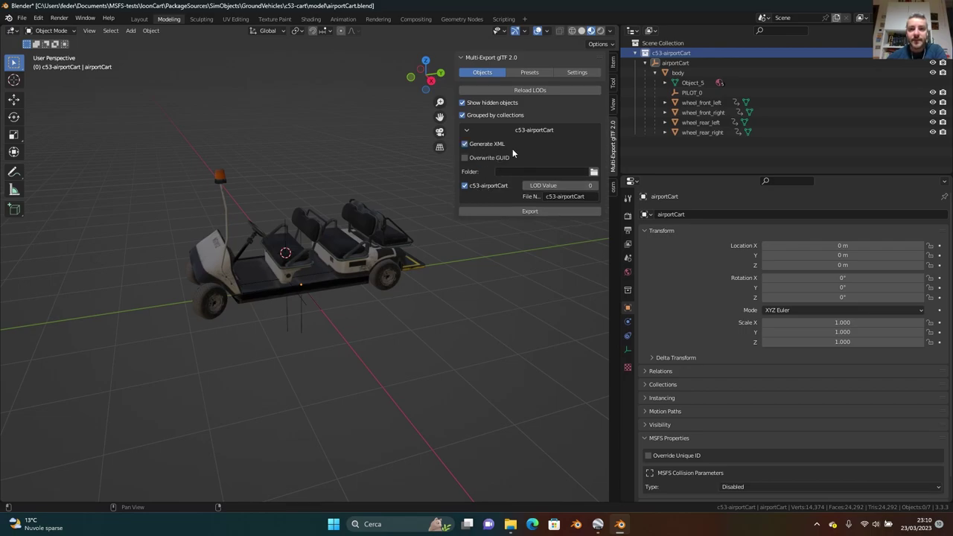
# Set the glTF export's textures path to ../texture and expand the Transform and Geometry settings for review
pyautogui.click(578, 75)
pyautogui.click(477, 142)
pyautogui.click(577, 102)
pyautogui.write('../texture')
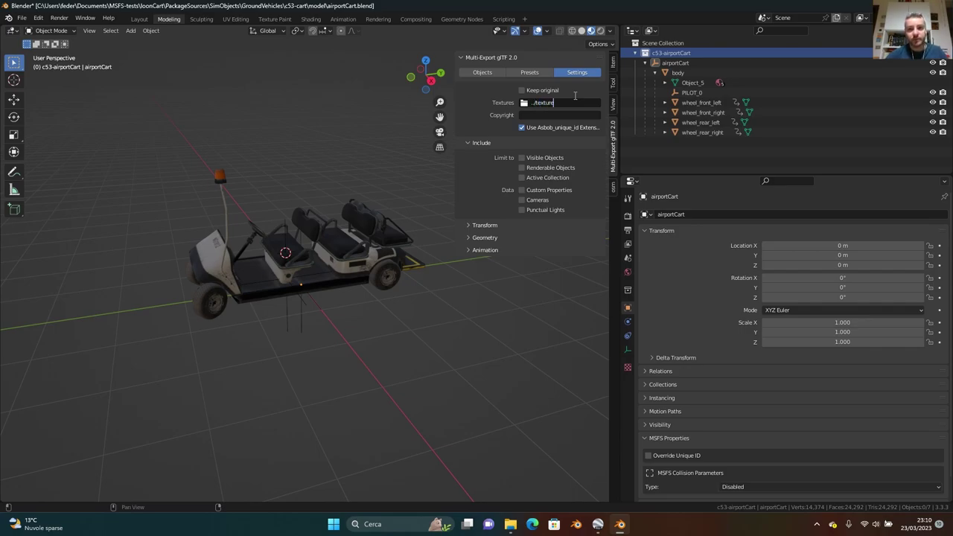
pyautogui.click(484, 225)
pyautogui.click(477, 257)
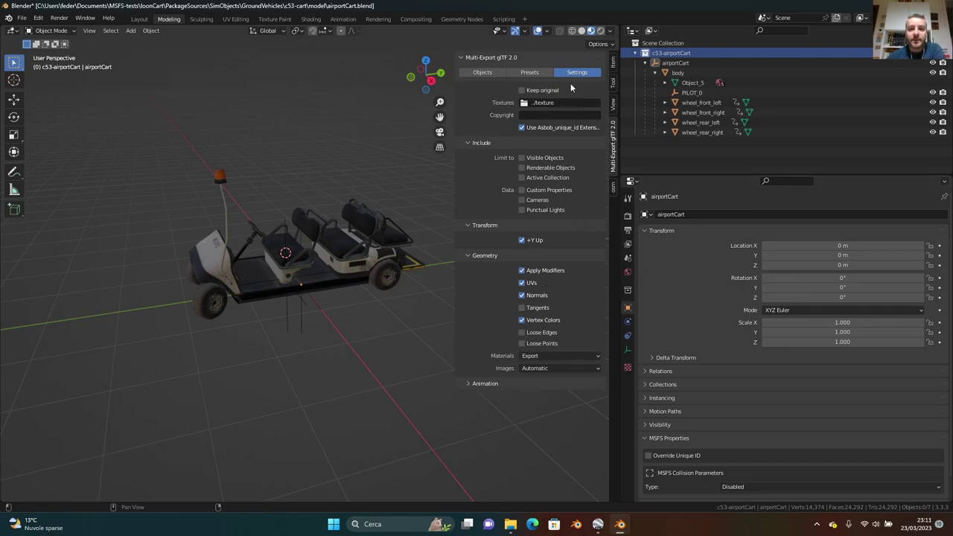
pyautogui.click(536, 210)
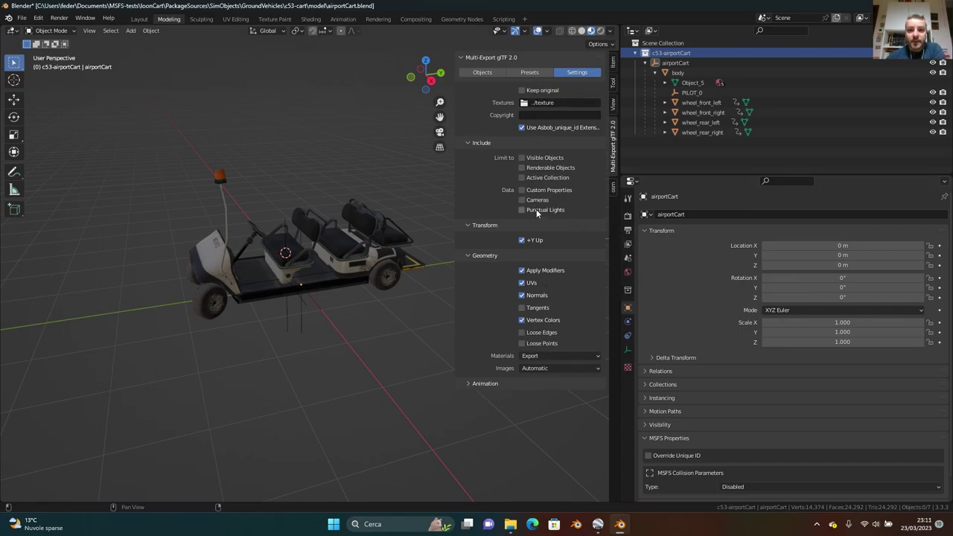
# Choose the c53-cart\model folder as the export destination and export c53-airportCart as glTF
pyautogui.click(530, 72)
pyautogui.click(482, 73)
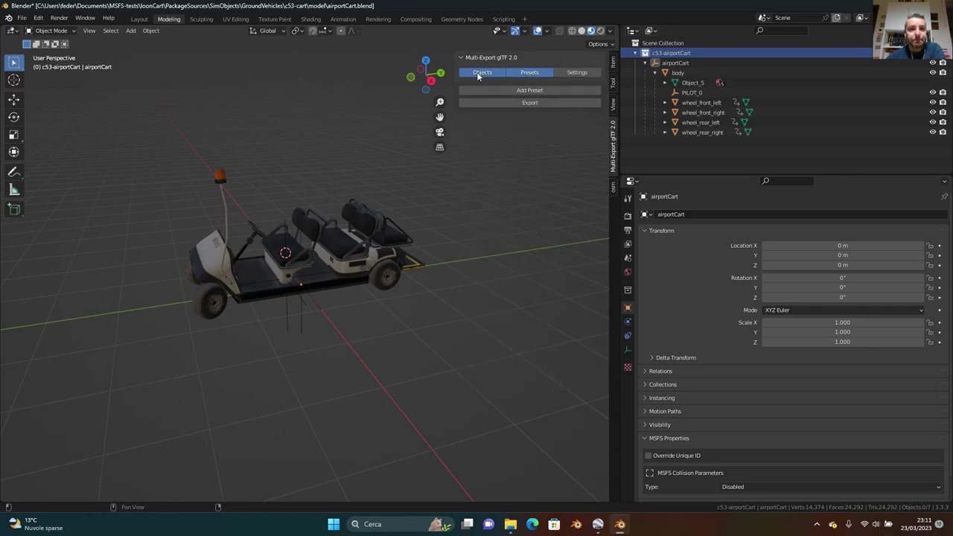
pyautogui.click(593, 172)
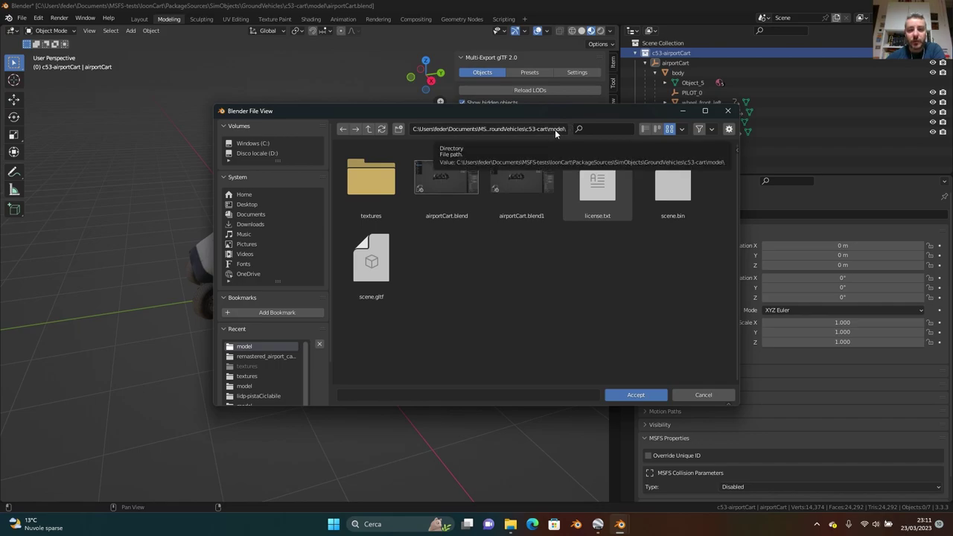
pyautogui.click(636, 395)
pyautogui.click(522, 211)
# Switch to File Explorer and check the exported images in the c53-cart\texture folder
pyautogui.click(510, 525)
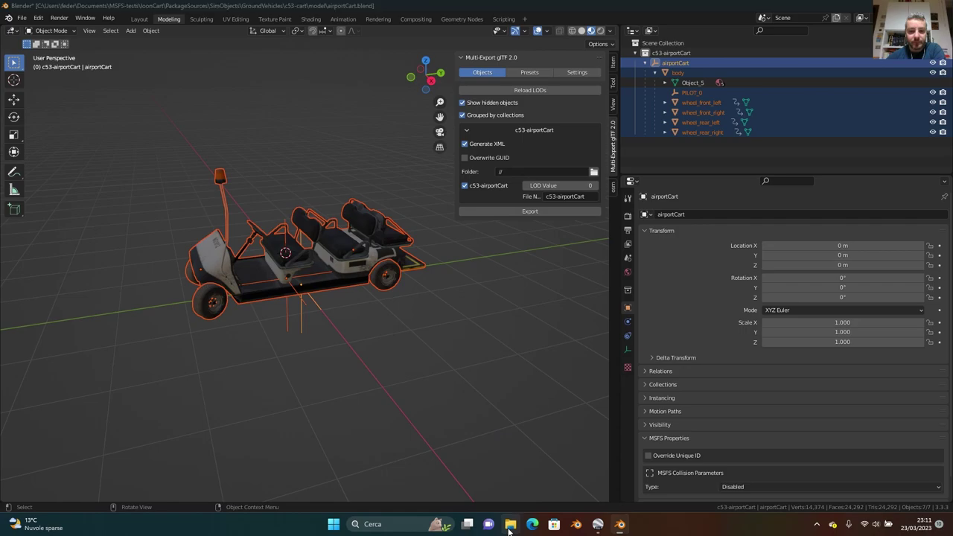
pyautogui.click(321, 56)
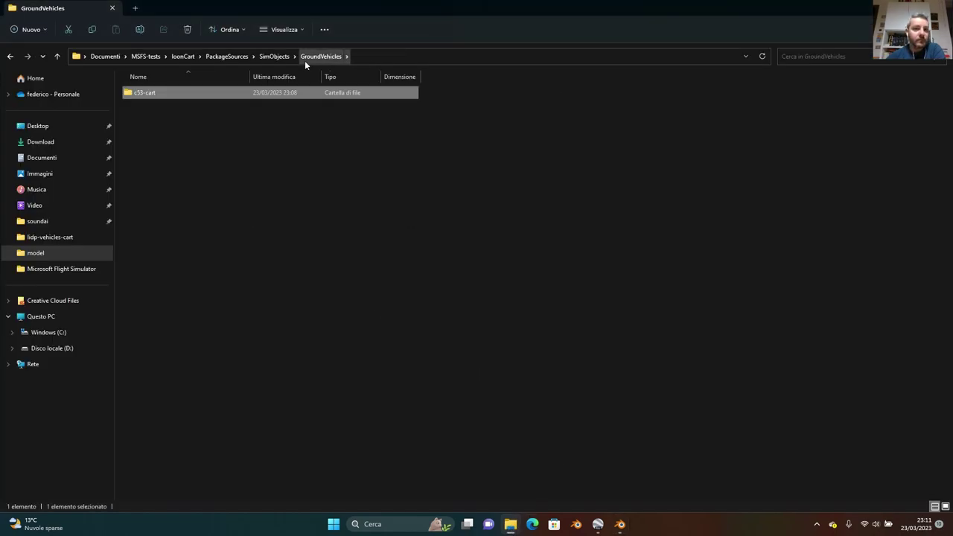
pyautogui.doubleClick(191, 91)
pyautogui.doubleClick(163, 107)
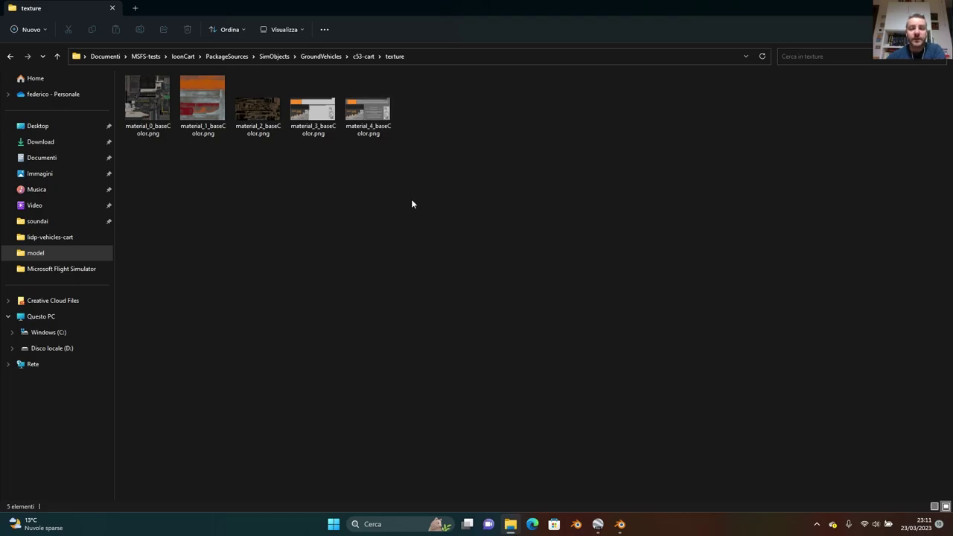
# Switch back to Blender and close it, saving the changes to airportCart.blend
pyautogui.click(621, 524)
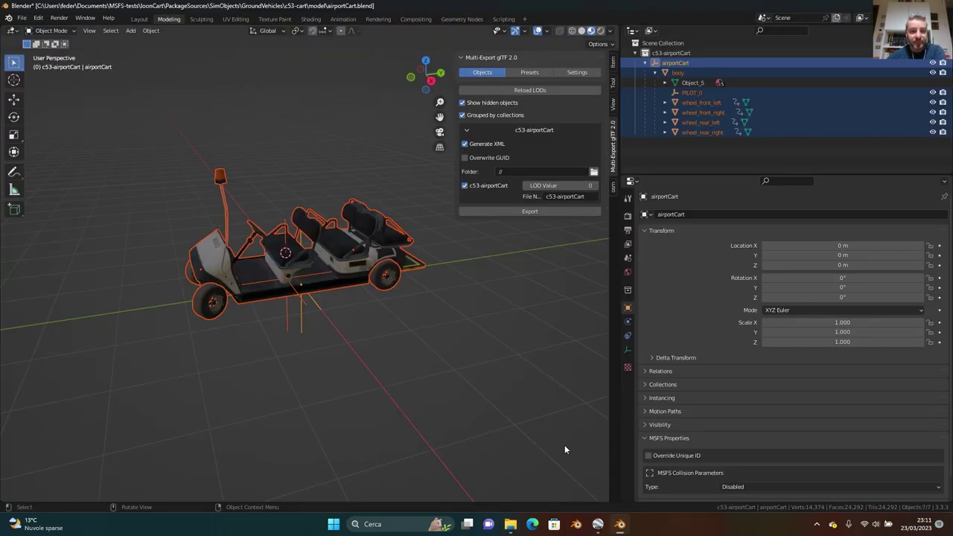
pyautogui.click(942, 5)
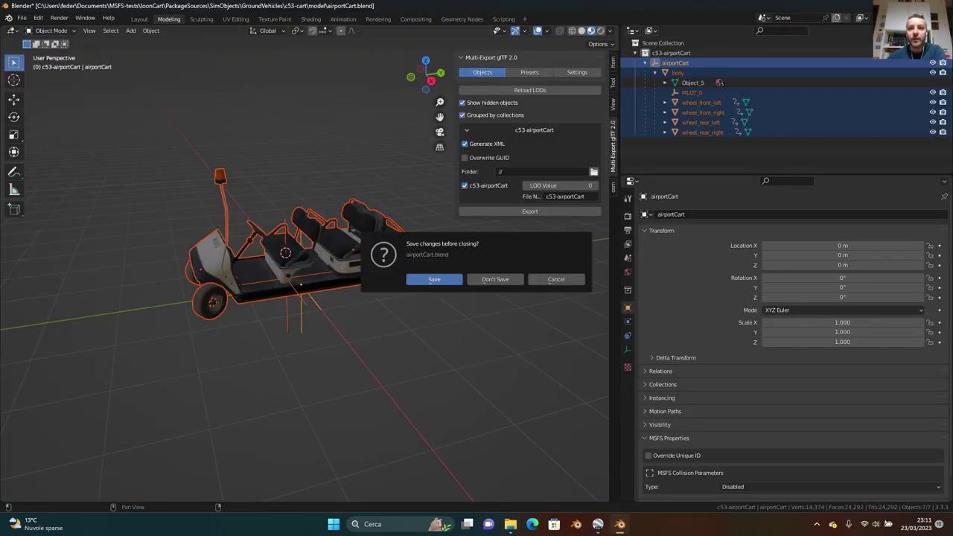
pyautogui.click(450, 277)
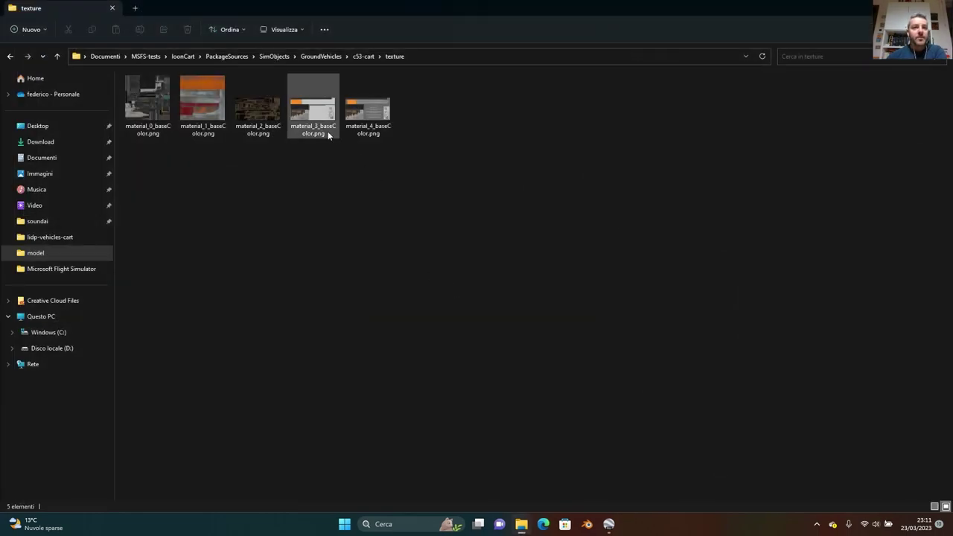
# Copy sim.cfg from the lidp-vehicles-cart folder into the loonCart project's SimObjects\GroundVehicles\c53-cart folder
pyautogui.click(287, 56)
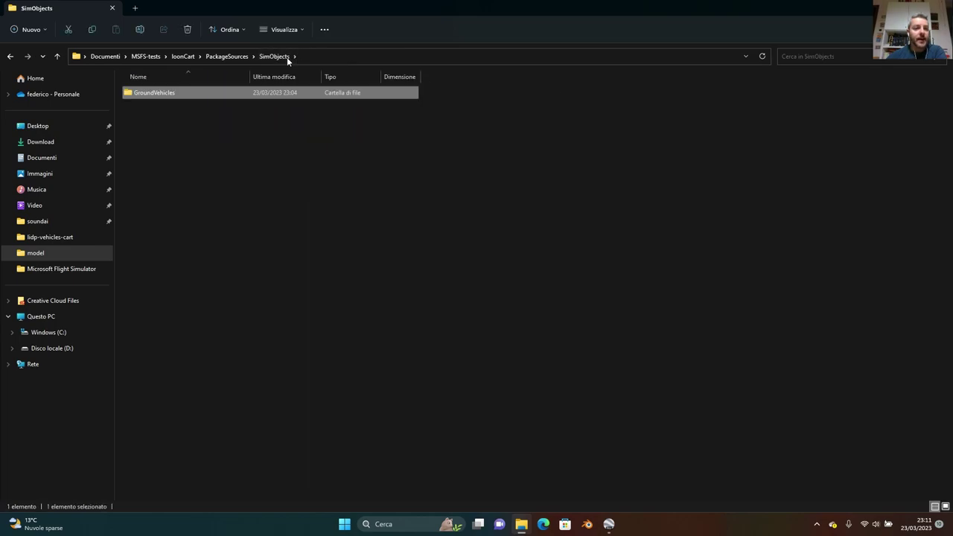
pyautogui.doubleClick(207, 93)
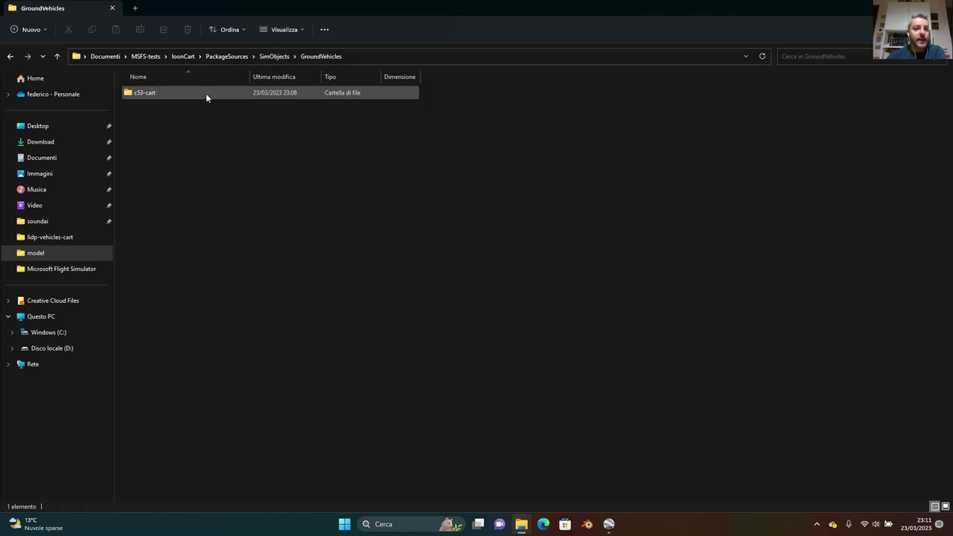
pyautogui.doubleClick(146, 94)
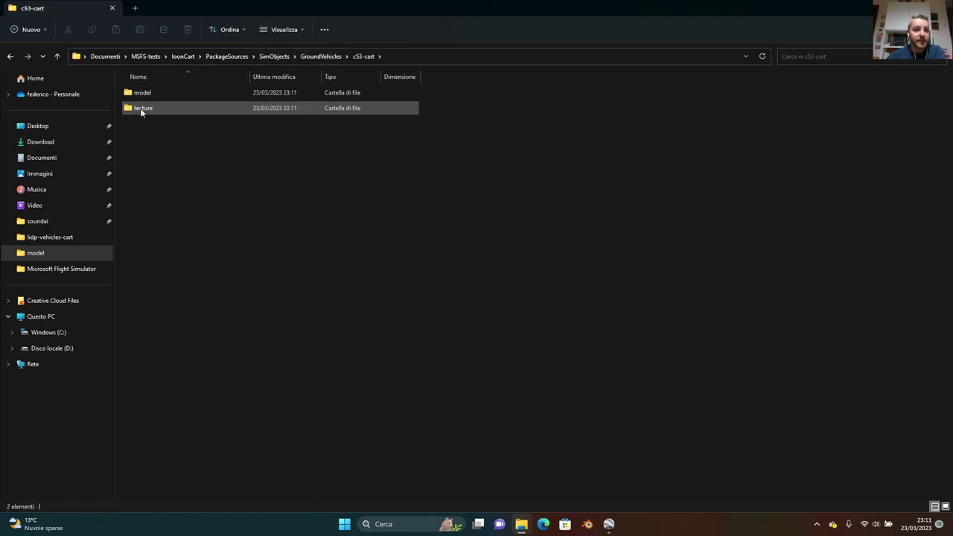
pyautogui.click(58, 239)
pyautogui.click(181, 141)
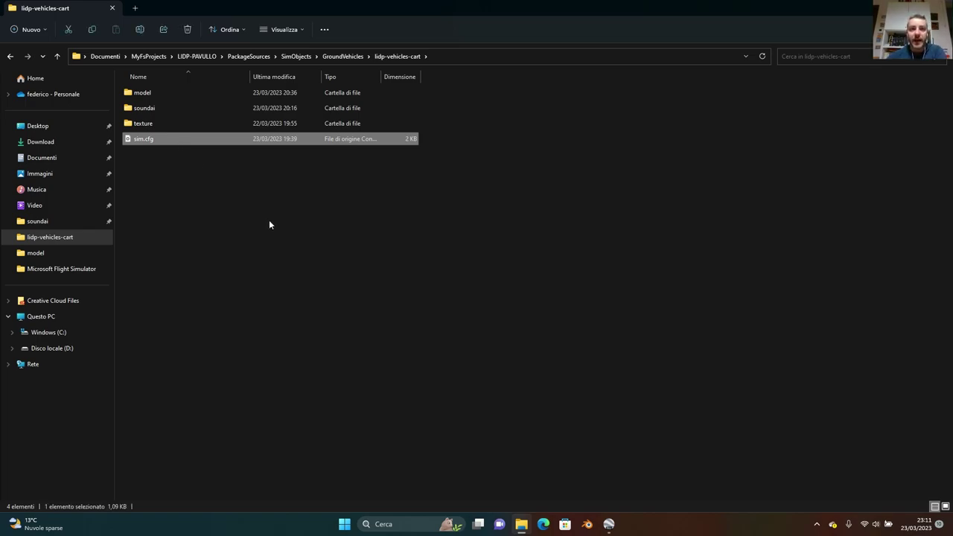
pyautogui.click(36, 253)
pyautogui.click(358, 58)
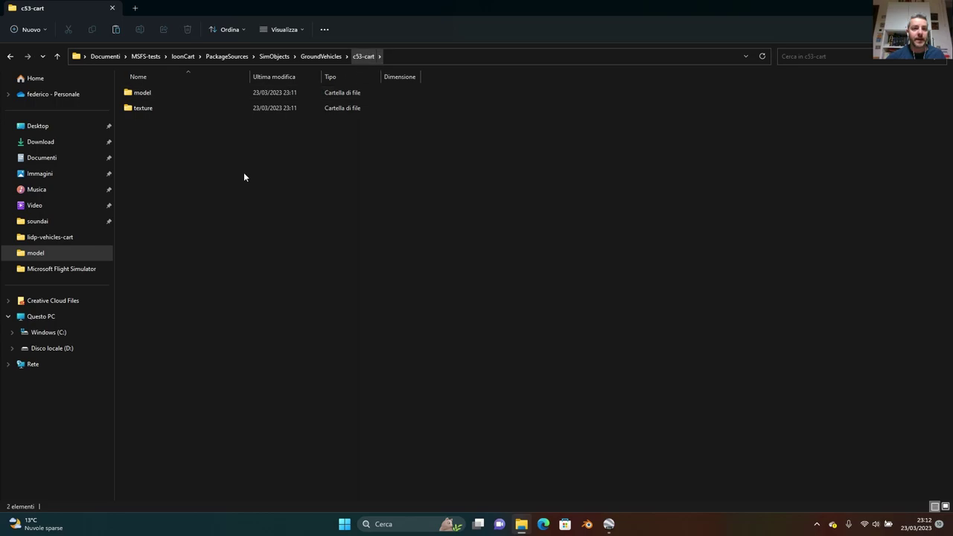
pyautogui.hotkey('ctrl', 'v')
pyautogui.click(281, 214)
# Open the copied sim.cfg in Visual Studio Code and set the title in the [fltsim.0] section to c53-cart
pyautogui.doubleClick(158, 125)
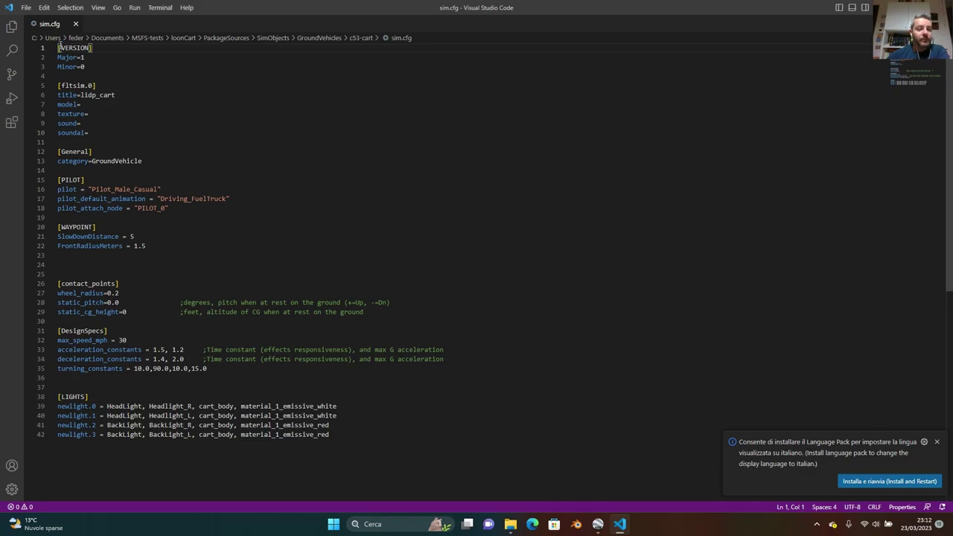
pyautogui.moveTo(57, 95); pyautogui.dragTo(119, 95)
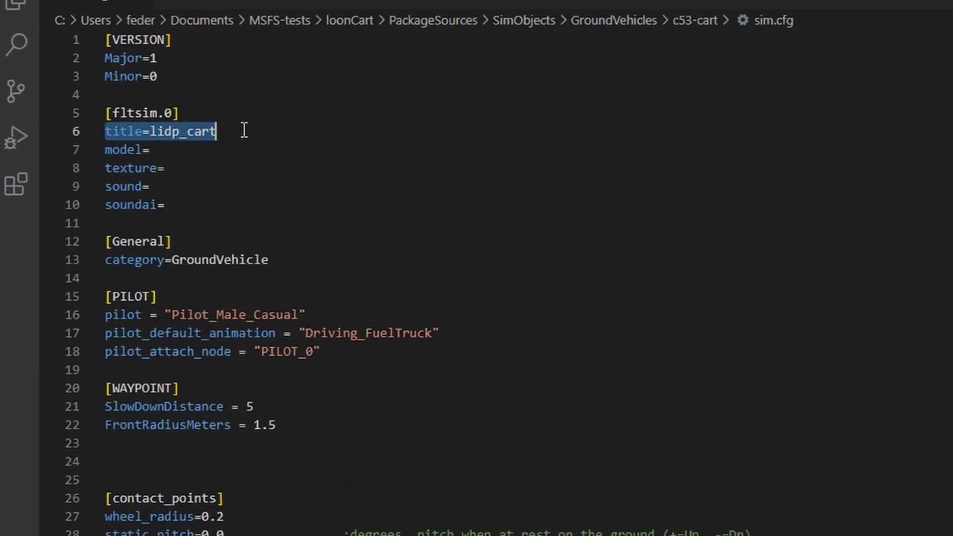
pyautogui.click(137, 94)
pyautogui.moveTo(228, 135); pyautogui.dragTo(188, 141)
pyautogui.click(597, 135)
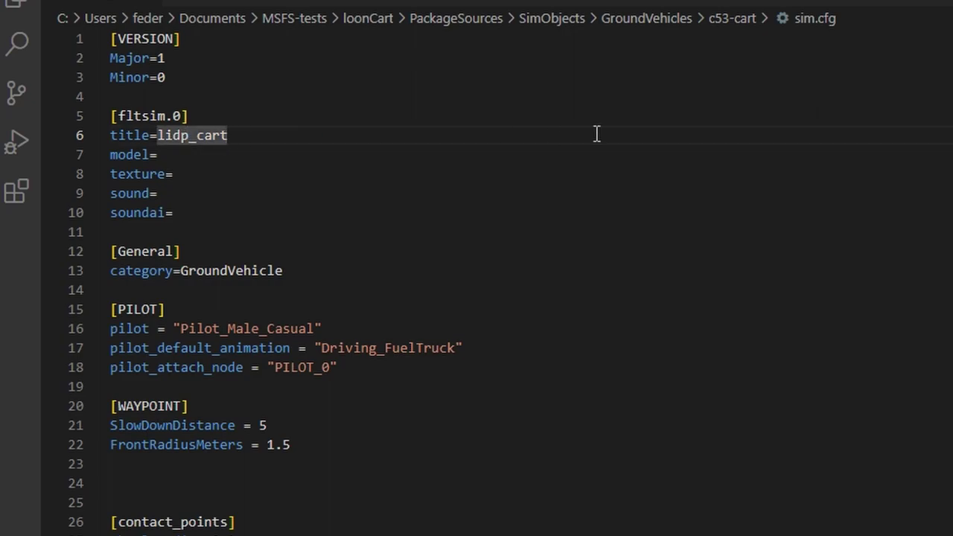
pyautogui.press('BackSpace')
pyautogui.press('BackSpace')
pyautogui.press('BackSpace')
pyautogui.press('BackSpace')
pyautogui.press('BackSpace')
pyautogui.press('BackSpace')
pyautogui.press('BackSpace')
pyautogui.press('BackSpace')
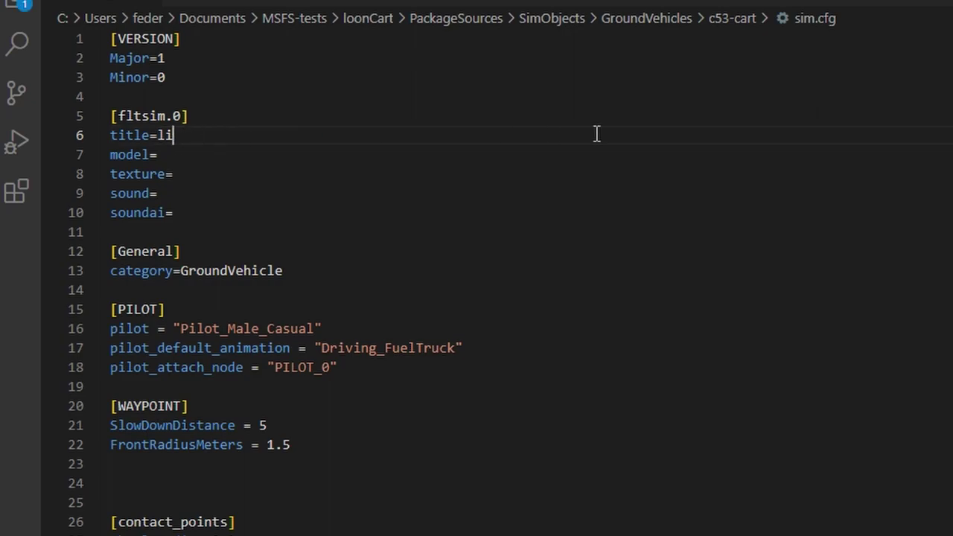
pyautogui.press('BackSpace')
pyautogui.write('c53-cart')
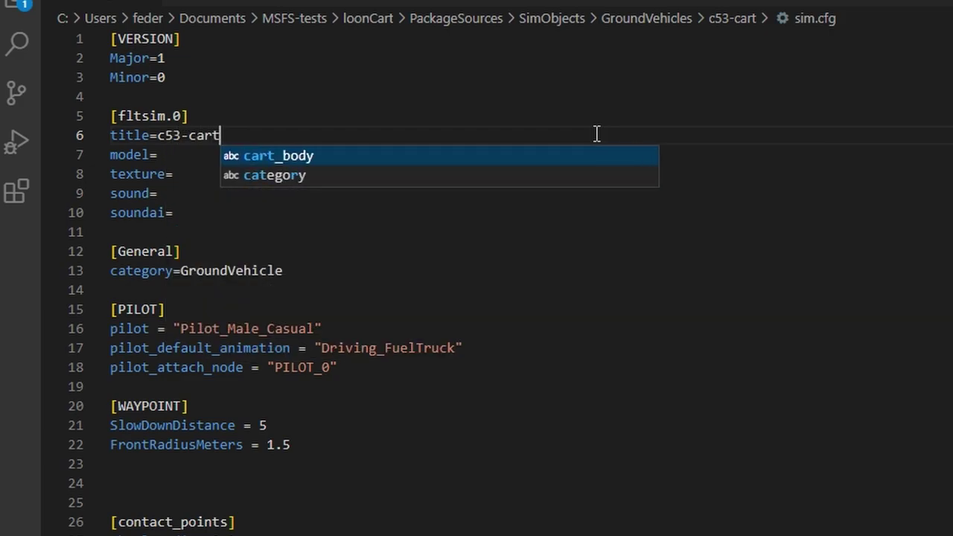
# Review the title entry in [fltsim.0] and the category entry in the [General] section of sim.cfg
pyautogui.moveTo(159, 135); pyautogui.dragTo(250, 149)
pyautogui.click(196, 119)
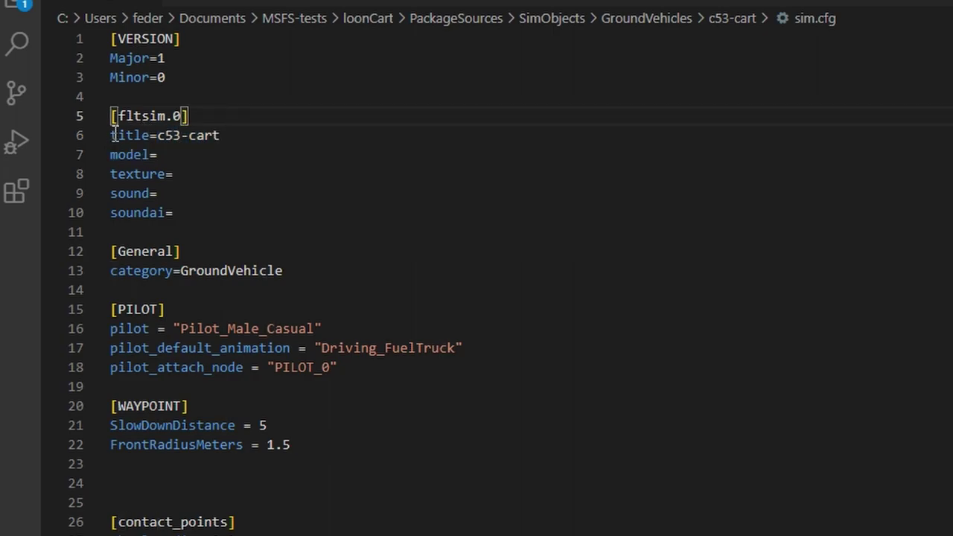
pyautogui.click(203, 137)
pyautogui.click(258, 137)
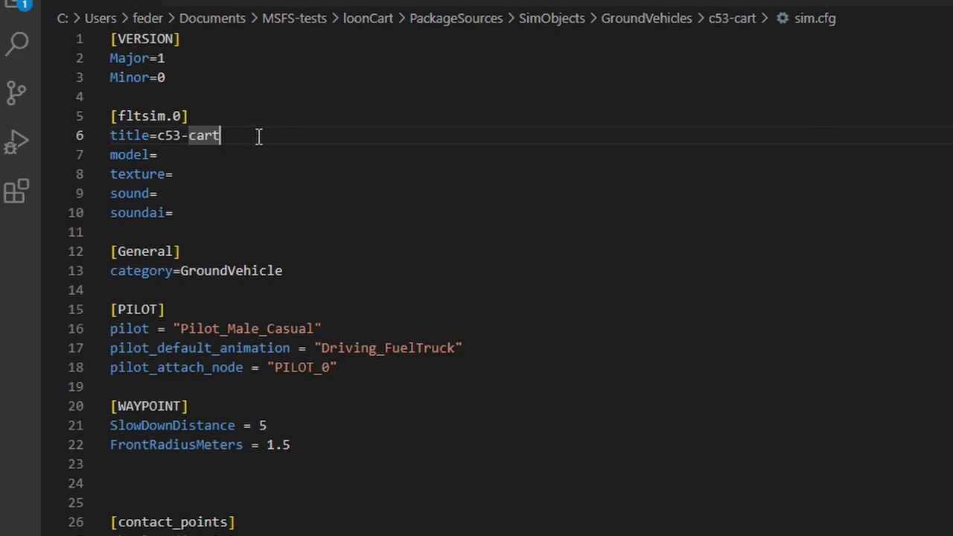
pyautogui.click(176, 135)
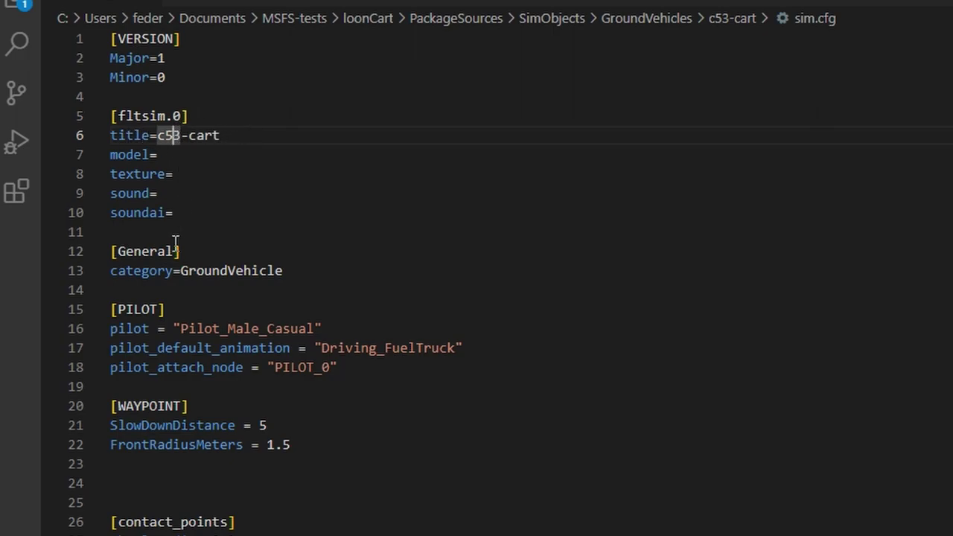
pyautogui.click(124, 254)
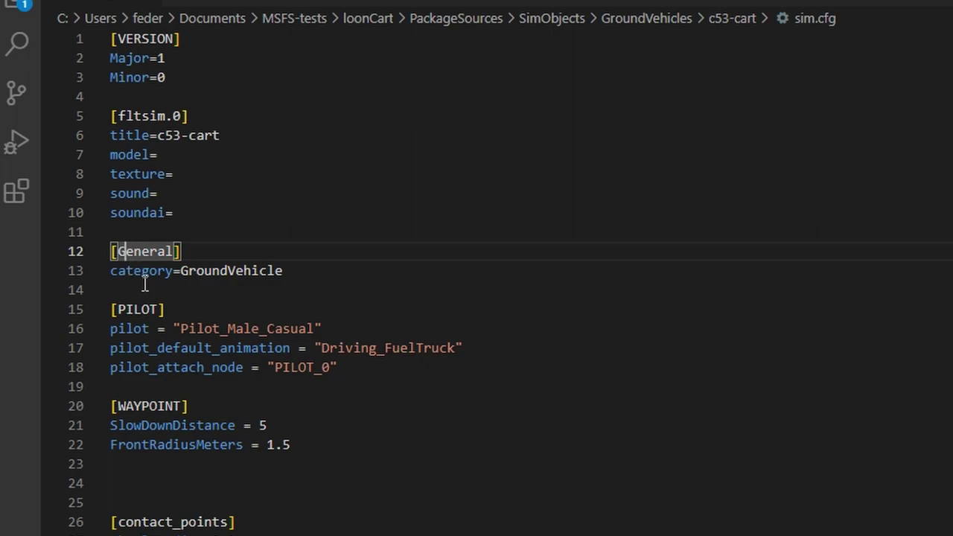
pyautogui.click(147, 272)
pyautogui.click(220, 271)
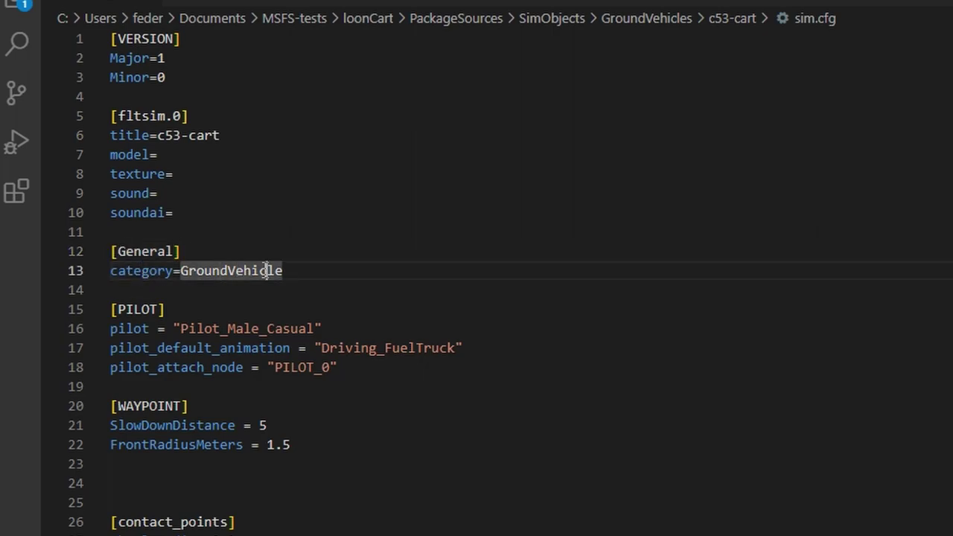
# Examine the [PILOT] section's pilot model and attach node entries
pyautogui.click(150, 331)
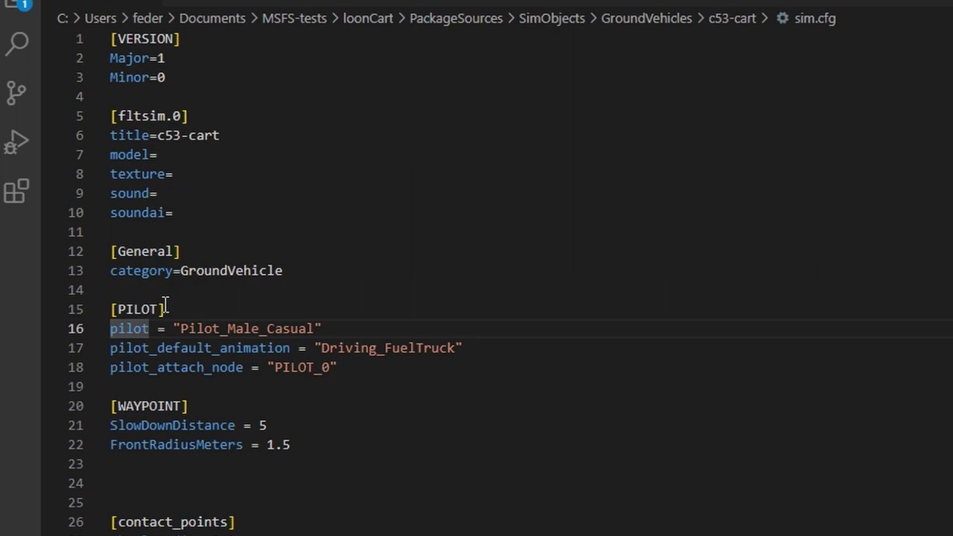
pyautogui.moveTo(267, 328); pyautogui.dragTo(274, 329)
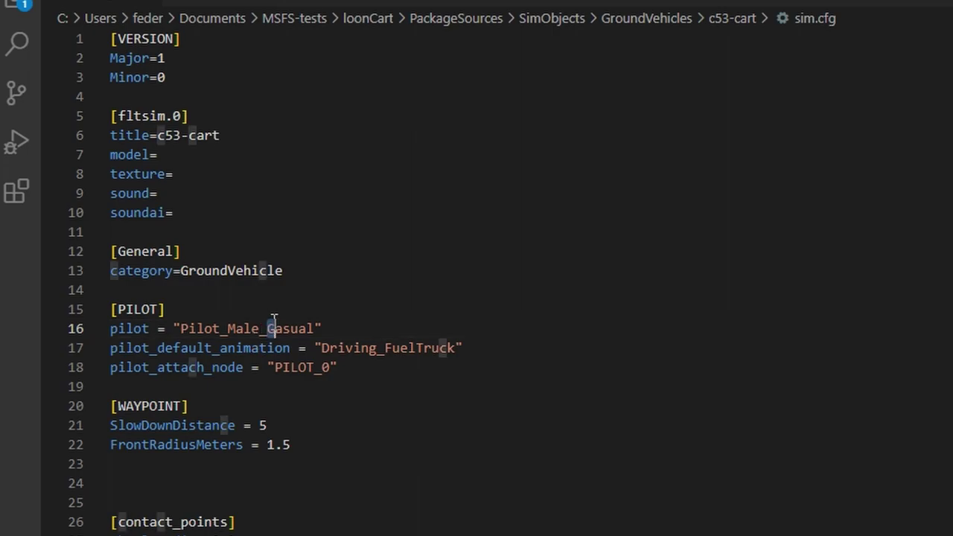
pyautogui.click(344, 326)
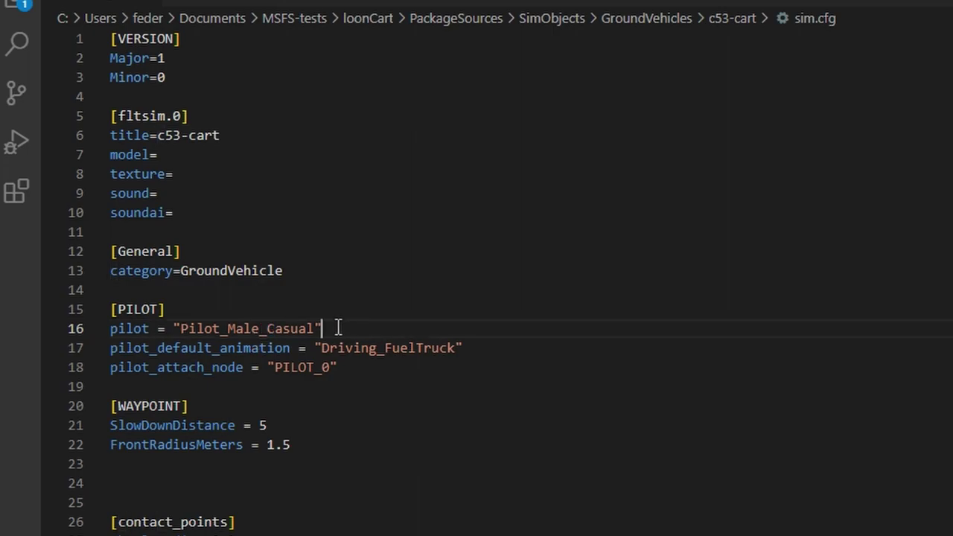
pyautogui.click(336, 367)
pyautogui.moveTo(336, 367); pyautogui.dragTo(94, 370)
pyautogui.click(335, 367)
pyautogui.click(305, 367)
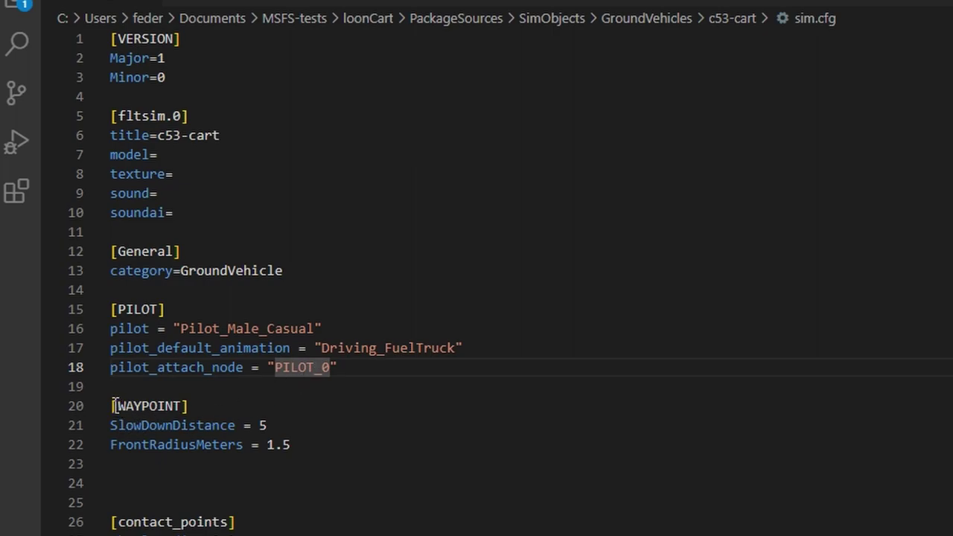
# Examine the SlowDownDistance and FrontRadiusMeters entries in the [WAYPOINT] section
pyautogui.moveTo(114, 406); pyautogui.dragTo(222, 407)
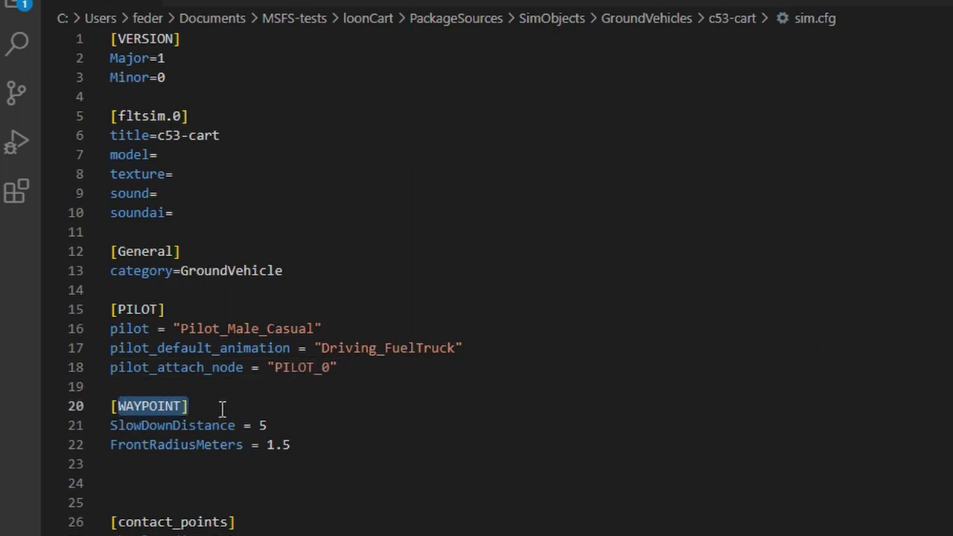
pyautogui.click(221, 407)
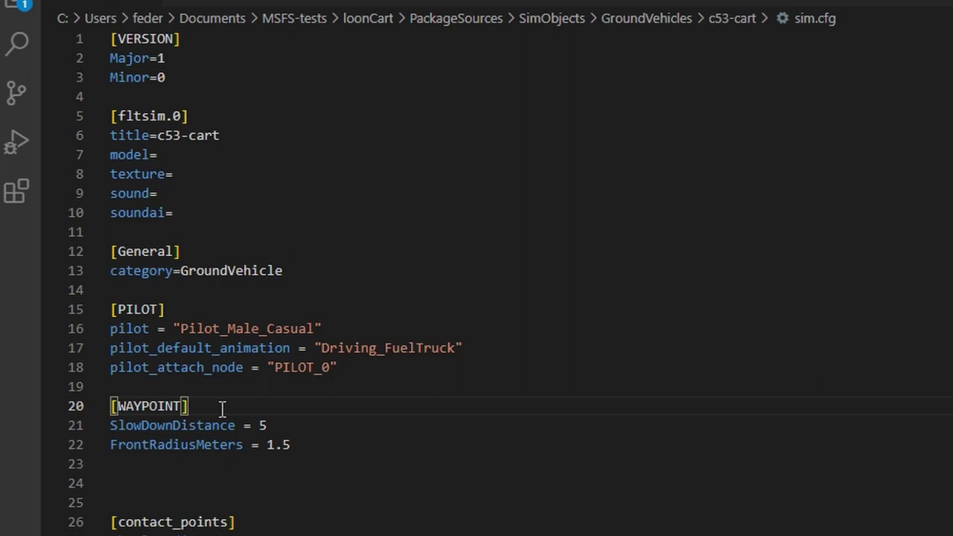
pyautogui.click(265, 425)
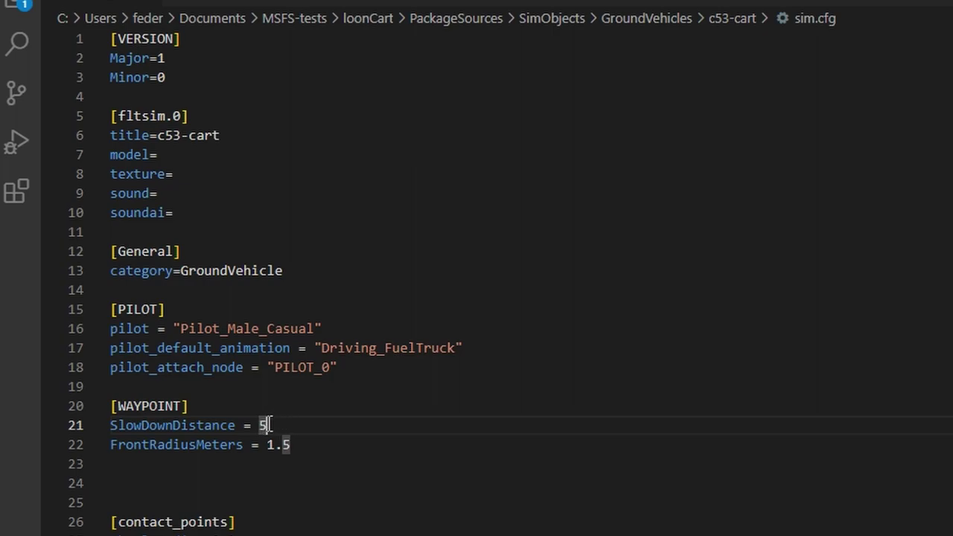
pyautogui.click(142, 445)
pyautogui.click(297, 445)
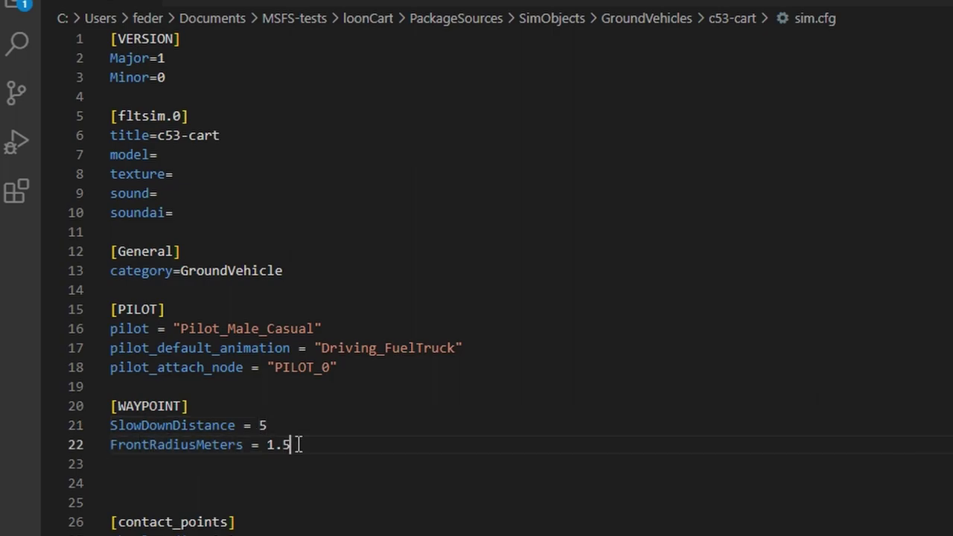
pyautogui.hotkey('shift', 'Left')
pyautogui.press('Right')
pyautogui.hotkey('shift', 'Left')
pyautogui.hotkey('shift', 'Left')
pyautogui.hotkey('shift', 'Left')
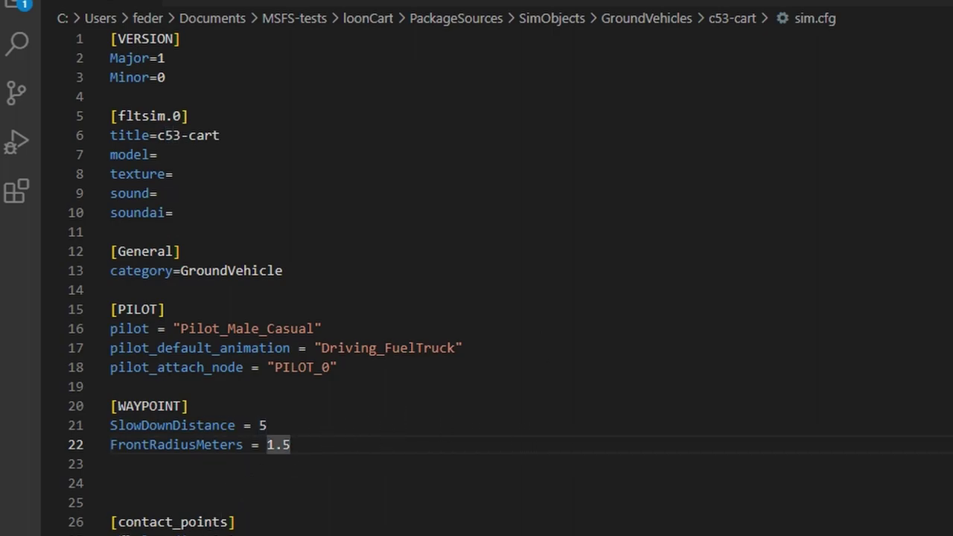
# Review the wheel radius under [contact_points] and the maximum speed under [DesignSpecs]
pyautogui.scroll(-2, 112, 414)
pyautogui.scroll(-4, 112, 413)
pyautogui.moveTo(111, 155); pyautogui.dragTo(253, 154)
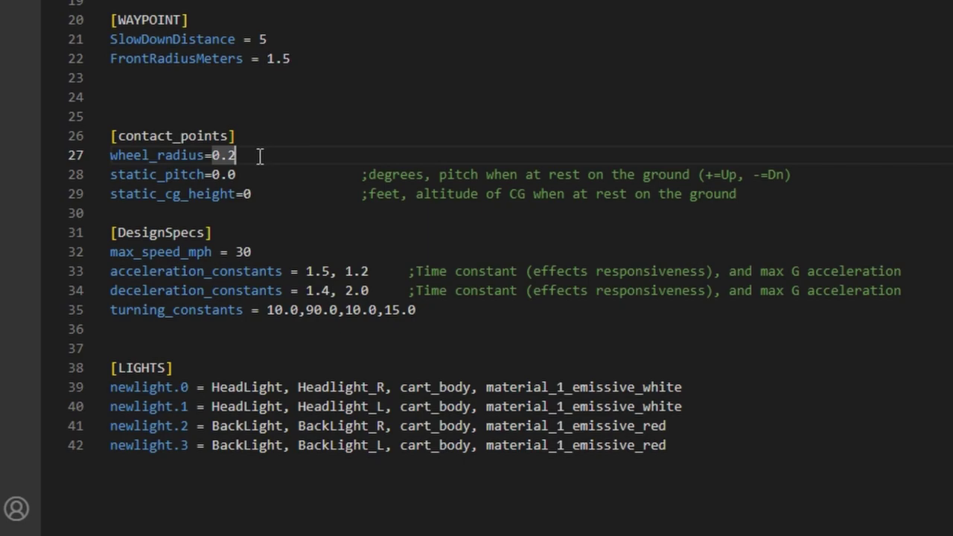
pyautogui.click(205, 155)
pyautogui.moveTo(212, 155); pyautogui.dragTo(246, 155)
pyautogui.moveTo(255, 252); pyautogui.dragTo(110, 251)
pyautogui.click(251, 252)
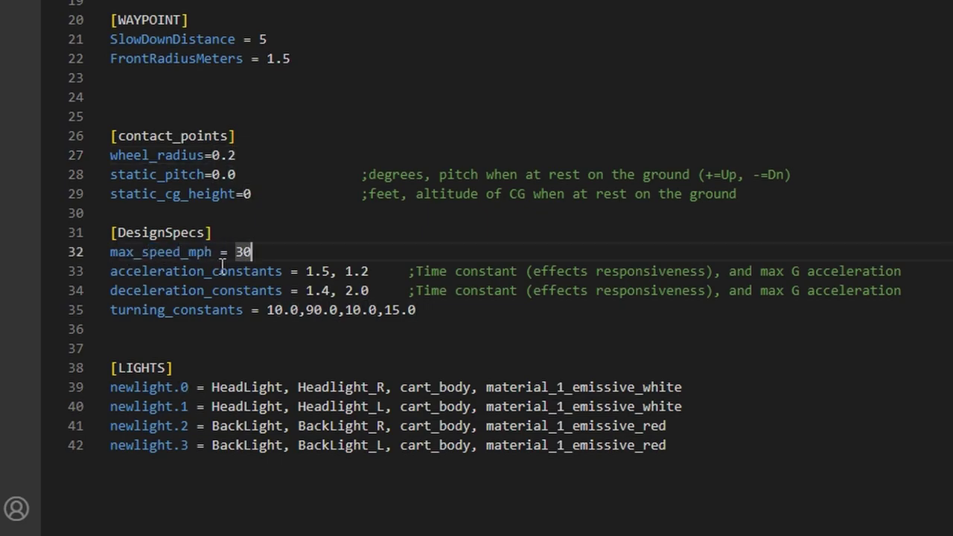
# Examine the acceleration, deceleration and turning constants in the [DesignSpecs] section
pyautogui.moveTo(110, 271); pyautogui.dragTo(432, 310)
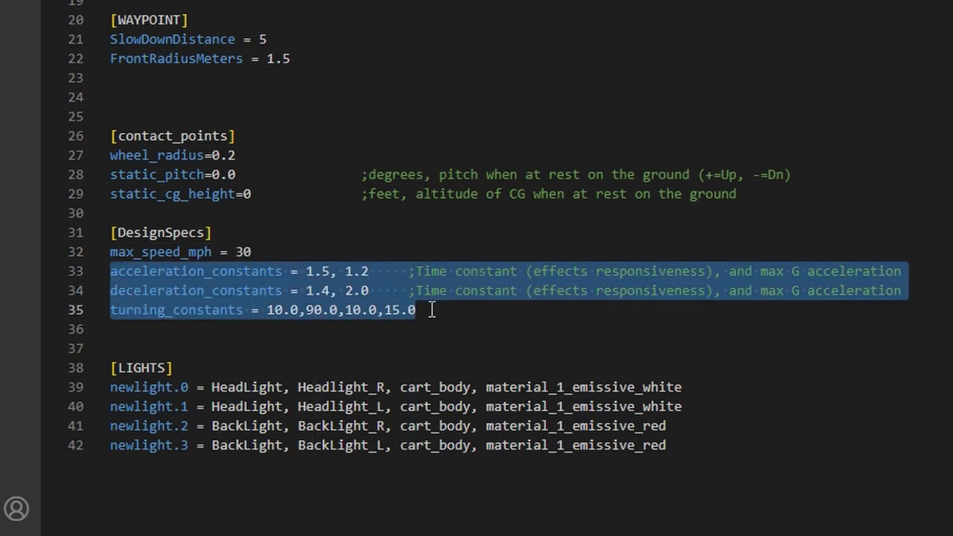
pyautogui.click(432, 310)
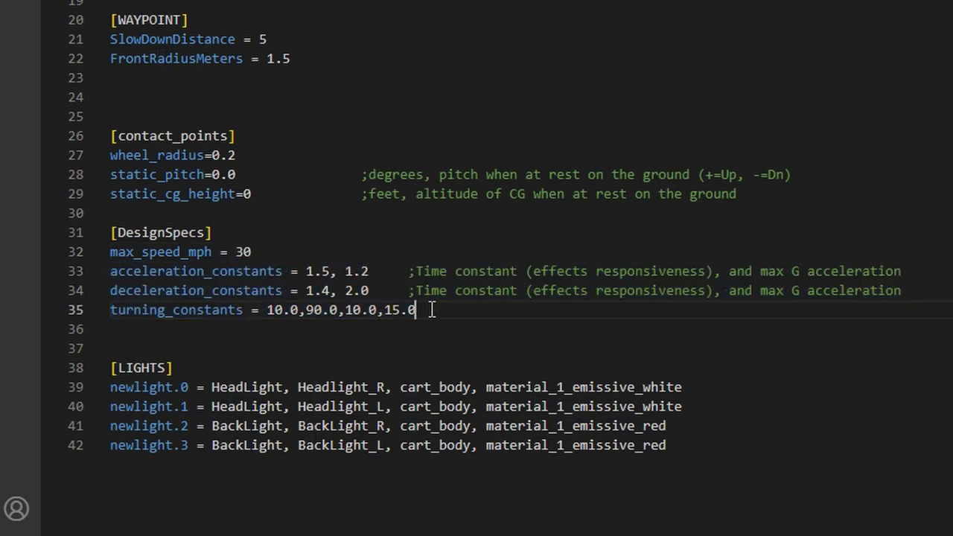
pyautogui.click(275, 310)
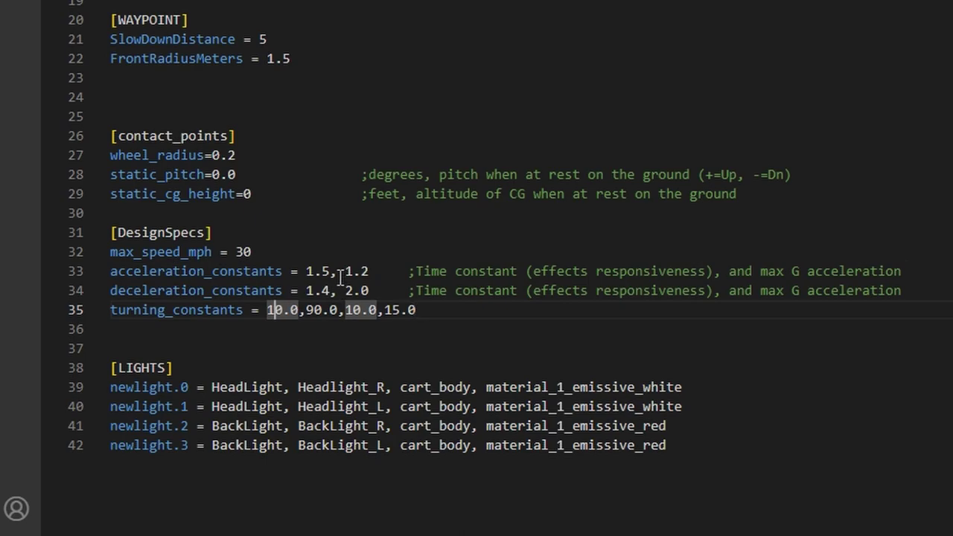
pyautogui.click(313, 272)
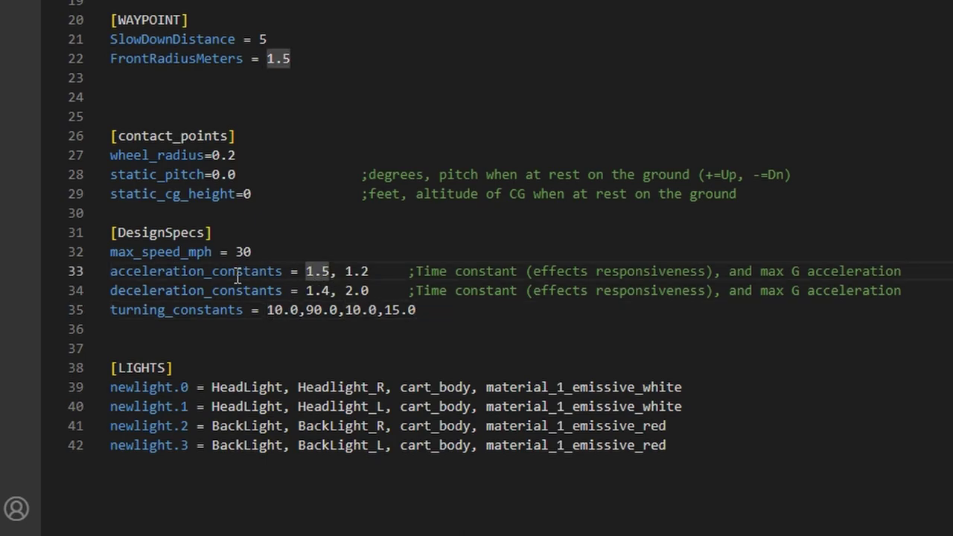
pyautogui.click(344, 258)
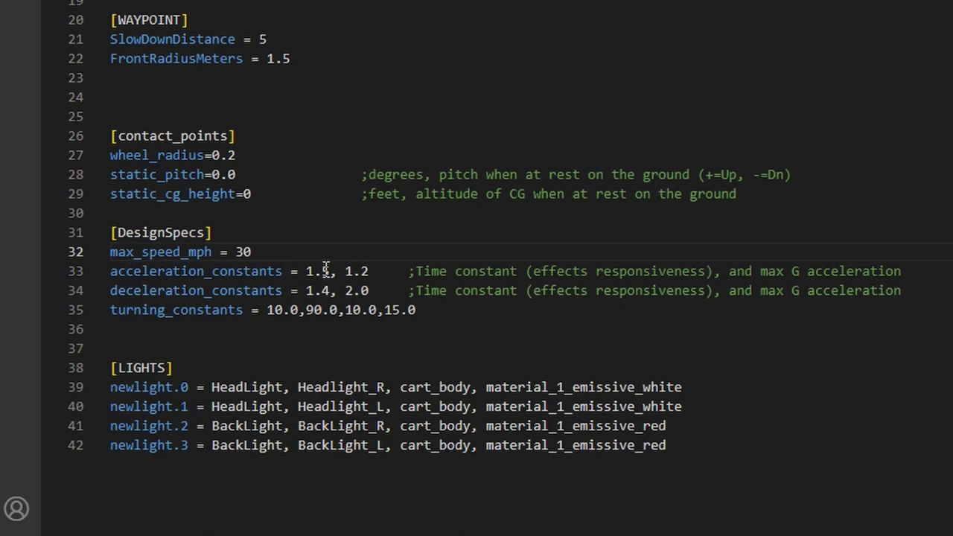
pyautogui.click(328, 271)
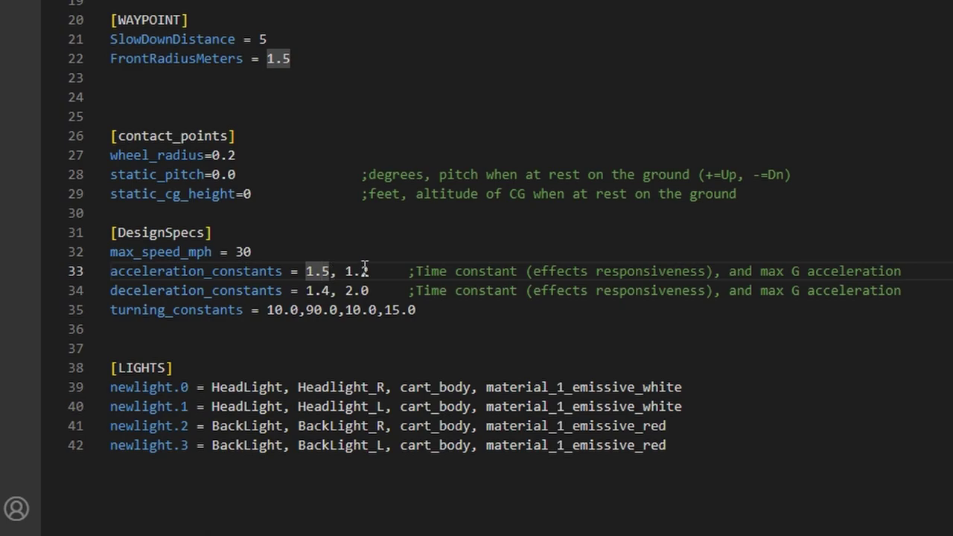
pyautogui.moveTo(370, 273); pyautogui.dragTo(345, 272)
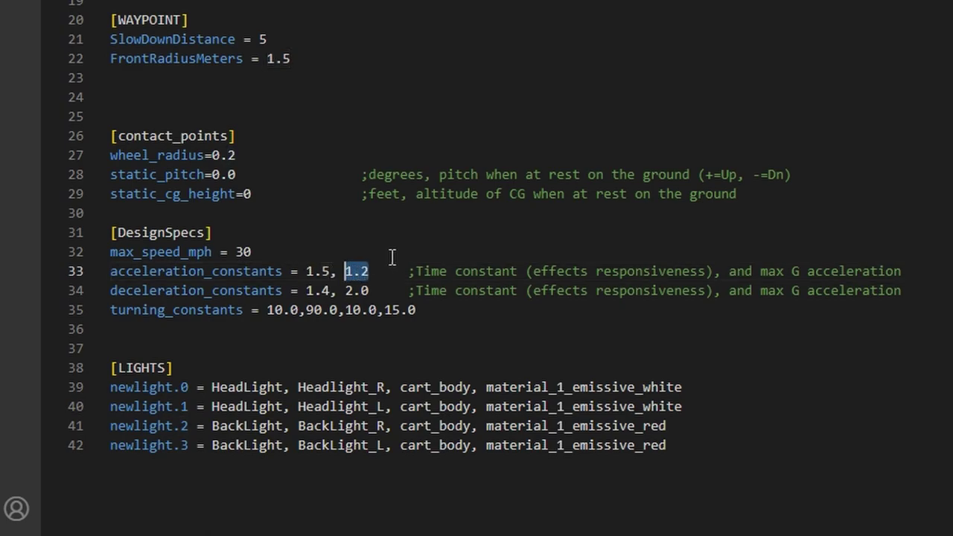
pyautogui.click(380, 290)
pyautogui.click(377, 273)
pyautogui.click(369, 292)
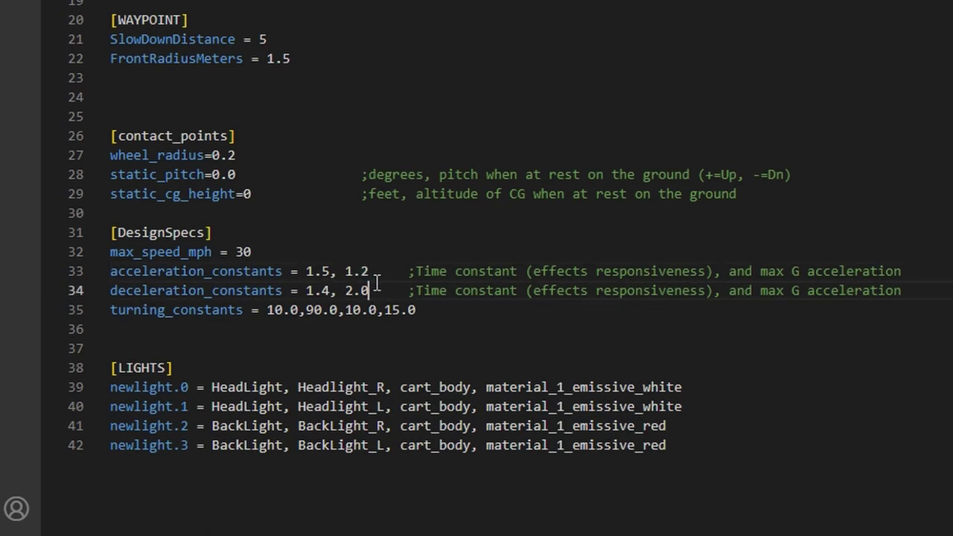
pyautogui.click(381, 271)
pyautogui.click(371, 291)
pyautogui.click(273, 310)
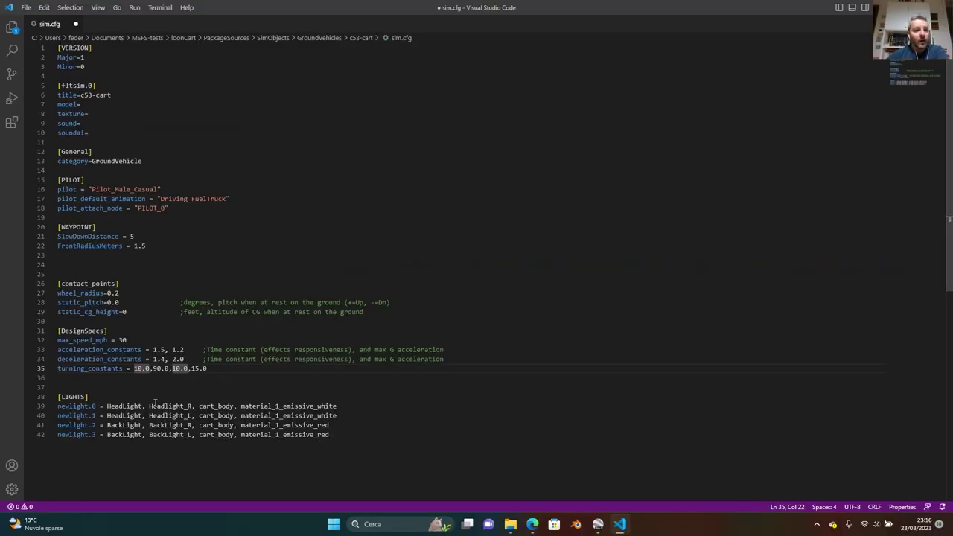
# Examine the first and third turning_constants values in the [DesignSpecs] section of sim.cfg
pyautogui.press('Right')
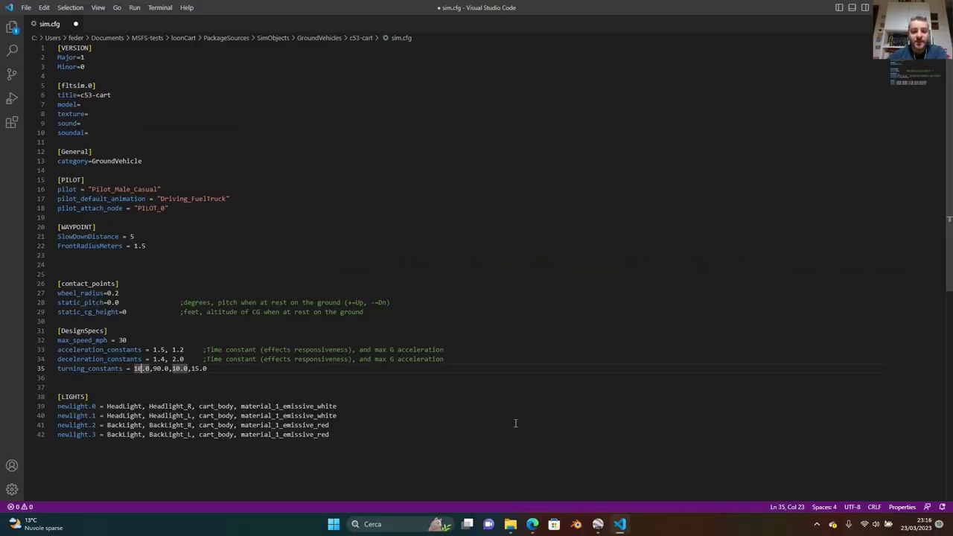
pyautogui.click(533, 524)
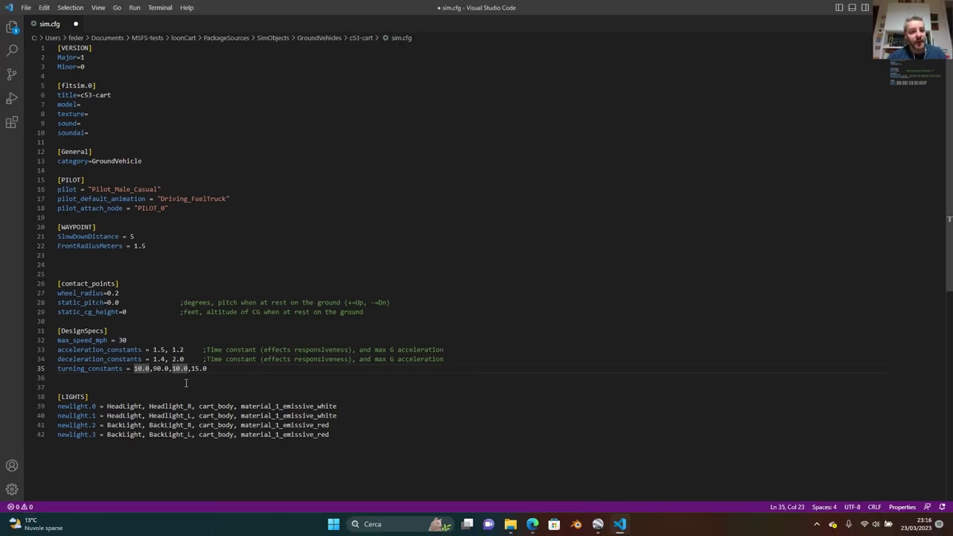
pyautogui.press('Right')
pyautogui.press('Right')
pyautogui.press('Right')
pyautogui.press('Right')
pyautogui.press('Right')
pyautogui.press('Right')
pyautogui.press('Right')
pyautogui.press('Right')
pyautogui.press('Right')
pyautogui.press('Right')
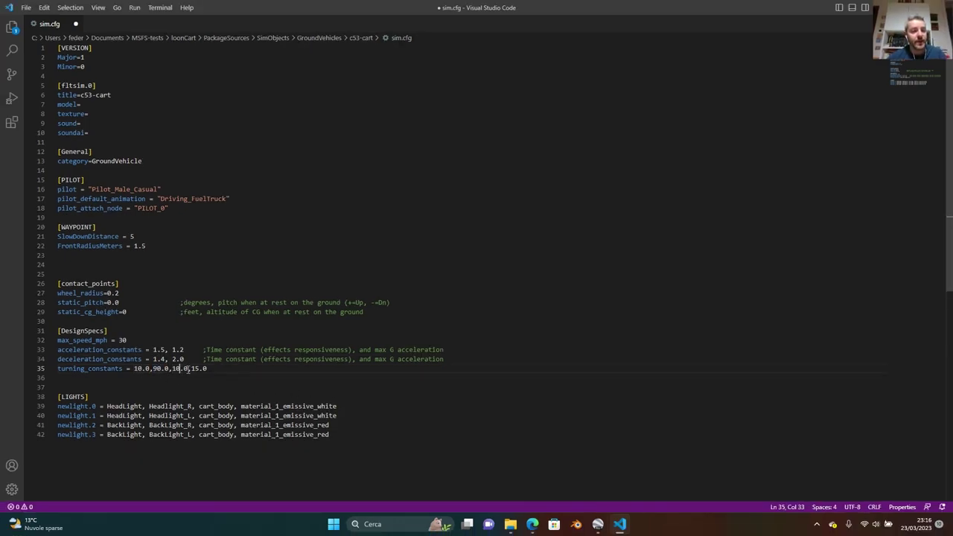
pyautogui.press('Left')
pyautogui.press('Left')
pyautogui.hotkey('shift', 'Right')
pyautogui.hotkey('shift', 'Right')
pyautogui.hotkey('shift', 'Right')
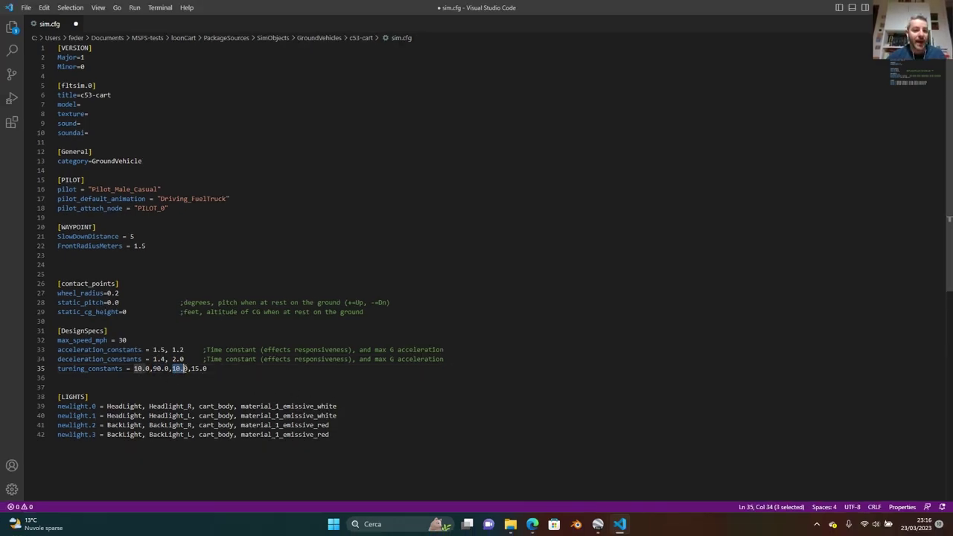
pyautogui.hotkey('shift', 'Right')
# Append the comment ";knots" to the end of the turning_constants line in sim.cfg
pyautogui.press('Right')
pyautogui.press('Right')
pyautogui.press('Right')
pyautogui.press('Right')
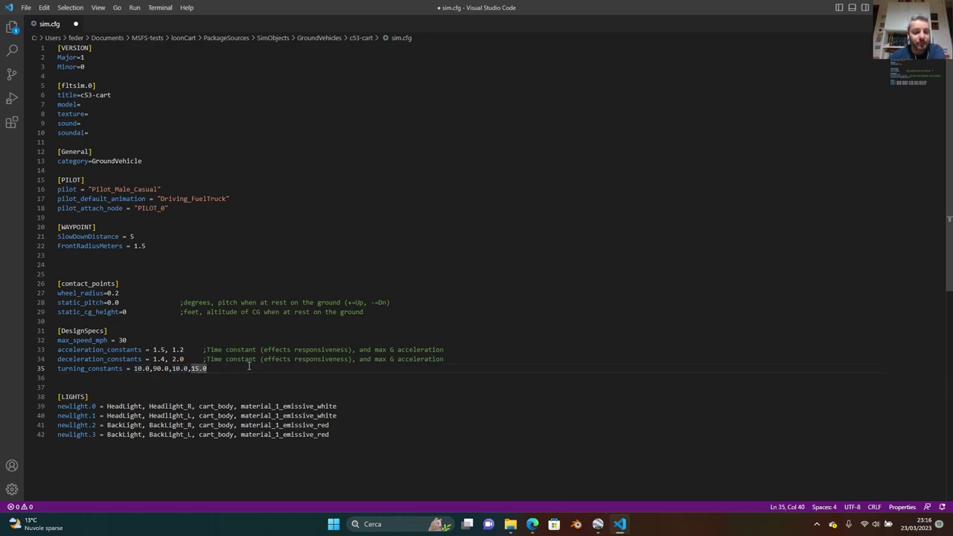
pyautogui.write(';knots')
pyautogui.press('Left')
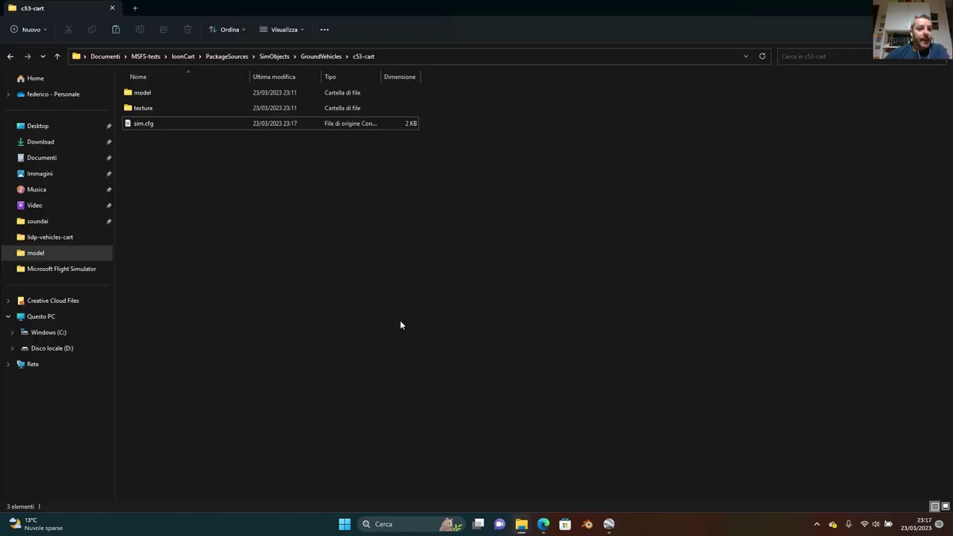
# Open c53-airportCart.xml from the c53-cart model folder and review its ModelInfo and LODS entries
pyautogui.doubleClick(184, 92)
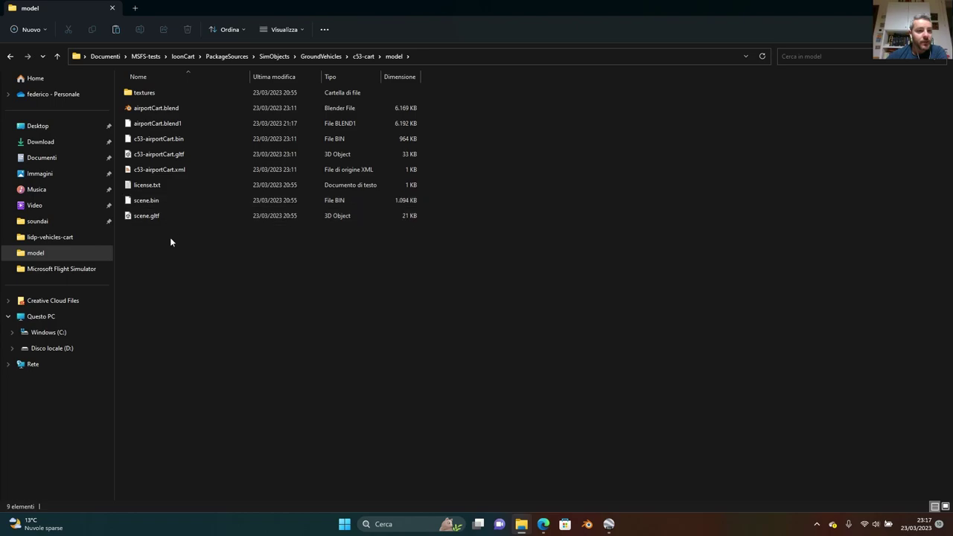
pyautogui.doubleClick(190, 171)
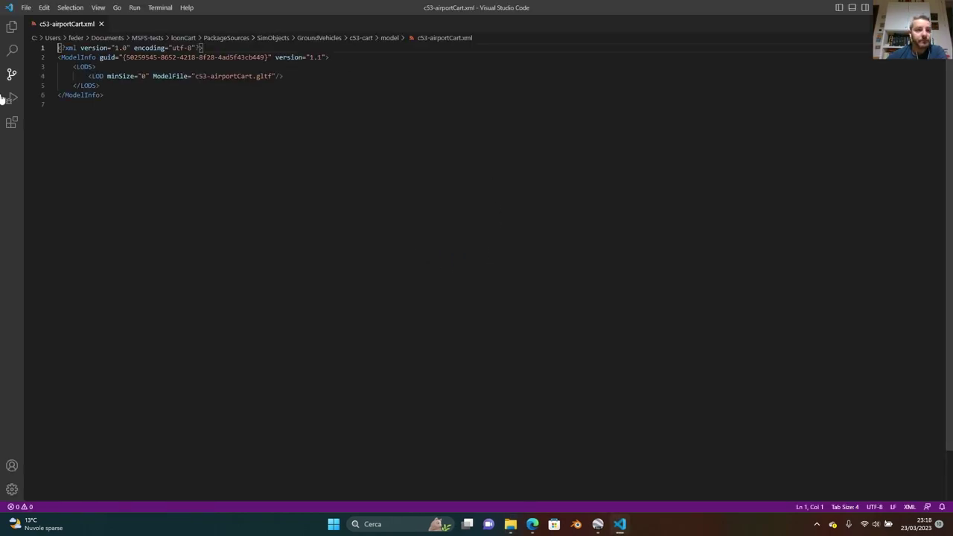
pyautogui.click(135, 87)
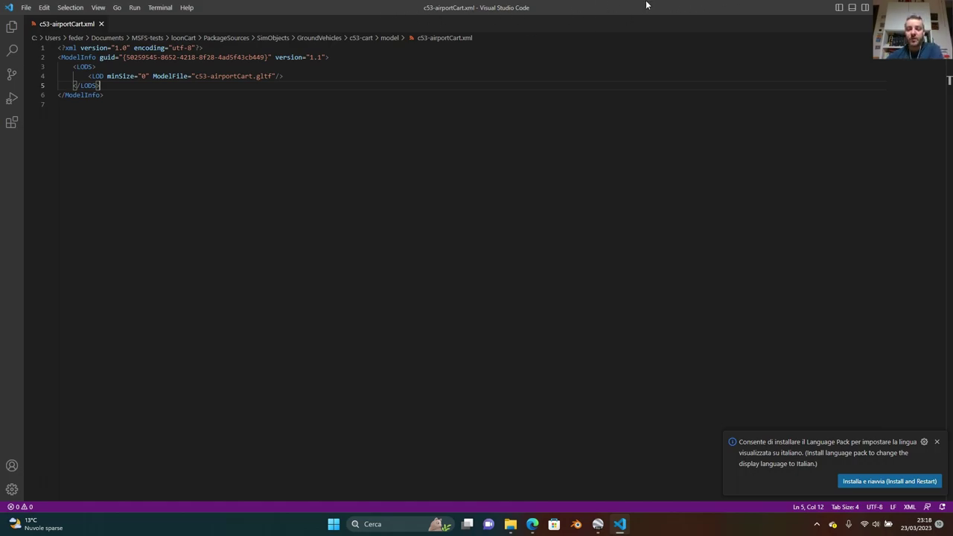
pyautogui.moveTo(534, 7); pyautogui.dragTo(592, 37)
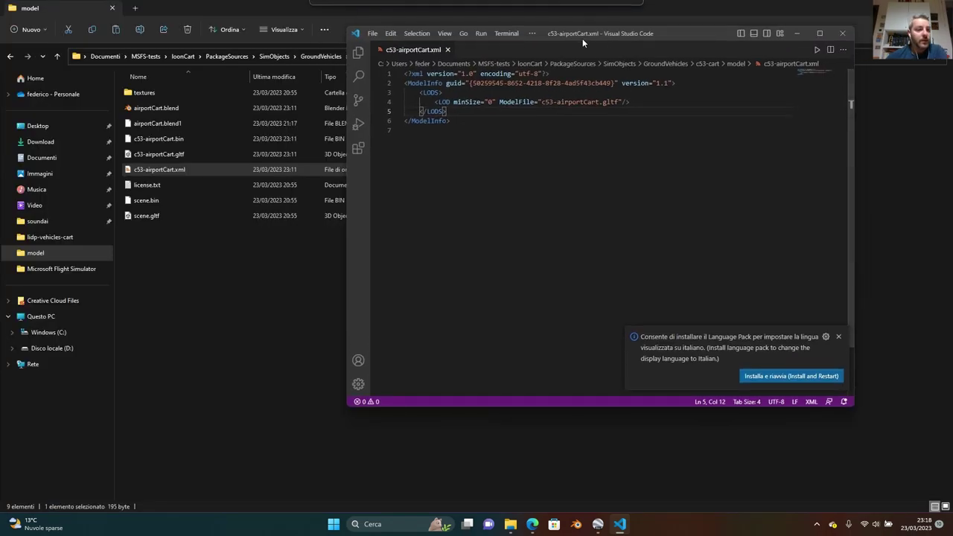
# Open lidp-cart.xml from the model folder of the lidp-vehicles-cart SimObject
pyautogui.click(36, 239)
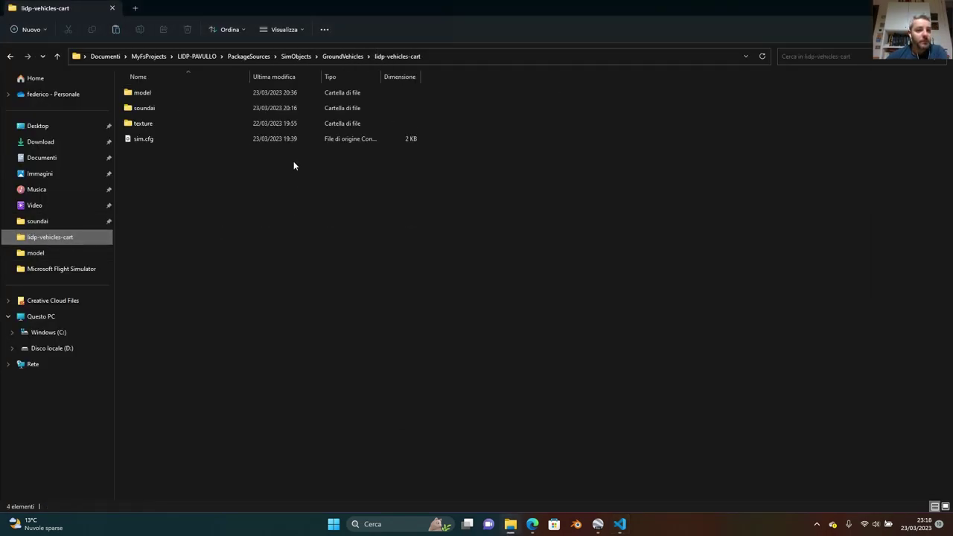
pyautogui.doubleClick(183, 93)
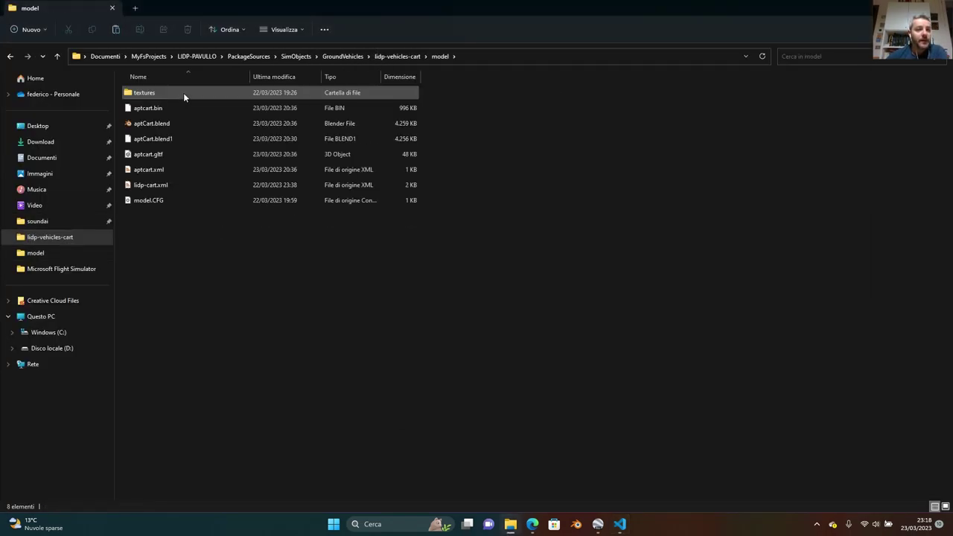
pyautogui.doubleClick(179, 184)
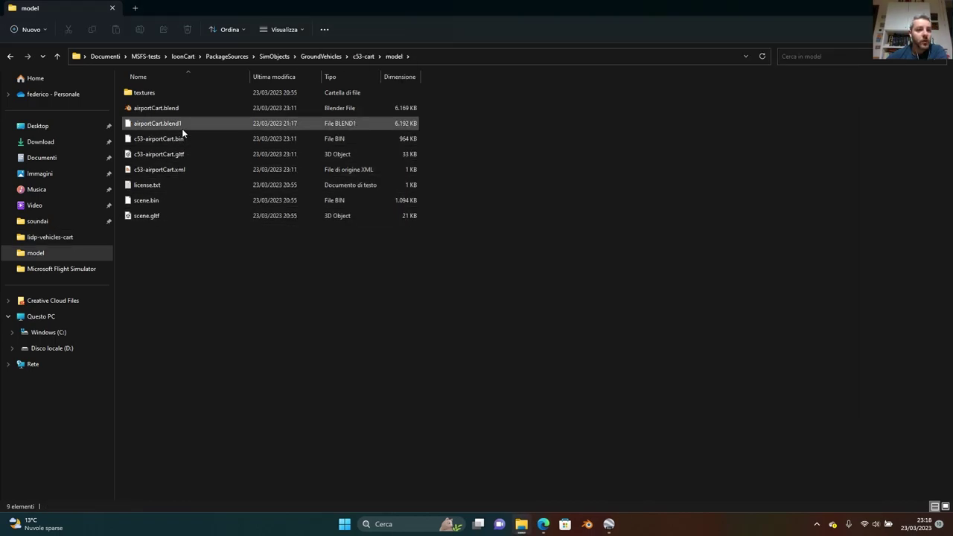
# Open c53-airportCart.xml and paste the copied Animation and Behaviors definitions between the closing LODS and ModelInfo tags
pyautogui.doubleClick(172, 168)
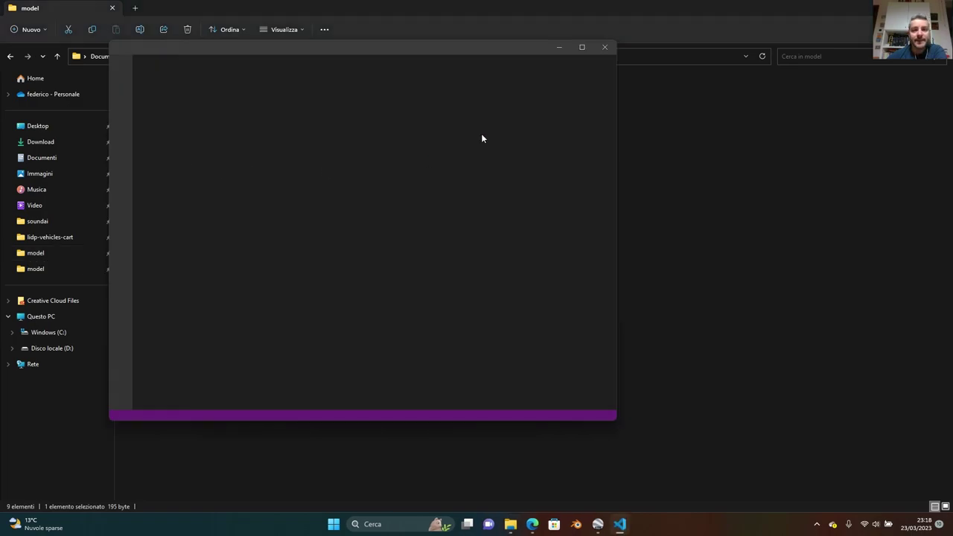
pyautogui.click(581, 47)
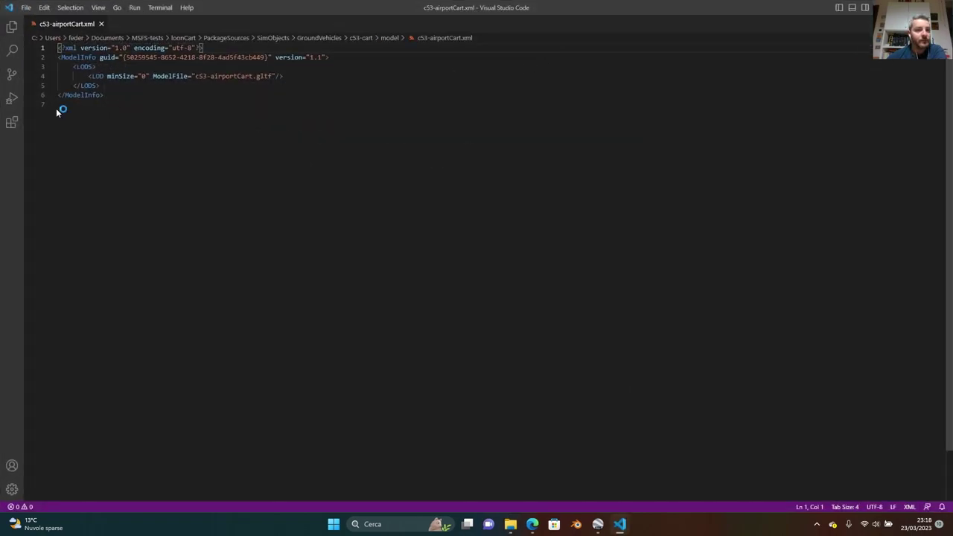
pyautogui.click(108, 87)
pyautogui.press('Return')
pyautogui.press('Return')
pyautogui.press('Return')
pyautogui.press('Return')
pyautogui.press('Return')
pyautogui.press('Return')
pyautogui.press('Up')
pyautogui.press('Up')
pyautogui.hotkey('ctrl', 'v')
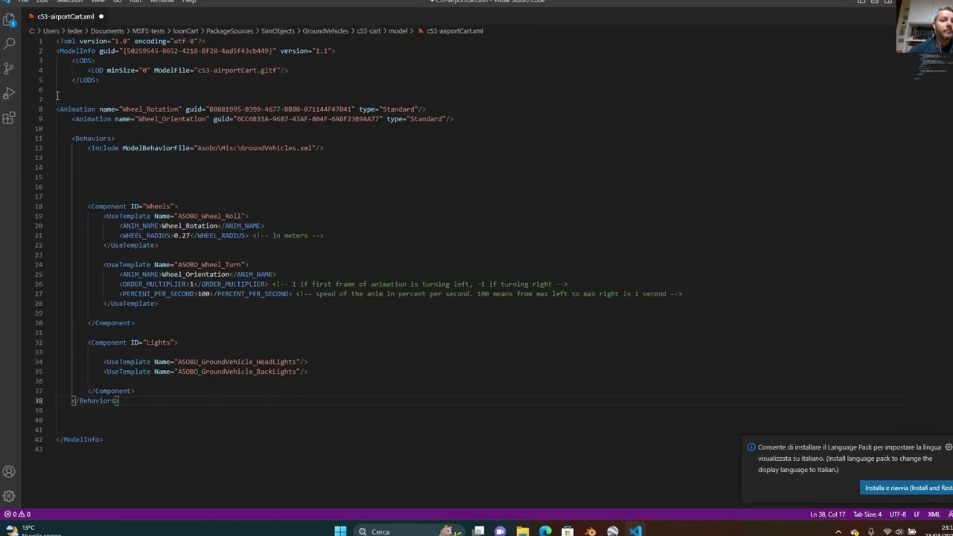
# Indent the Wheel_Rotation animation line one level to align it with the Wheel_Orientation line
pyautogui.click(51, 89)
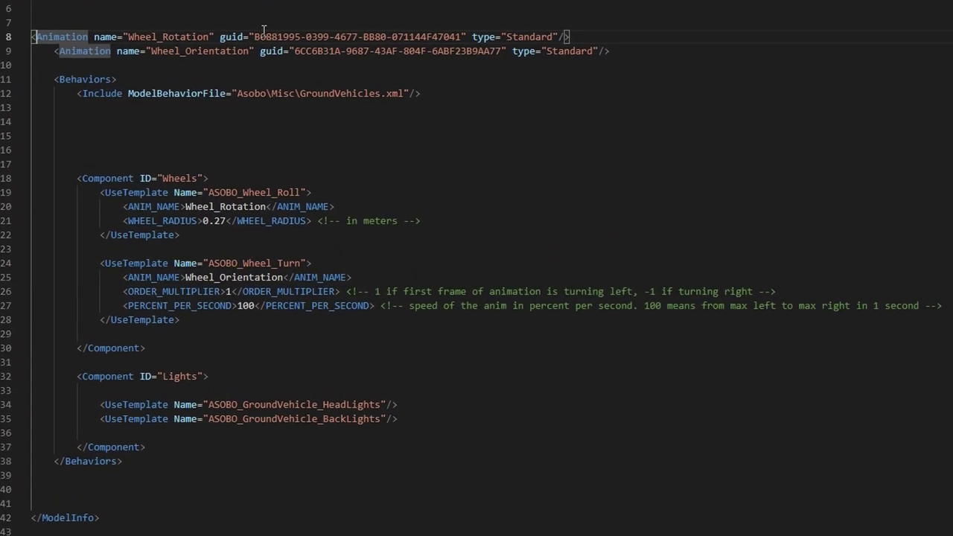
pyautogui.press('Tab')
pyautogui.click(187, 36)
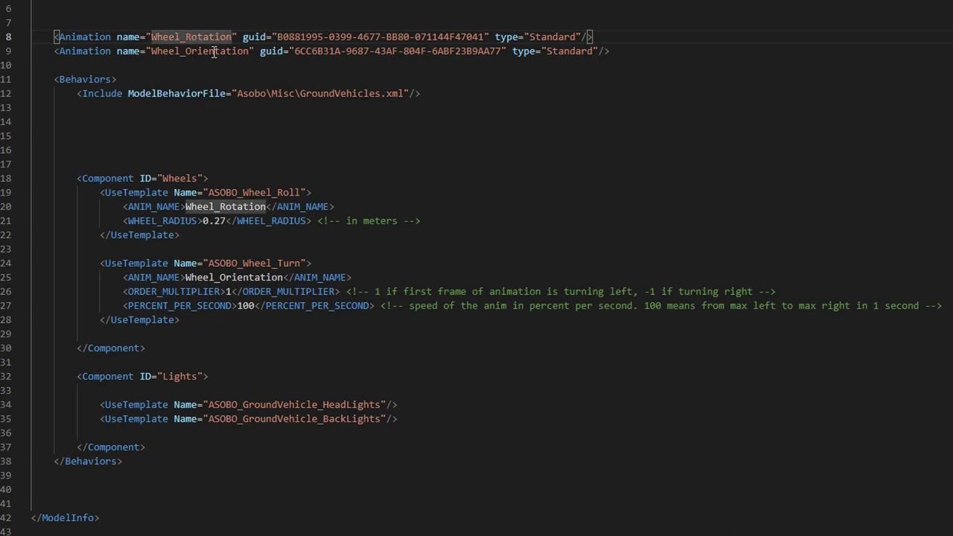
pyautogui.click(214, 51)
# Replace the guid values of the Wheel_Rotation and Wheel_Orientation animations with newly generated GUIDs
pyautogui.moveTo(283, 37); pyautogui.dragTo(484, 38)
pyautogui.click(443, 37)
pyautogui.hotkey('ctrl', 'shift', '[')
pyautogui.moveTo(295, 51); pyautogui.dragTo(504, 52)
pyautogui.hotkey('ctrl', 'shift', '[')
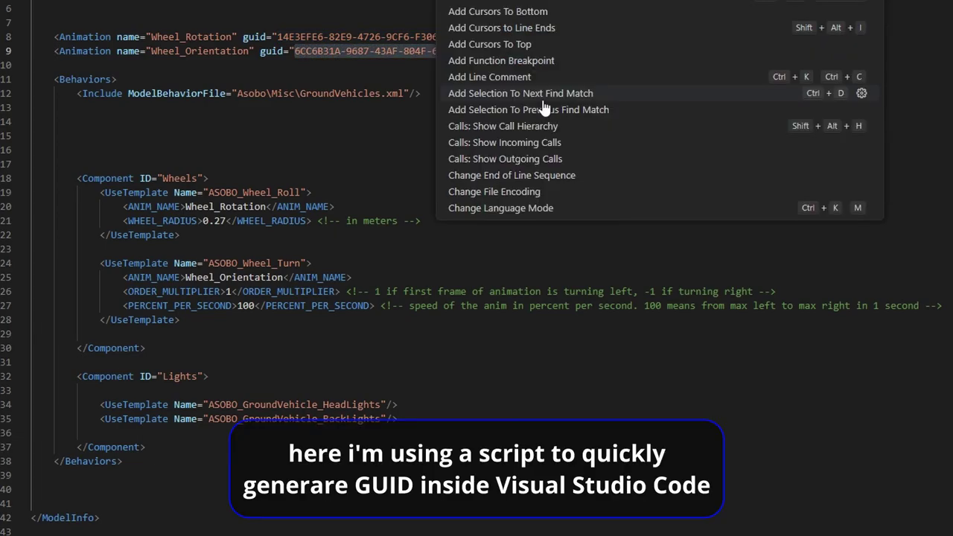
pyautogui.click(503, 101)
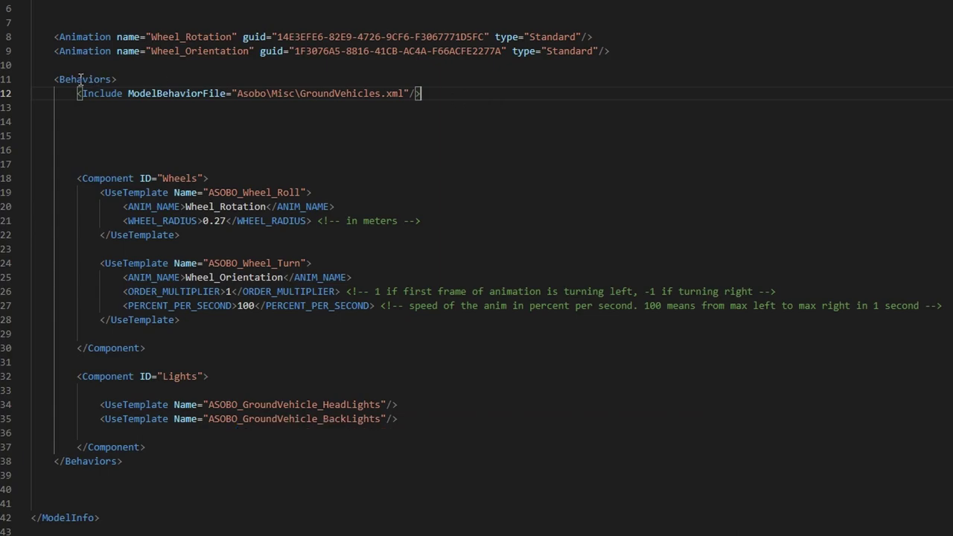
# Remove two blank lines between the GroundVehicles.xml include and the Wheels component
pyautogui.moveTo(299, 93); pyautogui.dragTo(406, 94)
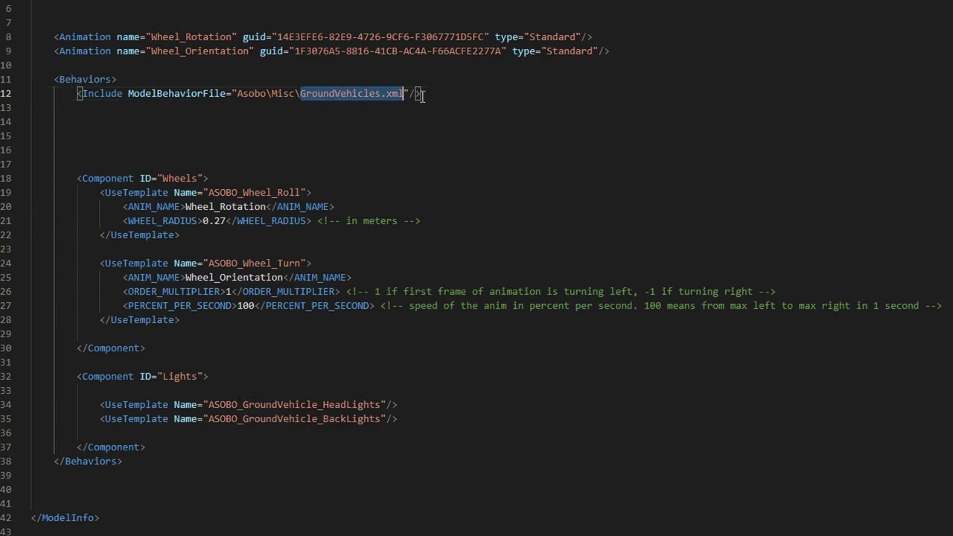
pyautogui.click(465, 95)
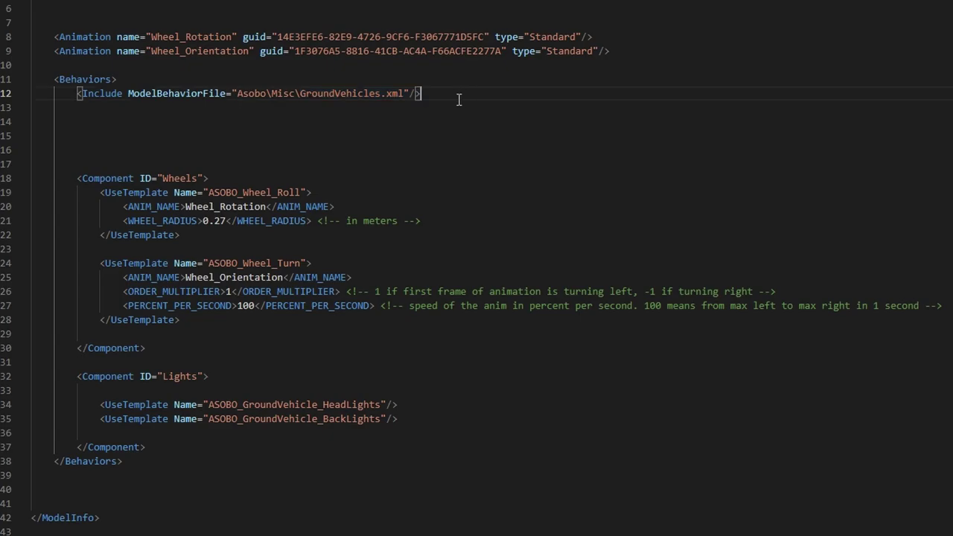
pyautogui.click(133, 152)
pyautogui.press('BackSpace')
pyautogui.press('BackSpace')
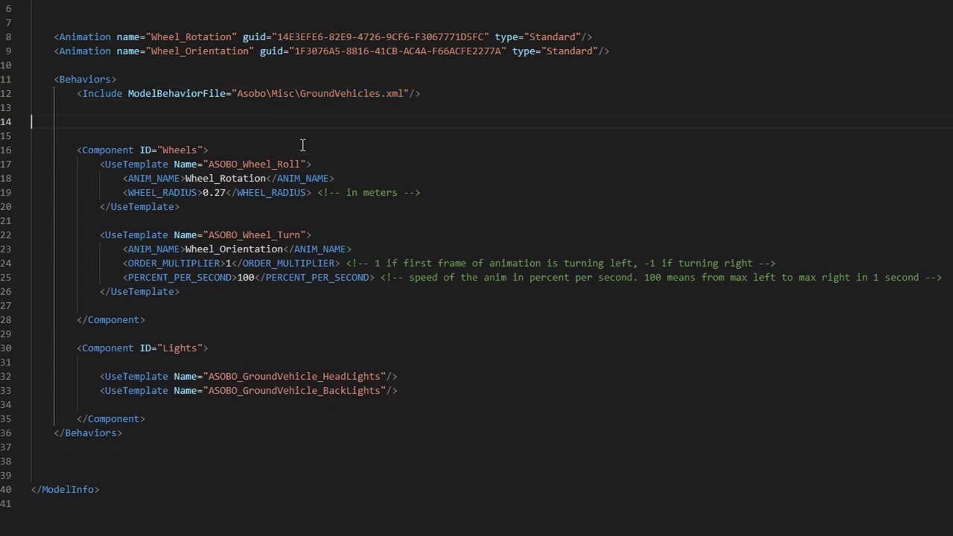
# Examine the ASOBO_Wheel_Roll template's animation name and wheel radius in the Wheels component
pyautogui.moveTo(77, 150); pyautogui.dragTo(422, 209)
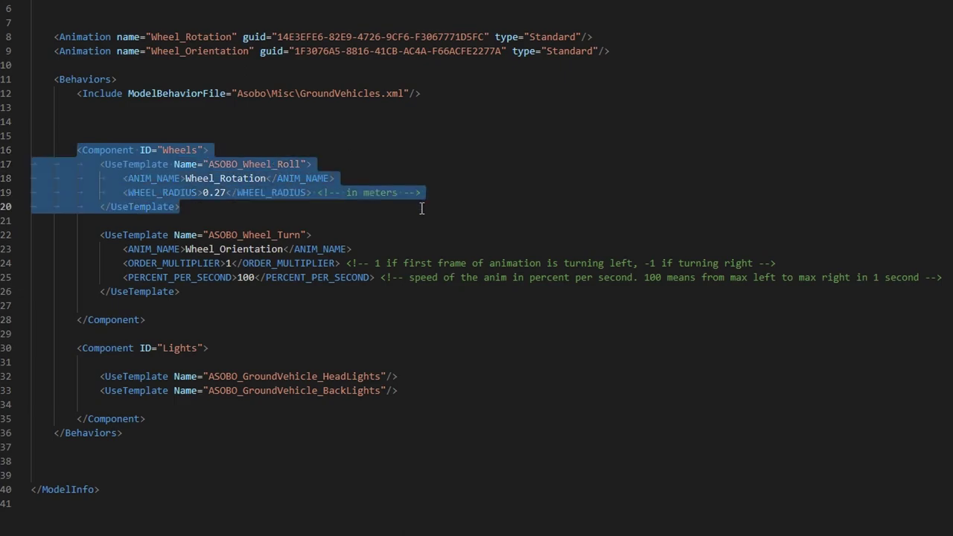
pyautogui.click(421, 208)
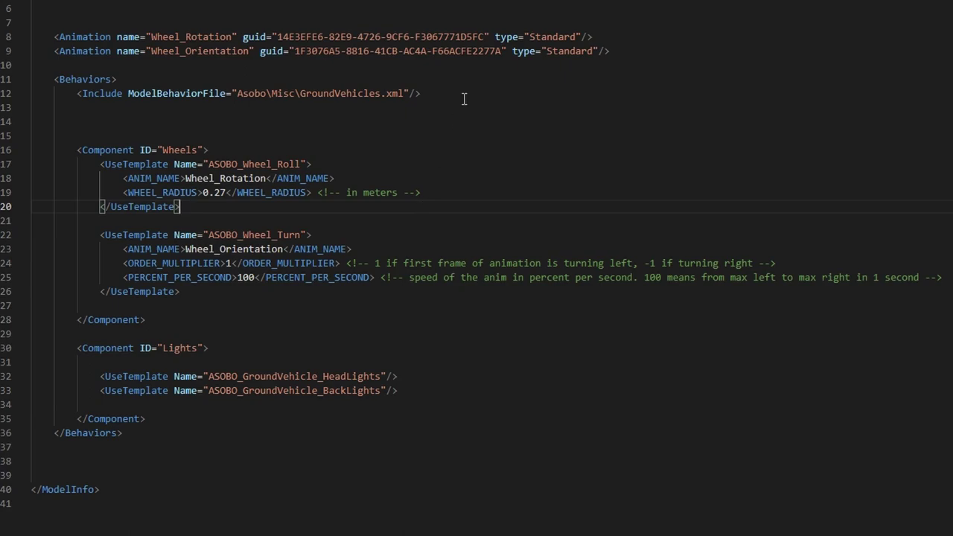
pyautogui.click(210, 180)
pyautogui.doubleClick(209, 179)
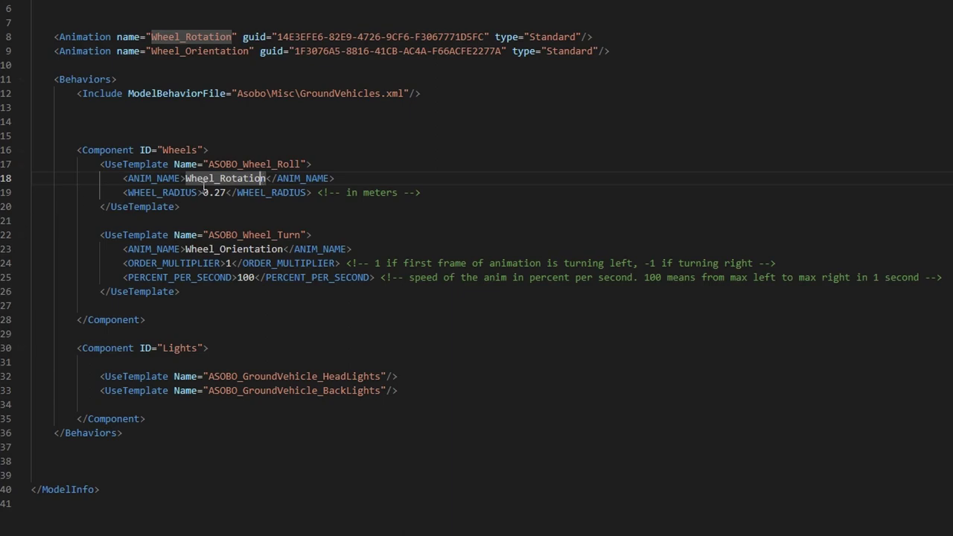
pyautogui.click(222, 193)
pyautogui.doubleClick(222, 193)
pyautogui.click(204, 193)
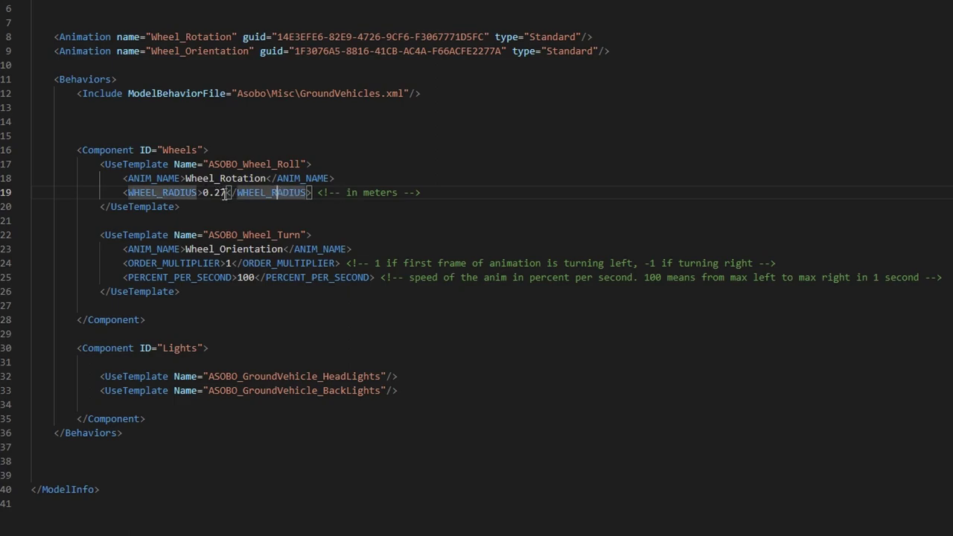
pyautogui.doubleClick(225, 193)
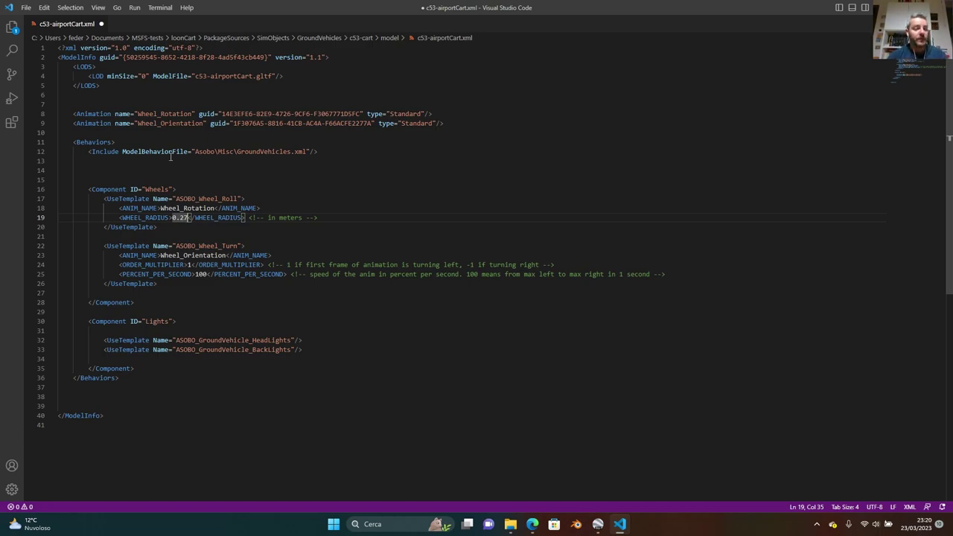
# Examine the ASOBO_Wheel_Turn template's animation name, order multiplier and percent-per-second entries
pyautogui.doubleClick(223, 246)
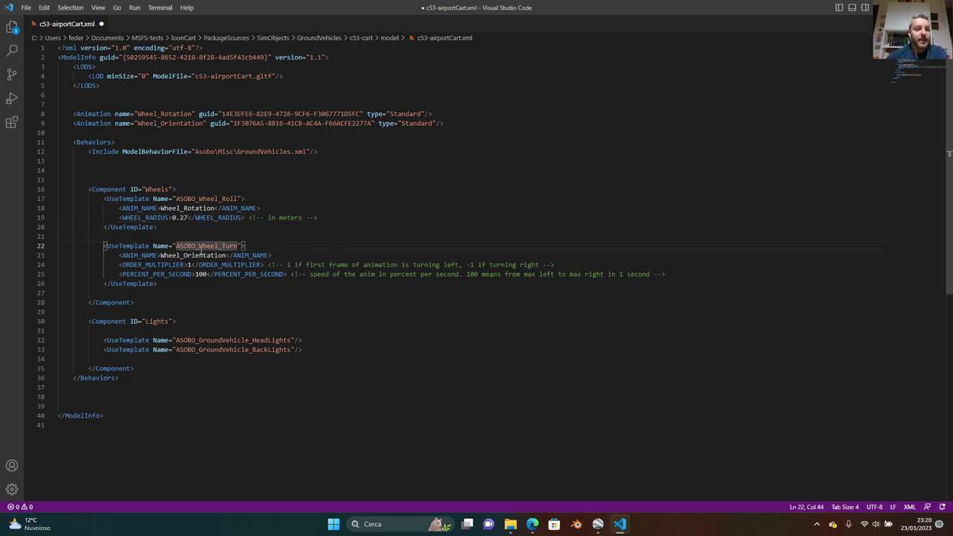
pyautogui.doubleClick(212, 257)
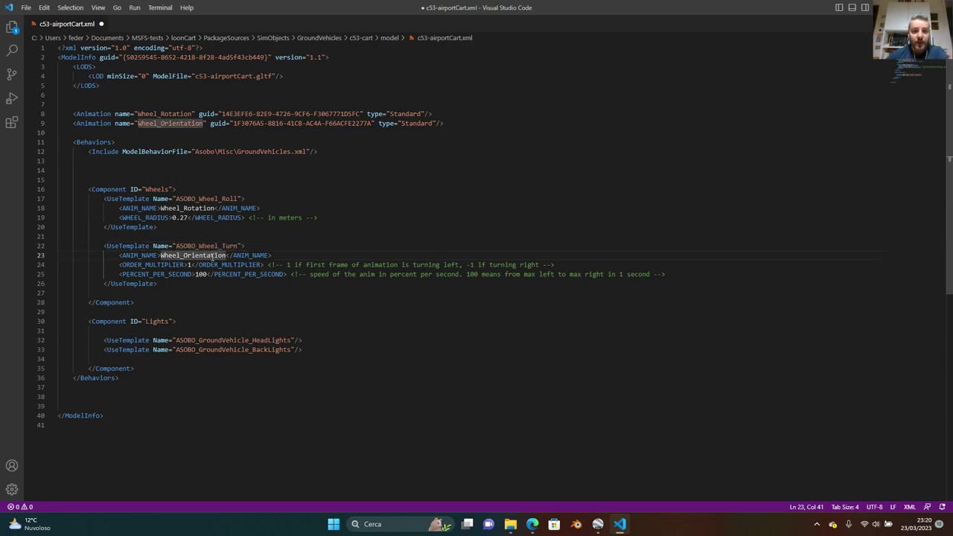
pyautogui.doubleClick(383, 264)
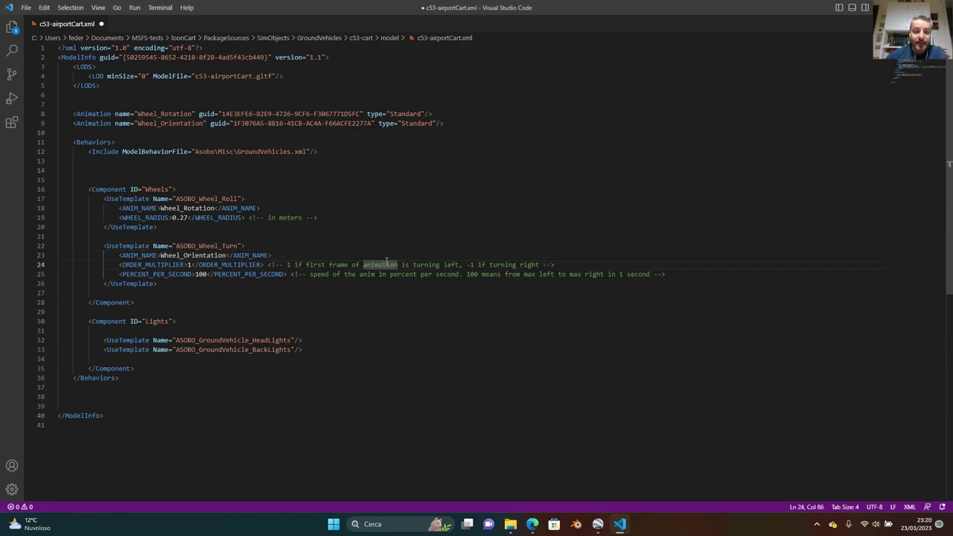
pyautogui.click(319, 265)
pyautogui.click(406, 264)
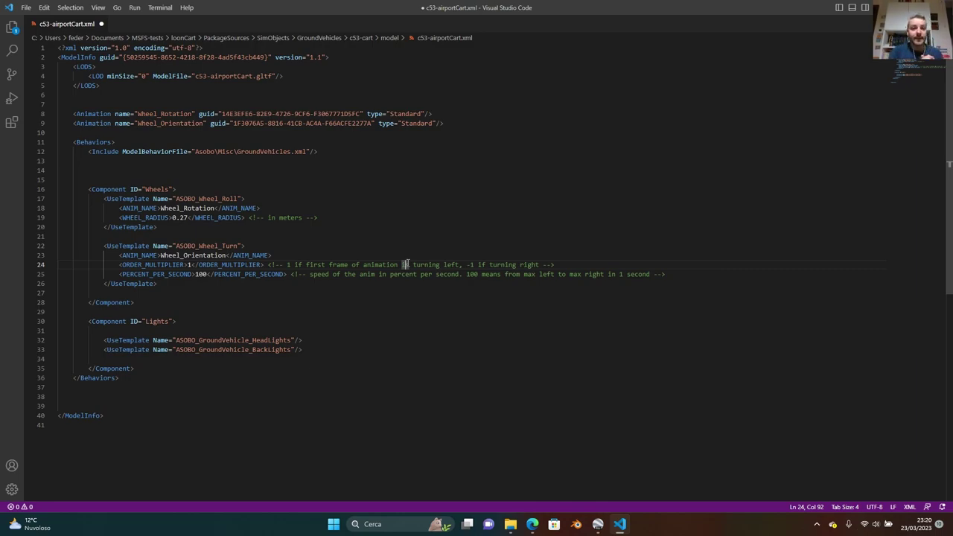
pyautogui.doubleClick(201, 274)
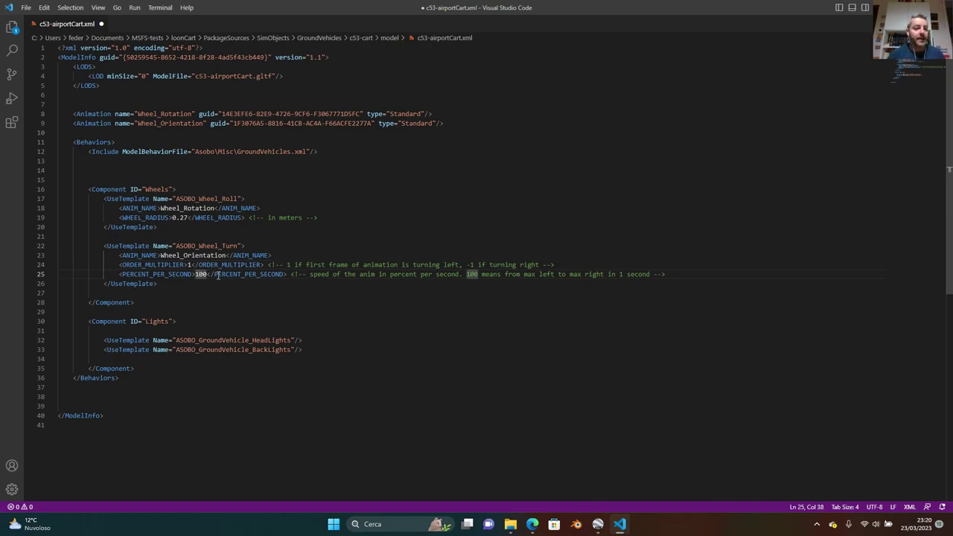
# Review the Lights component with its headlight and backlight templates
pyautogui.click(214, 341)
pyautogui.doubleClick(214, 340)
pyautogui.click(86, 321)
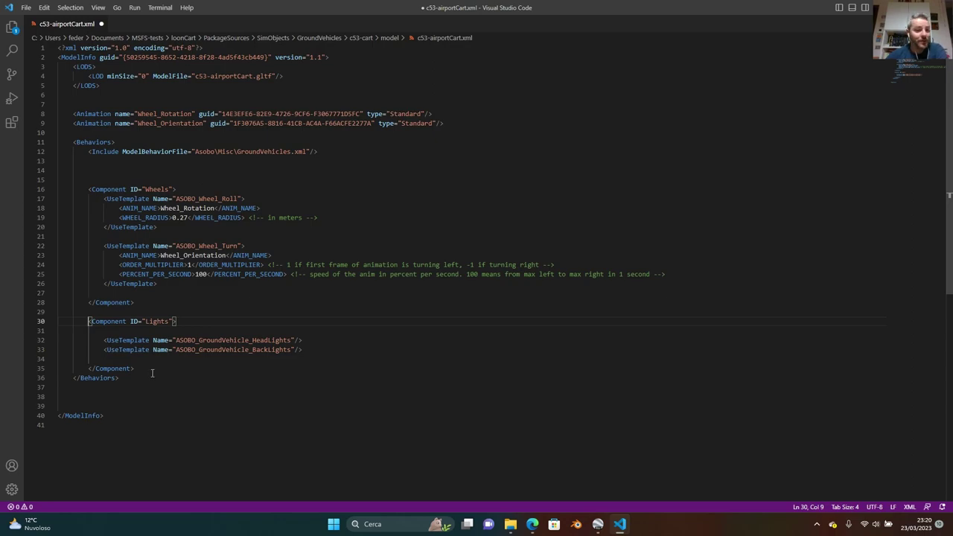
pyautogui.moveTo(152, 373); pyautogui.dragTo(135, 302)
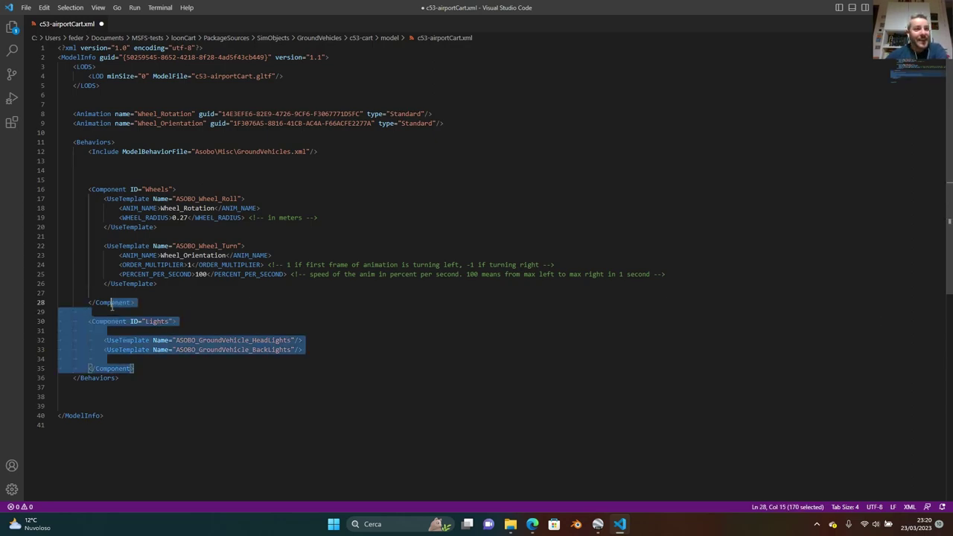
# Save c53-airportCart.xml and switch to File Explorer
pyautogui.click(26, 8)
pyautogui.click(63, 166)
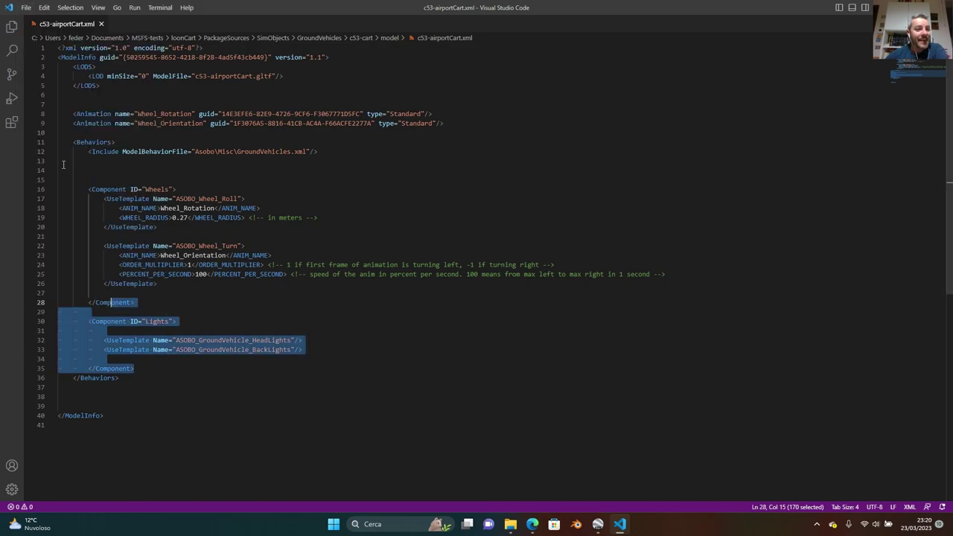
pyautogui.hotkey('alt', 'Tab')
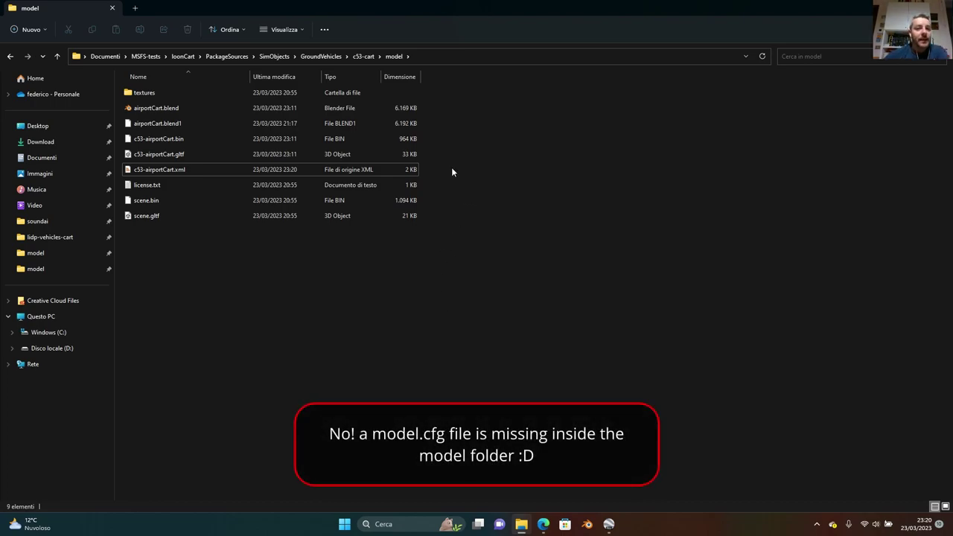
# Go to the c53-cart folder under SimObjects\GroundVehicles and open its sim.cfg
pyautogui.click(275, 57)
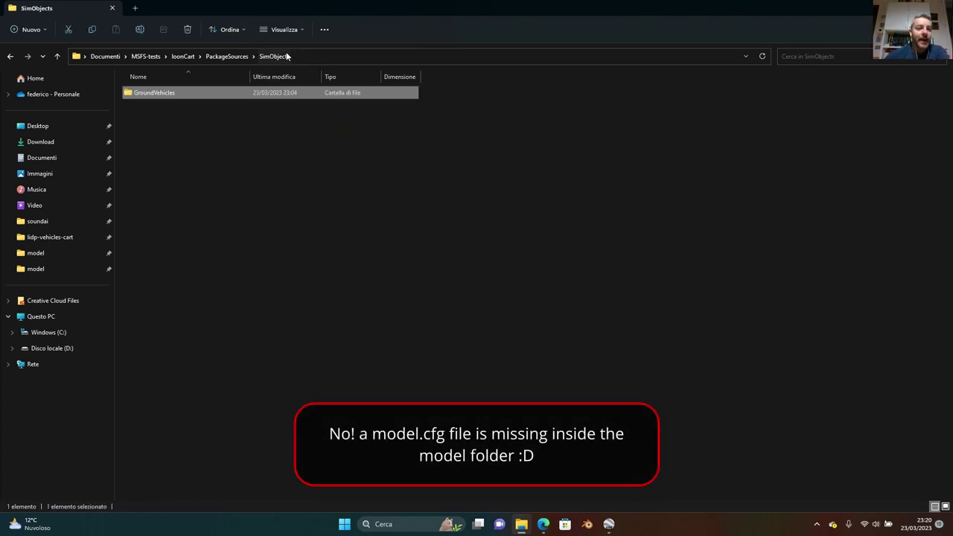
pyautogui.click(243, 58)
pyautogui.doubleClick(158, 125)
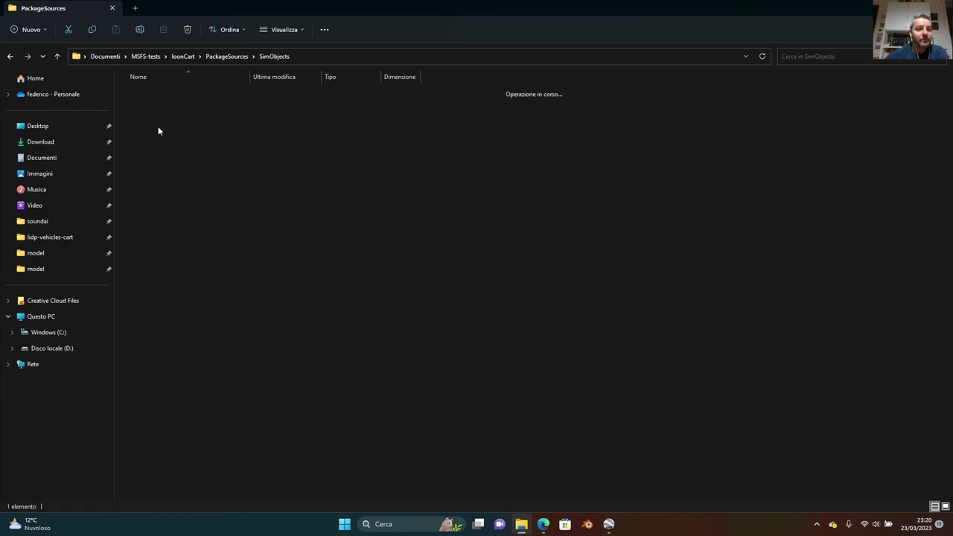
pyautogui.doubleClick(168, 94)
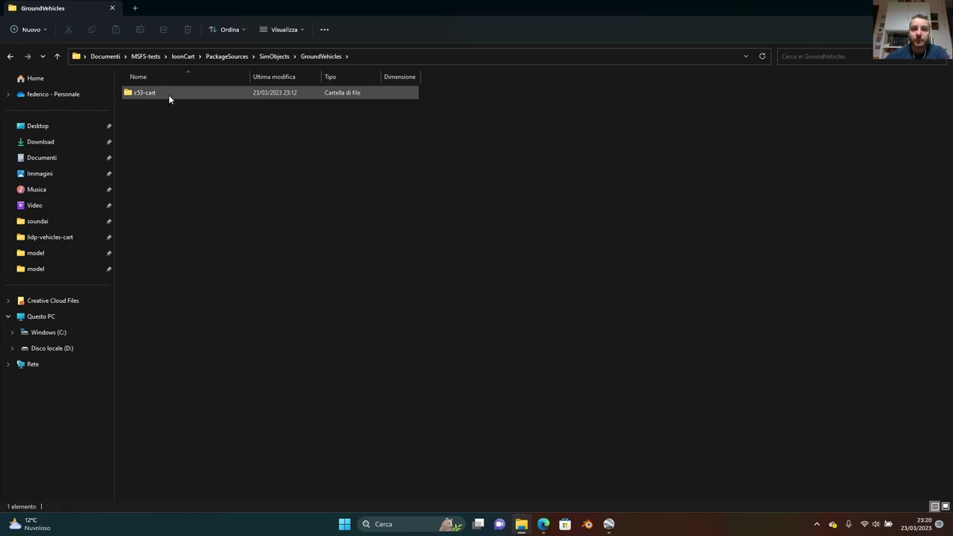
pyautogui.doubleClick(169, 94)
pyautogui.doubleClick(145, 125)
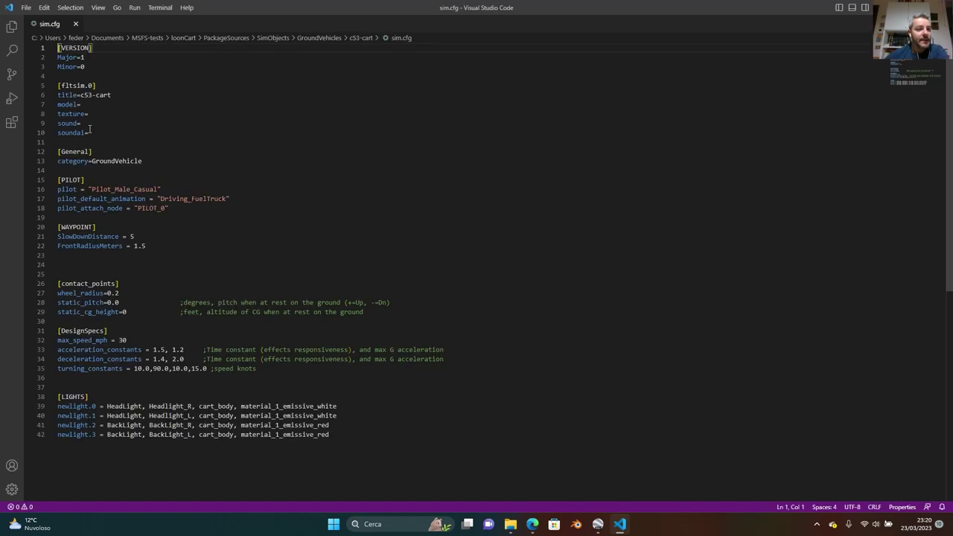
# Examine the title, sound and soundai entries in the fltsim.0 section of sim.cfg
pyautogui.moveTo(96, 133); pyautogui.dragTo(58, 123)
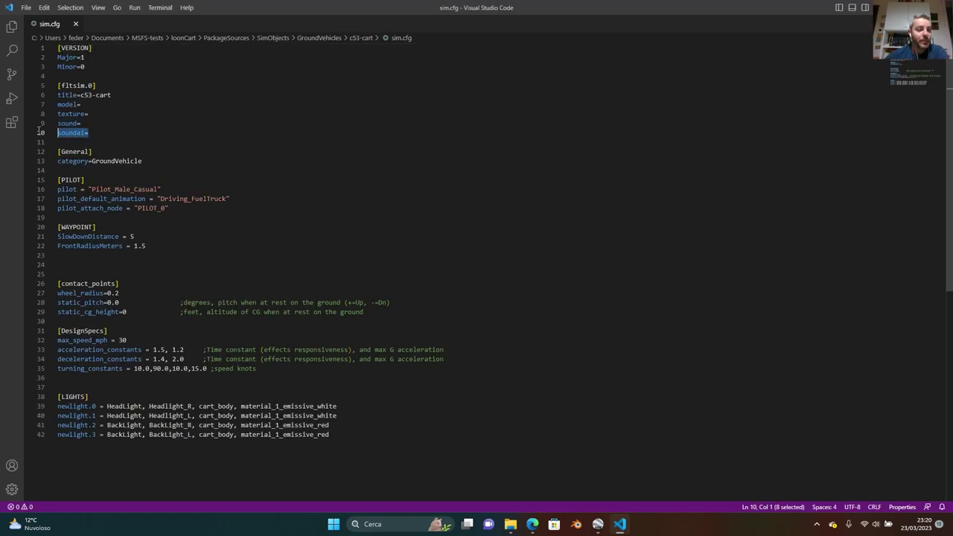
pyautogui.click(95, 125)
pyautogui.moveTo(89, 132); pyautogui.dragTo(57, 124)
pyautogui.click(71, 95)
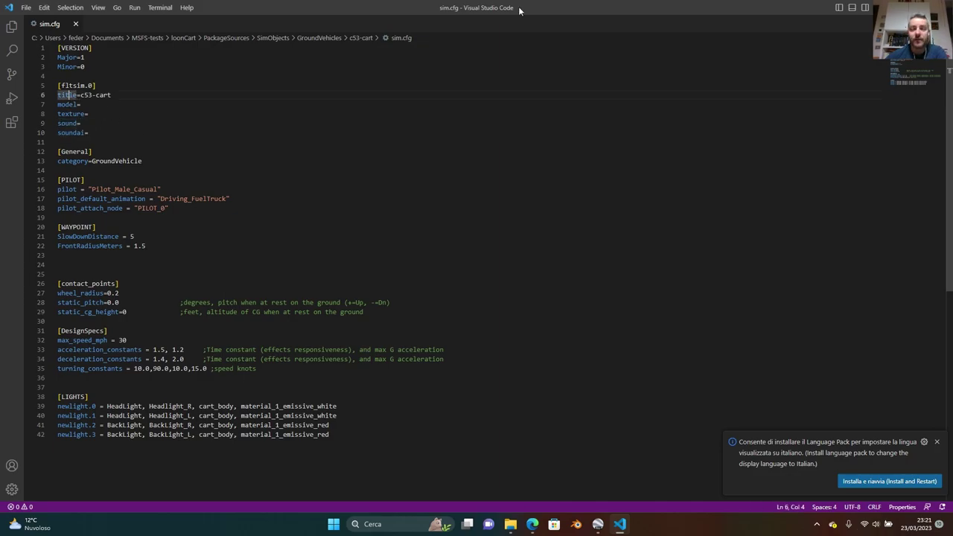
# Copy electric-motor-sound.wav and soundai.cfg from the soundai folder of lidp-vehicles-cart
pyautogui.hotkey('alt', 'Tab')
pyautogui.click(44, 238)
pyautogui.doubleClick(190, 111)
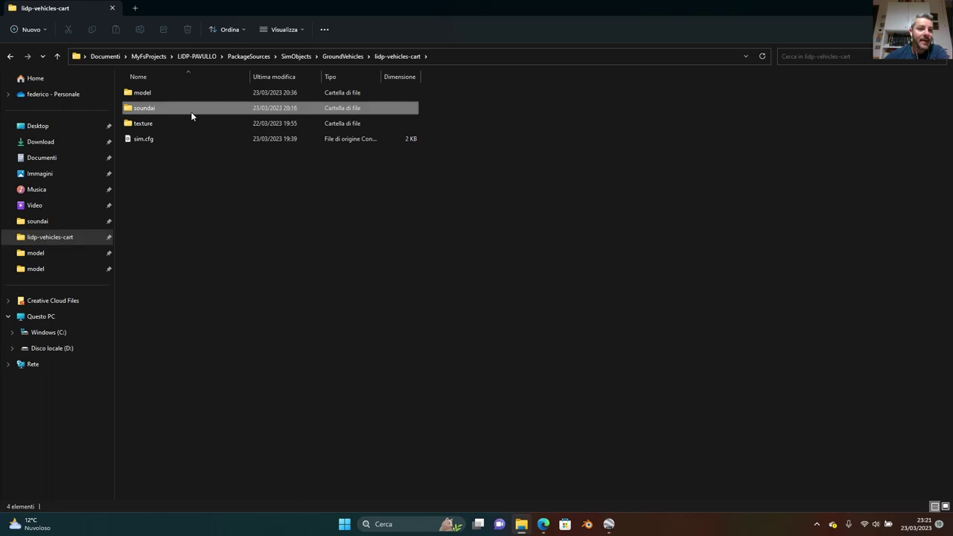
pyautogui.click(199, 94)
pyautogui.keyDown('shift'); pyautogui.click(183, 108); pyautogui.keyUp('shift')
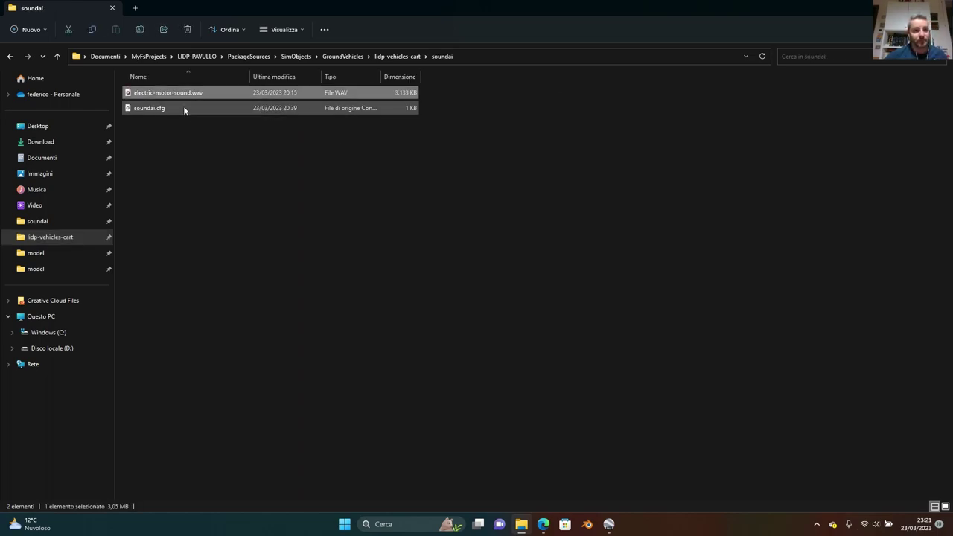
# Create a soundai folder in the loonCart project's c53-cart folder and place the two copied sound files inside it
pyautogui.hotkey('alt', 'Left')
pyautogui.hotkey('alt', 'Left')
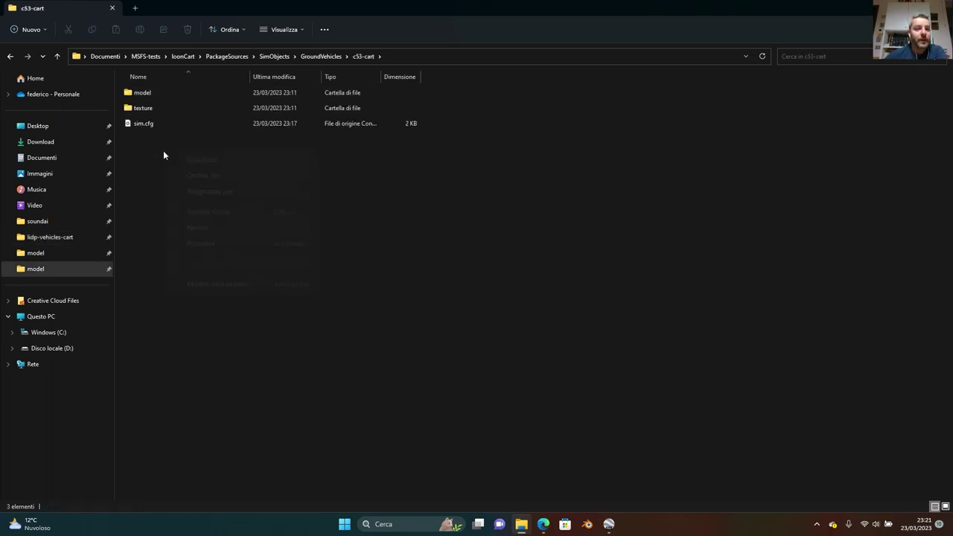
pyautogui.rightClick(163, 150)
pyautogui.moveTo(217, 225)
pyautogui.click(319, 228)
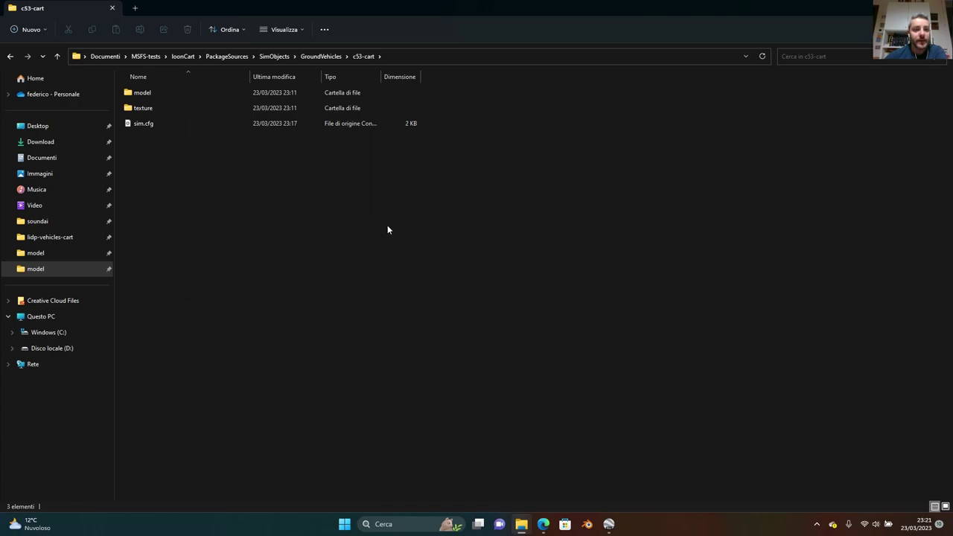
pyautogui.write('soundai')
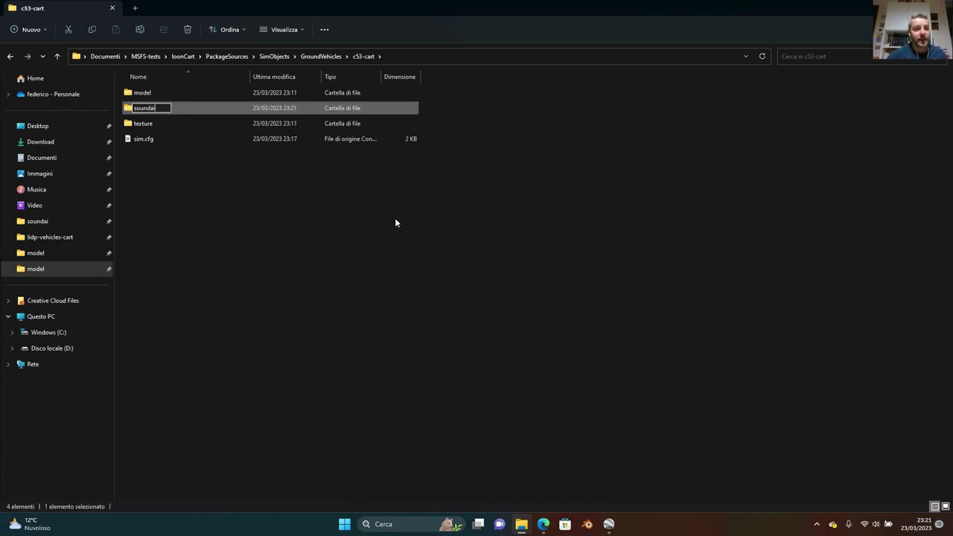
pyautogui.press('Return')
pyautogui.press('Return')
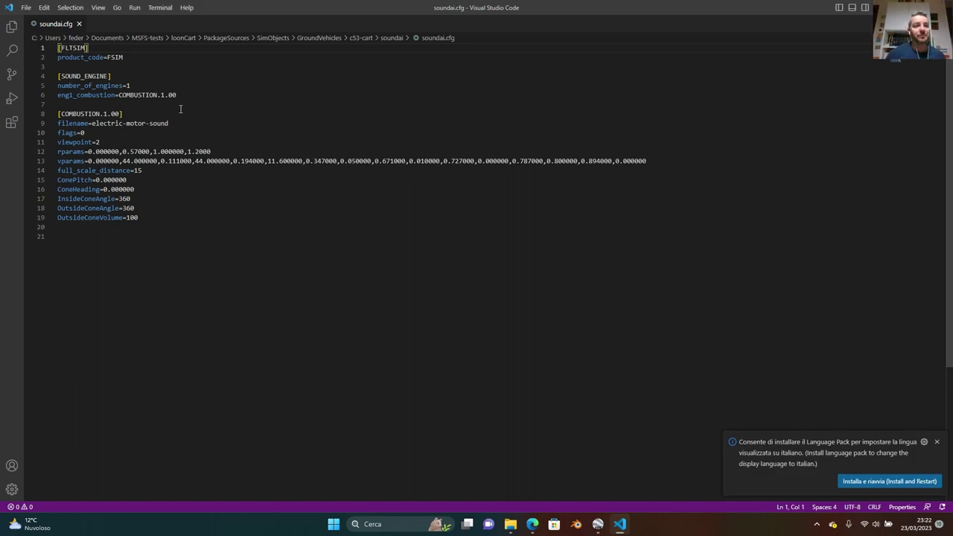
# Examine the SOUND_ENGINE section and the combustion sound's filename entry in soundai.cfg
pyautogui.moveTo(58, 127); pyautogui.dragTo(186, 123)
pyautogui.click(186, 122)
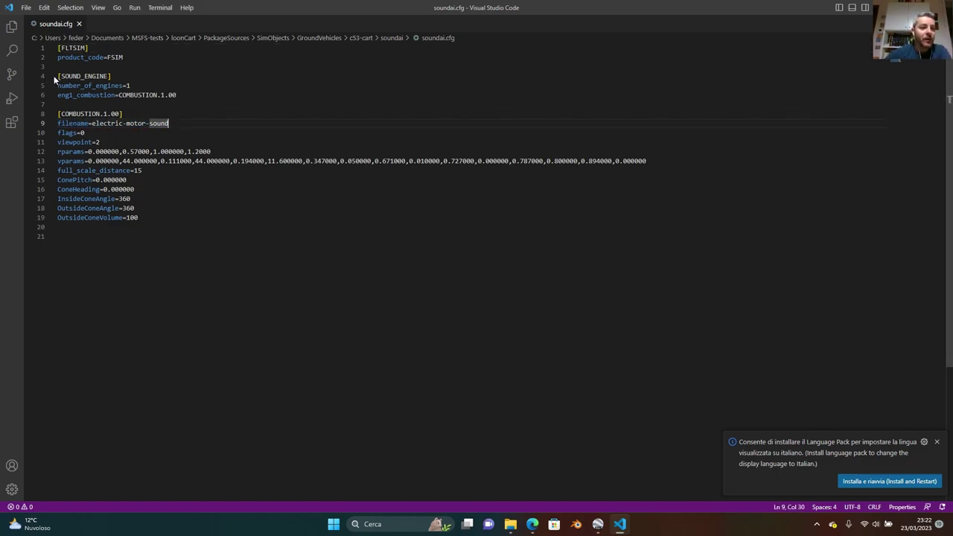
pyautogui.moveTo(59, 76); pyautogui.dragTo(207, 121)
pyautogui.click(182, 119)
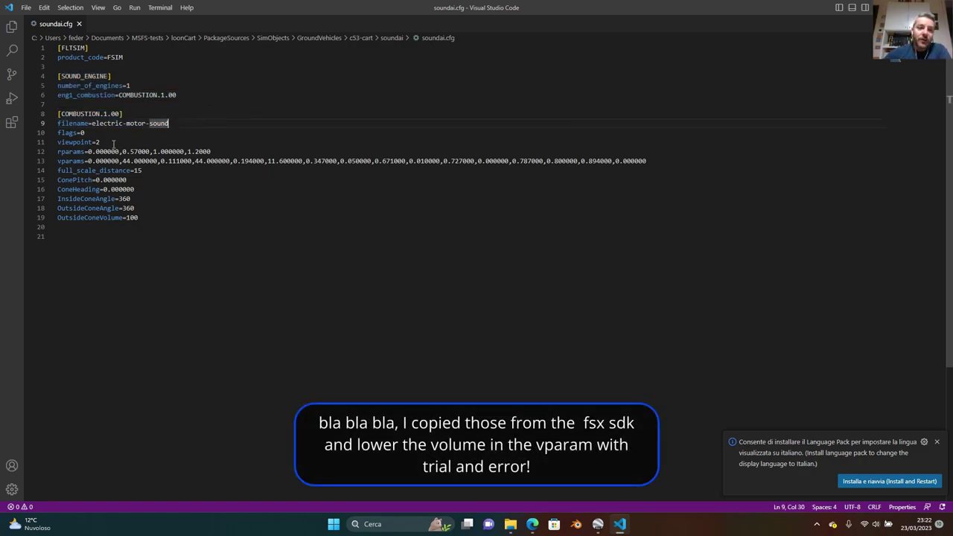
# Review the rparams, vparams, full_scale_distance and cone settings in the COMBUSTION.1.00 section
pyautogui.moveTo(107, 149); pyautogui.dragTo(216, 152)
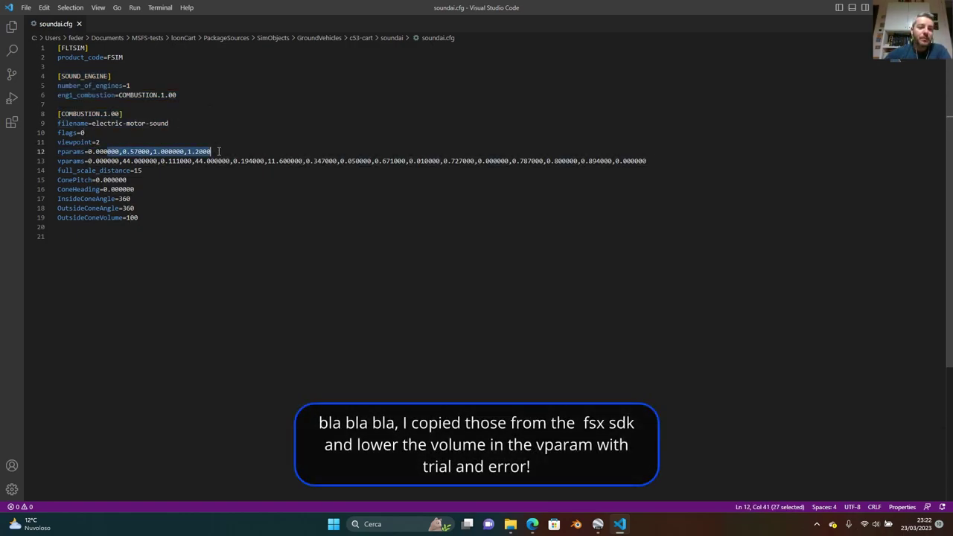
pyautogui.click(218, 151)
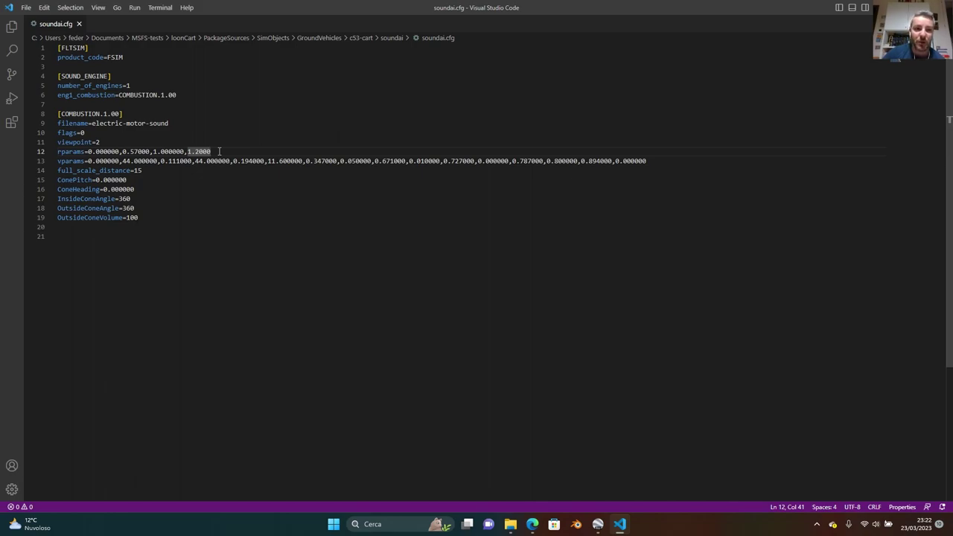
pyautogui.moveTo(89, 161); pyautogui.dragTo(648, 159)
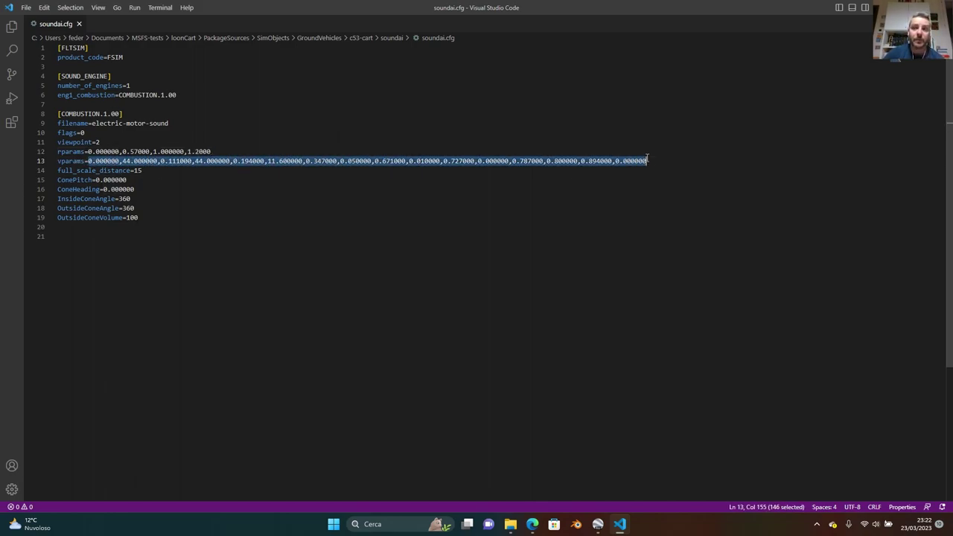
pyautogui.click(158, 171)
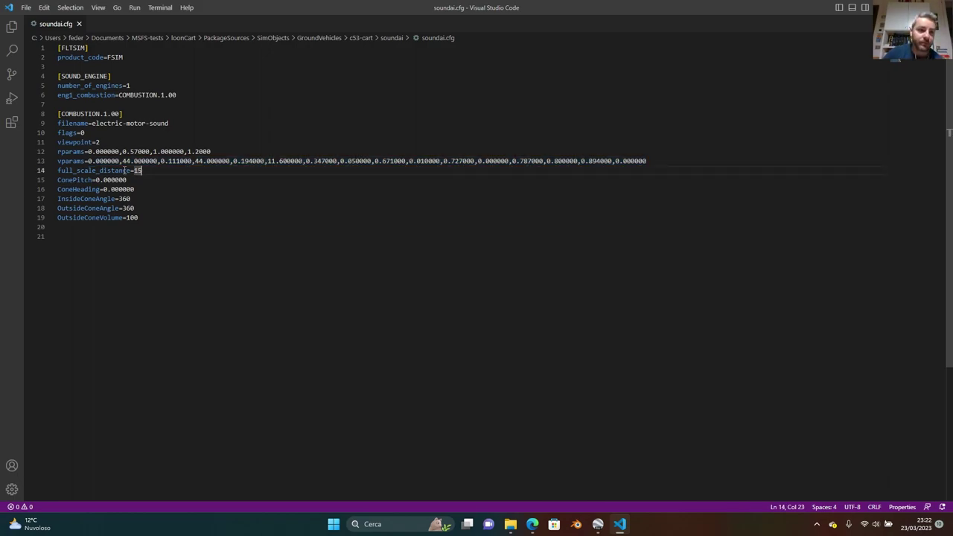
pyautogui.click(150, 190)
pyautogui.click(149, 199)
pyautogui.click(148, 210)
pyautogui.press('Down')
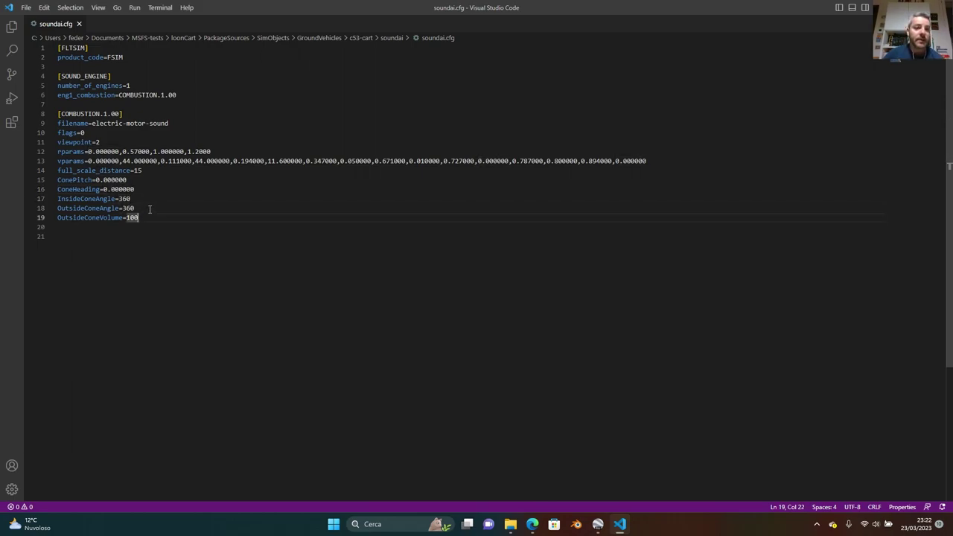
# Return to the c53-cart soundai folder and check the electric-motor-sound.wav file
pyautogui.hotkey('shift', 'alt', 'r')
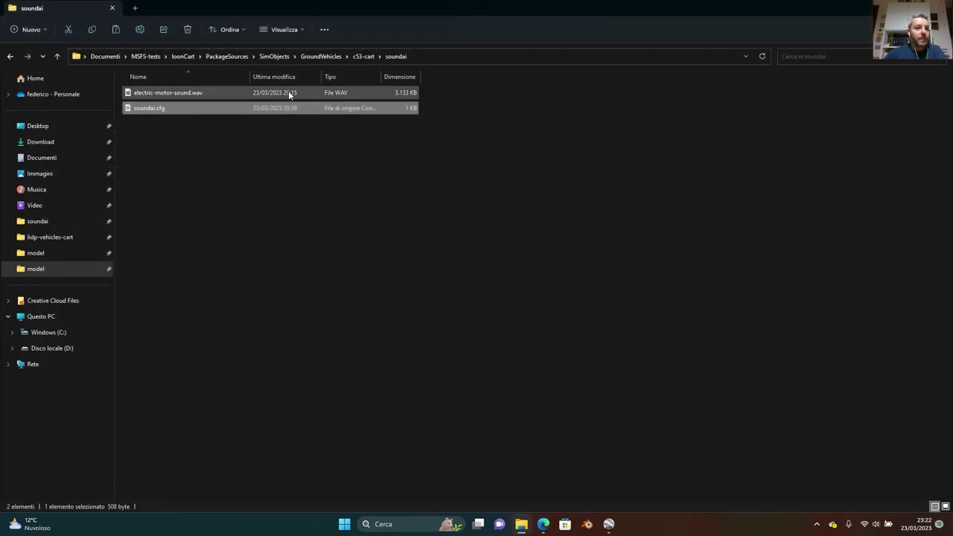
pyautogui.click(265, 92)
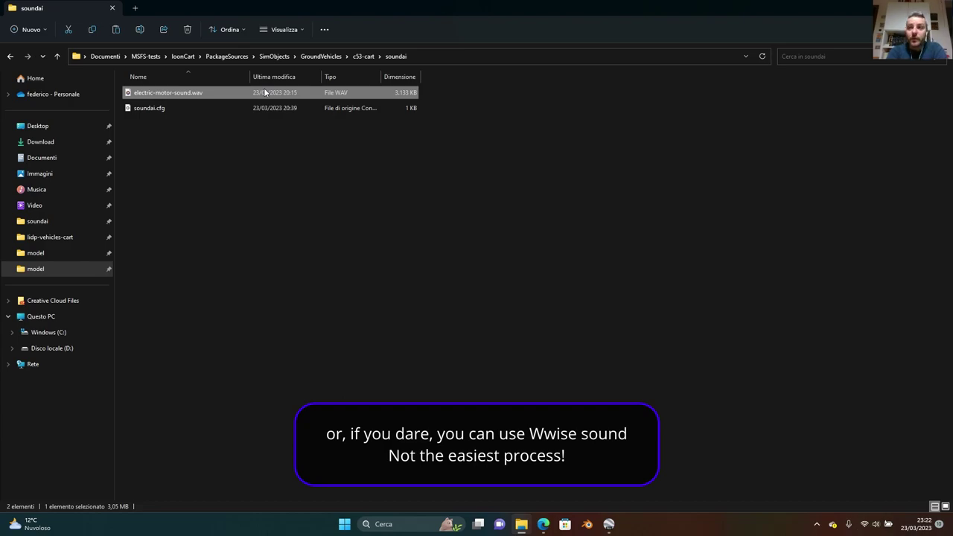
pyautogui.click(241, 66)
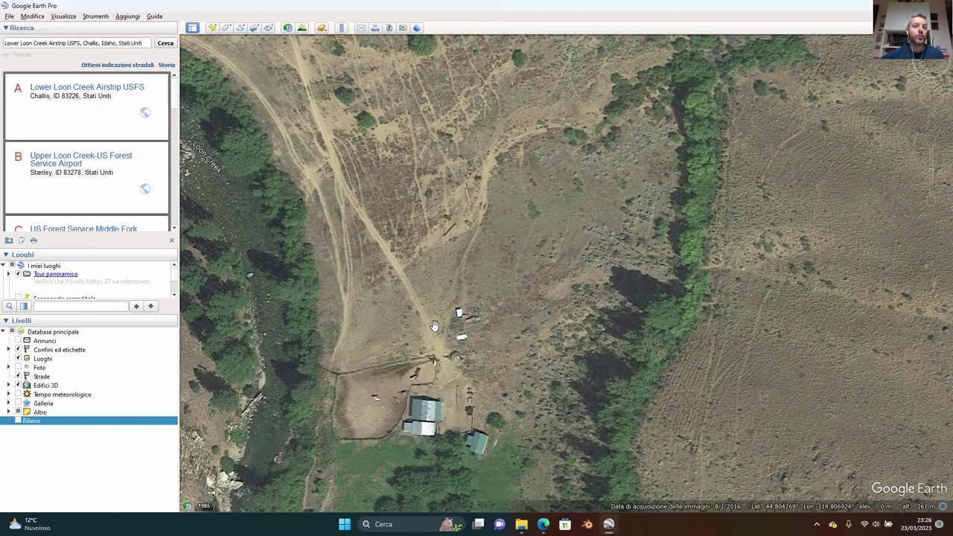
# In Google Earth Pro, start a new path and place its first points northwest along the dirt track from the farm buildings
pyautogui.click(239, 30)
pyautogui.moveTo(275, 122); pyautogui.dragTo(829, 124)
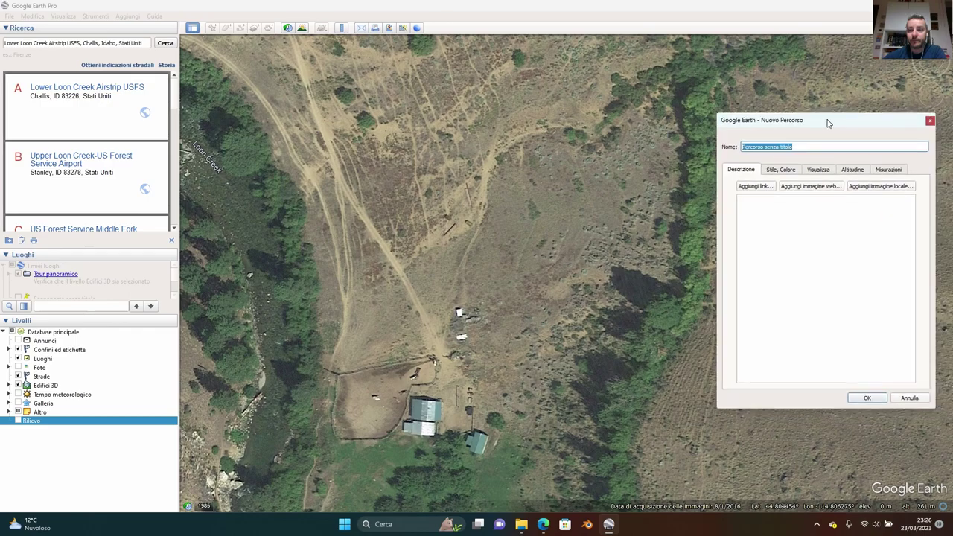
pyautogui.click(447, 374)
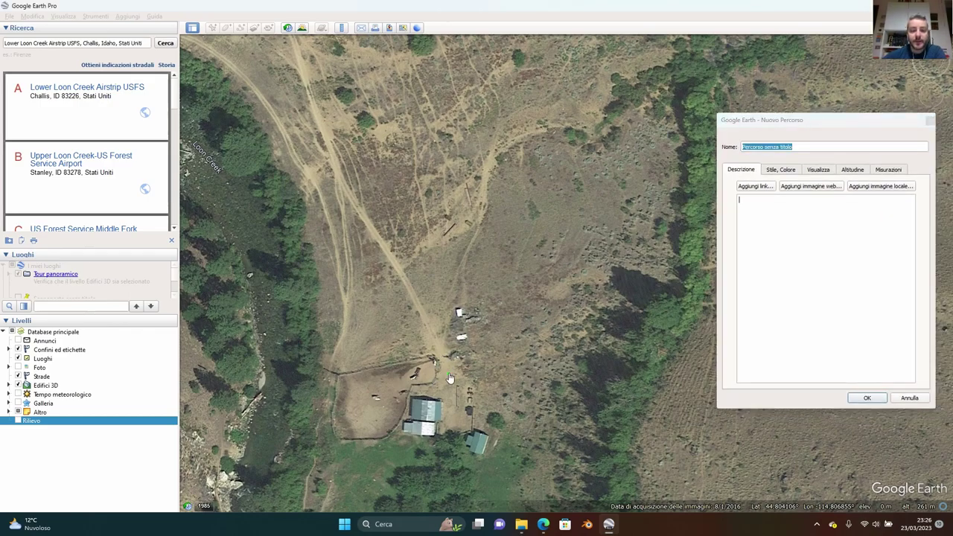
pyautogui.click(425, 321)
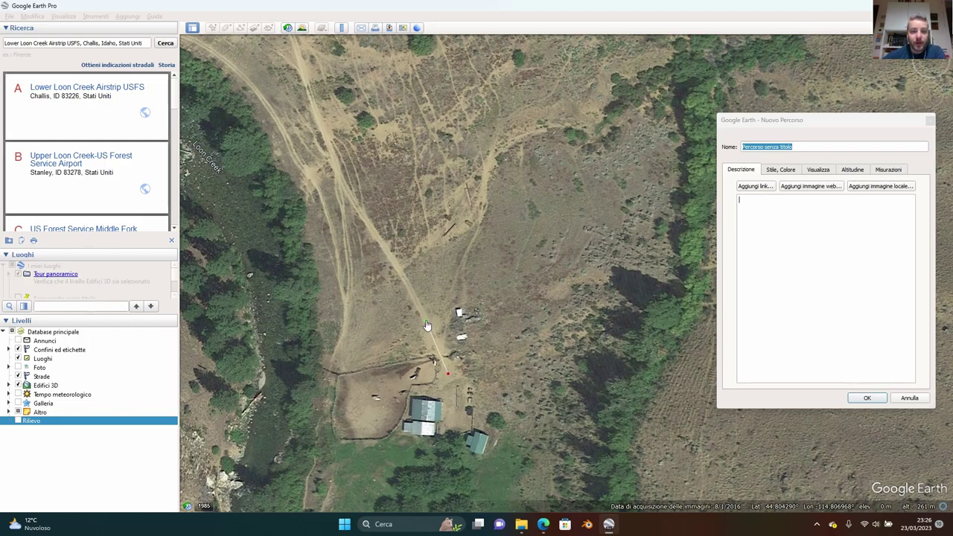
pyautogui.click(373, 228)
pyautogui.click(344, 189)
# Continue the path north along the dirt track through the meadow to the bend just south of the airstrip
pyautogui.scroll(2, 341, 186)
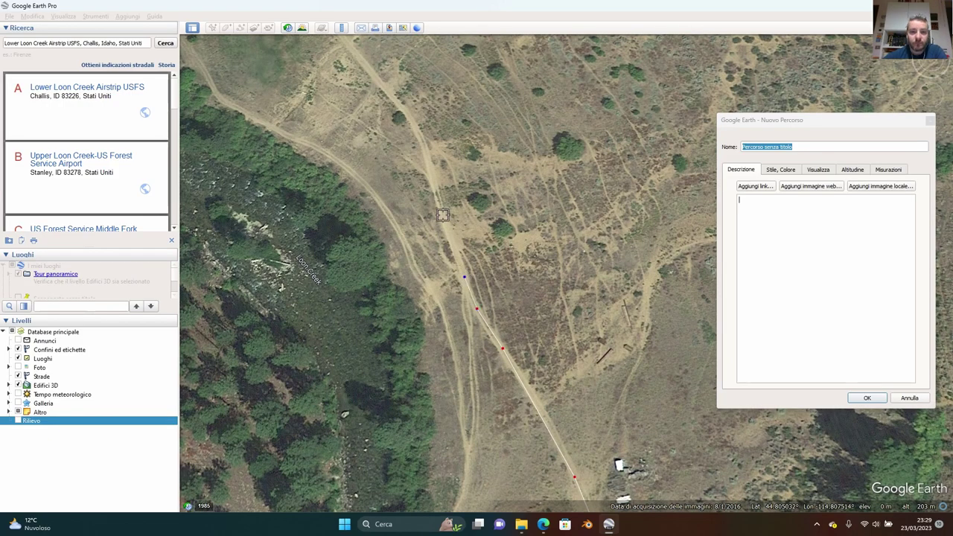
pyautogui.press('Up')
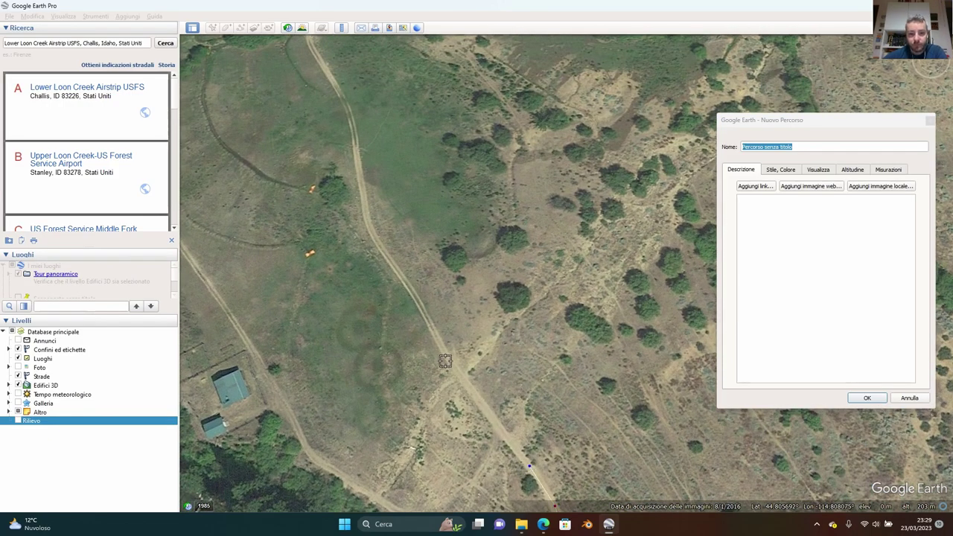
pyautogui.click(351, 108)
pyautogui.press('Up')
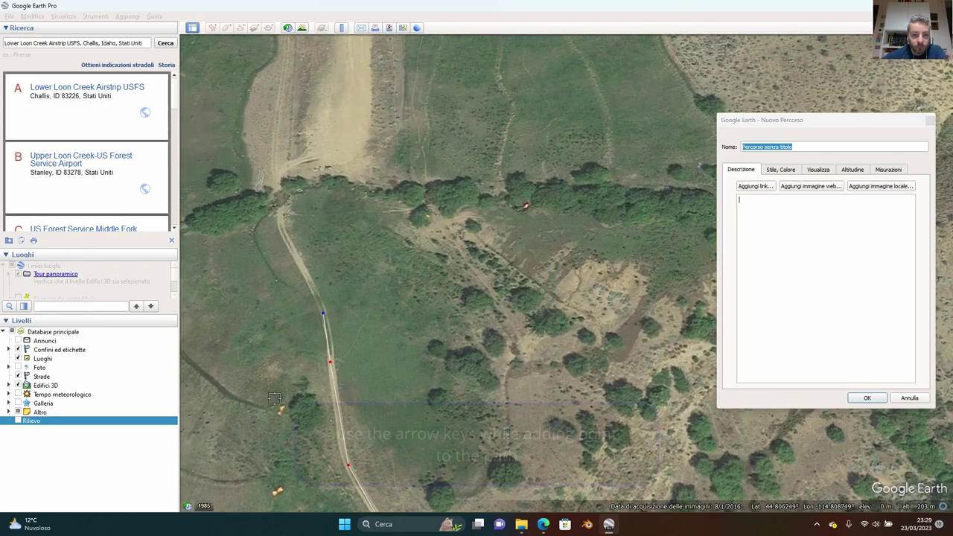
pyautogui.click(324, 314)
pyautogui.click(302, 267)
pyautogui.click(287, 244)
pyautogui.click(278, 214)
# Add a small turnaround loop to the path at its northern end, just below the airstrip
pyautogui.click(291, 201)
pyautogui.click(306, 199)
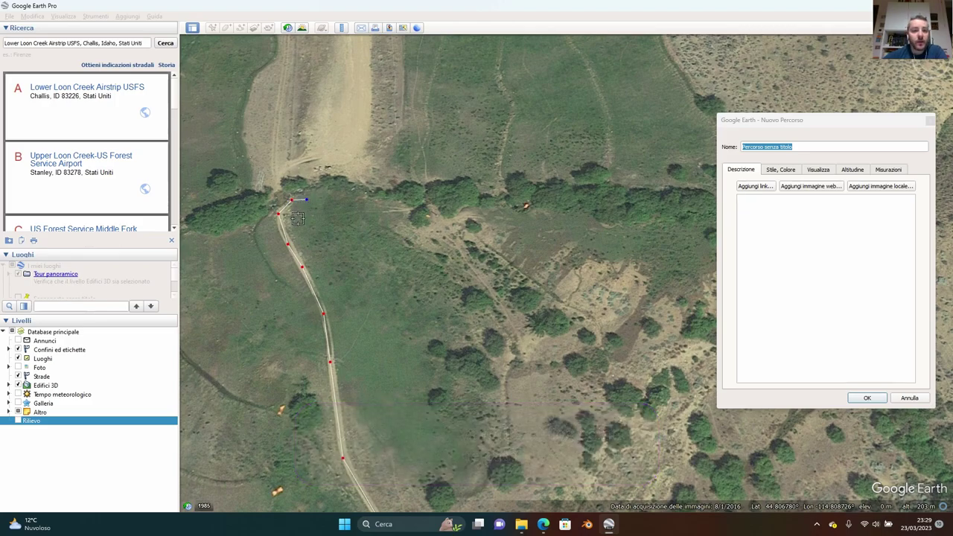
pyautogui.click(297, 218)
pyautogui.click(282, 224)
# Continue the path back south along the dirt track from the turnaround loop through the meadow, placing points beside the outbound line
pyautogui.click(295, 256)
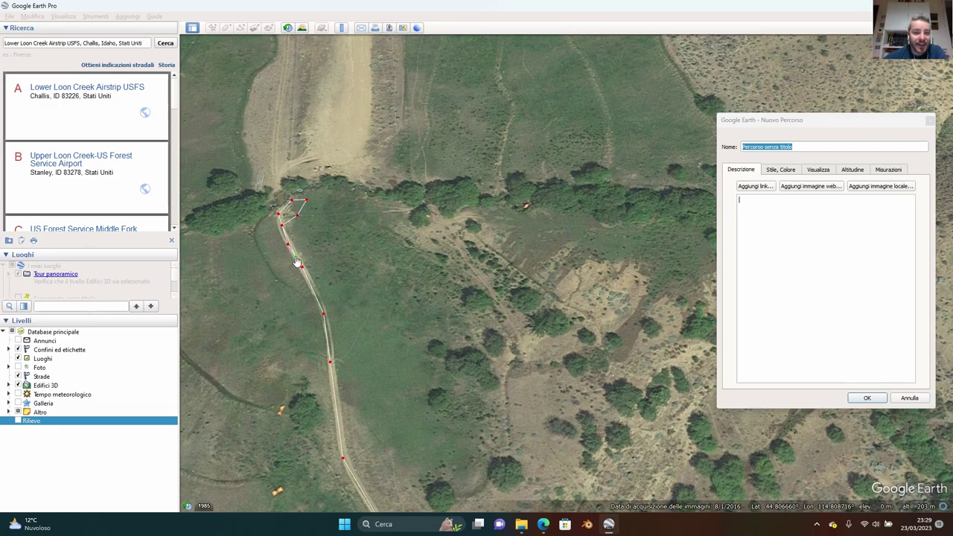
pyautogui.click(320, 302)
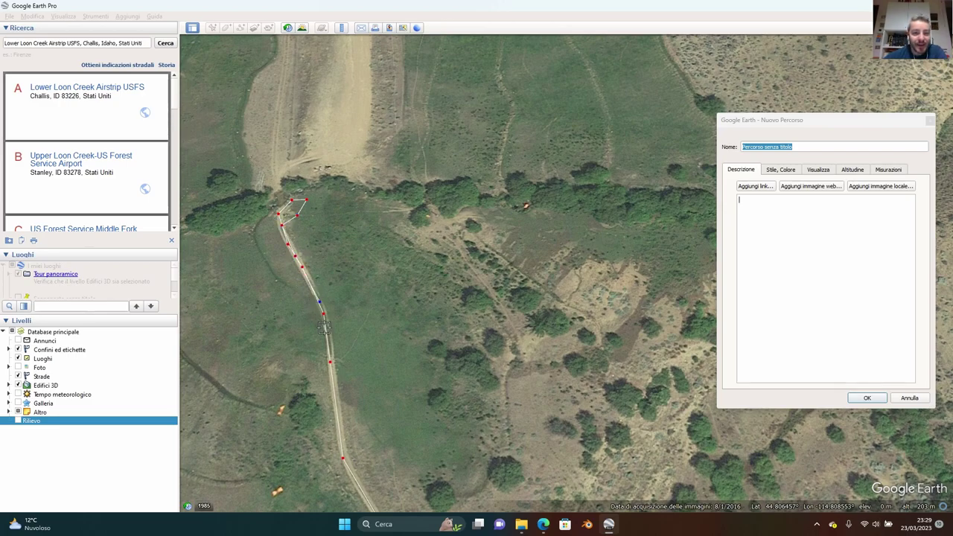
pyautogui.click(334, 346)
pyautogui.click(336, 405)
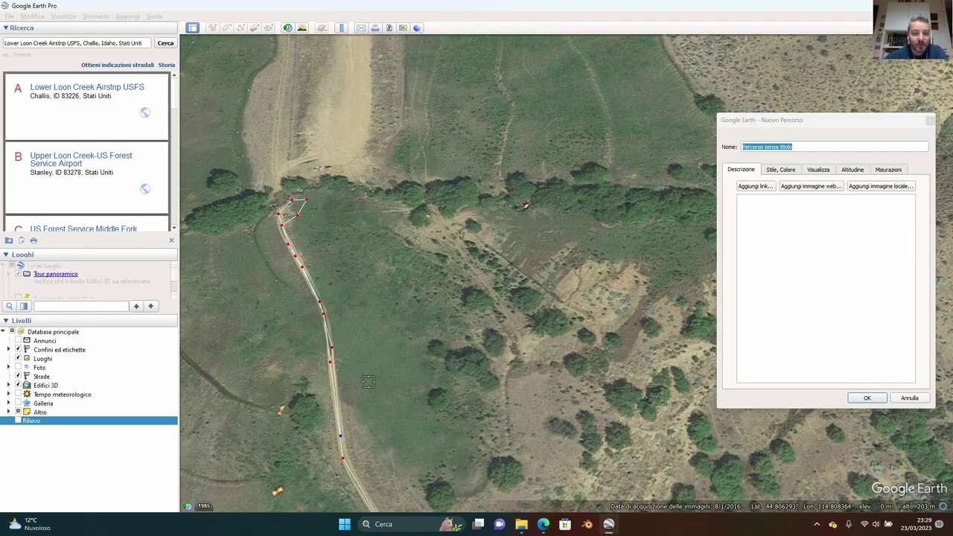
# Trace the return leg down the dirt track to the farm buildings, loop it near the path's start, and accept the path
pyautogui.press('Down')
pyautogui.press('Down')
pyautogui.click(427, 397)
pyautogui.press('Down')
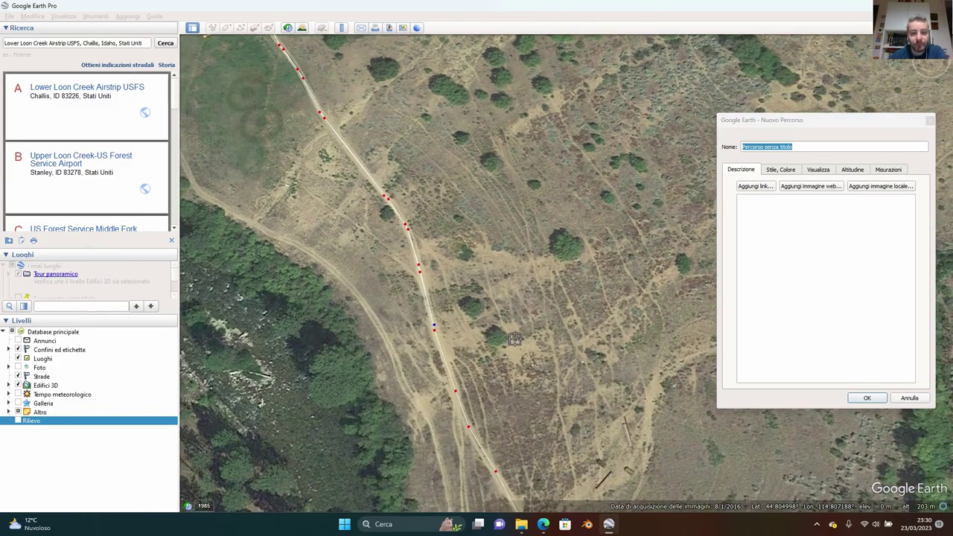
pyautogui.moveTo(421, 146)
pyautogui.mouseDown()
pyautogui.moveTo(500, 268)
pyautogui.moveTo(540, 363)
pyautogui.mouseUp()
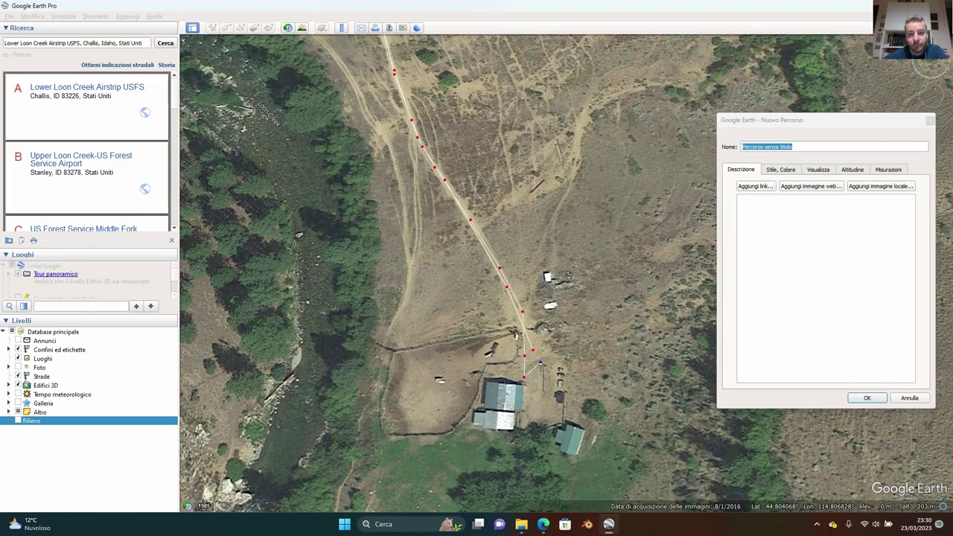
pyautogui.click(867, 397)
# Save the new untitled path to the Desktop in Kml format as c53-cart-path, and close Google Earth Pro
pyautogui.rightClick(67, 296)
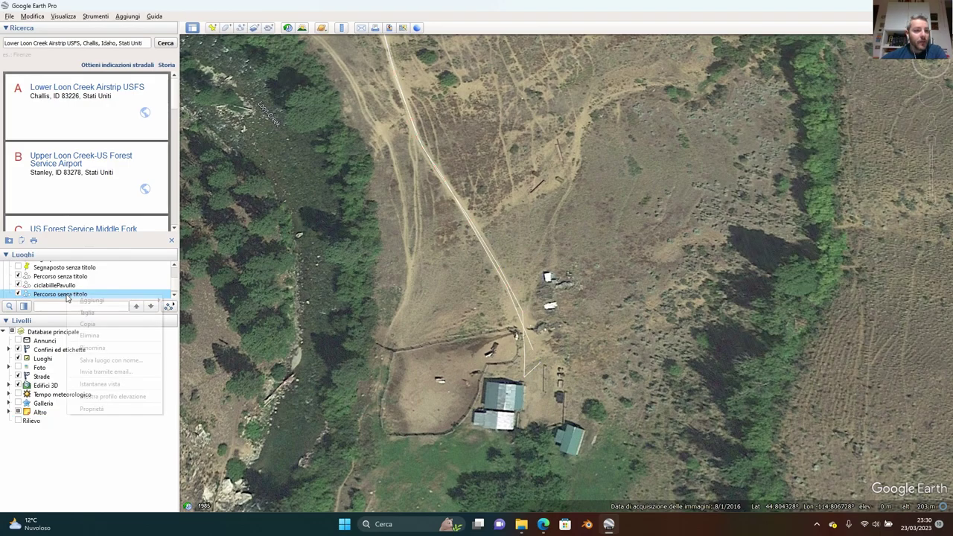
pyautogui.moveTo(90, 300)
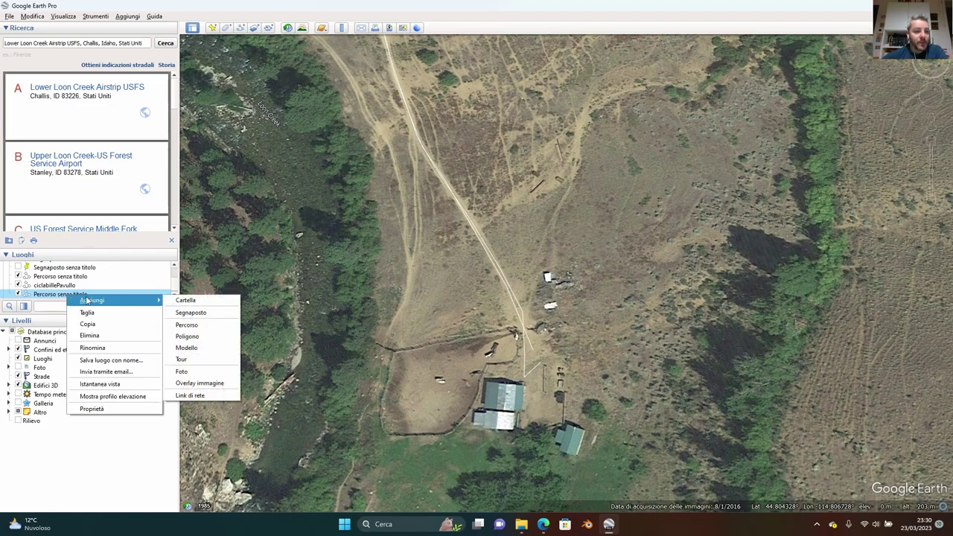
pyautogui.rightClick(41, 295)
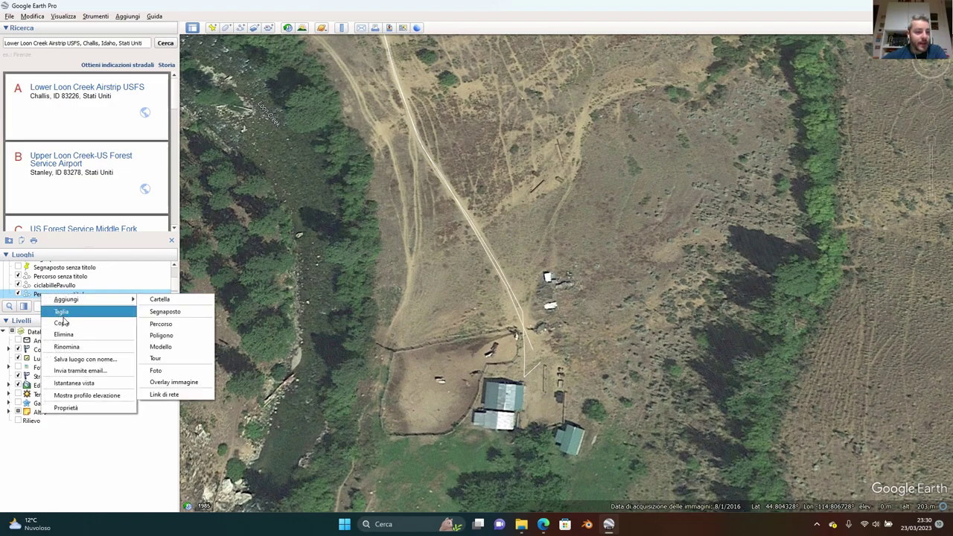
pyautogui.click(82, 359)
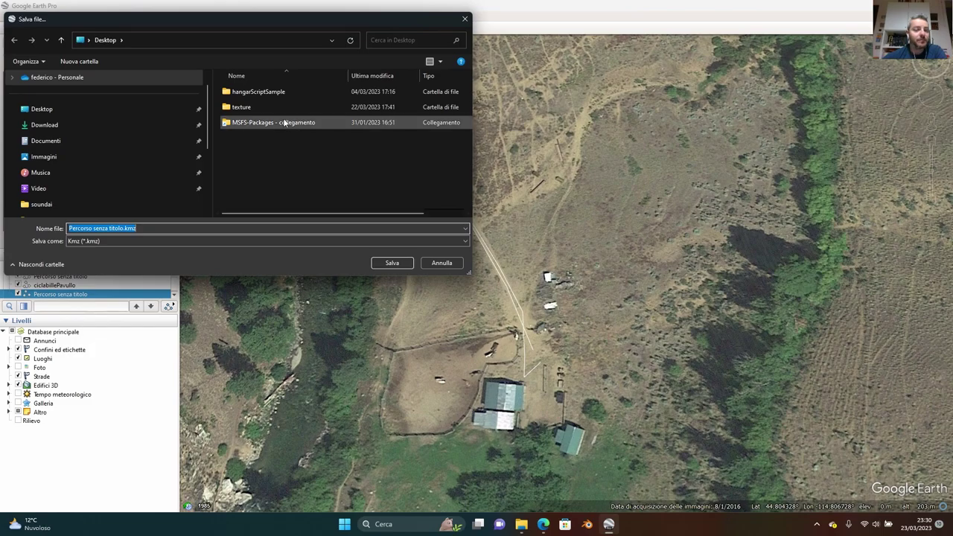
pyautogui.click(181, 229)
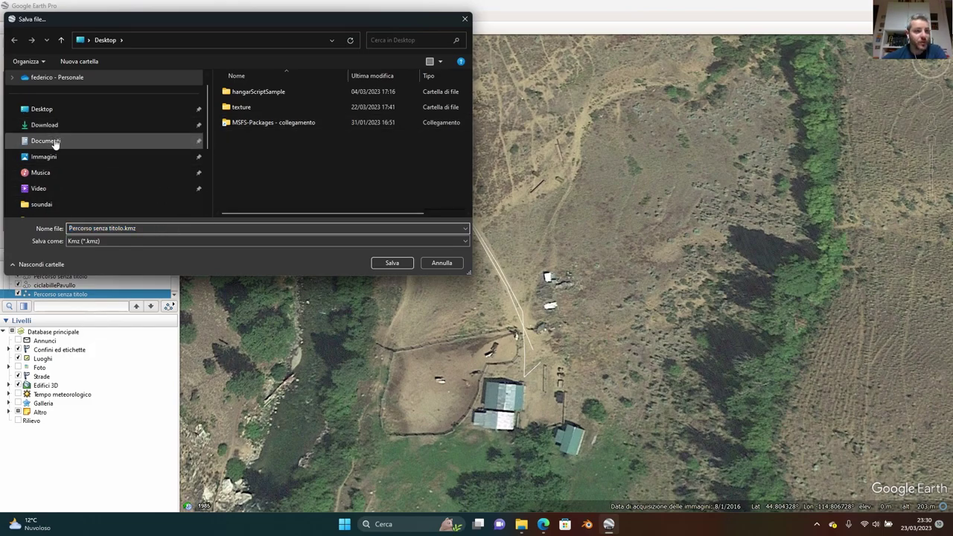
pyautogui.click(310, 243)
pyautogui.click(195, 256)
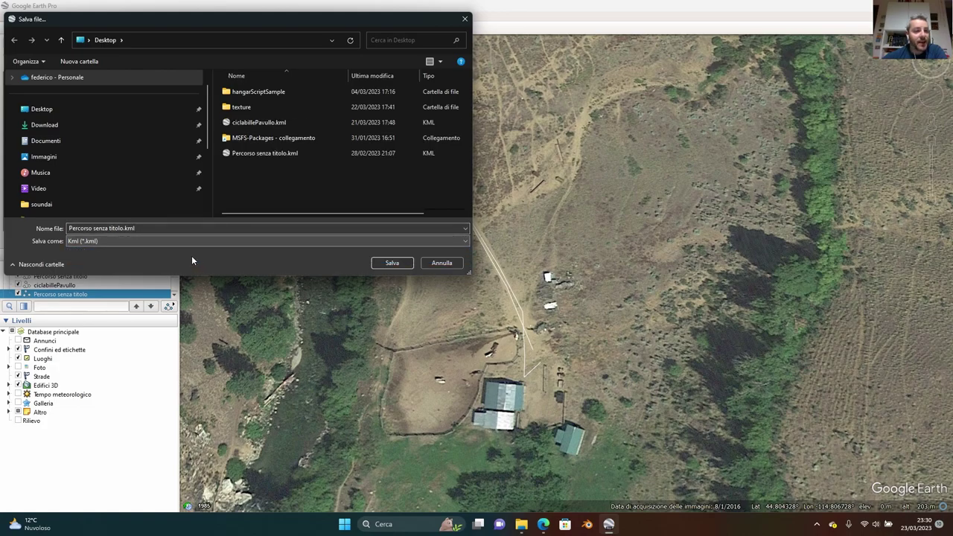
pyautogui.click(173, 228)
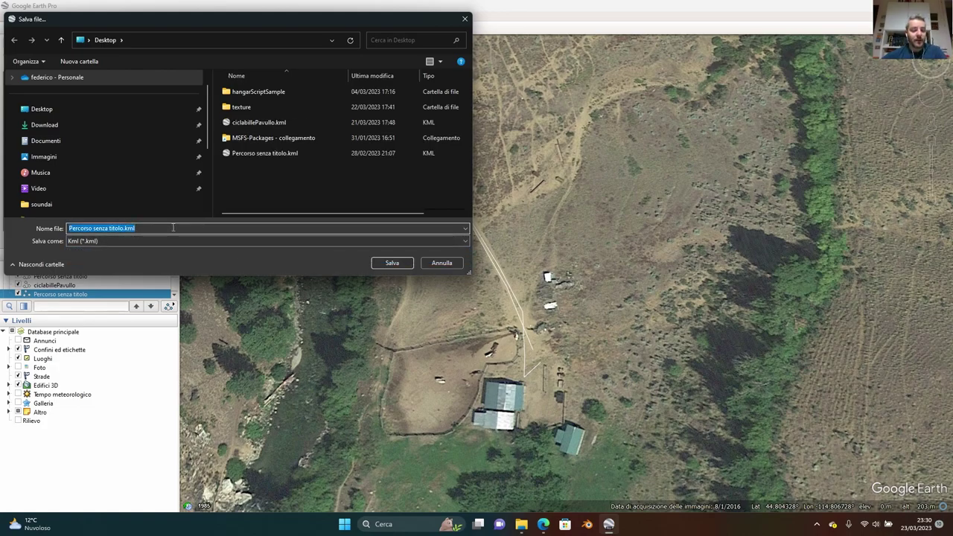
pyautogui.write('c53-ca')
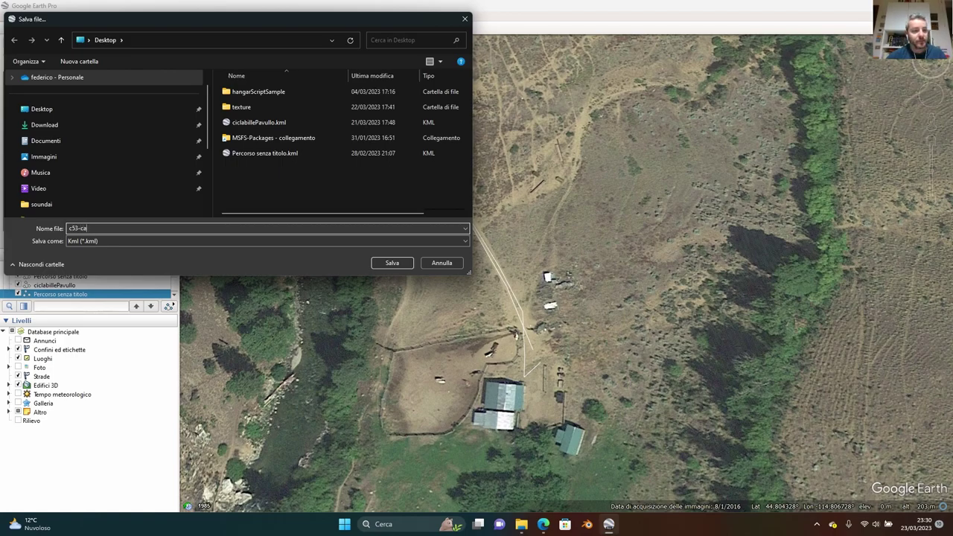
pyautogui.write('rt-path')
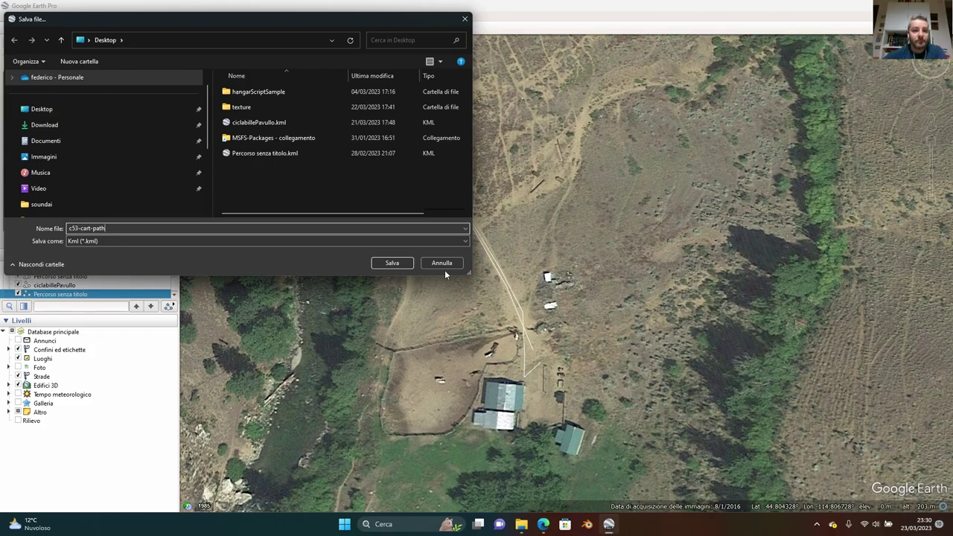
pyautogui.click(388, 264)
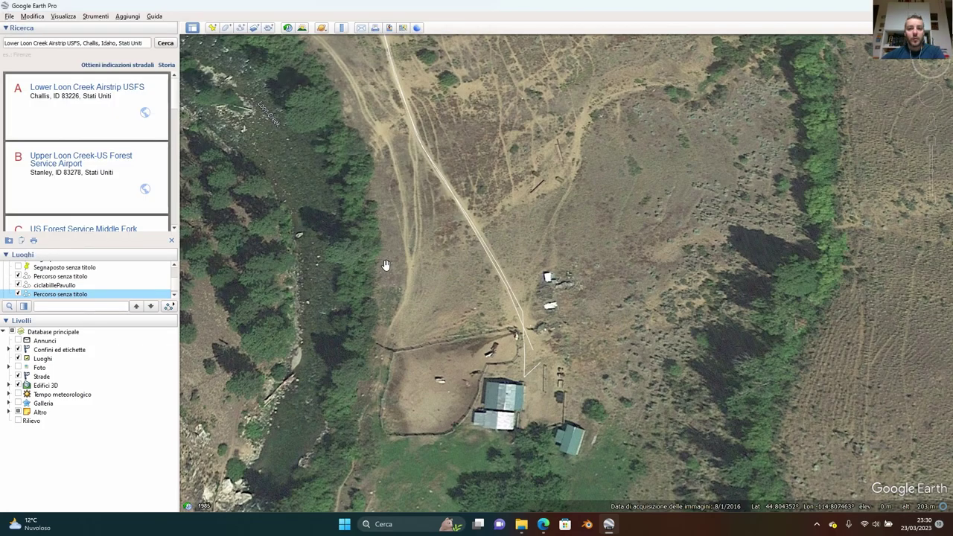
pyautogui.hotkey('alt', 'F4')
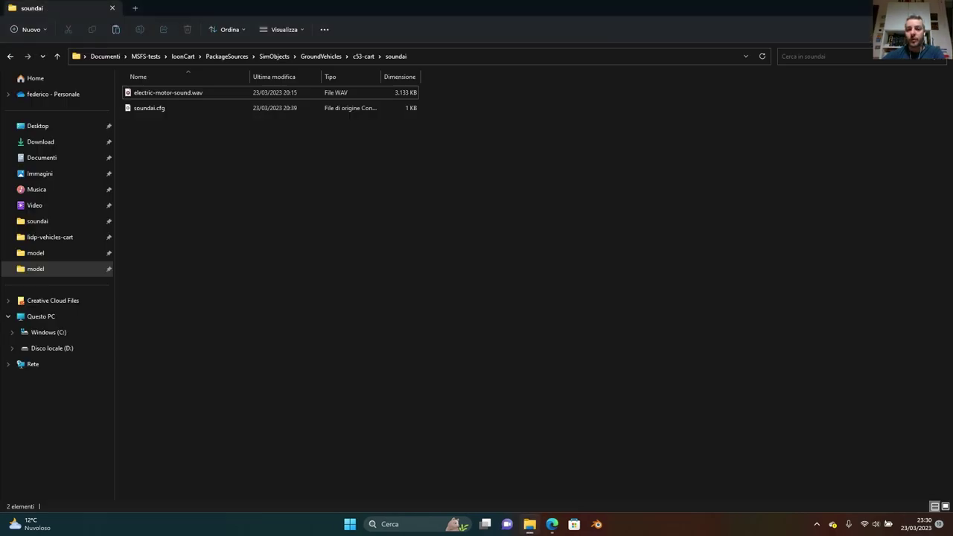
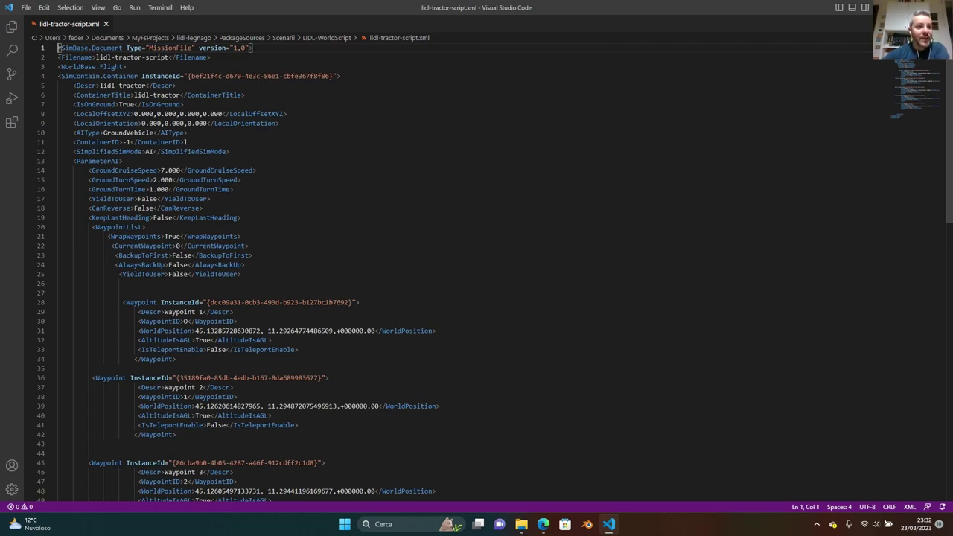
# In lidl-tractor-script.xml in Visual Studio Code, examine the header and container block, including the ContainerTitle and LocalOffsetXYZ values
pyautogui.moveTo(59, 48); pyautogui.dragTo(313, 84)
pyautogui.click(313, 83)
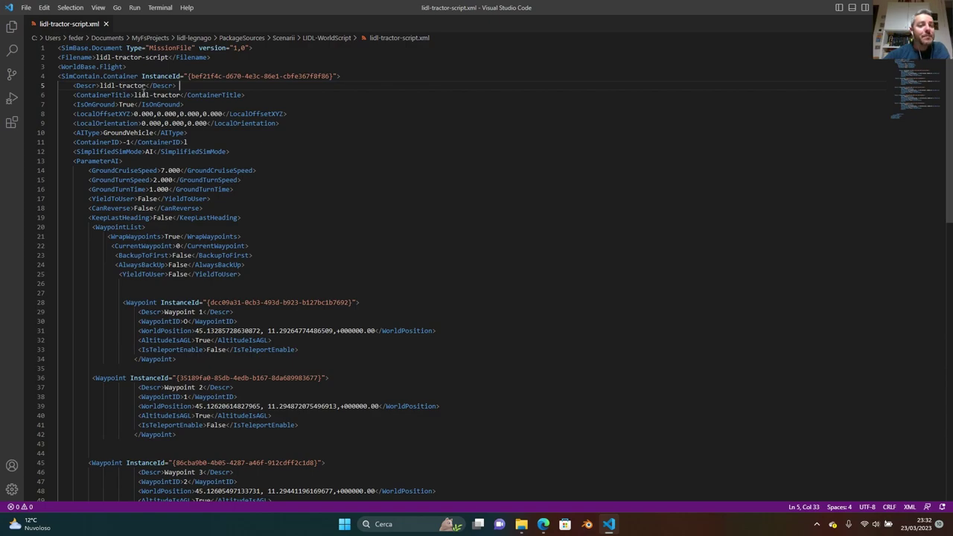
pyautogui.moveTo(134, 95); pyautogui.dragTo(181, 93)
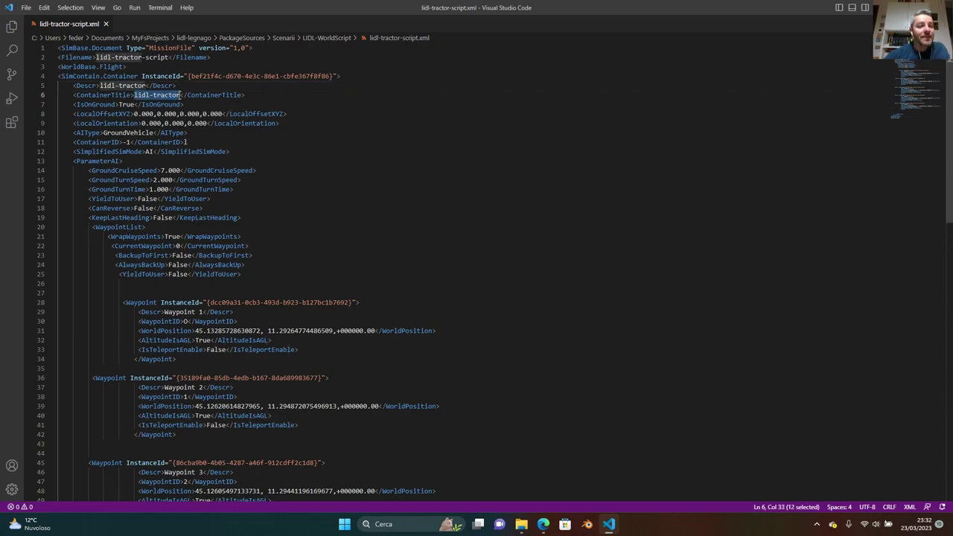
pyautogui.click(181, 95)
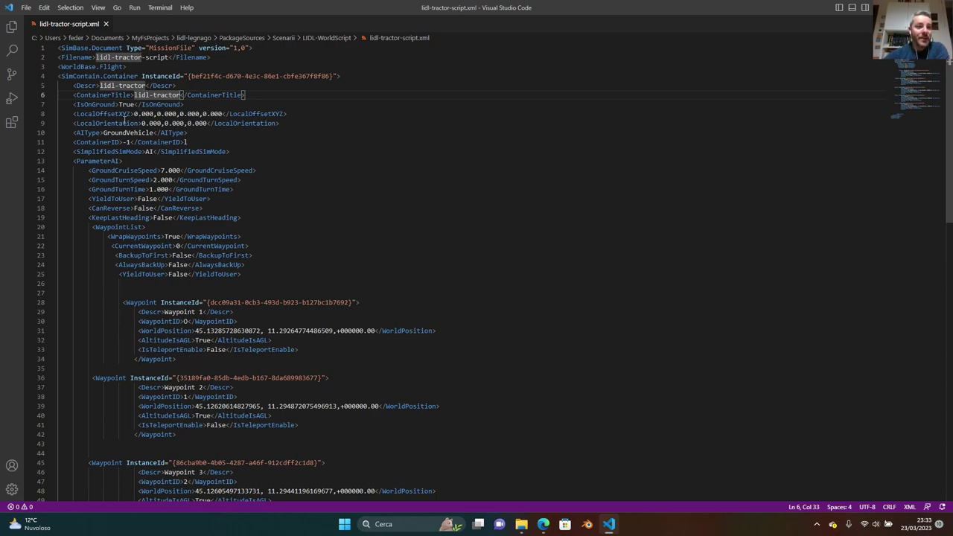
pyautogui.click(158, 114)
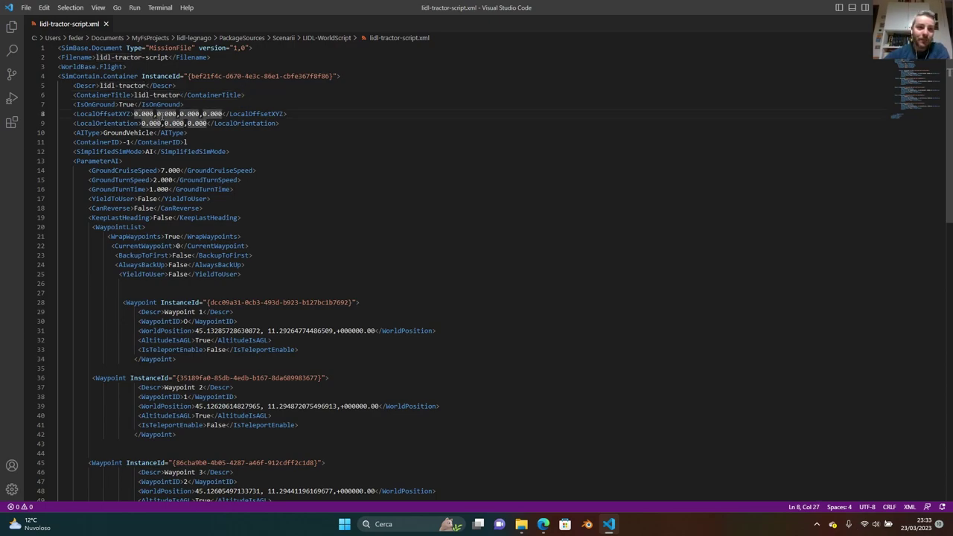
pyautogui.click(214, 114)
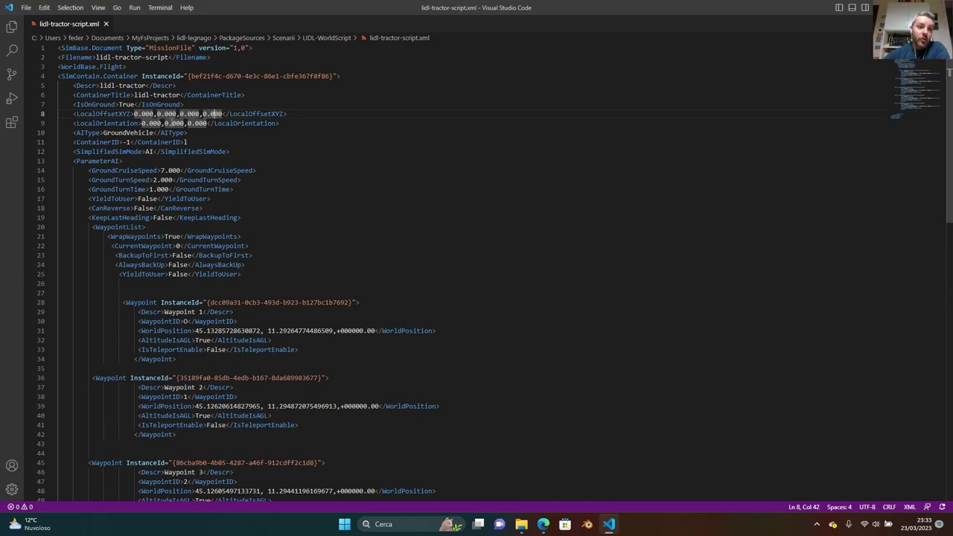
# Review the ParameterAI block with its ground speed, turn, reverse and waypoint list settings
pyautogui.moveTo(73, 161); pyautogui.dragTo(257, 193)
pyautogui.click(252, 192)
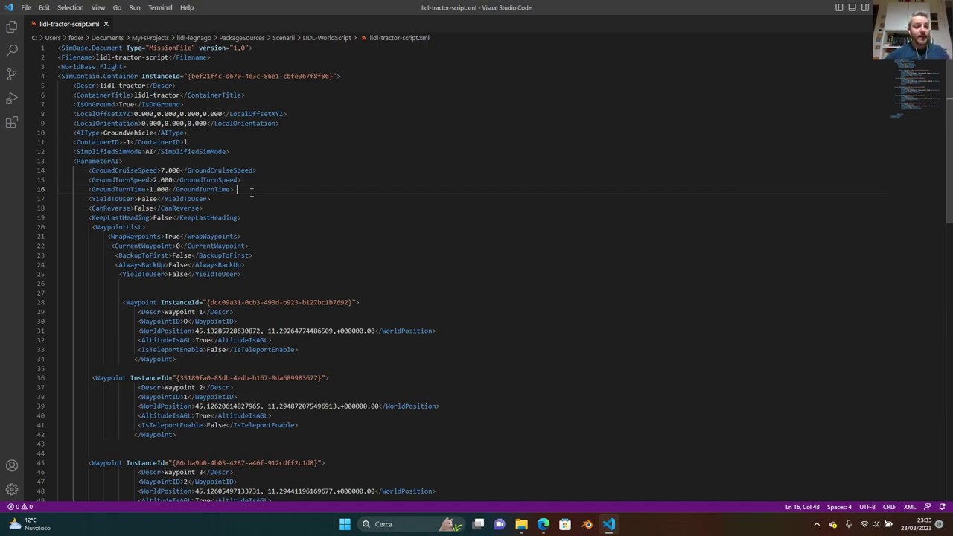
pyautogui.moveTo(82, 209); pyautogui.dragTo(380, 284)
pyautogui.scroll(-5, 380, 284)
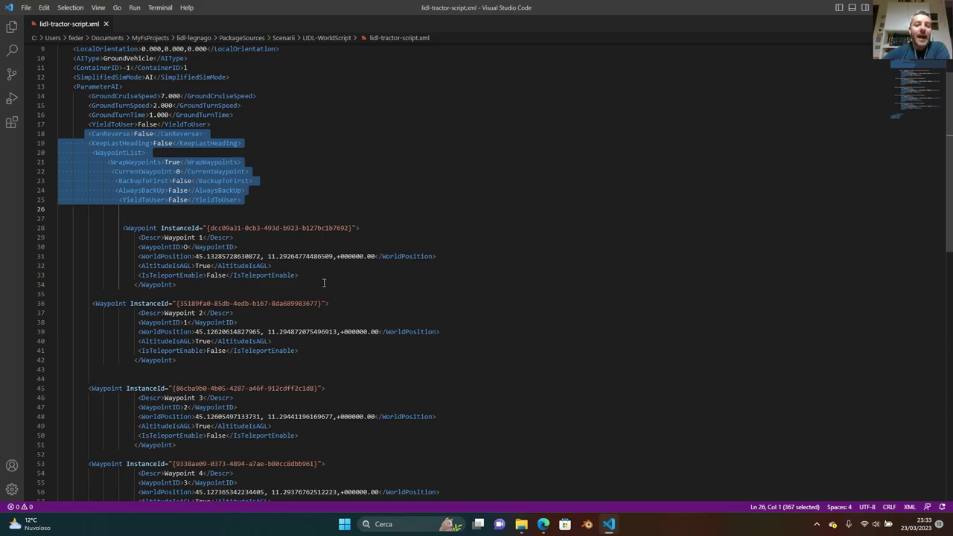
# Examine the Waypoint entries in the script, including their InstanceId, WaypointID and WorldPosition structure
pyautogui.moveTo(111, 178); pyautogui.dragTo(441, 239)
pyautogui.click(440, 239)
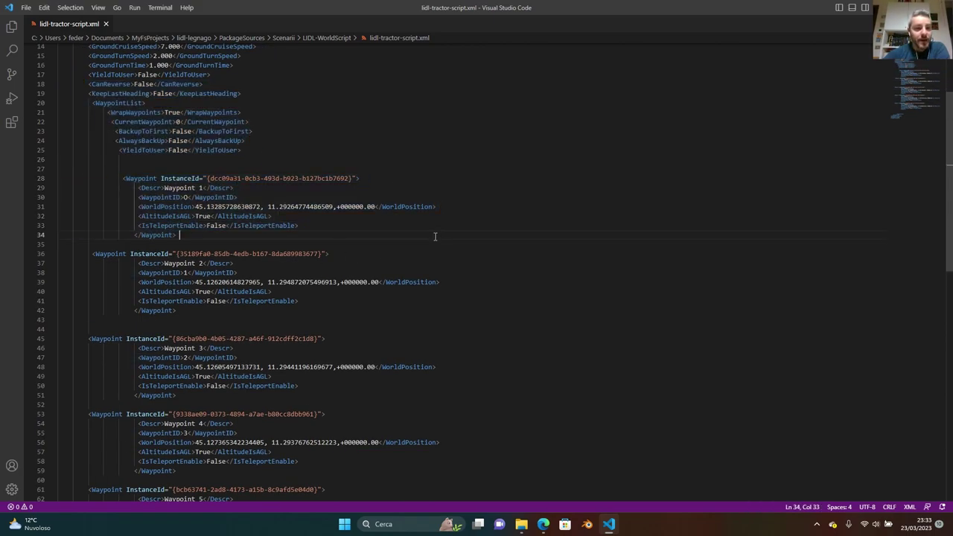
pyautogui.click(261, 179)
pyautogui.scroll(-6, 314, 267)
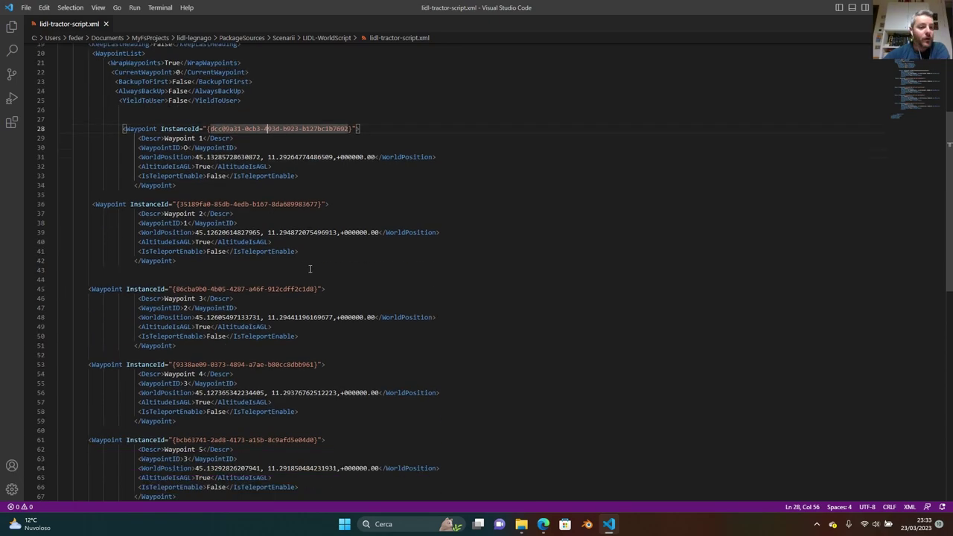
pyautogui.scroll(4, 314, 267)
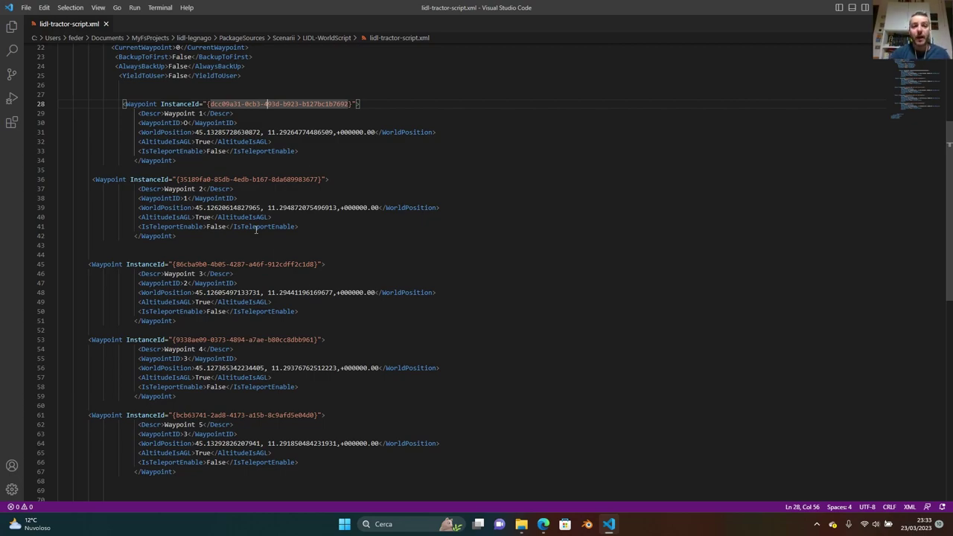
# Launch MamuToolbox.exe from the desktop and open its Waypoint Script tool
pyautogui.press('Home')
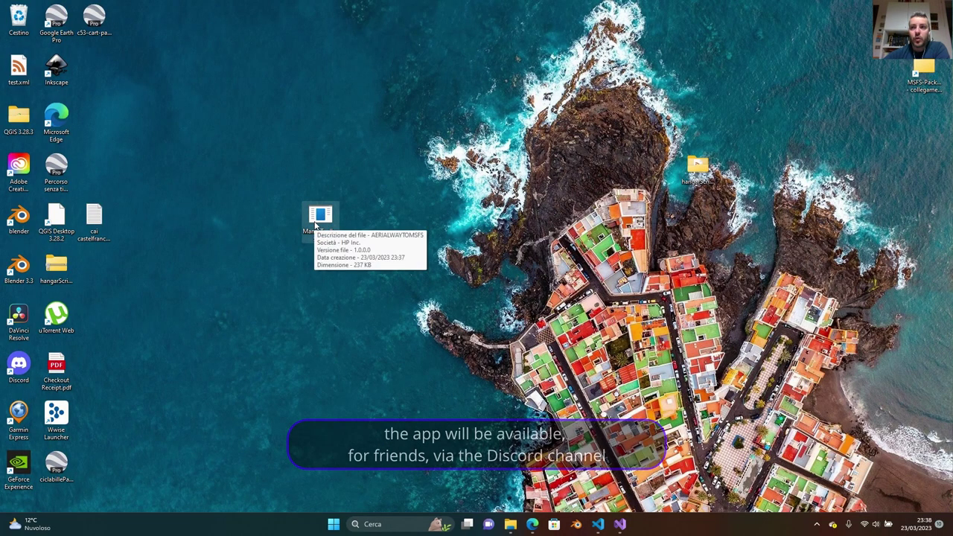
pyautogui.click(317, 222)
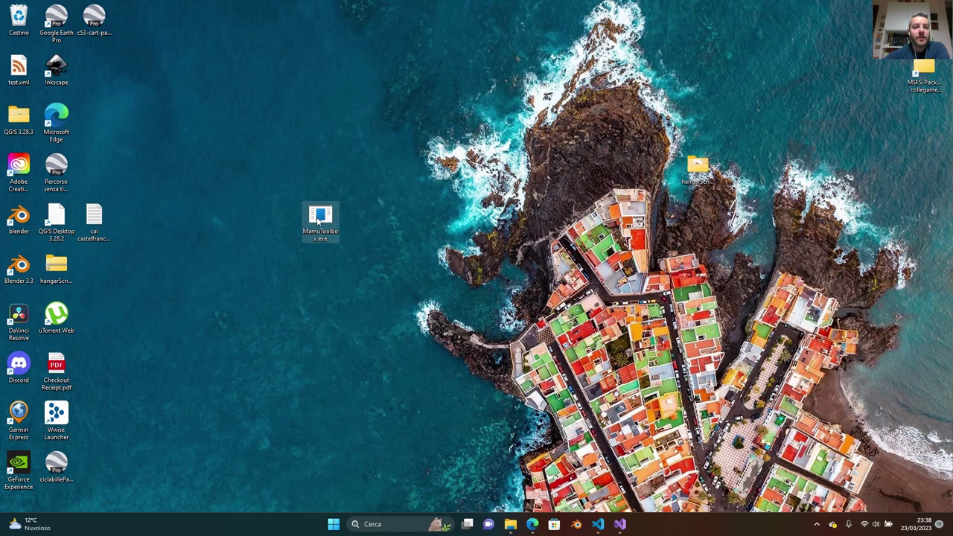
pyautogui.doubleClick(318, 219)
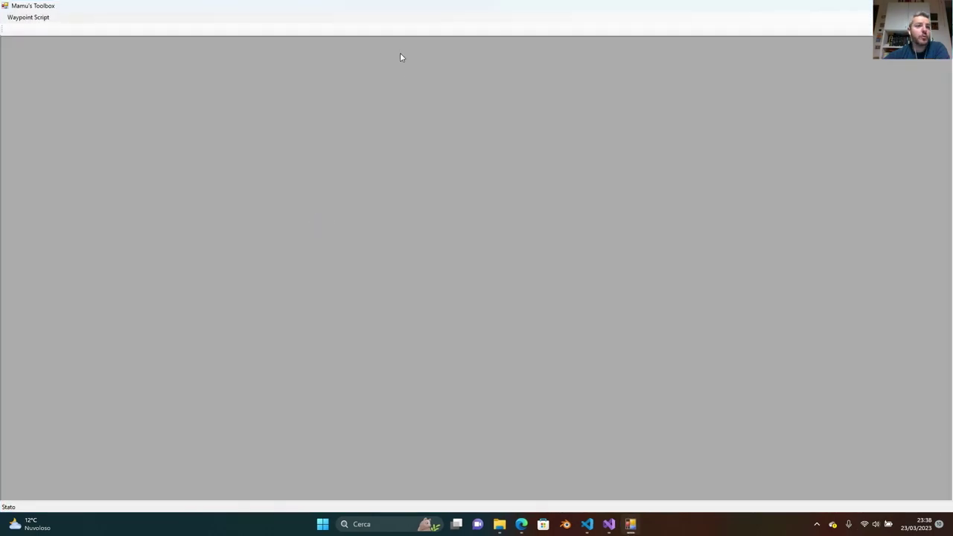
pyautogui.click(22, 18)
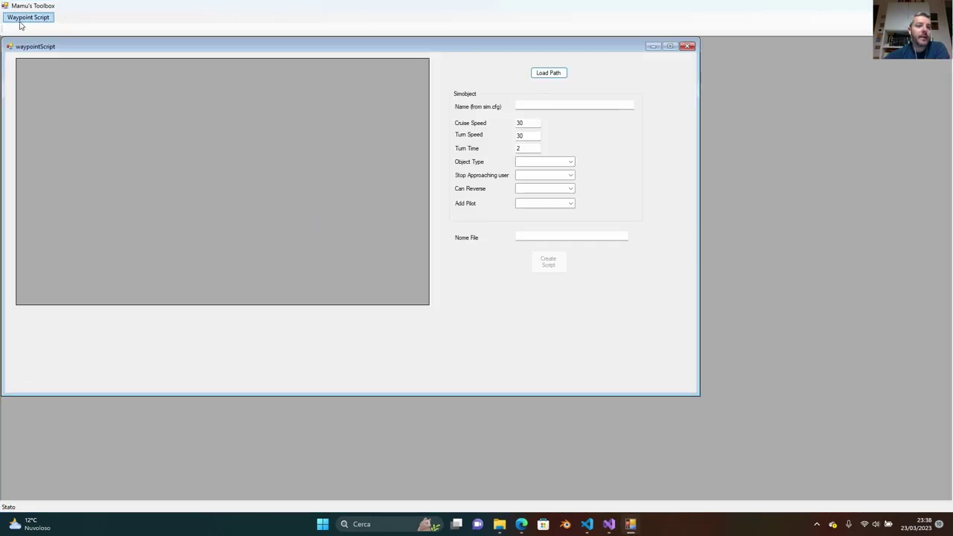
# Load the c53-cart-path.kml path from the Desktop and look through its longitude and latitude points
pyautogui.click(549, 75)
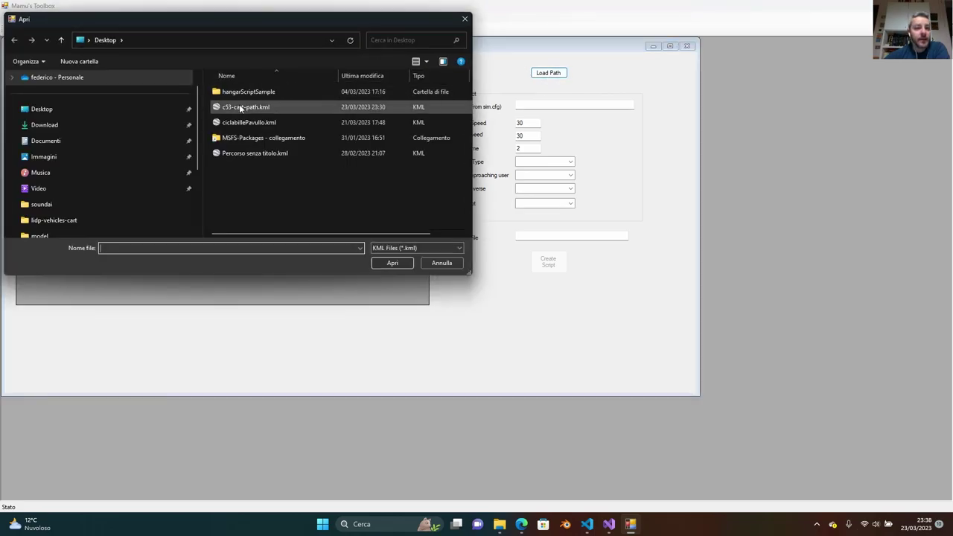
pyautogui.click(239, 105)
pyautogui.click(393, 262)
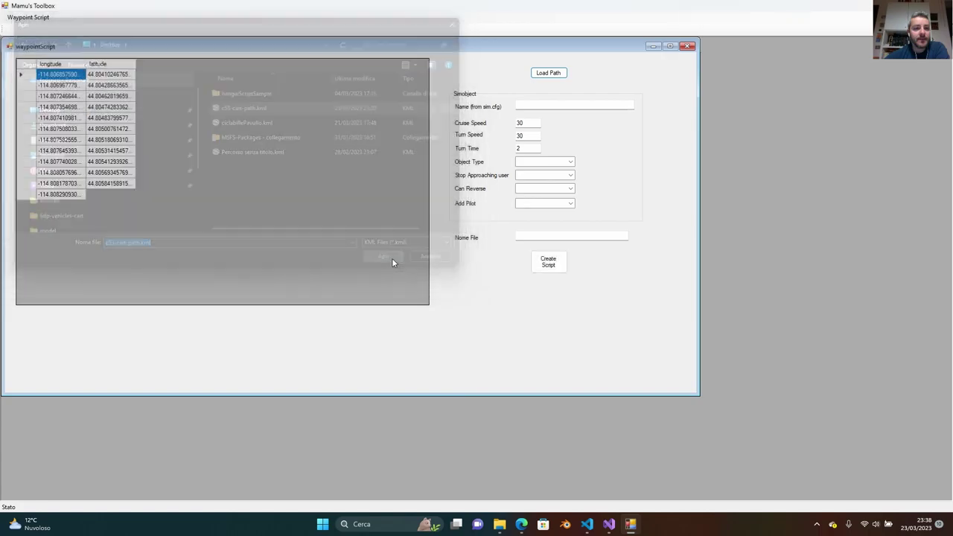
pyautogui.scroll(-5, 421, 95)
pyautogui.scroll(5, 422, 95)
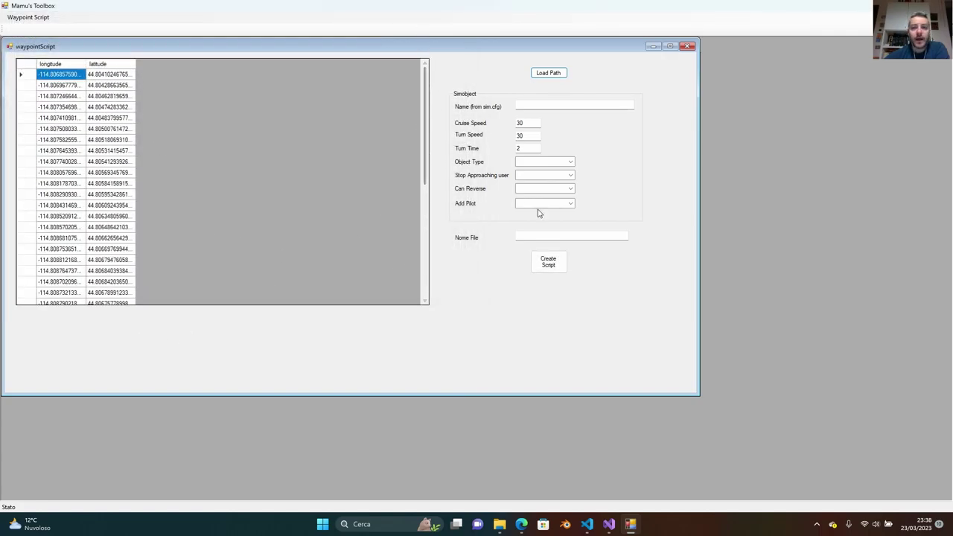
# Open sim.cfg of the c53-cart from the loonCart project's SimObjects/GroundVehicles folder in Visual Studio Code
pyautogui.click(537, 105)
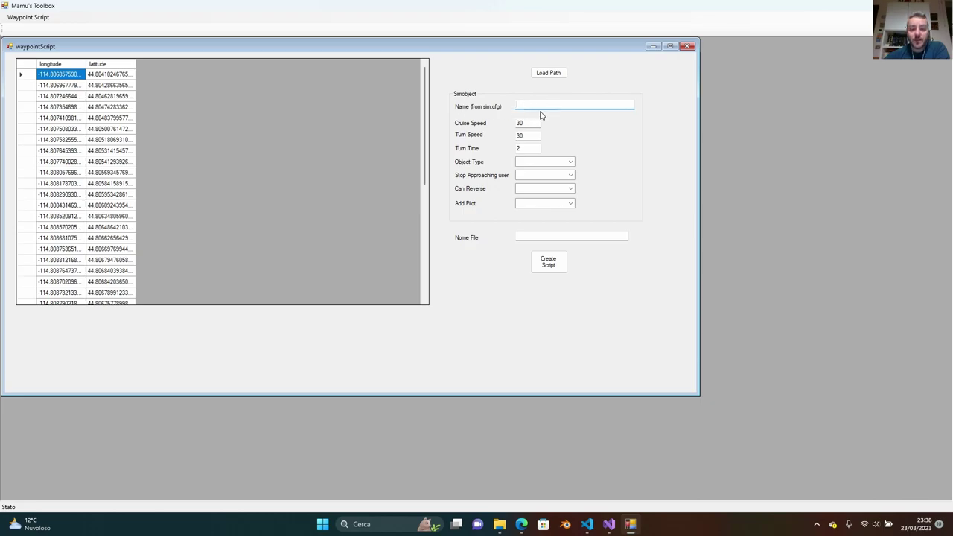
pyautogui.click(499, 531)
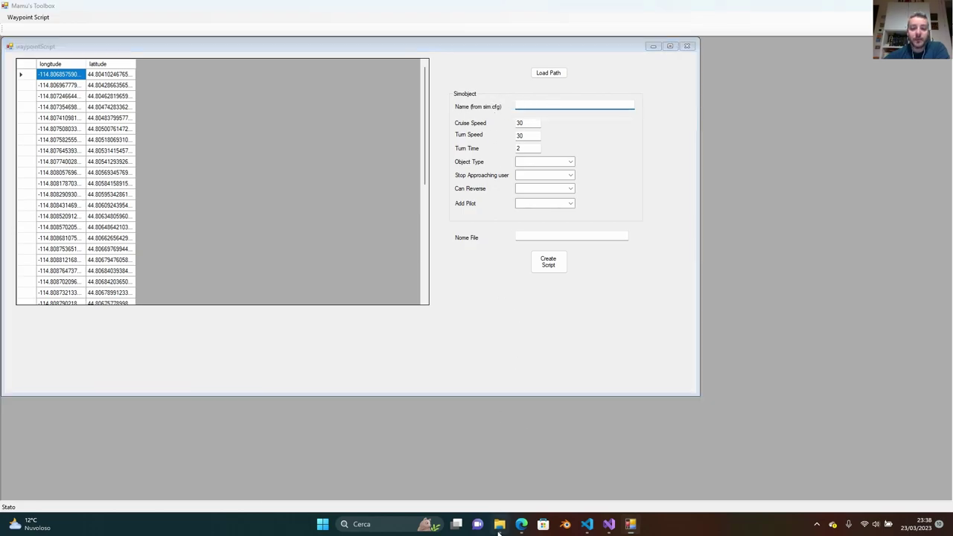
pyautogui.click(45, 237)
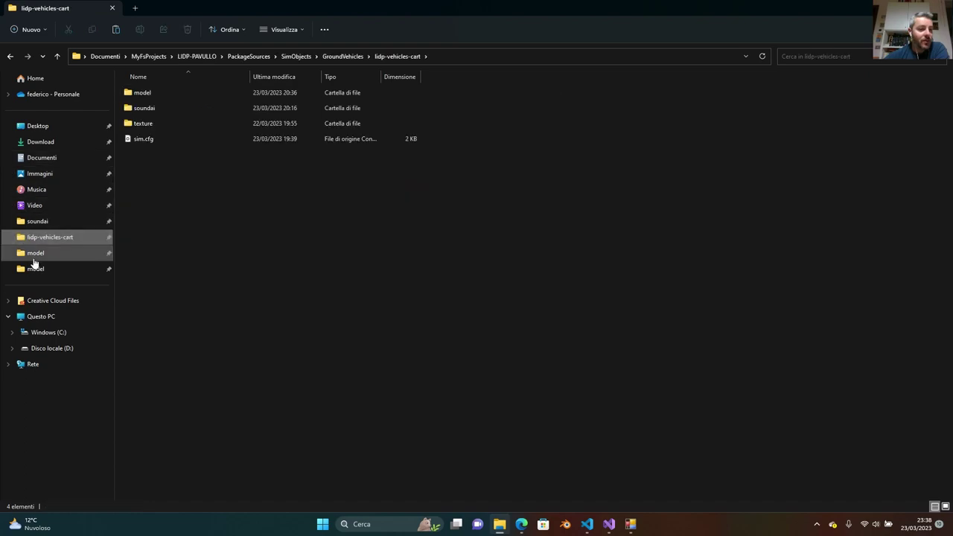
pyautogui.click(35, 270)
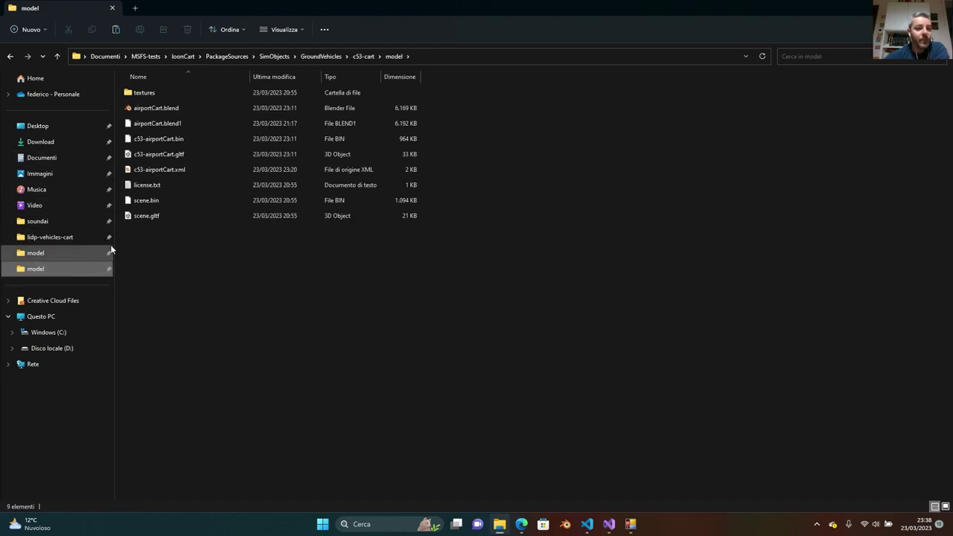
pyautogui.click(266, 56)
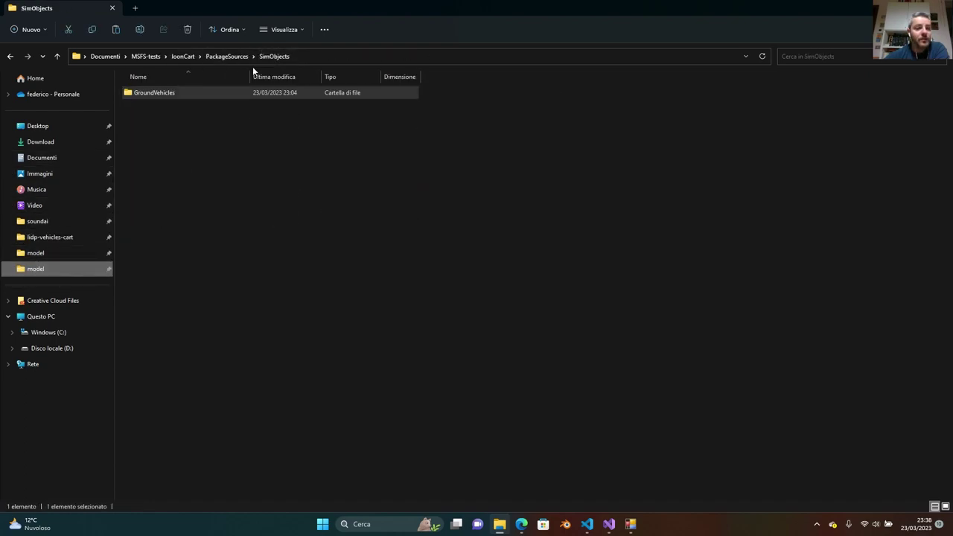
pyautogui.doubleClick(169, 93)
pyautogui.doubleClick(165, 92)
pyautogui.doubleClick(161, 137)
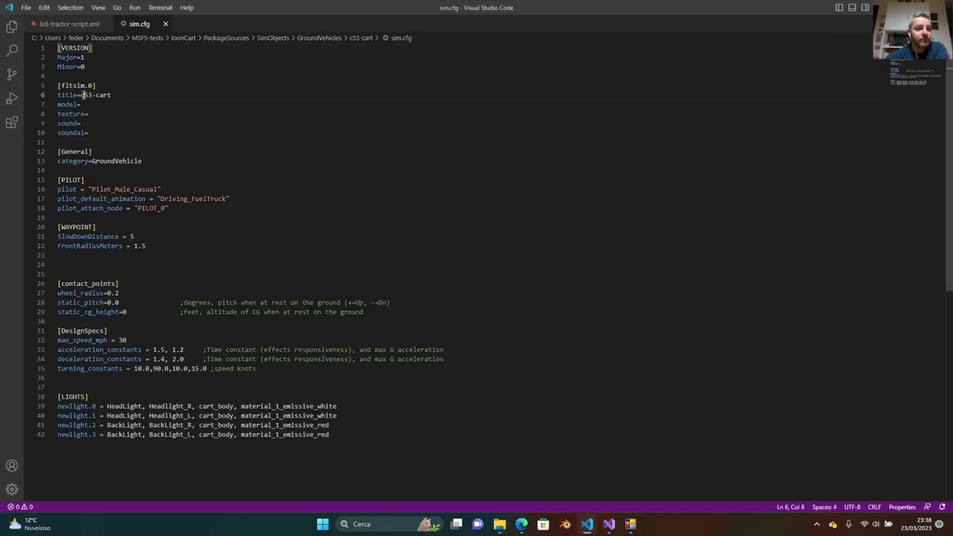
# Copy the title c53-cart from sim.cfg into the SimObject name field in Mamu's Toolbox
pyautogui.moveTo(123, 95); pyautogui.dragTo(80, 95)
pyautogui.hotkey('ctrl', 'c')
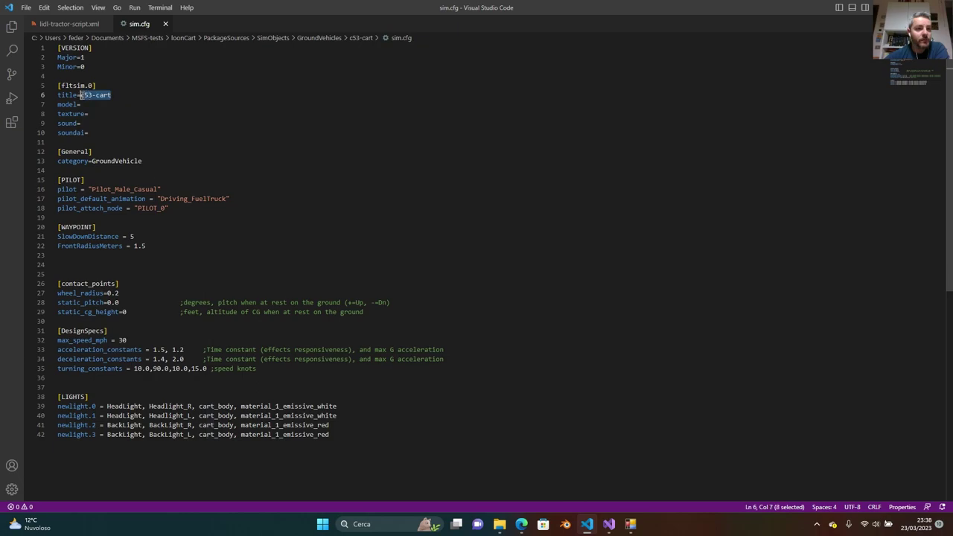
pyautogui.click(631, 525)
pyautogui.hotkey('ctrl', 'v')
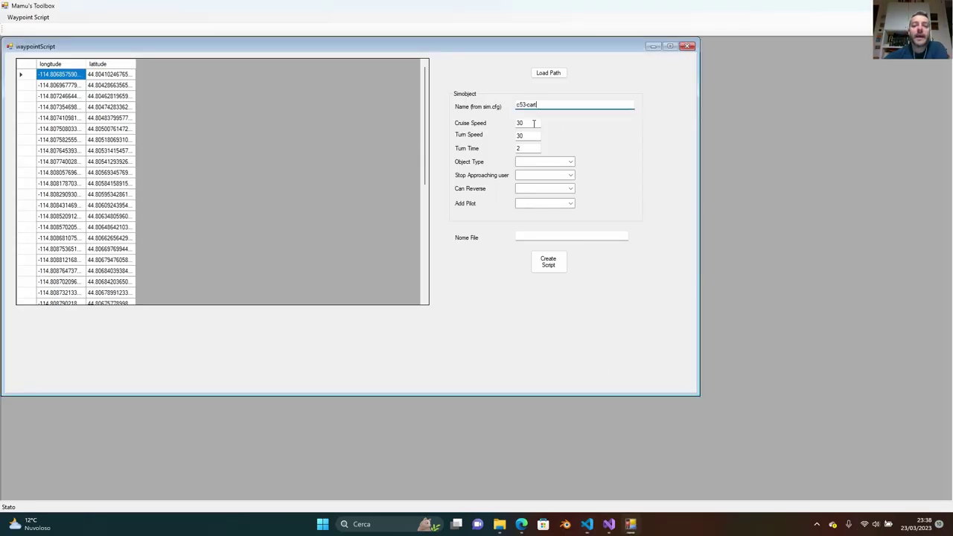
# Set the cart's cruise speed to 15, turn speed to 10 and turn time to 1
pyautogui.press('Tab')
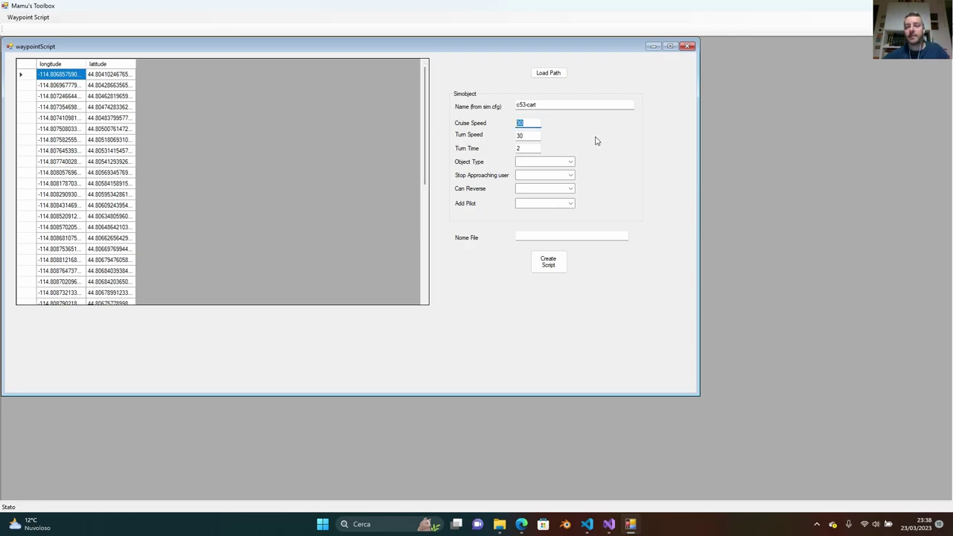
pyautogui.write('10')
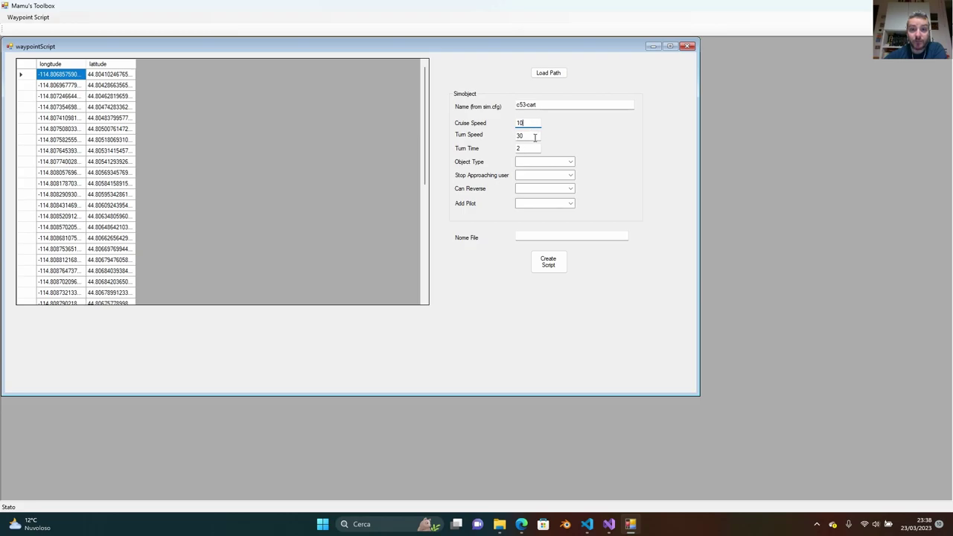
pyautogui.press('Tab')
pyautogui.hotkey('shift', 'Tab')
pyautogui.write('15')
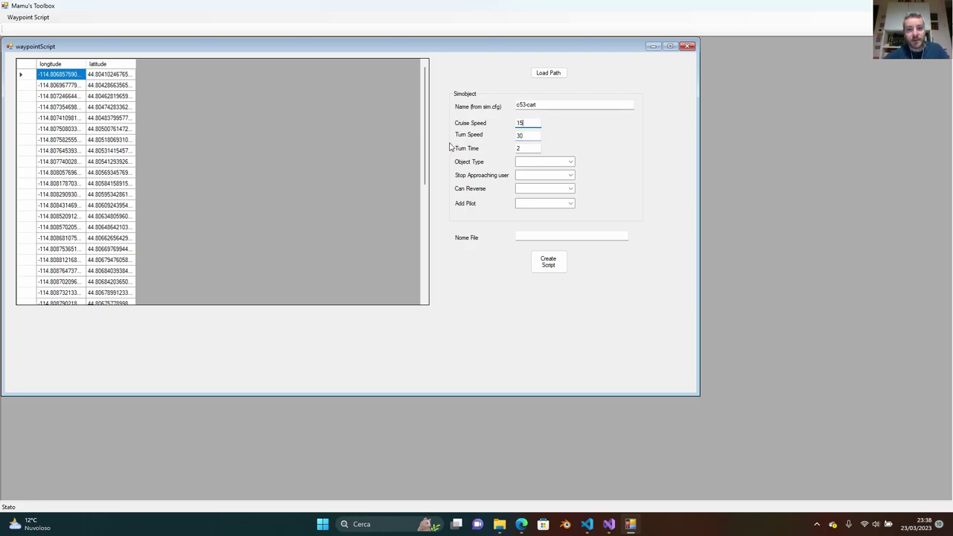
pyautogui.doubleClick(534, 135)
pyautogui.write('10')
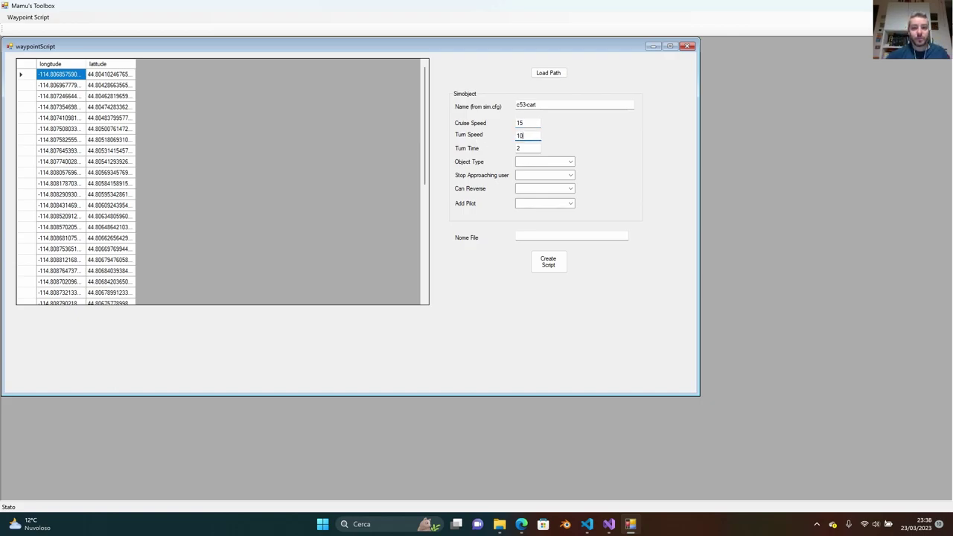
pyautogui.doubleClick(527, 149)
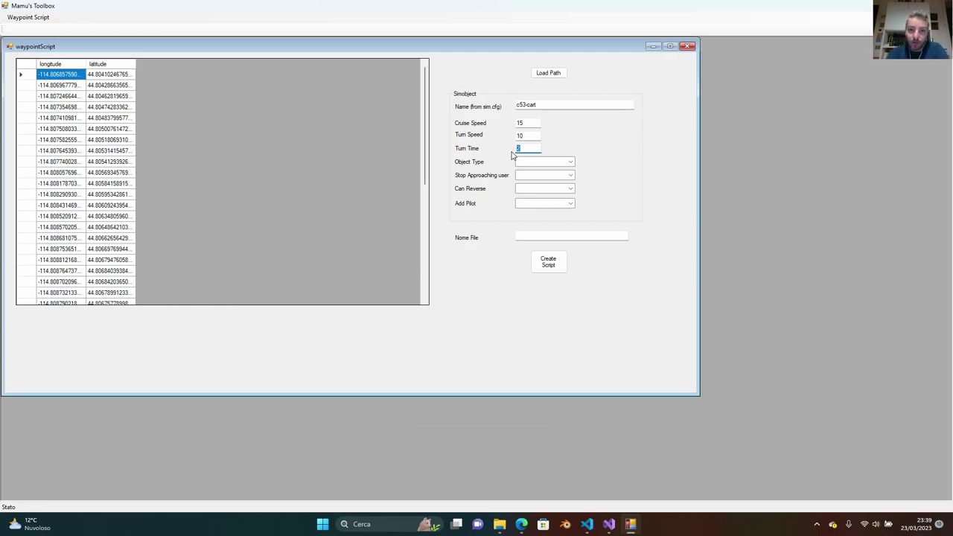
pyautogui.write('1')
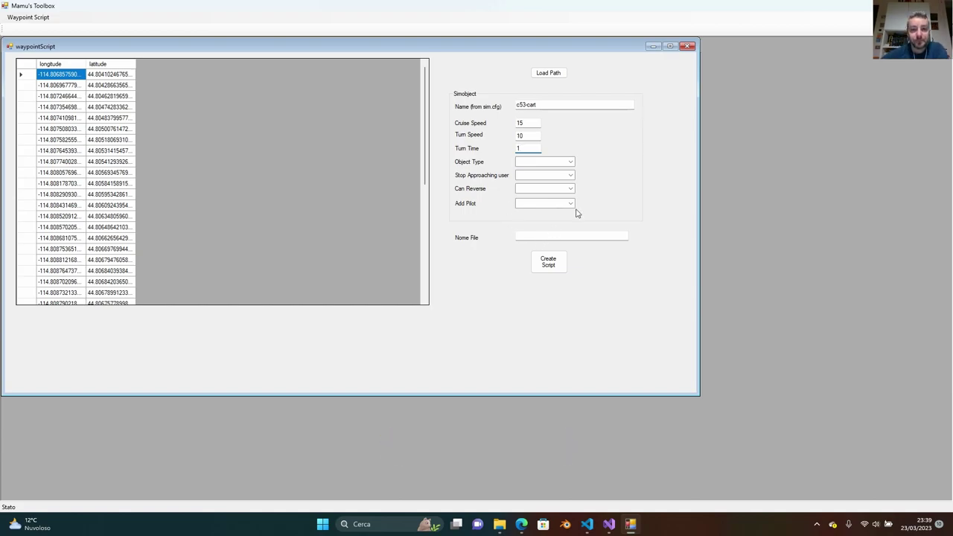
# Set Object Type to GroundVehicle, Stop Approaching user to False, Can Reverse to True and Add Pilot to yes
pyautogui.click(570, 162)
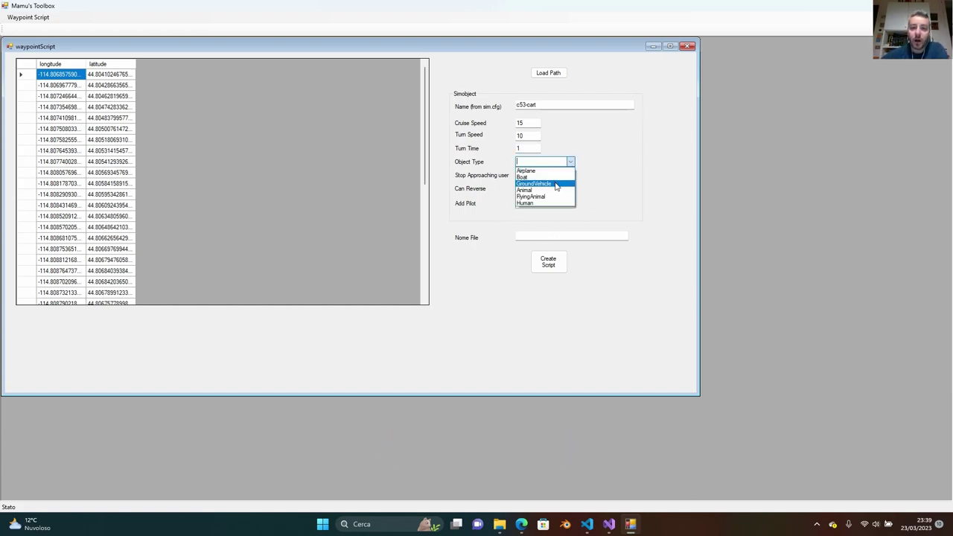
pyautogui.click(540, 184)
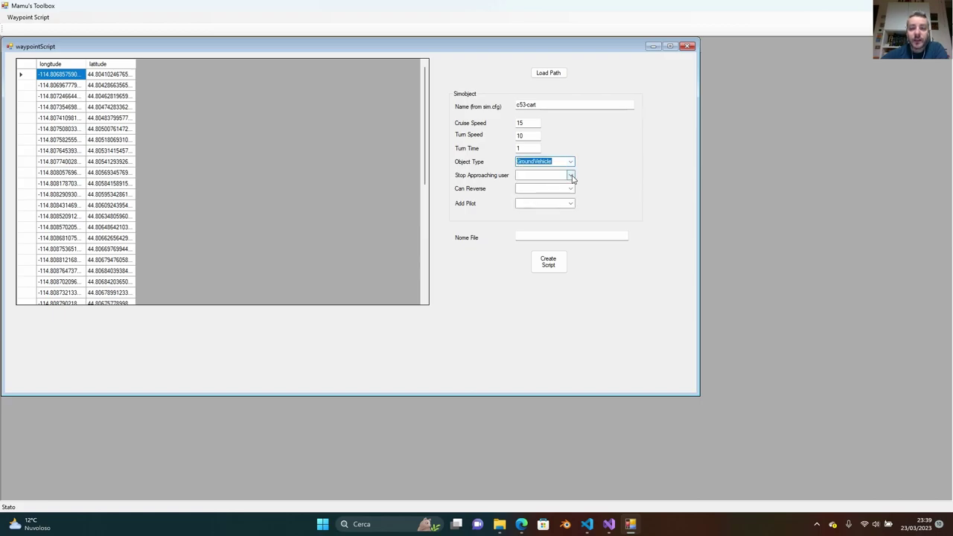
pyautogui.click(572, 176)
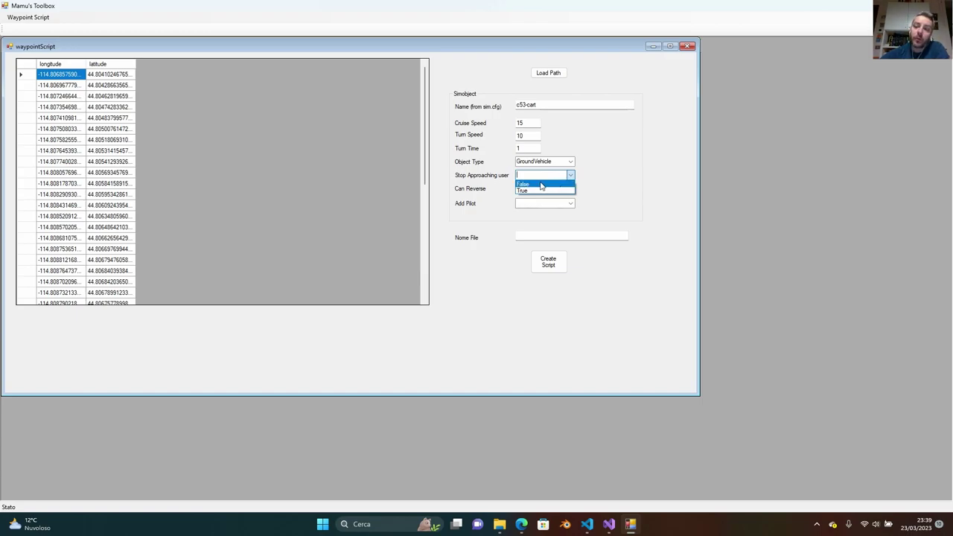
pyautogui.click(537, 185)
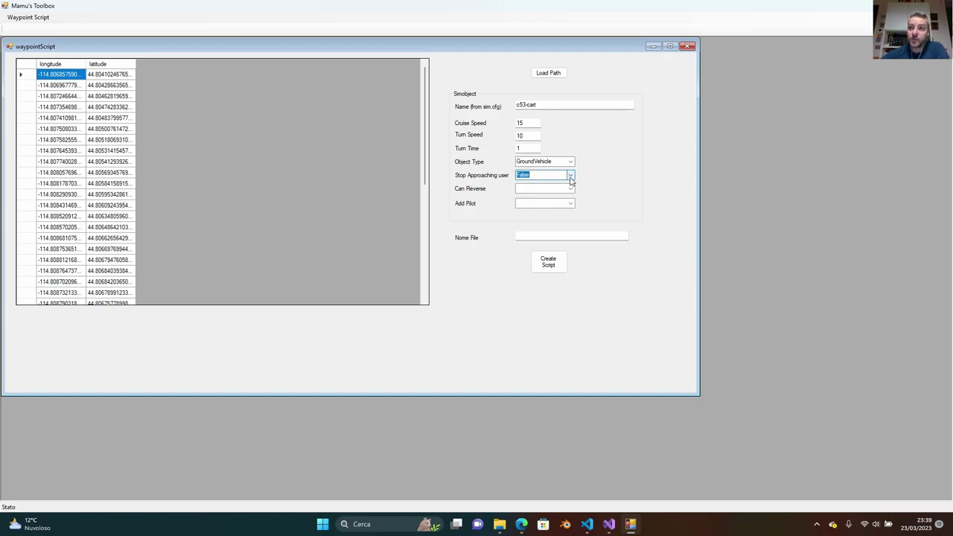
pyautogui.click(570, 189)
pyautogui.click(552, 204)
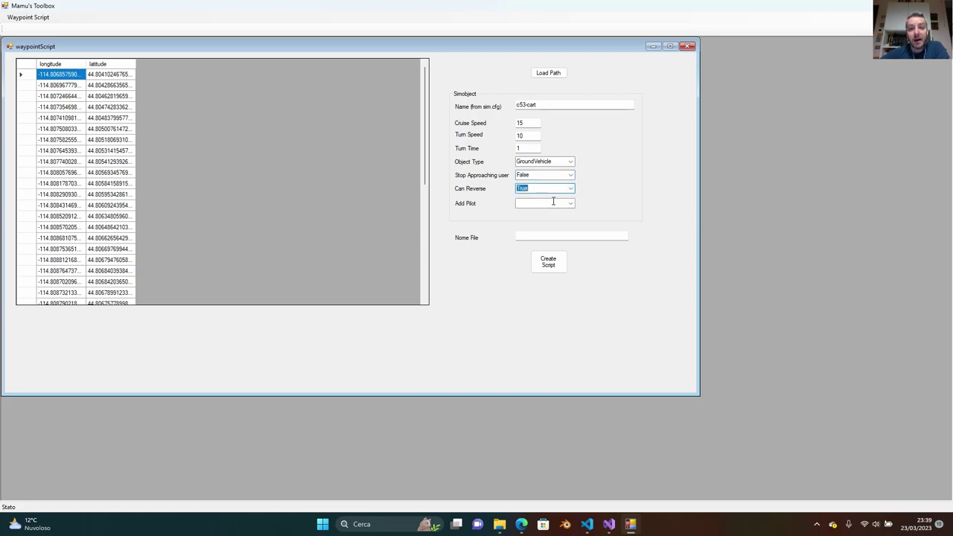
pyautogui.click(571, 204)
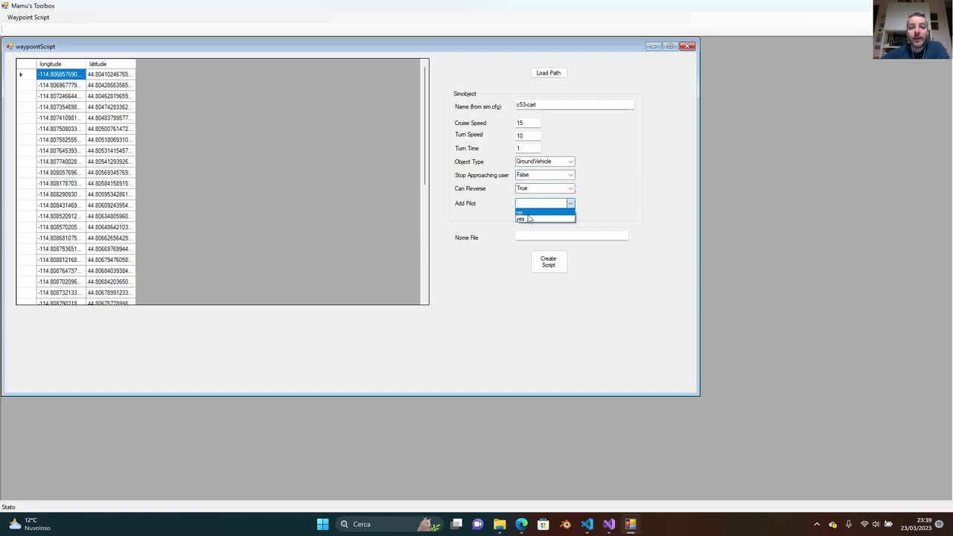
pyautogui.click(544, 220)
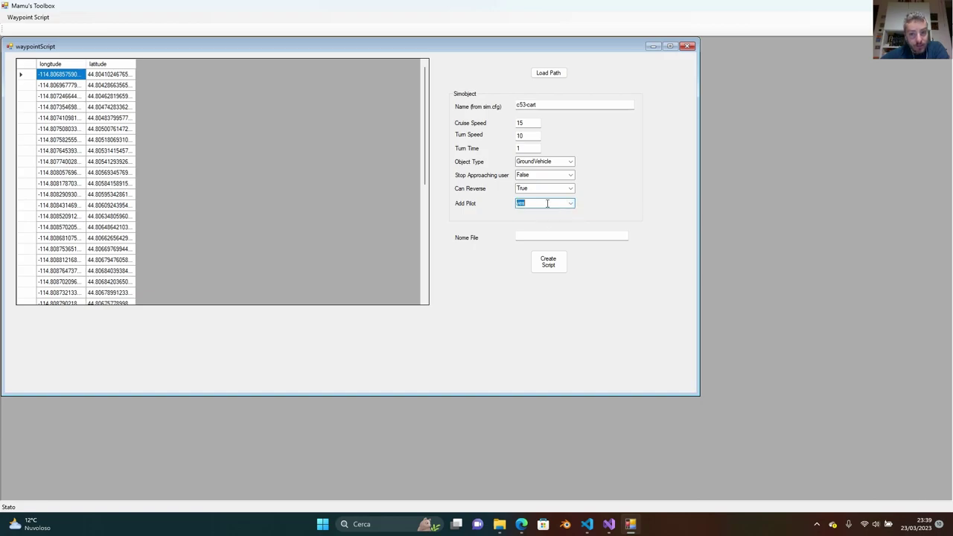
# Name the output file c53-cart-script and start creating the script
pyautogui.click(539, 236)
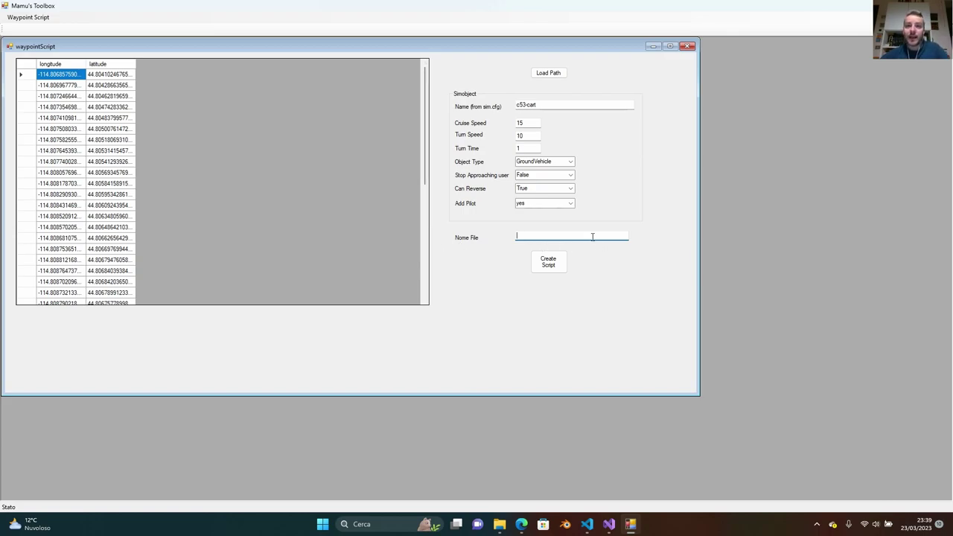
pyautogui.write('53-cart-script')
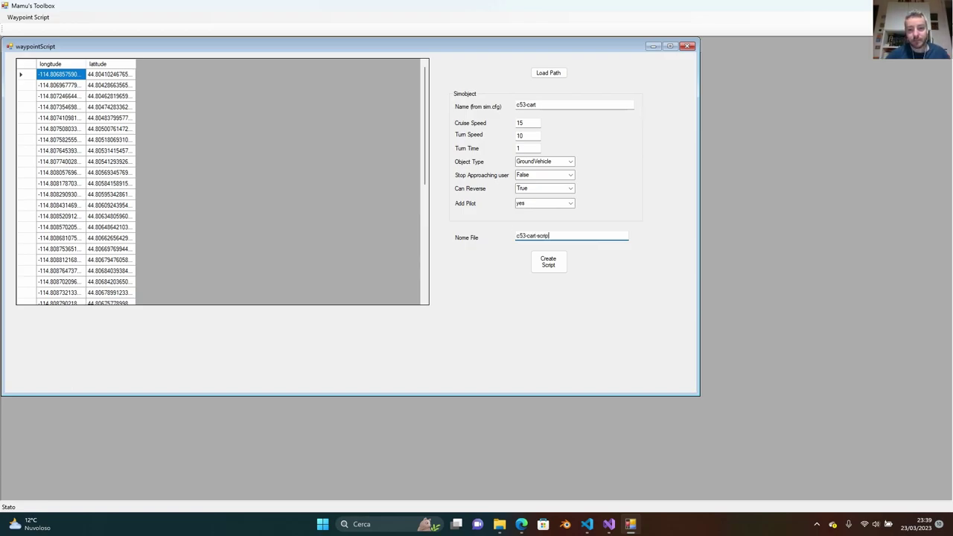
pyautogui.click(553, 269)
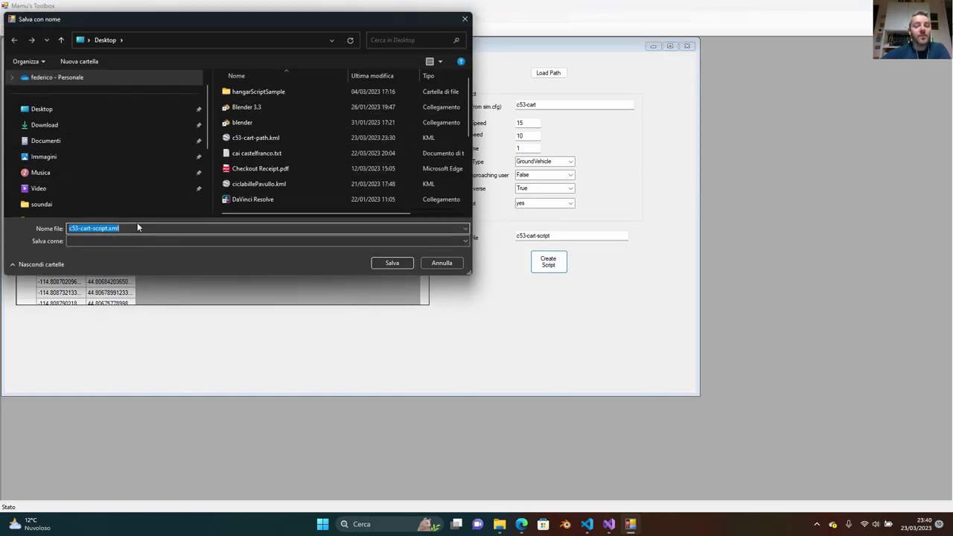
# Save c53-cart-script.xml in the c53-scripts folder under loonCart's PackageSources/Scenarii
pyautogui.scroll(-3, 121, 142)
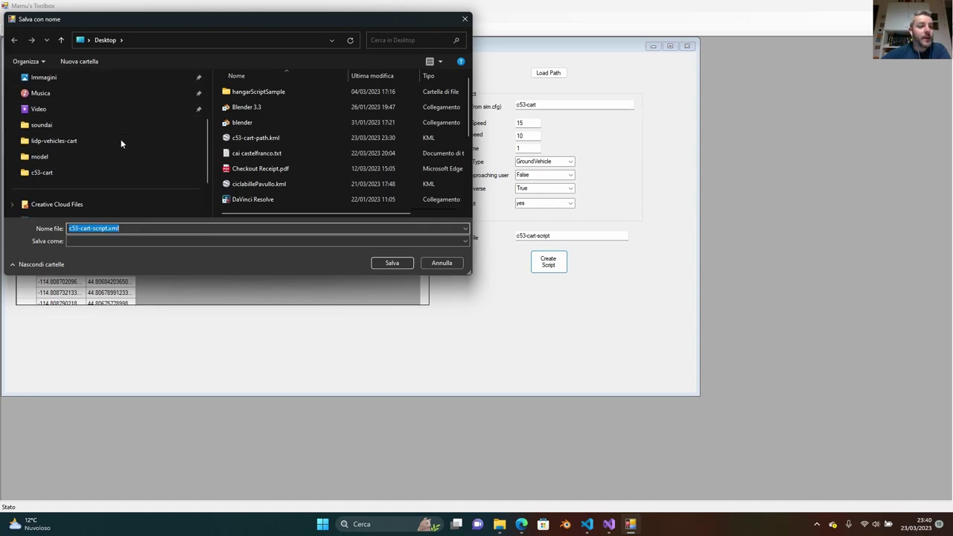
pyautogui.click(46, 173)
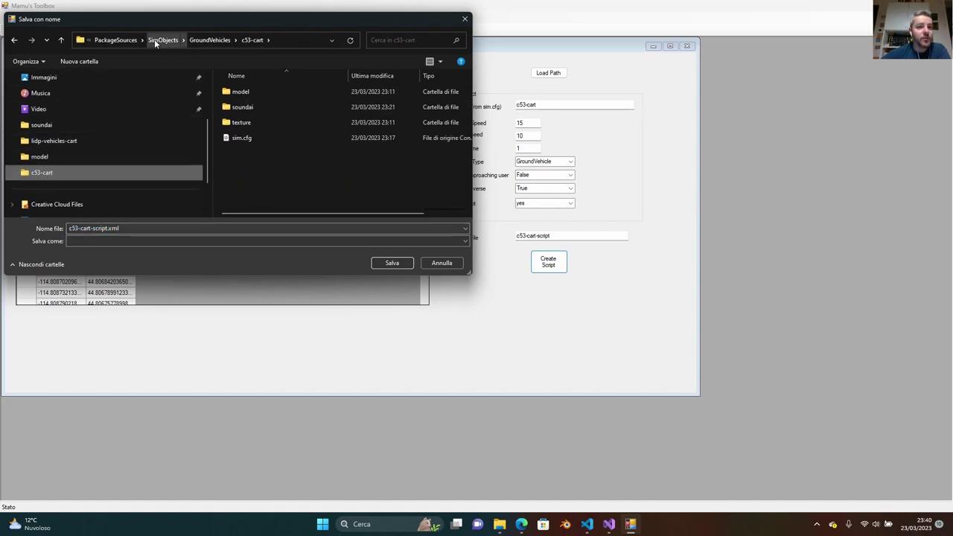
pyautogui.click(127, 40)
pyautogui.doubleClick(246, 91)
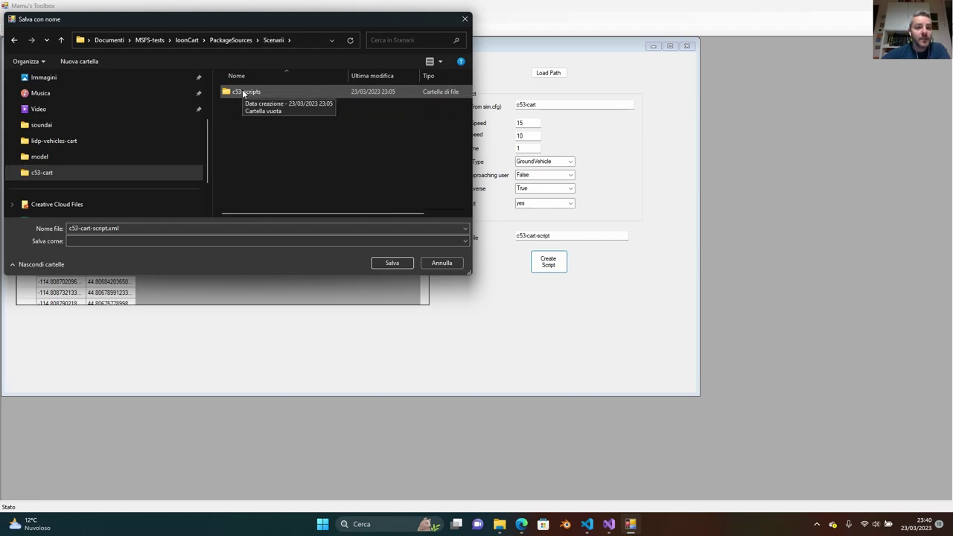
pyautogui.doubleClick(244, 92)
pyautogui.click(92, 228)
pyautogui.click(149, 227)
pyautogui.click(391, 264)
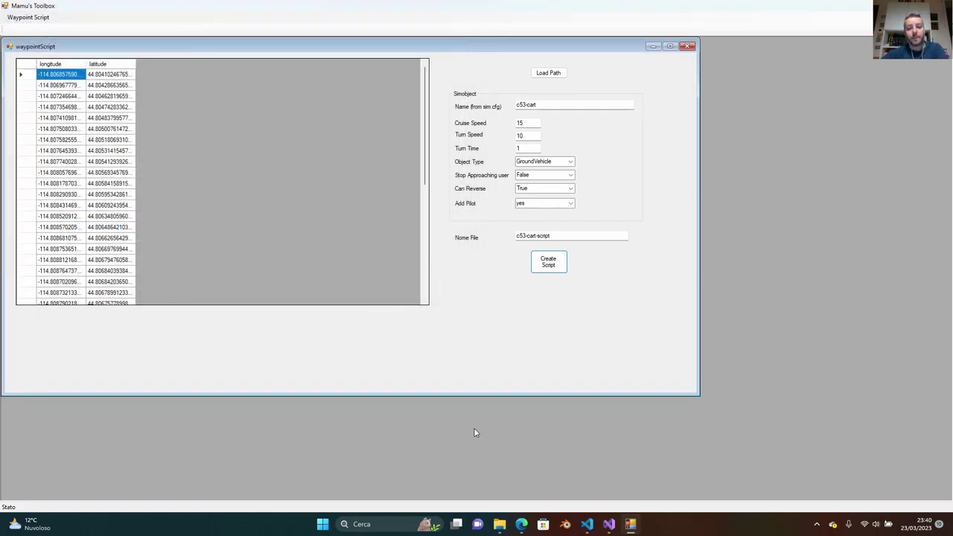
# Open the generated c53-cart-script.xml from PackageSources/Scenarii/c53-scripts in Visual Studio Code
pyautogui.click(499, 524)
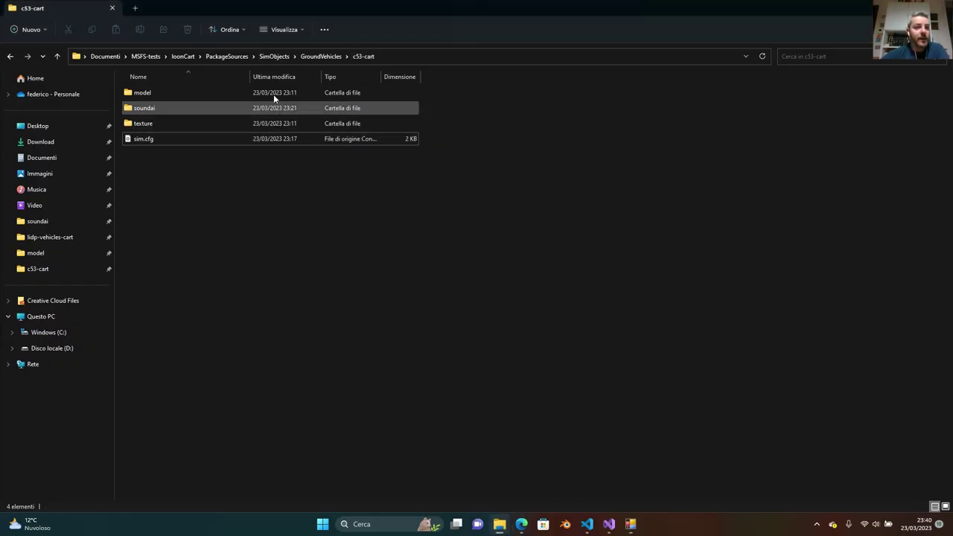
pyautogui.click(185, 57)
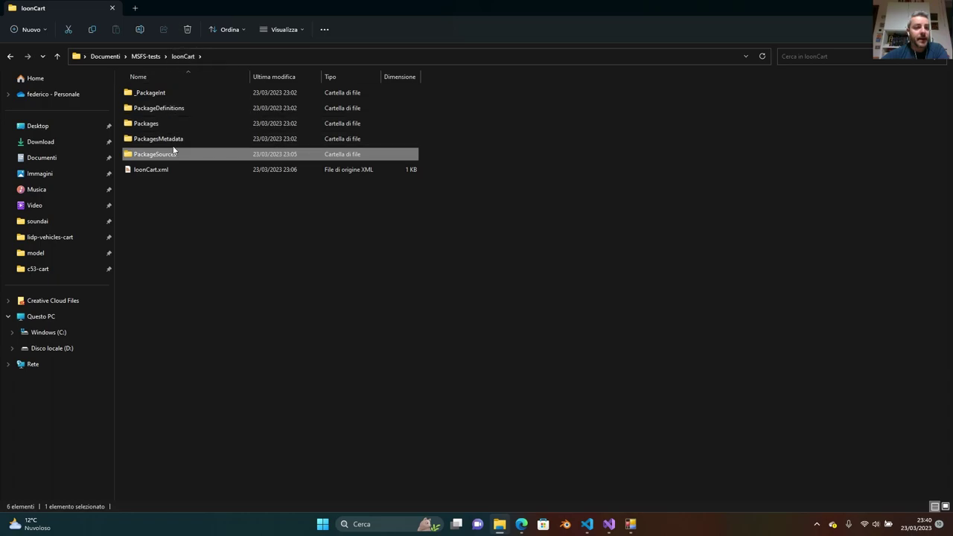
pyautogui.doubleClick(172, 156)
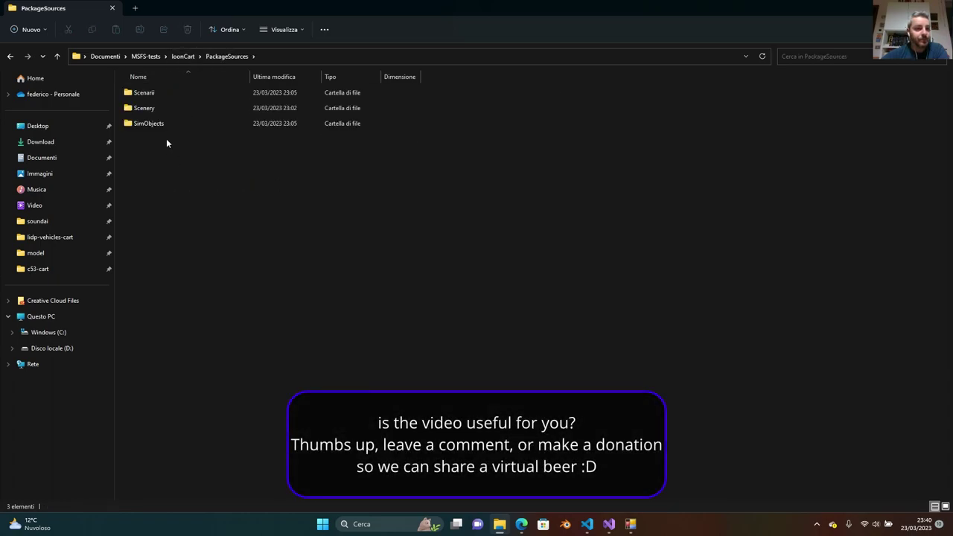
pyautogui.doubleClick(169, 92)
pyautogui.doubleClick(167, 93)
pyautogui.click(160, 93)
pyautogui.doubleClick(160, 93)
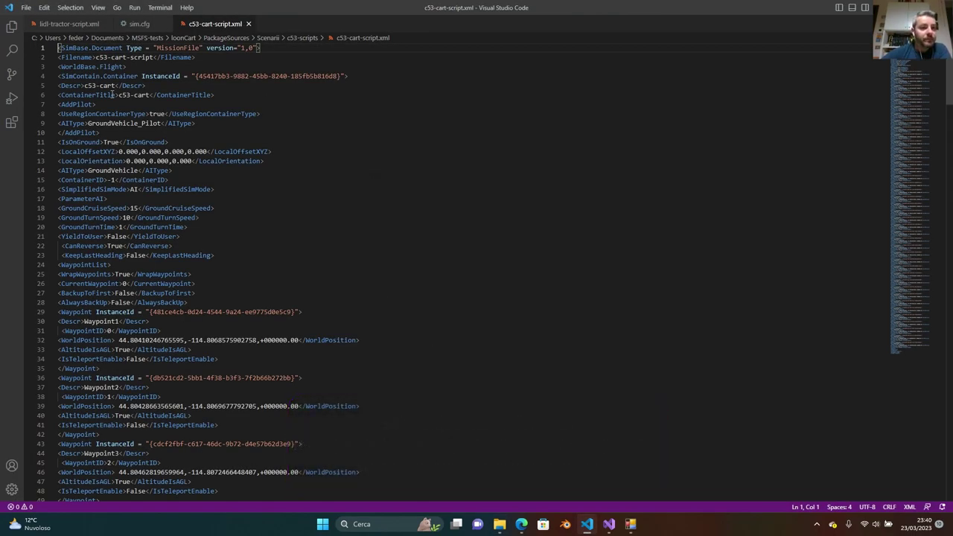
# Check the ContainerTitle and the generated Waypoint entries in c53-cart-script.xml
pyautogui.click(134, 94)
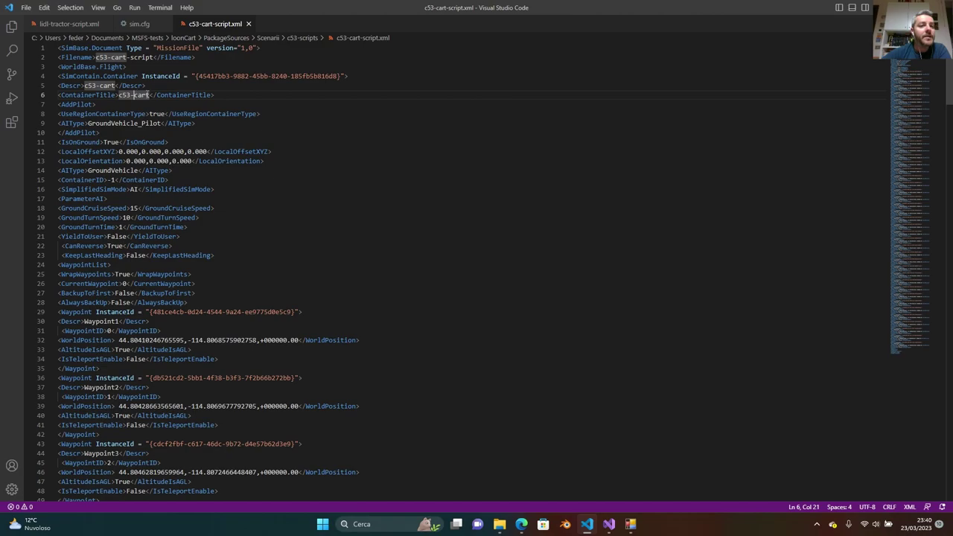
pyautogui.click(129, 95)
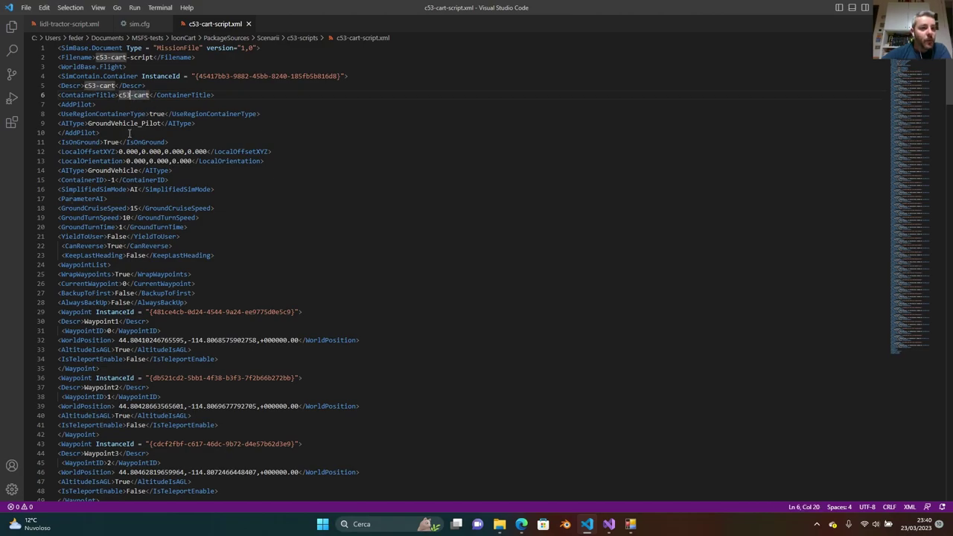
pyautogui.scroll(-20, 230, 267)
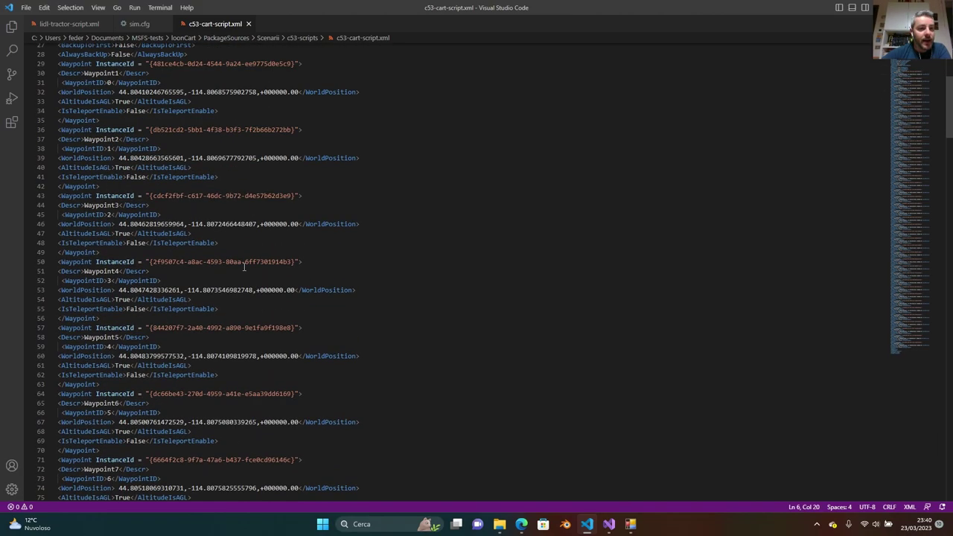
# Look through the remaining Waypoint entries to the end of c53-cart-script.xml and close the files in Visual Studio Code
pyautogui.scroll(-20, 248, 270)
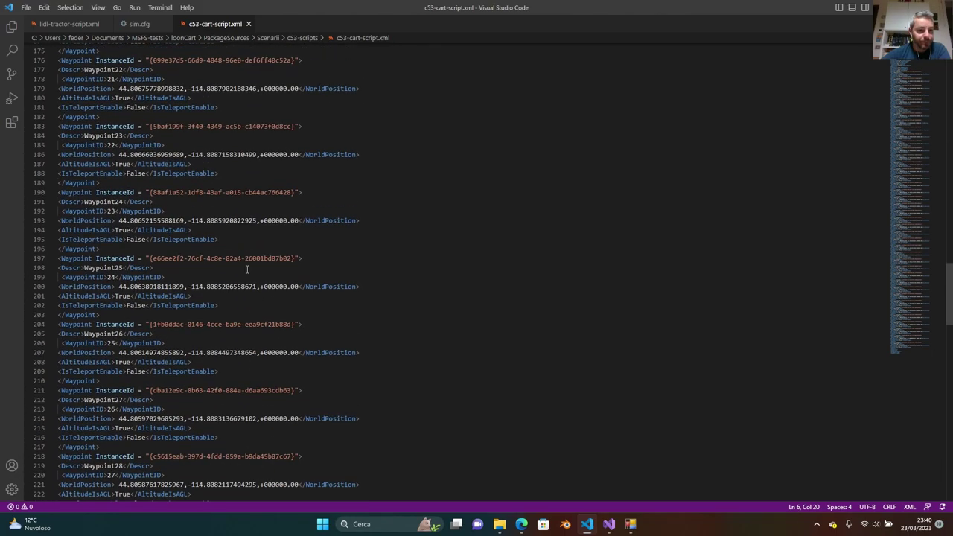
pyautogui.scroll(-12, 248, 265)
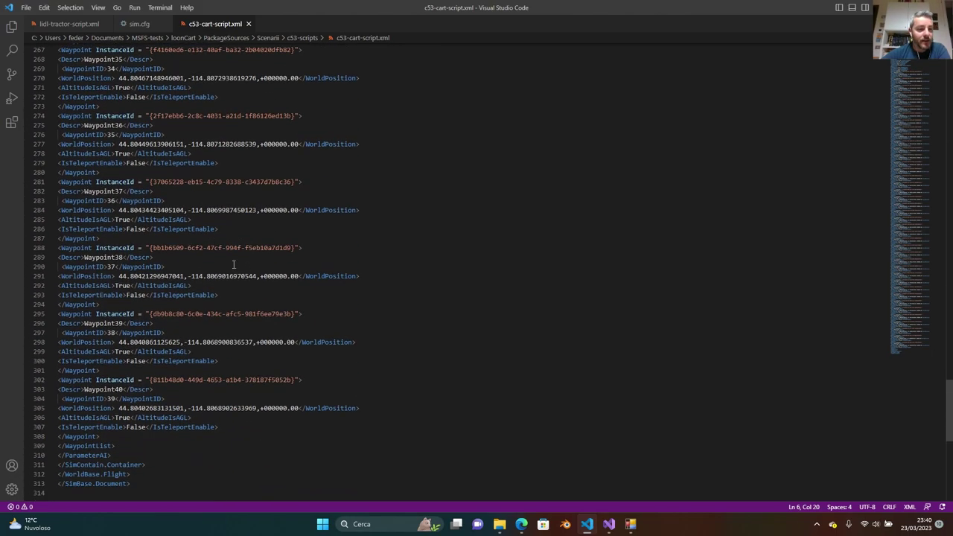
pyautogui.scroll(20, 384, 380)
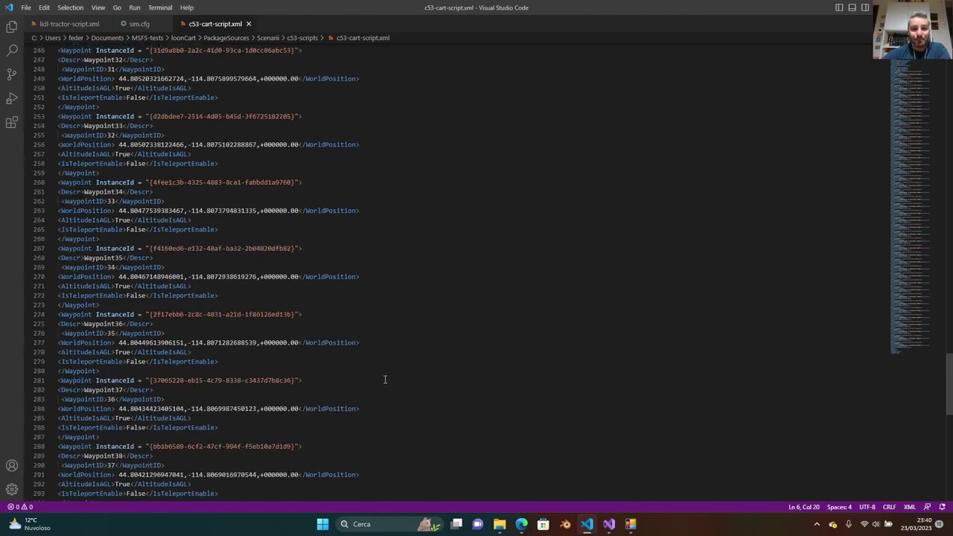
pyautogui.scroll(20, 388, 371)
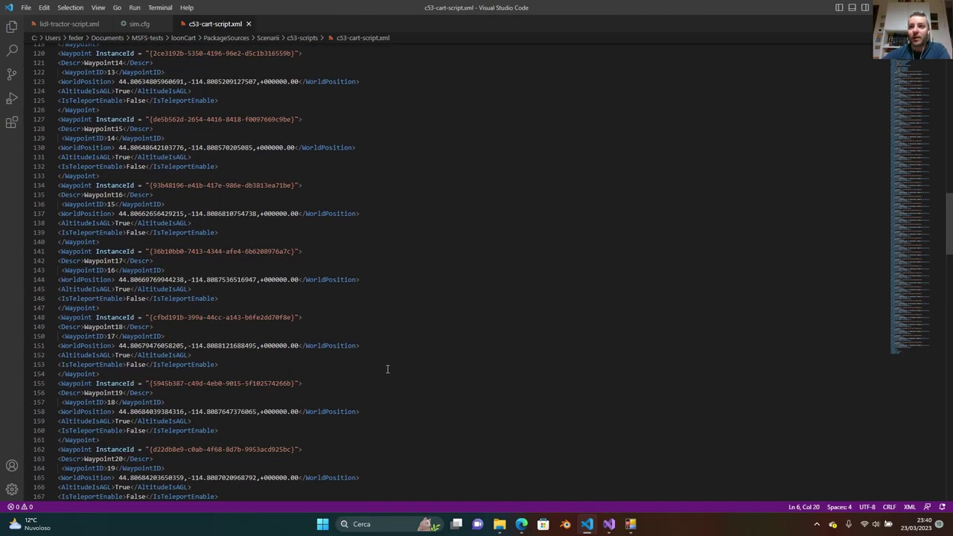
pyautogui.scroll(10, 383, 371)
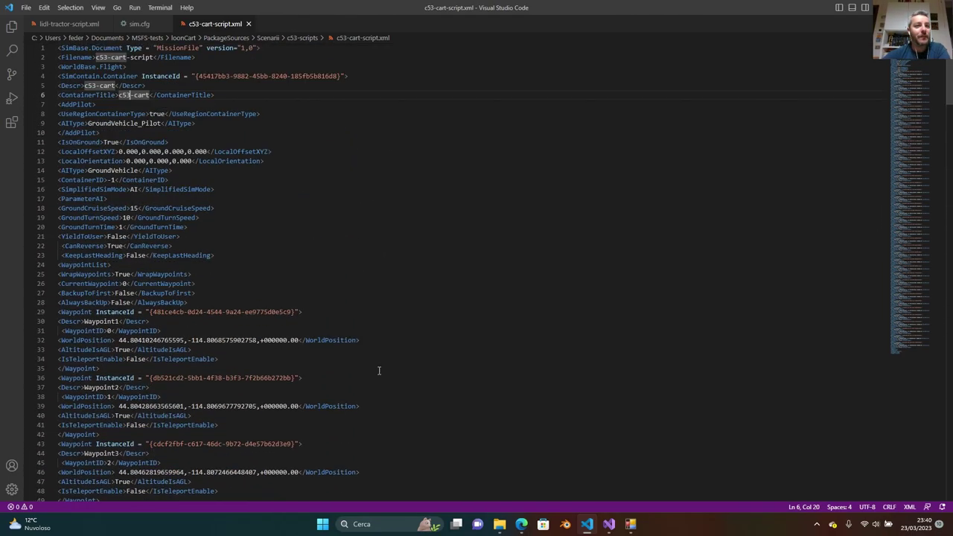
pyautogui.click(248, 24)
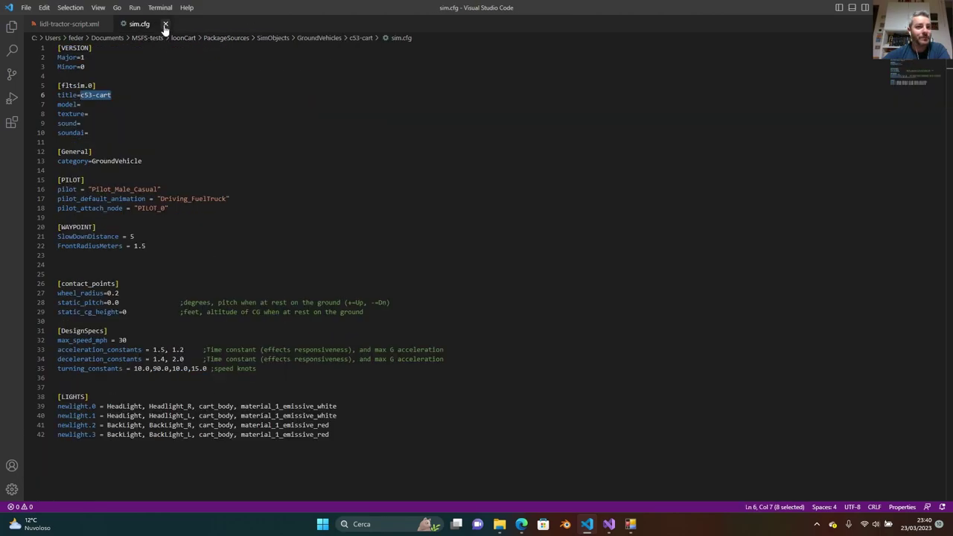
pyautogui.click(165, 24)
pyautogui.hotkey('alt', 'F4')
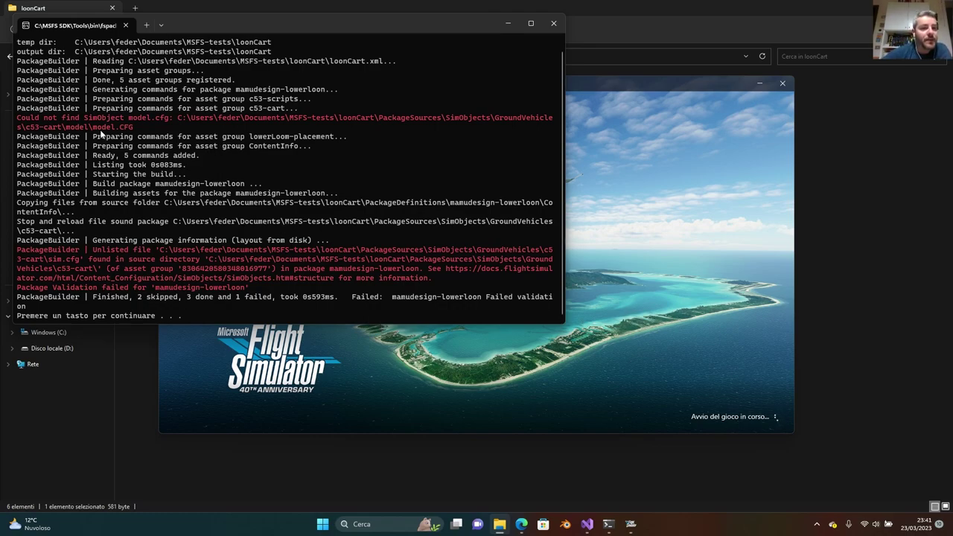
# Check the package builder output for errors and close its console and the Microsoft Flight Simulator launch window
pyautogui.moveTo(221, 33); pyautogui.dragTo(311, 119)
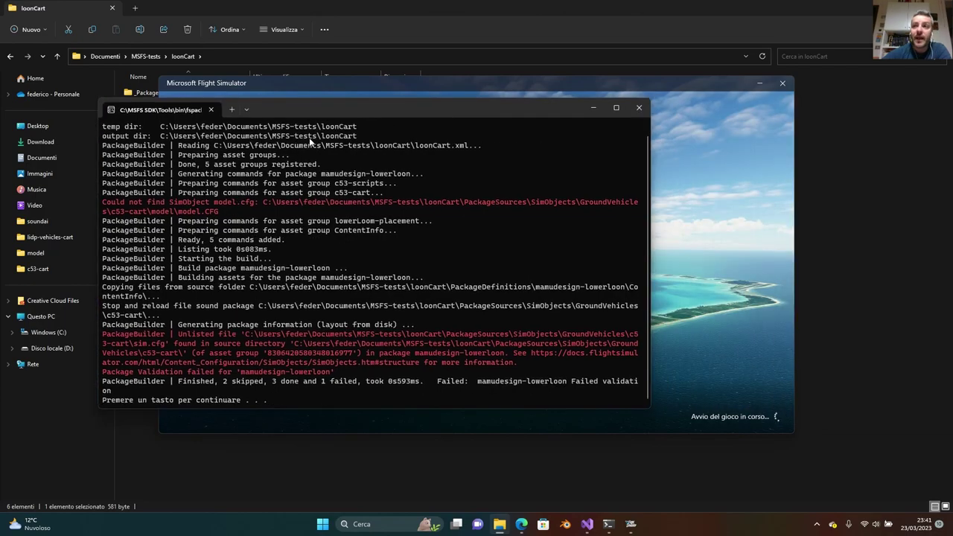
pyautogui.click(640, 108)
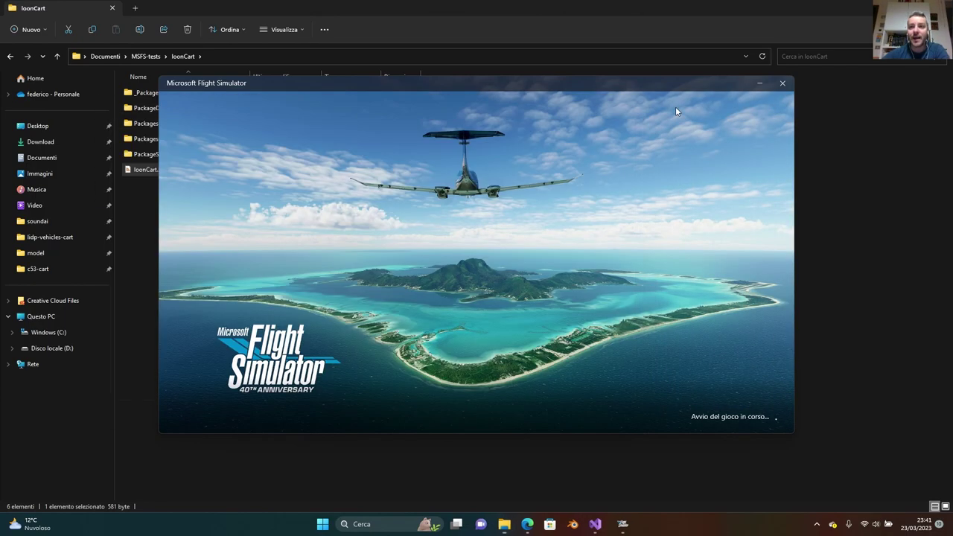
pyautogui.click(783, 83)
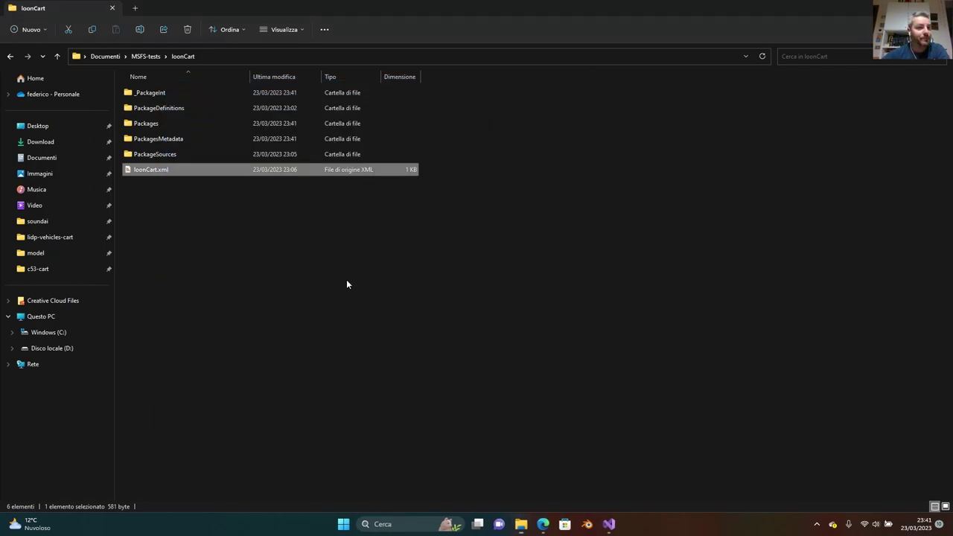
# Copy model.CFG from the lidp-vehicles-cart model folder and open the model folder of c53-cart
pyautogui.click(45, 236)
pyautogui.doubleClick(181, 94)
pyautogui.click(167, 199)
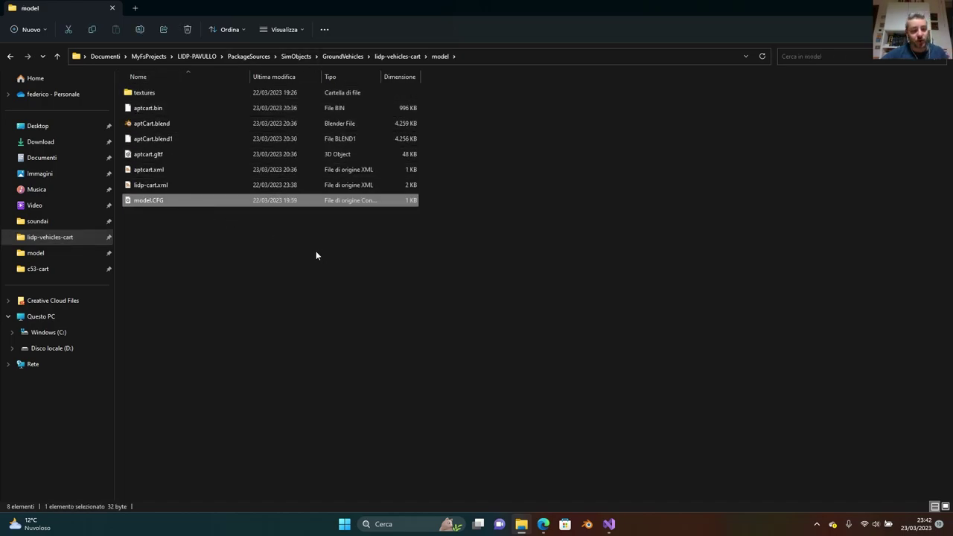
pyautogui.click(37, 269)
pyautogui.doubleClick(165, 93)
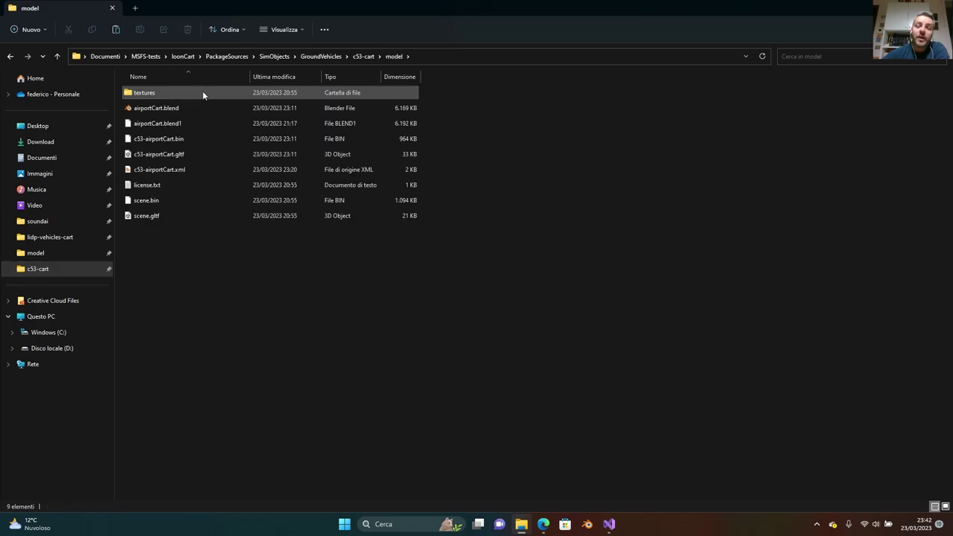
# Permanently delete license.txt, scene.bin and scene.gltf from the c53-cart model folder
pyautogui.click(157, 216)
pyautogui.keyDown('ctrl'); pyautogui.click(171, 200); pyautogui.keyUp('ctrl')
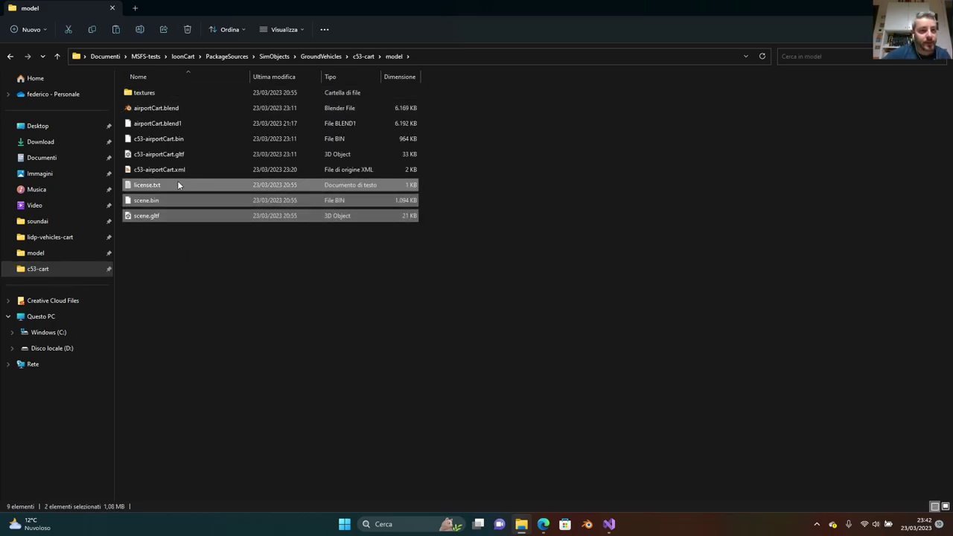
pyautogui.hotkey('shift', 'Delete')
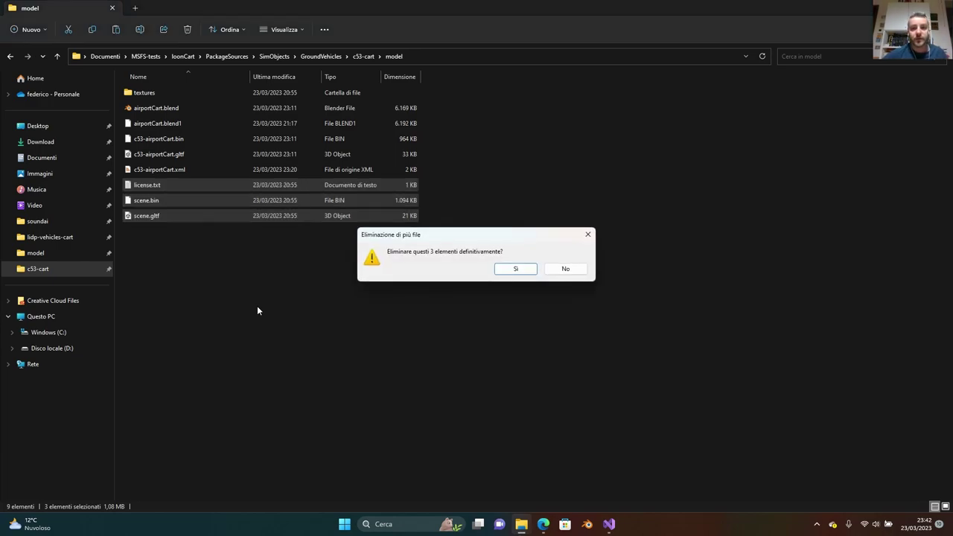
pyautogui.click(516, 269)
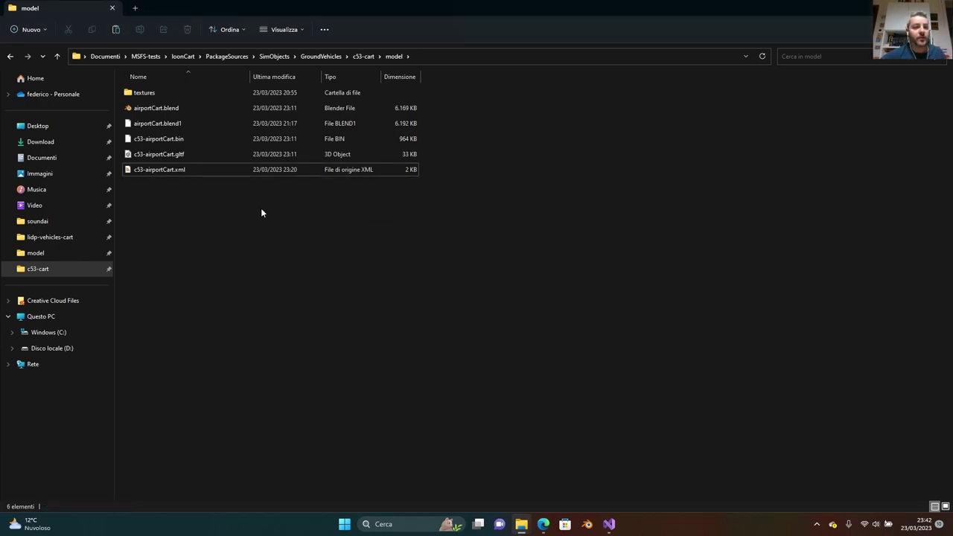
# Paste the copied model.CFG into the c53-cart model folder
pyautogui.rightClick(197, 217)
pyautogui.click(184, 213)
pyautogui.hotkey('ctrl', 'v')
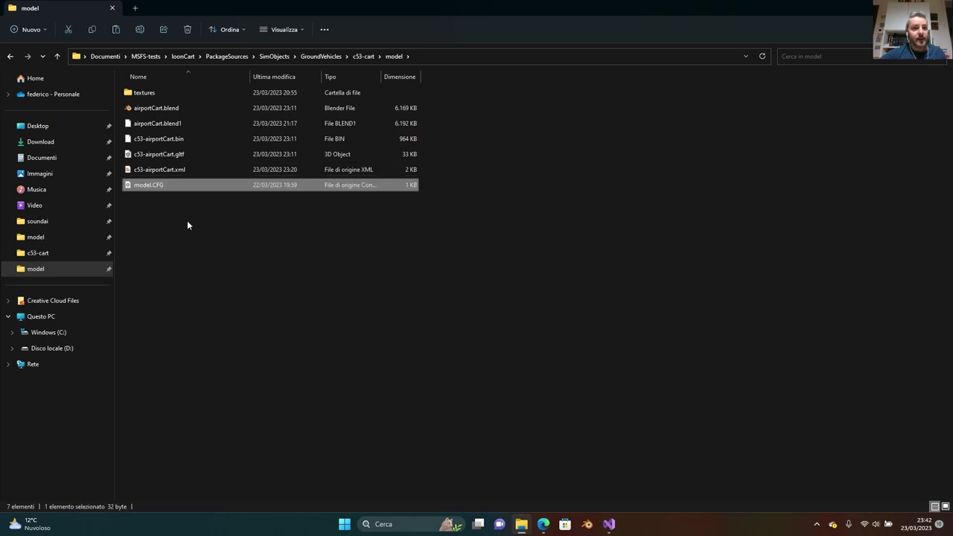
# Open the pasted model.CFG in Visual Studio Code and point its normal entry to the c53-airportCart XML file
pyautogui.doubleClick(151, 185)
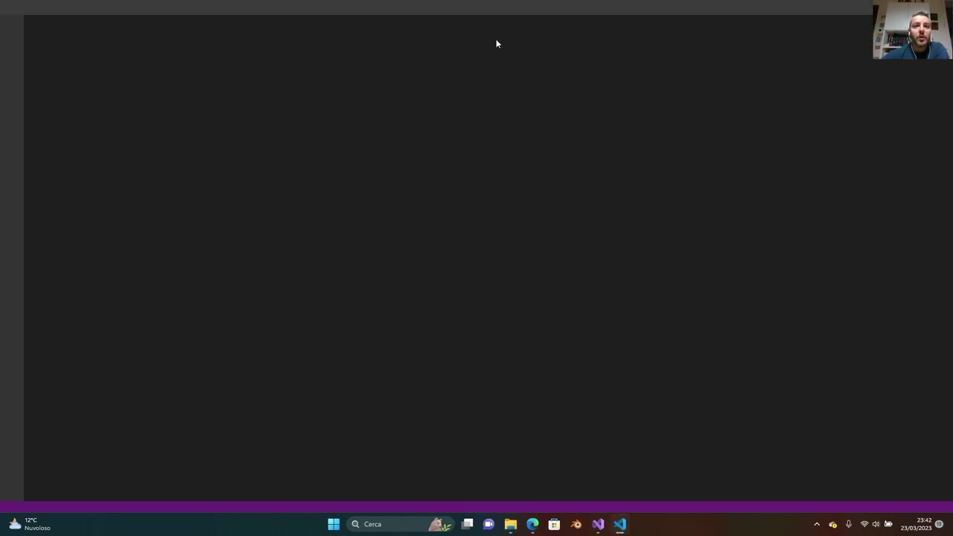
pyautogui.moveTo(395, 8); pyautogui.dragTo(612, 125)
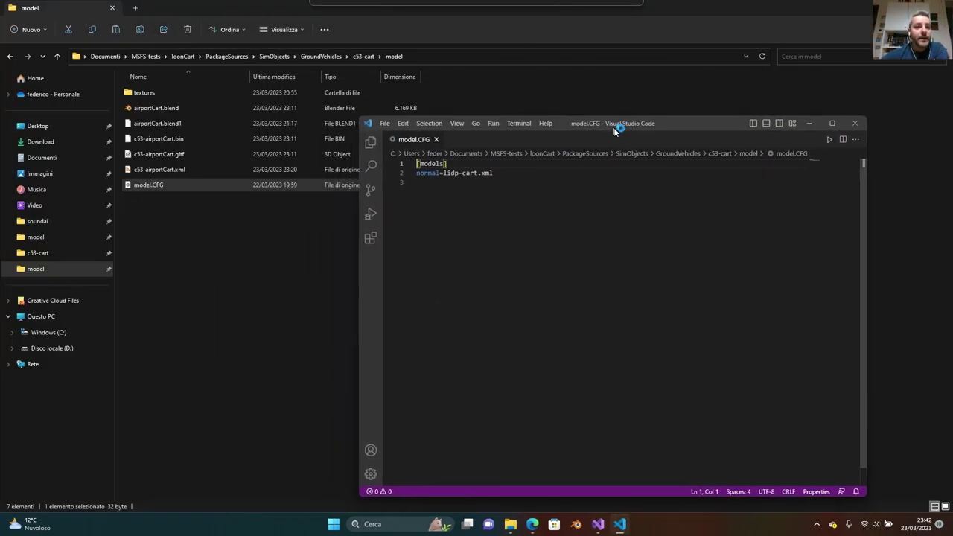
pyautogui.click(461, 176)
pyautogui.press('BackSpace')
pyautogui.press('BackSpace')
pyautogui.press('BackSpace')
pyautogui.press('BackSpace')
pyautogui.write('c53')
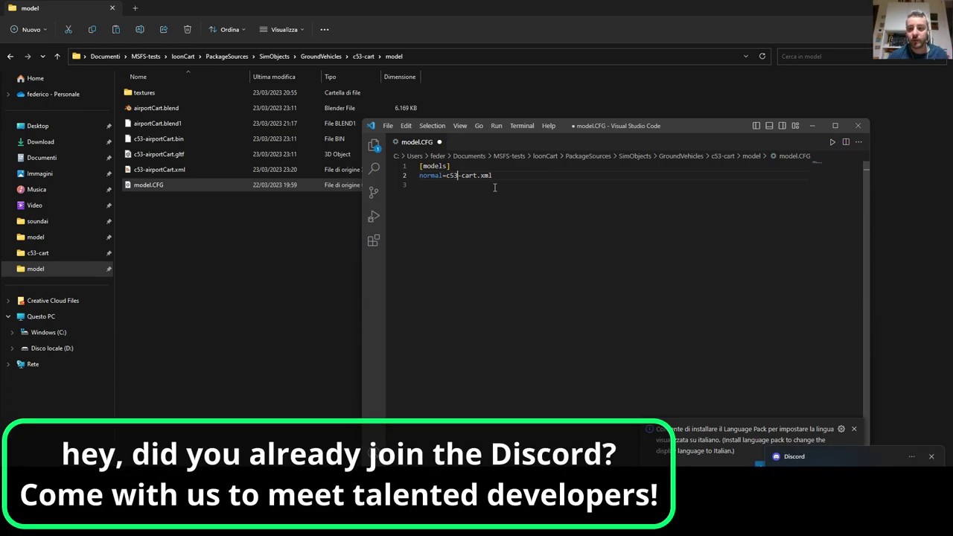
pyautogui.press('Right')
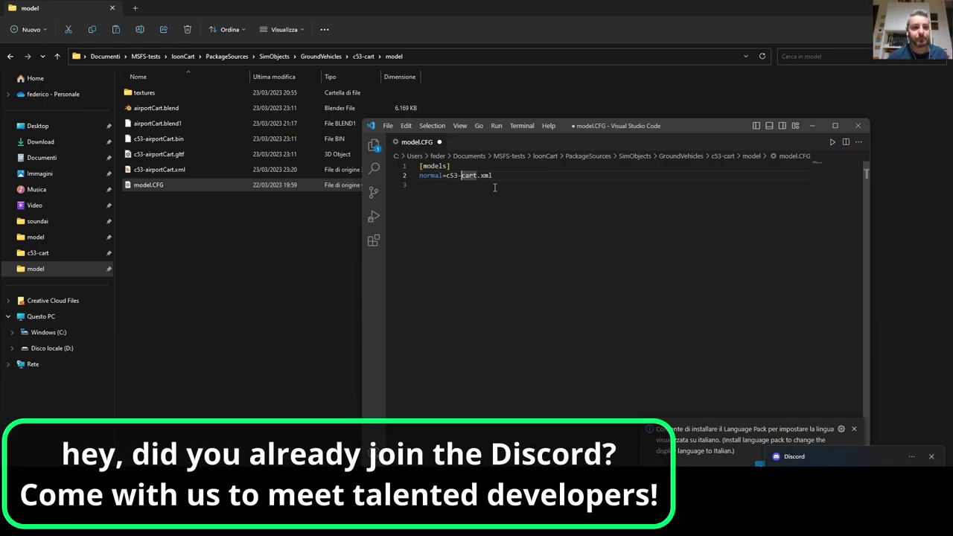
pyautogui.write('airport')
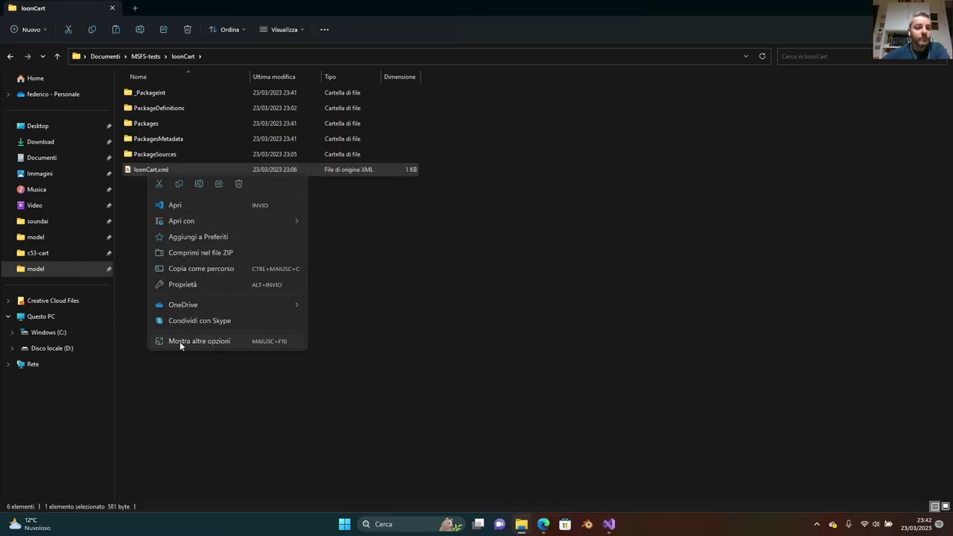
# Build the loonCart.xml project with the MSFS SDK package tool and close its console and the simulator launch window
pyautogui.click(181, 341)
pyautogui.moveTo(263, 260)
pyautogui.click(368, 324)
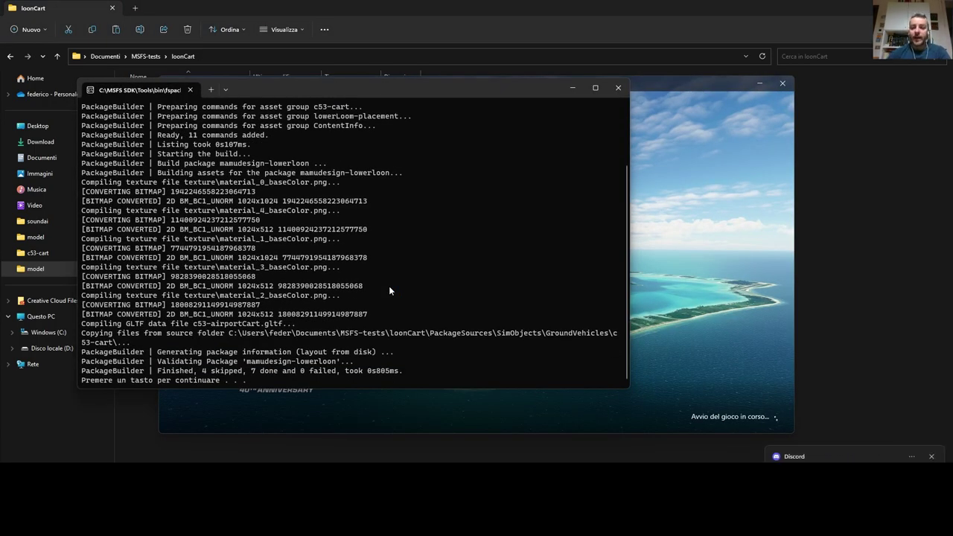
pyautogui.press('Return')
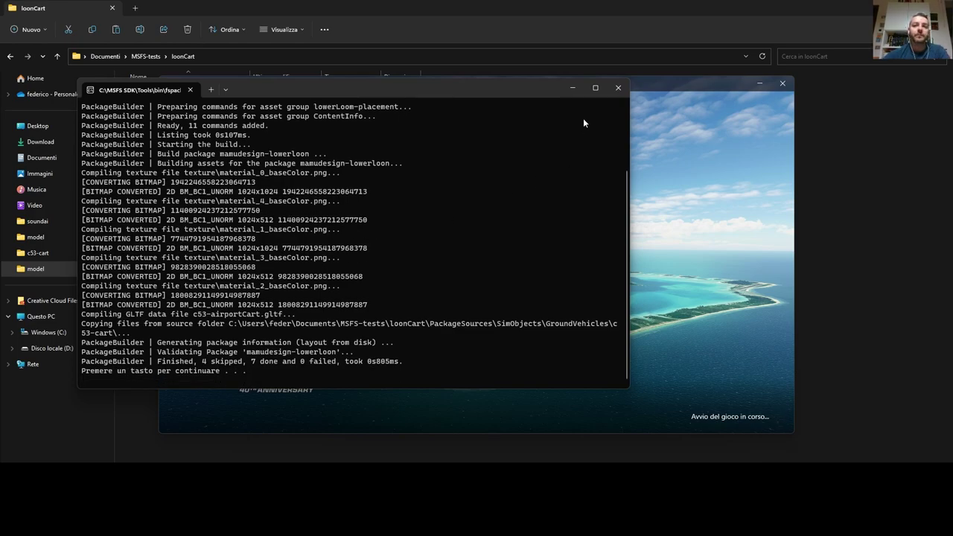
pyautogui.click(619, 87)
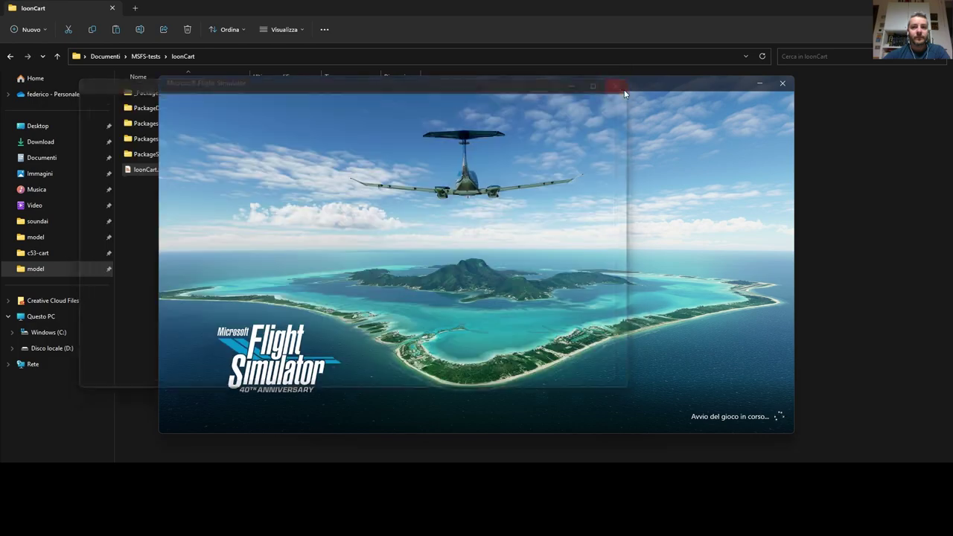
pyautogui.click(779, 85)
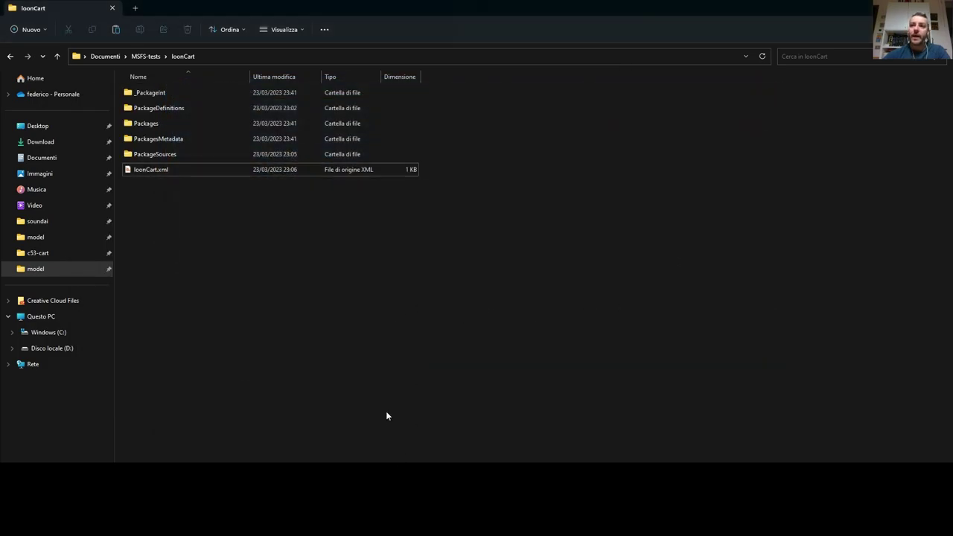
# Switch to Microsoft Flight Simulator and open the recent project loonCart.xml in Devmode
pyautogui.press('super+s')
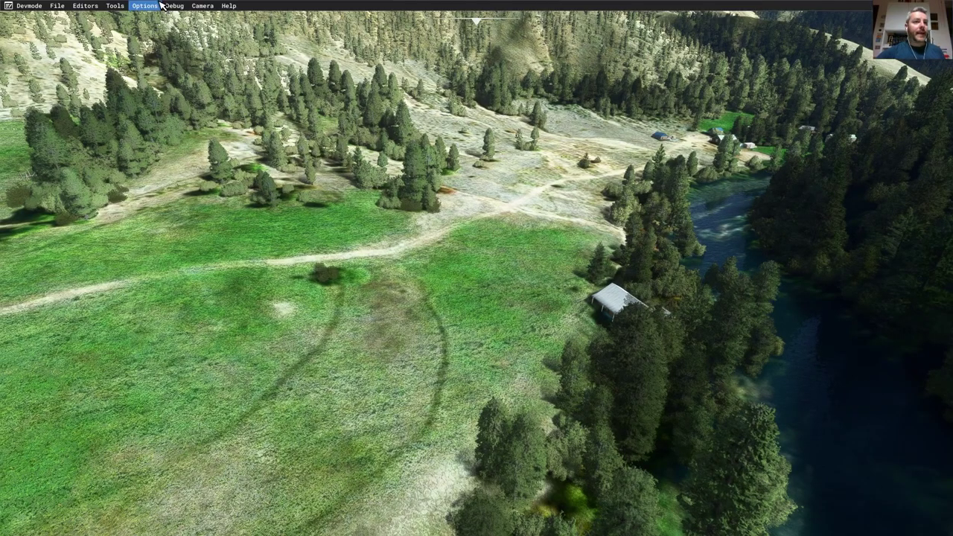
pyautogui.click(58, 6)
pyautogui.moveTo(97, 41)
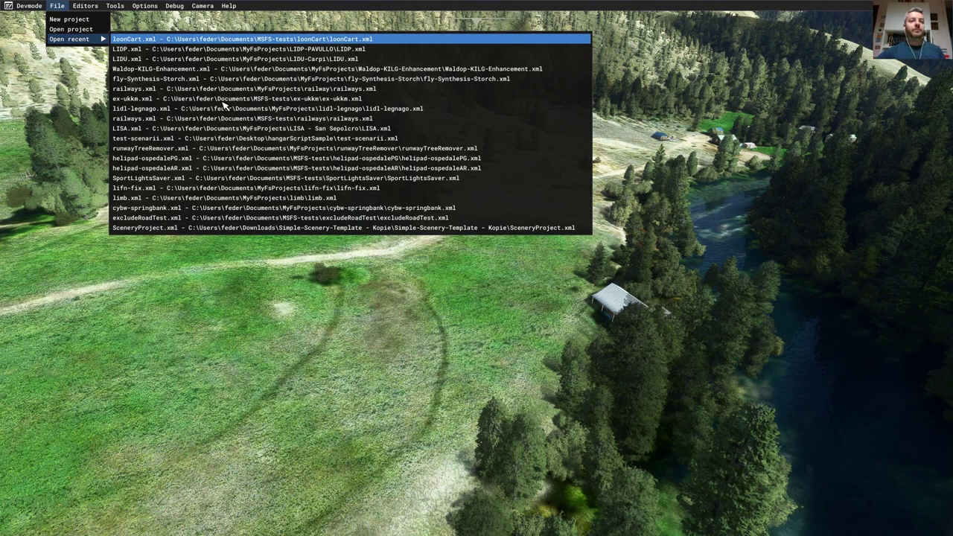
pyautogui.press('Return')
# Load the lowerLoom-placement BGL asset group into the Scenery Editor from its Inspector, and close the Material Editor
pyautogui.click(60, 140)
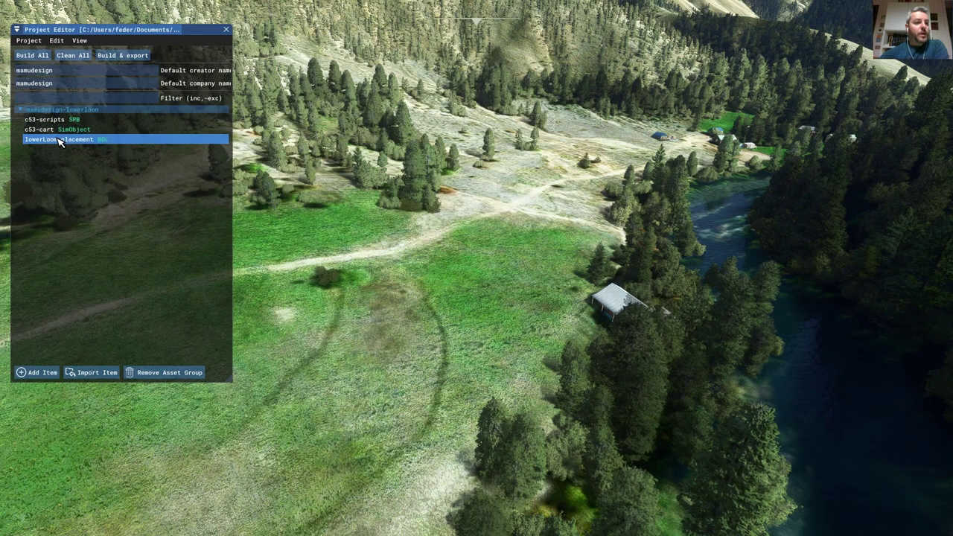
pyautogui.click(80, 41)
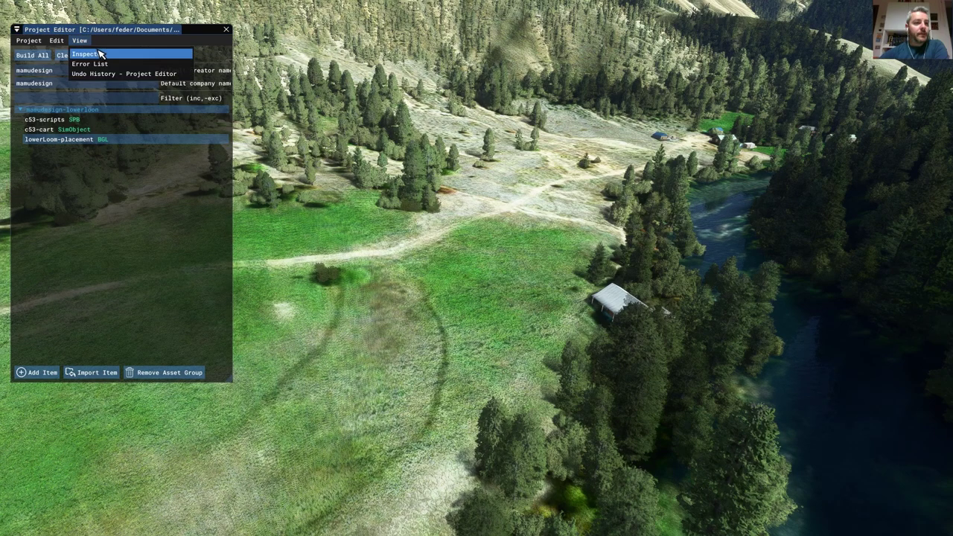
pyautogui.click(97, 54)
pyautogui.click(41, 96)
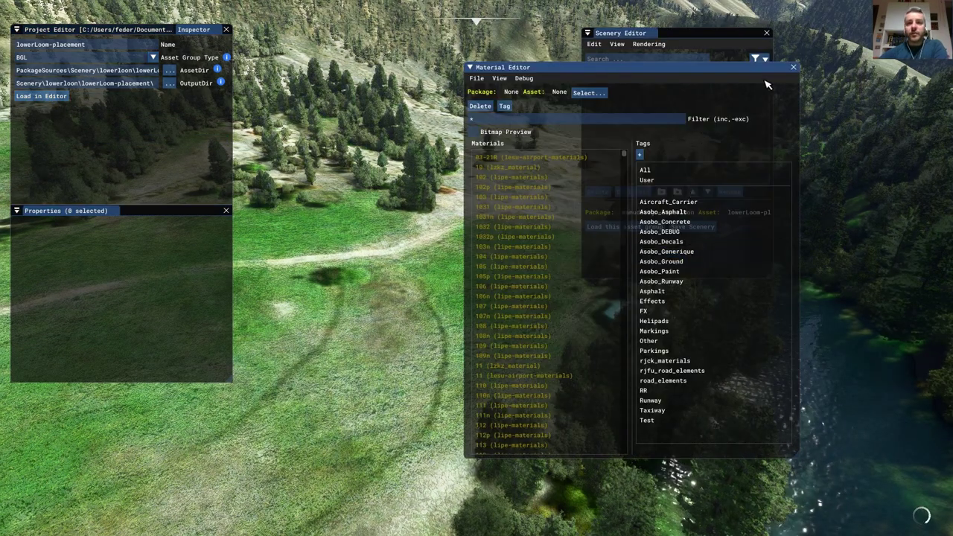
pyautogui.click(794, 67)
pyautogui.moveTo(741, 39); pyautogui.dragTo(802, 75)
# Open the Scenery Editor's Objects window near the airstrip cabins and list WorldScript objects from all packages
pyautogui.press('w')
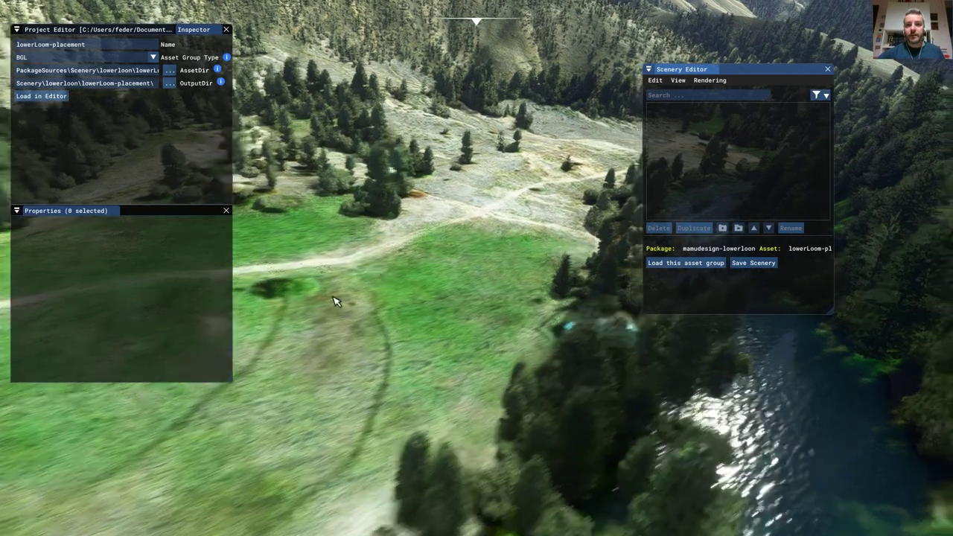
pyautogui.press('w')
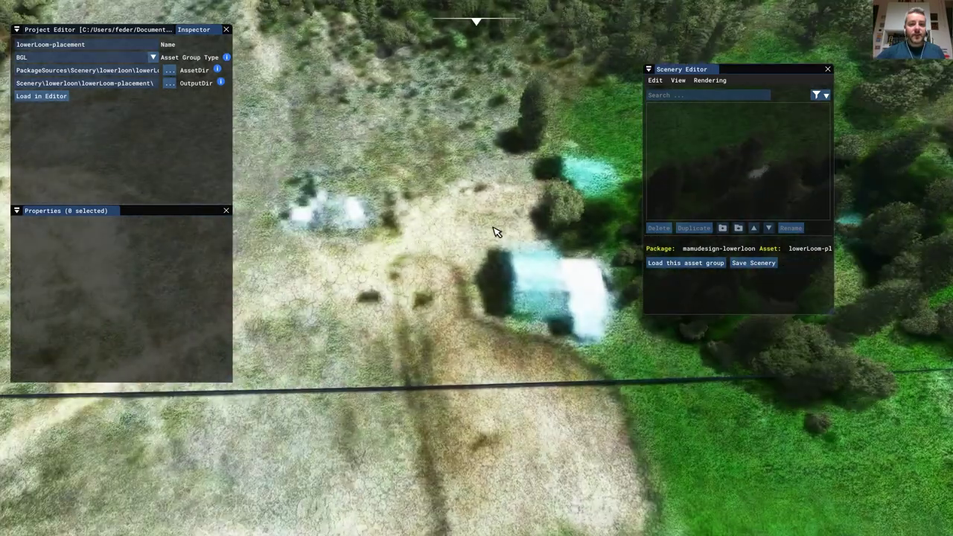
pyautogui.click(678, 81)
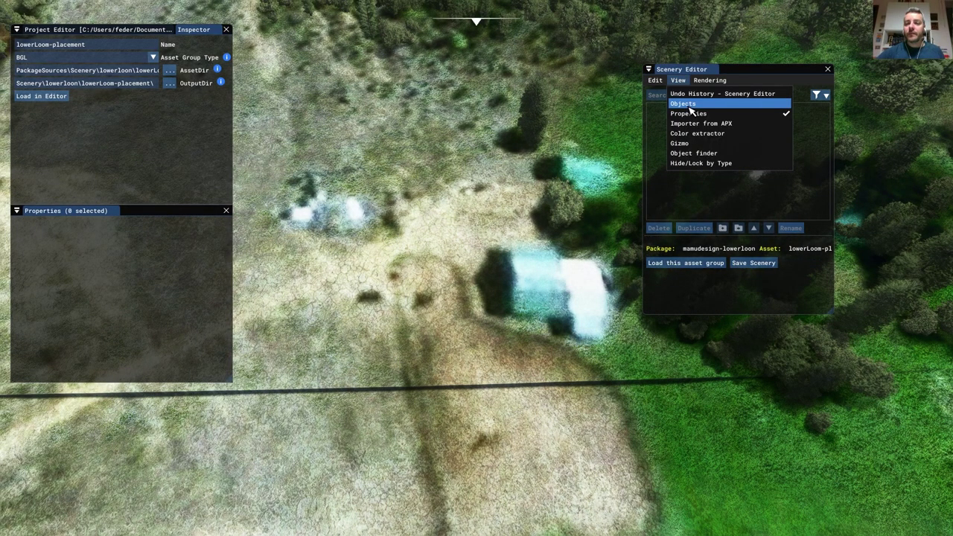
pyautogui.click(684, 104)
pyautogui.click(700, 97)
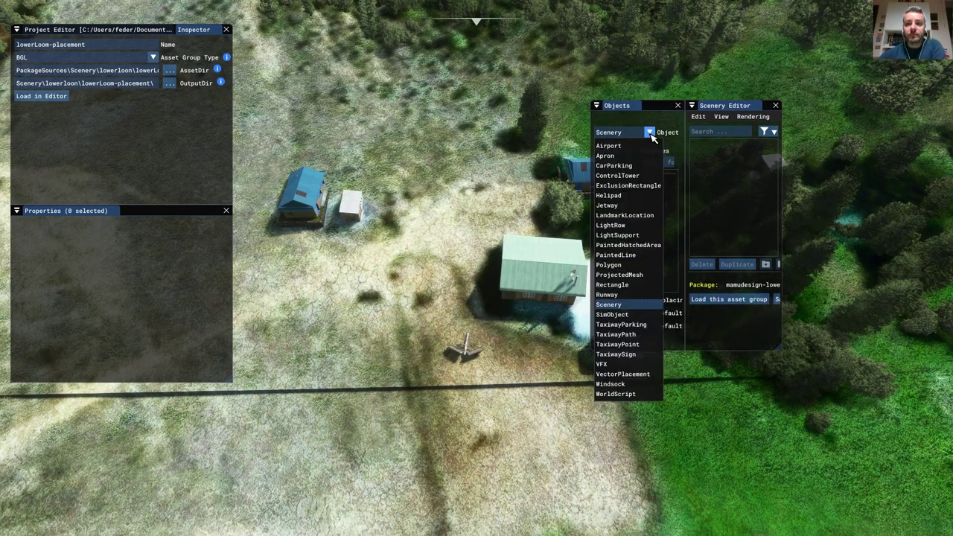
pyautogui.click(623, 395)
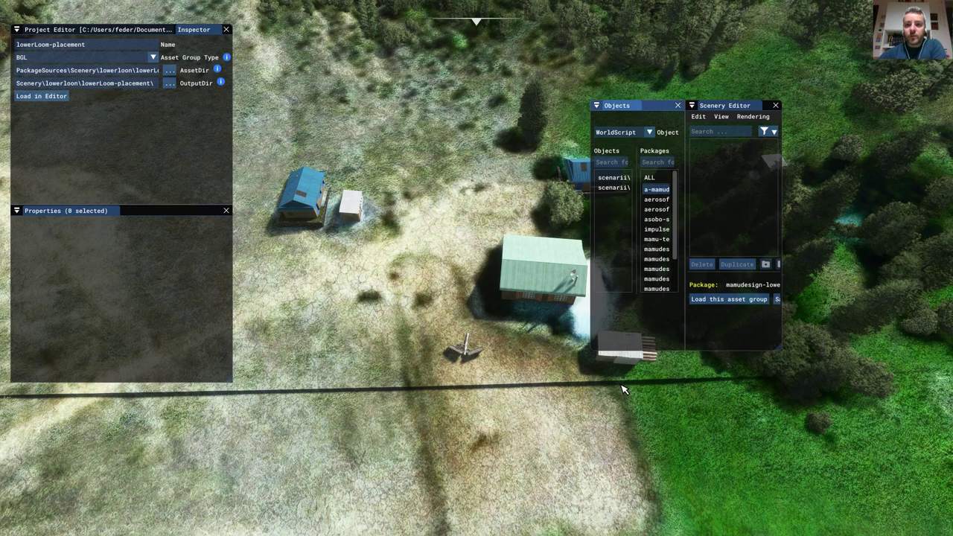
pyautogui.click(666, 179)
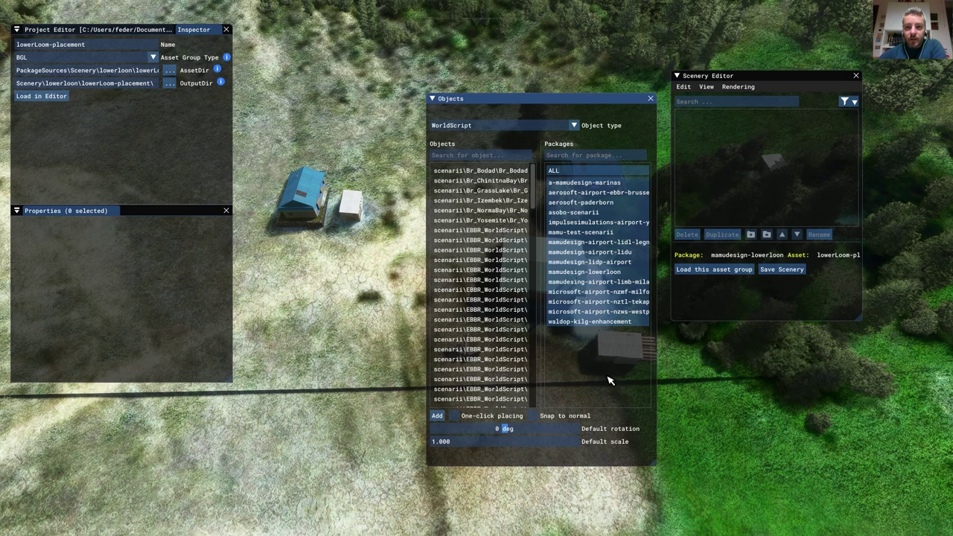